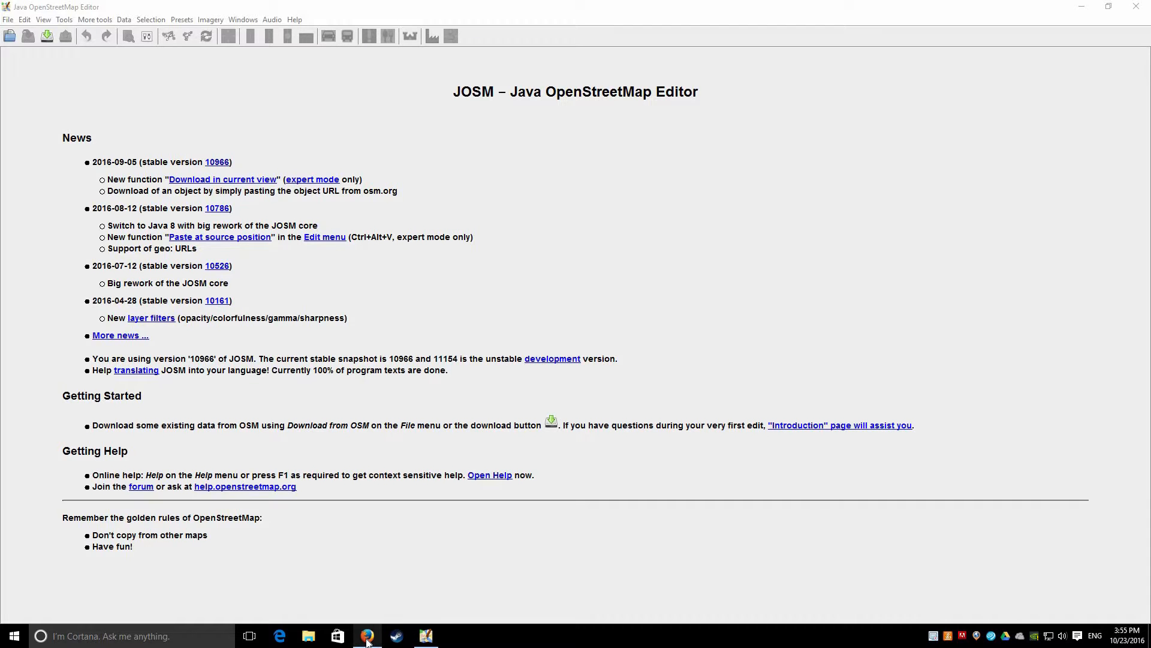
Switch from JOSM to the OpenStreetMap website in Firefox
mouse_move(368, 642)
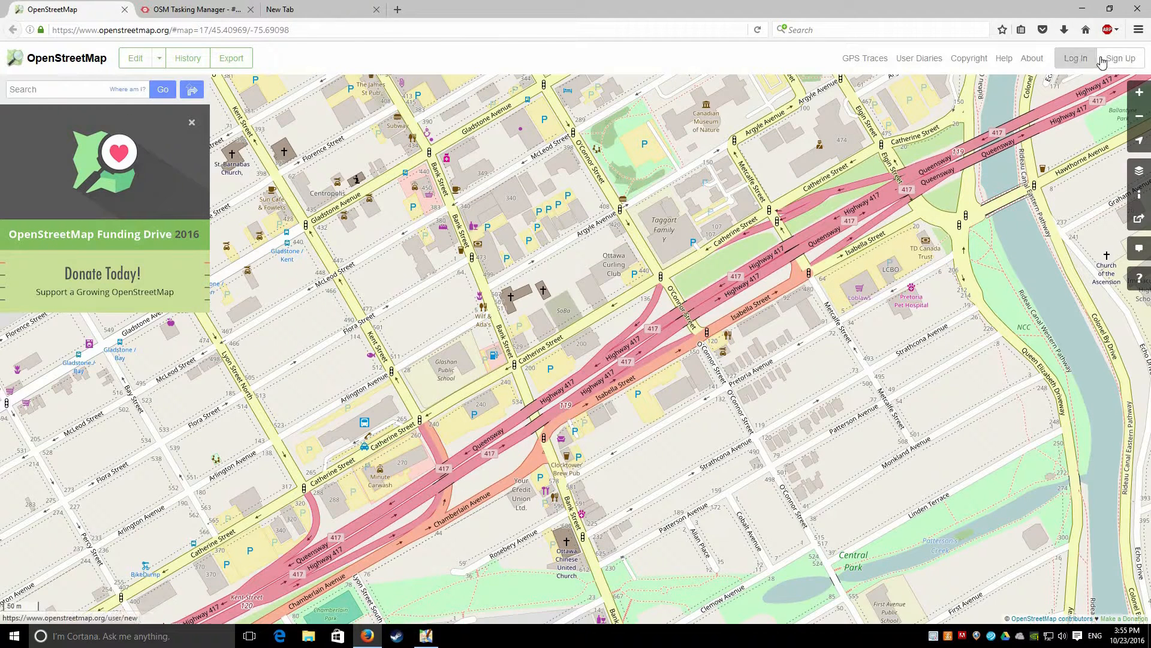
click(1120, 59)
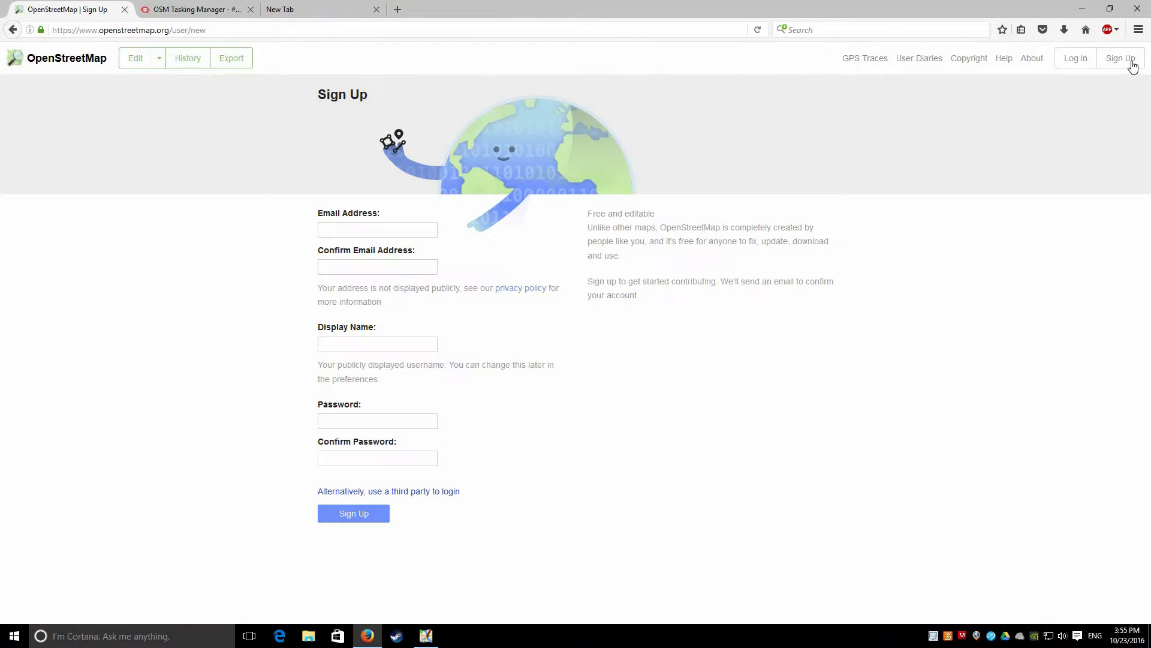
Open the sign-up form and enter the import account's e-mail address, fixing its typo
click(1130, 62)
text(youemail+import@gmail.com)
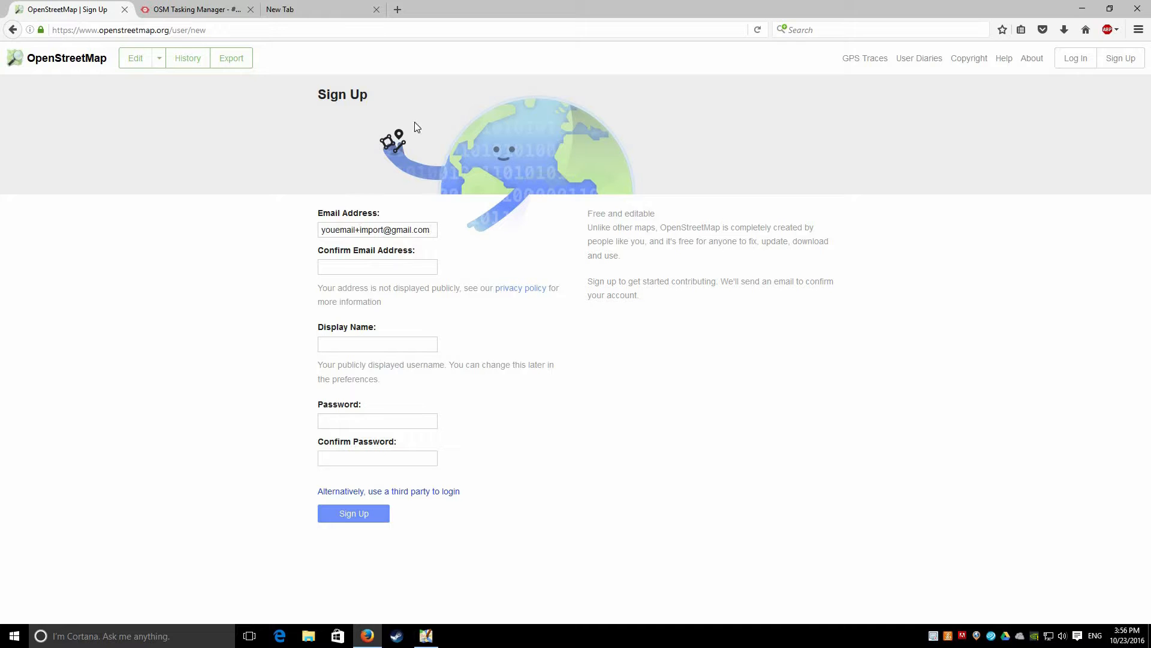
key(ctrl+a)
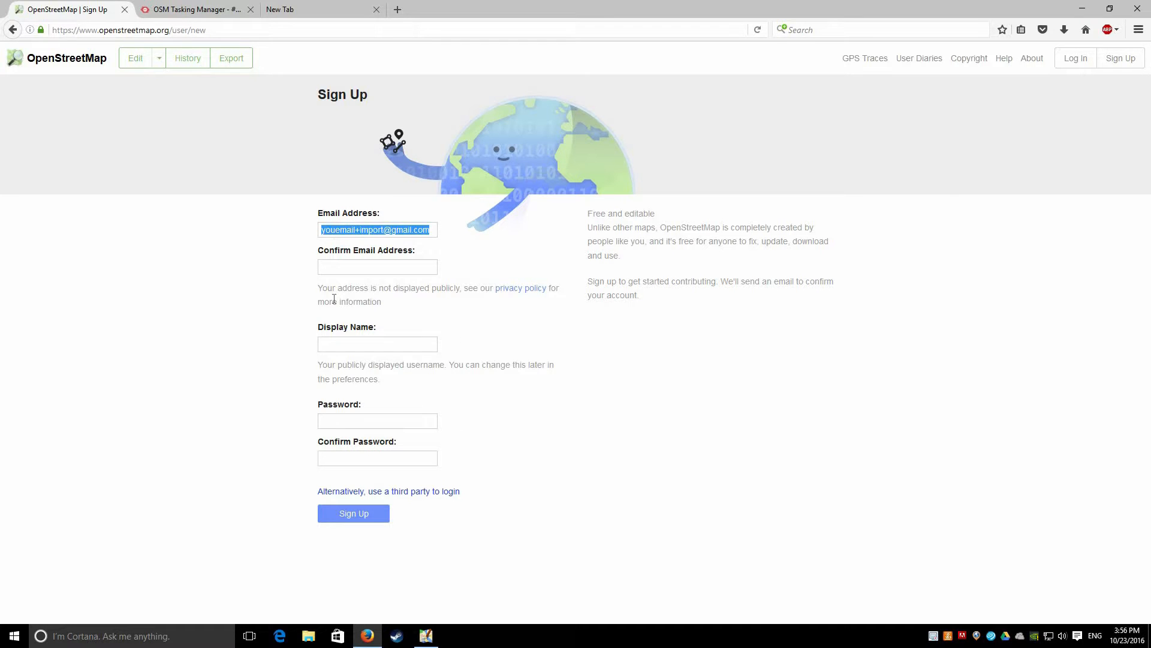
click(334, 299)
click(335, 230)
text(r)
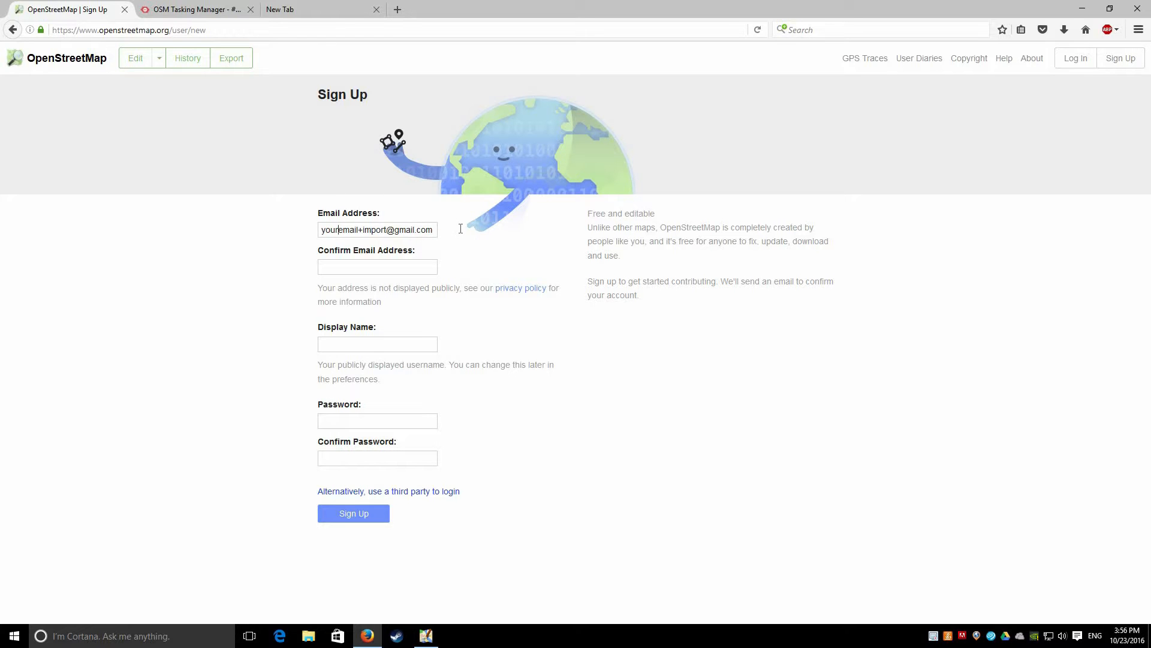
Select the e-mail address in the Email Address field
key(ctrl+a)
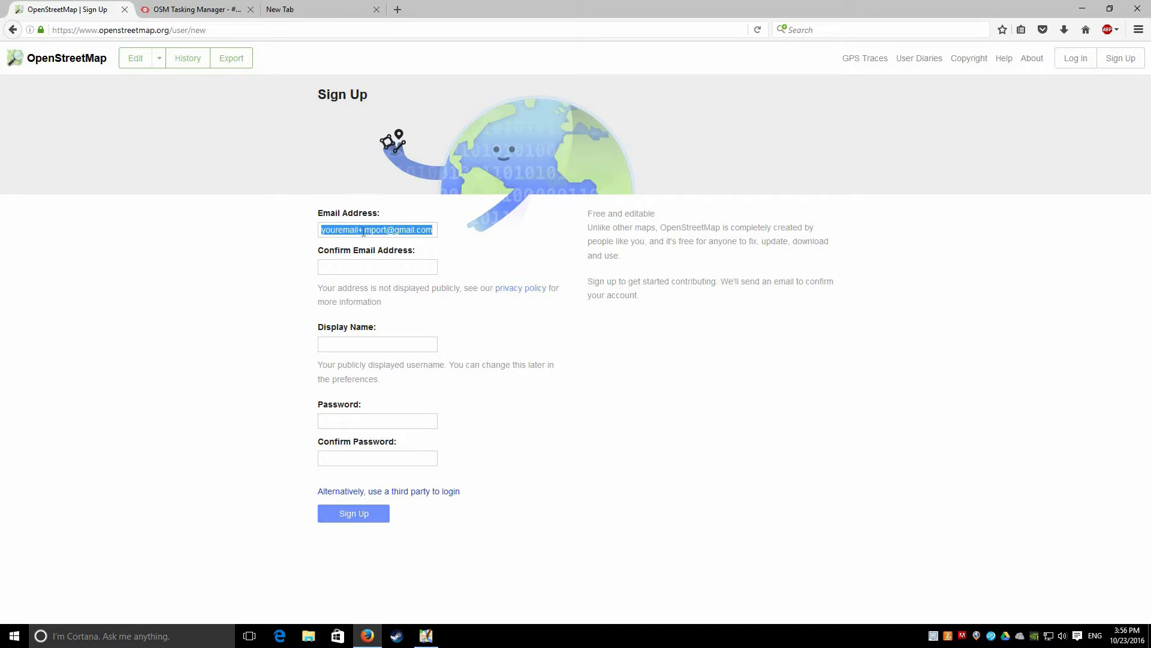
click(312, 229)
drag(358, 231, 320, 230)
key(End)
key(ctrl+shift+Left)
key(ctrl+shift+Left)
key(ctrl+shift+Left)
key(ctrl+shift+Left)
Open JOSM's Plugins preferences and download the latest available plugin list
click(427, 637)
key(alt+e)
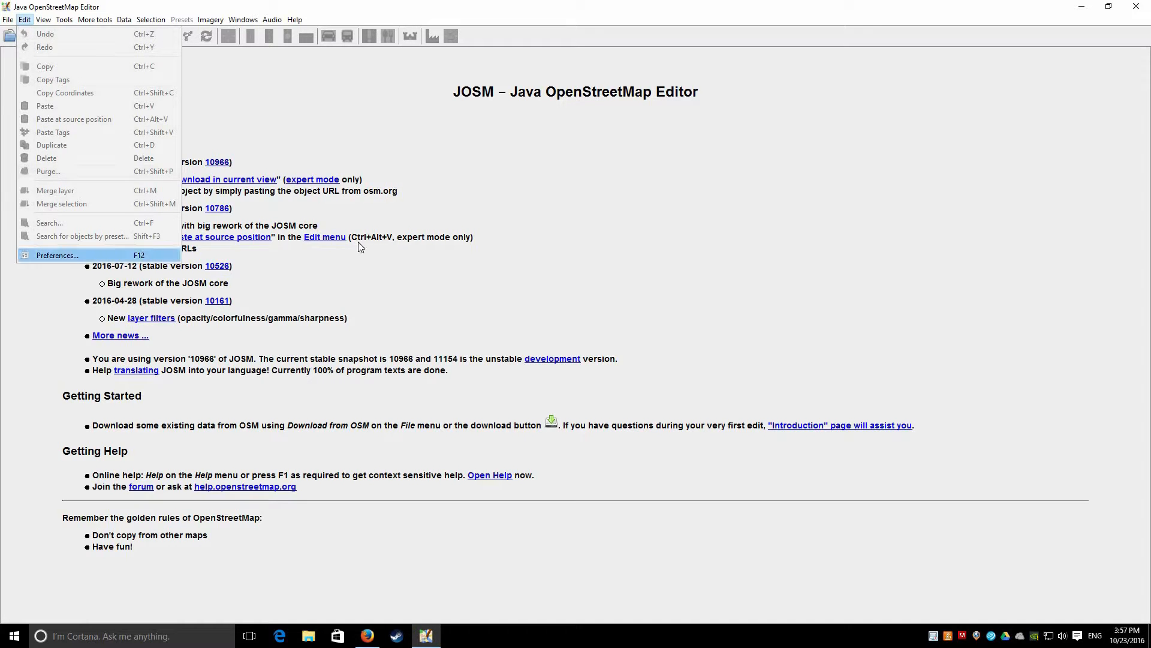
key(Return)
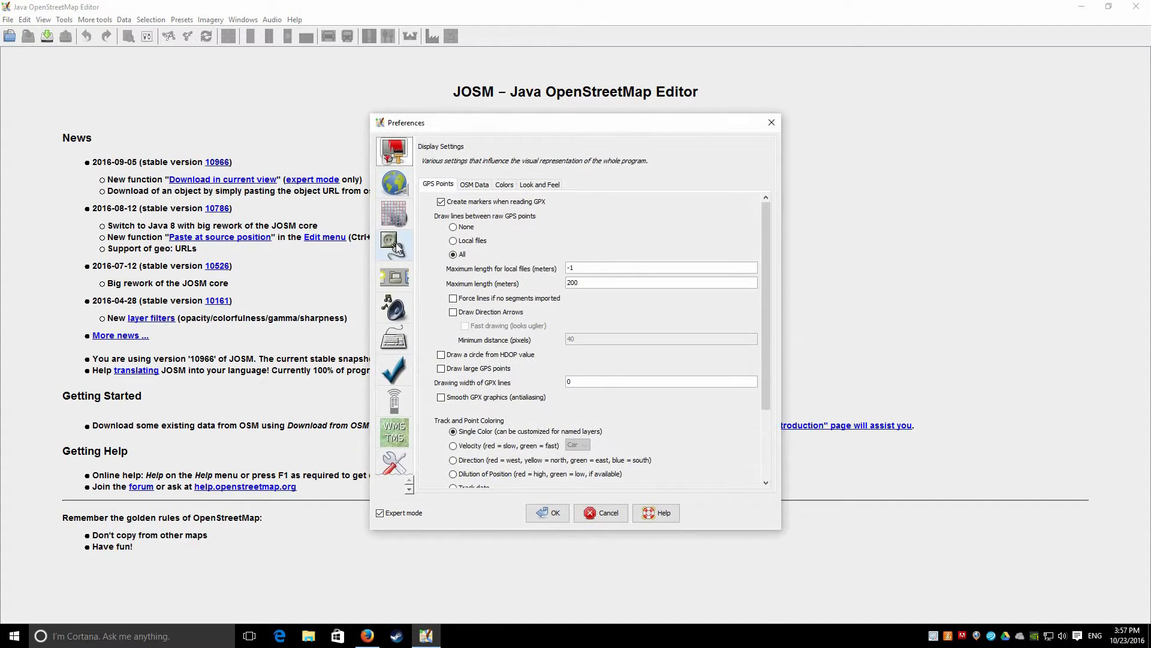
click(394, 245)
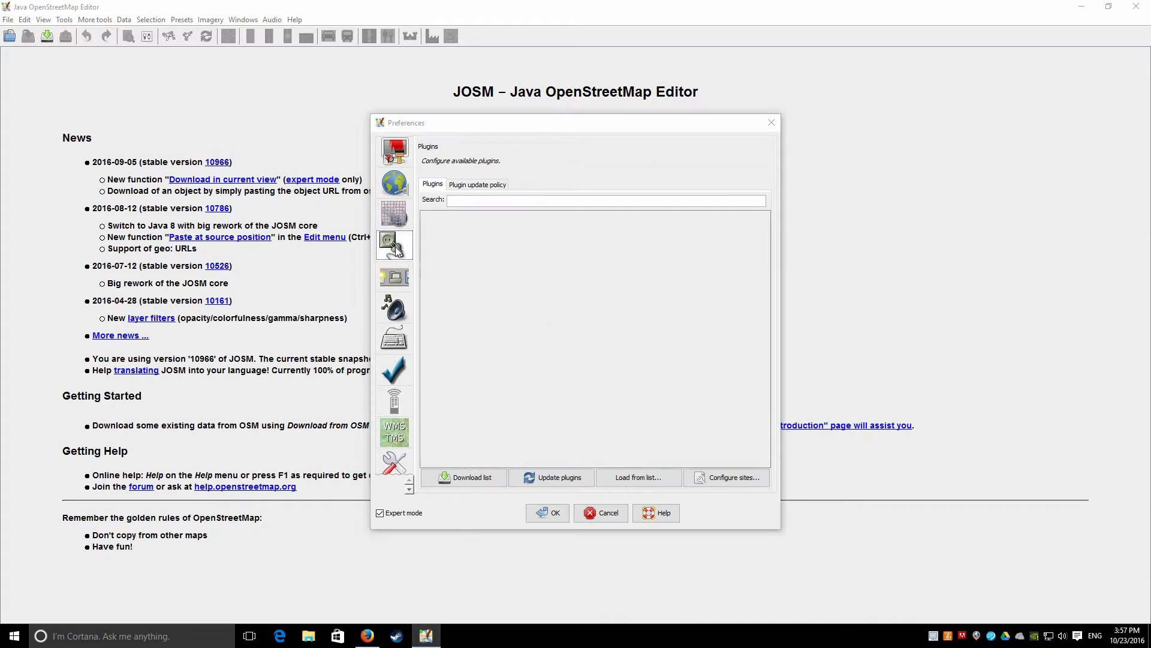
click(485, 479)
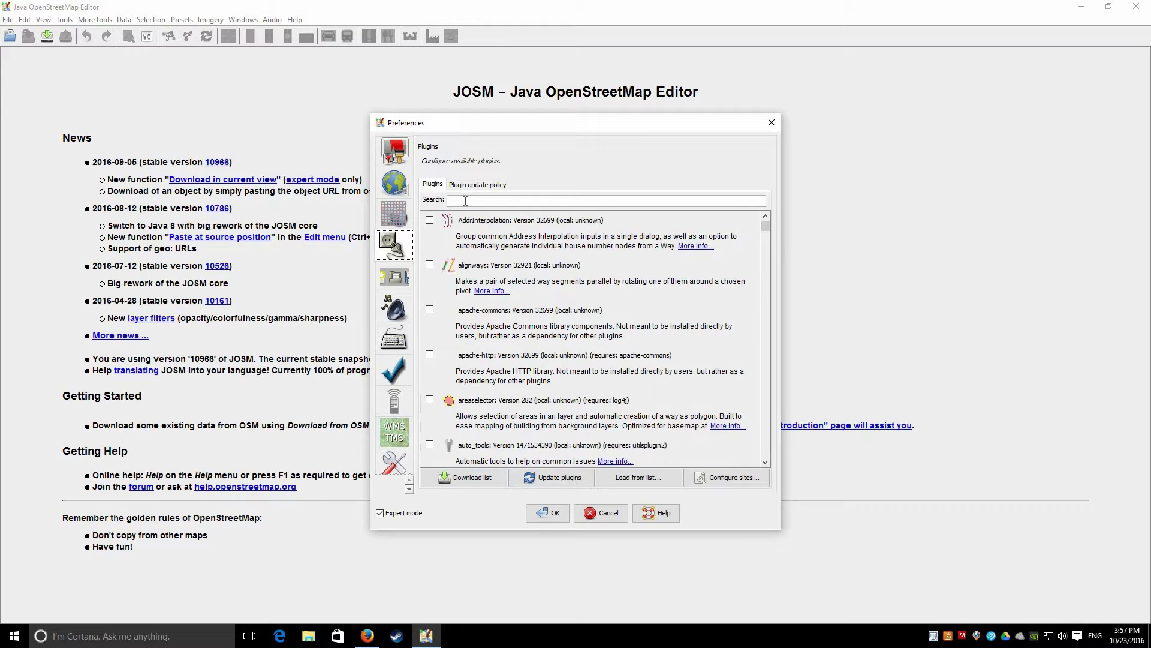
Search the plugins for 'terr' and 'building' to confirm terracer and buildings_tools are installed
click(461, 201)
text(ima)
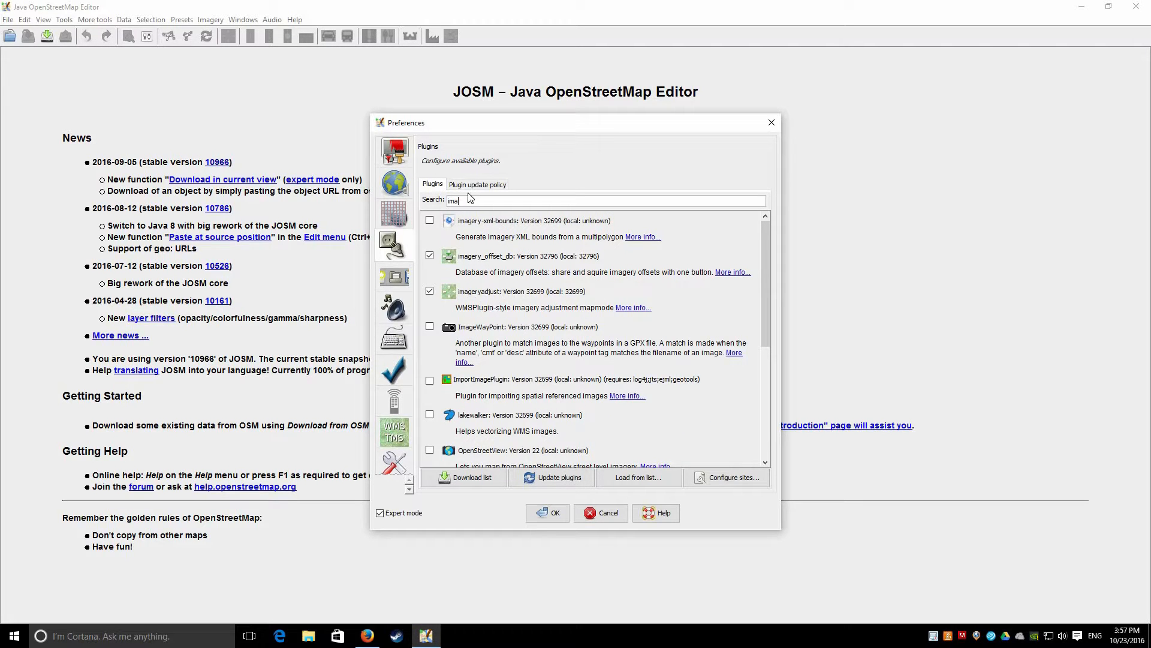
key(ctrl+a)
text(tera)
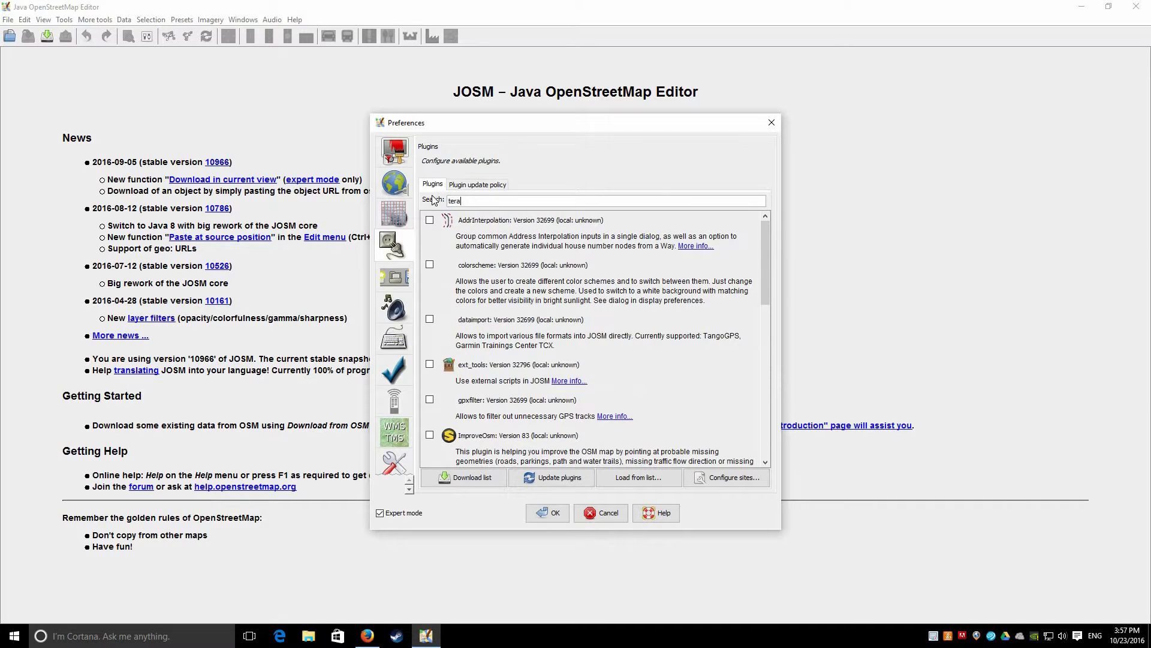
key(BackSpace)
key(BackSpace)
text(r)
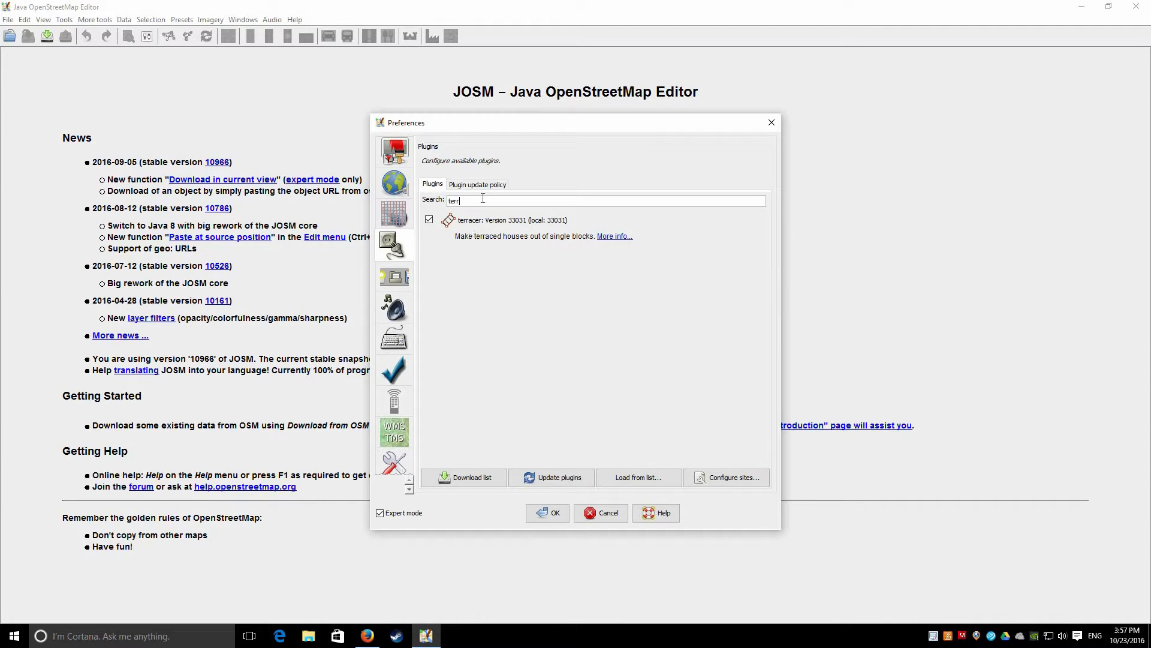
key(ctrl+a)
text(building)
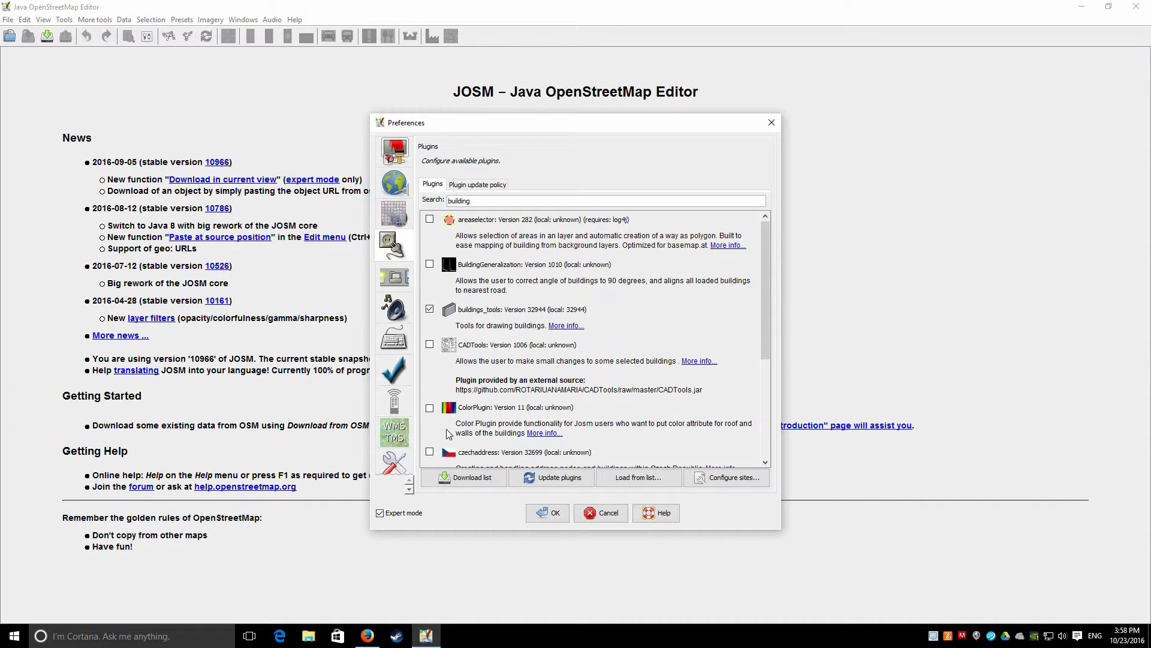
Show the Remote Control preferences, briefly check the Firefox tabs, and return to JOSM
click(394, 401)
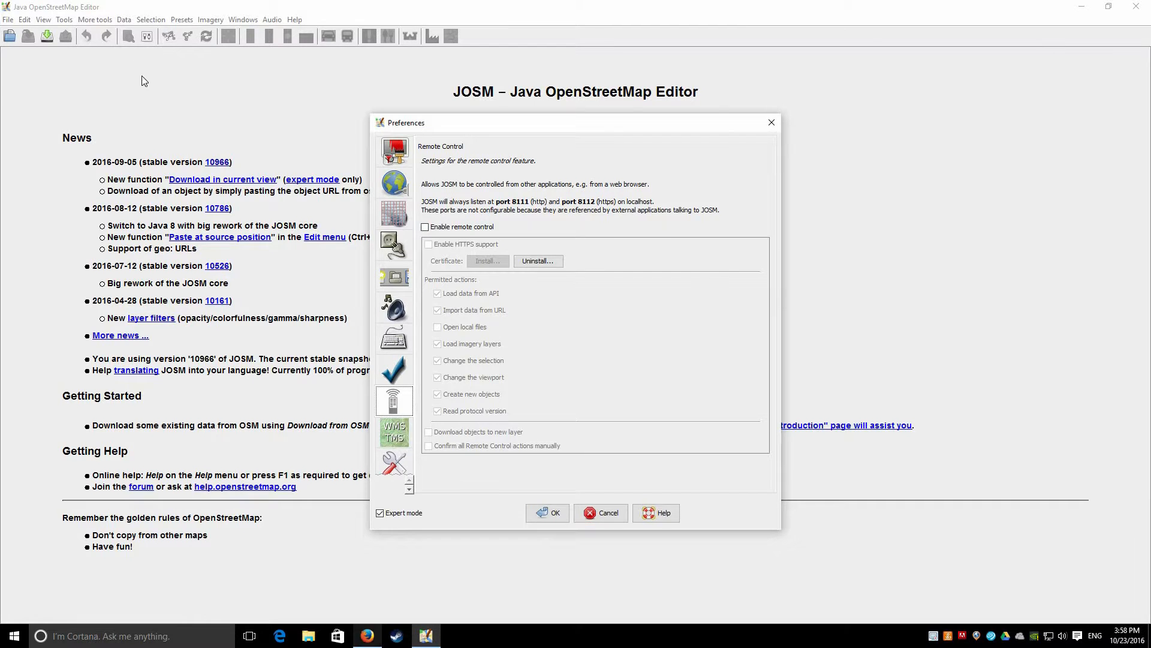
key(alt+Tab)
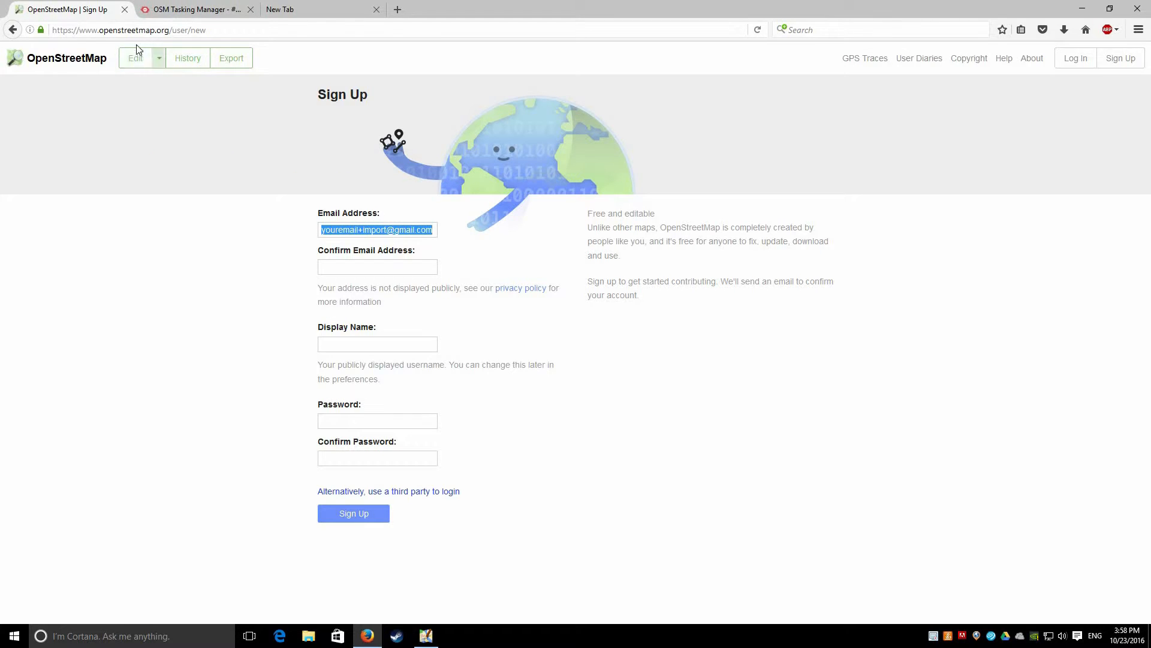
key(ctrl+Tab)
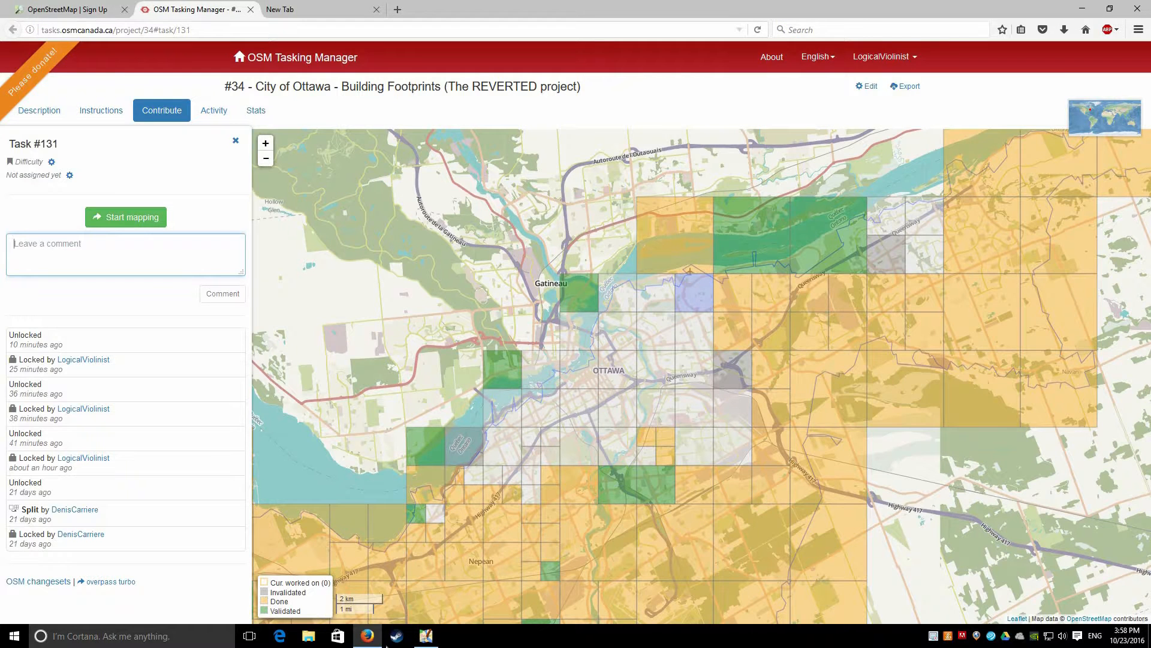
click(66, 9)
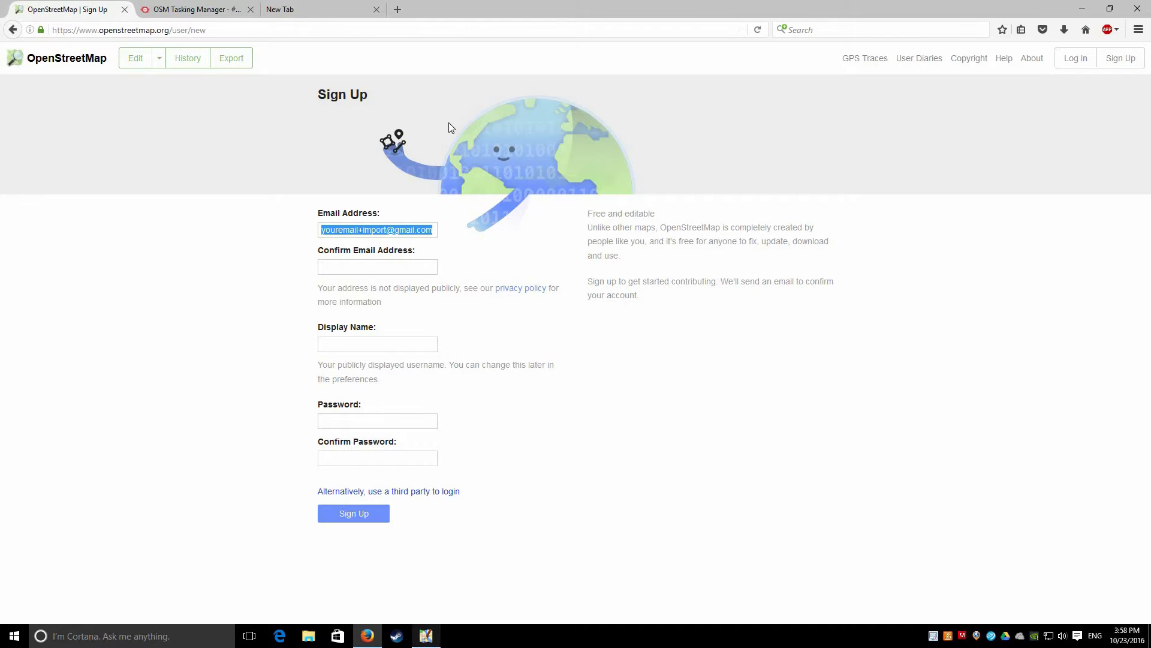
key(alt+Tab)
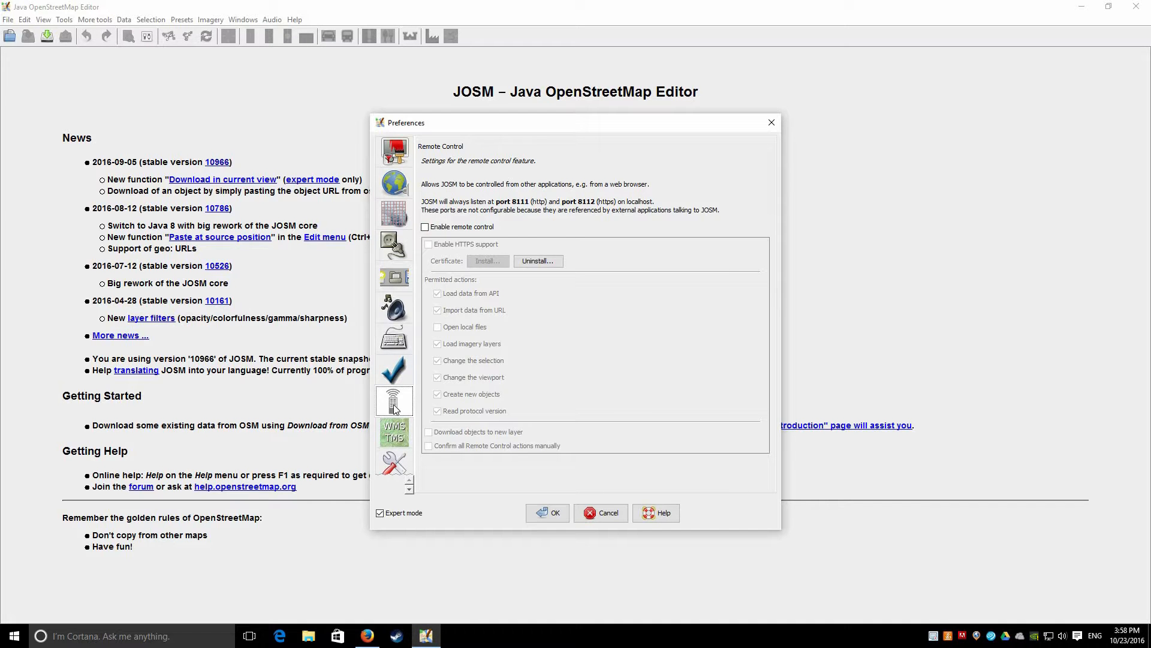
Enable remote control and HTTPS support, install the localhost certificate, and save the preferences
click(424, 227)
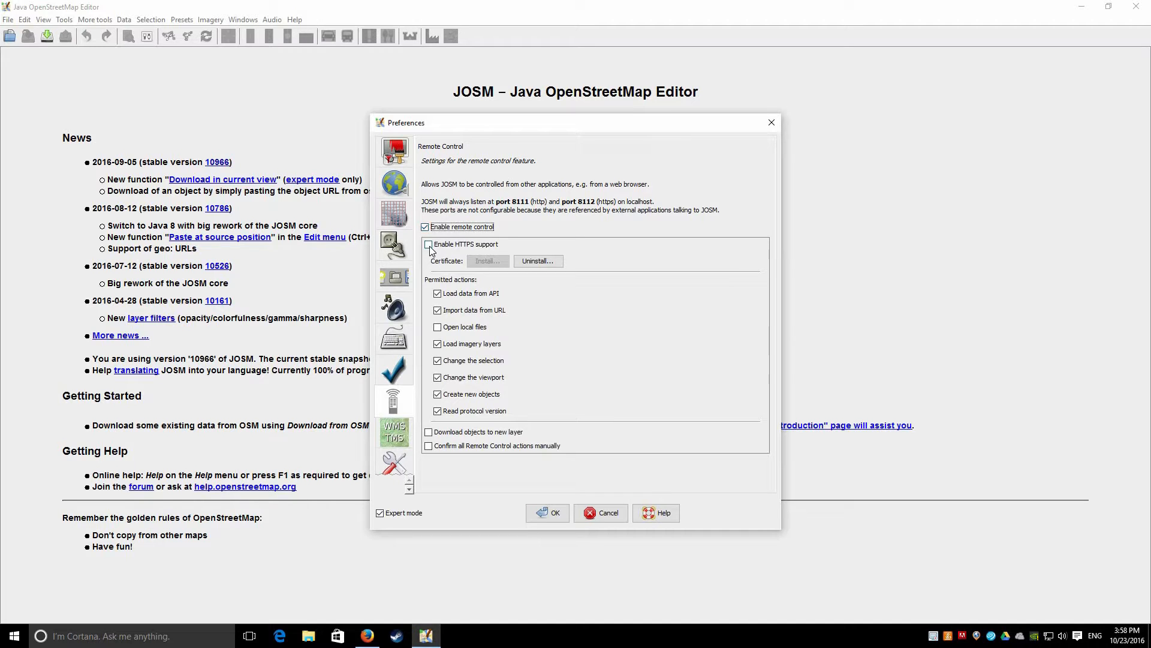
click(468, 245)
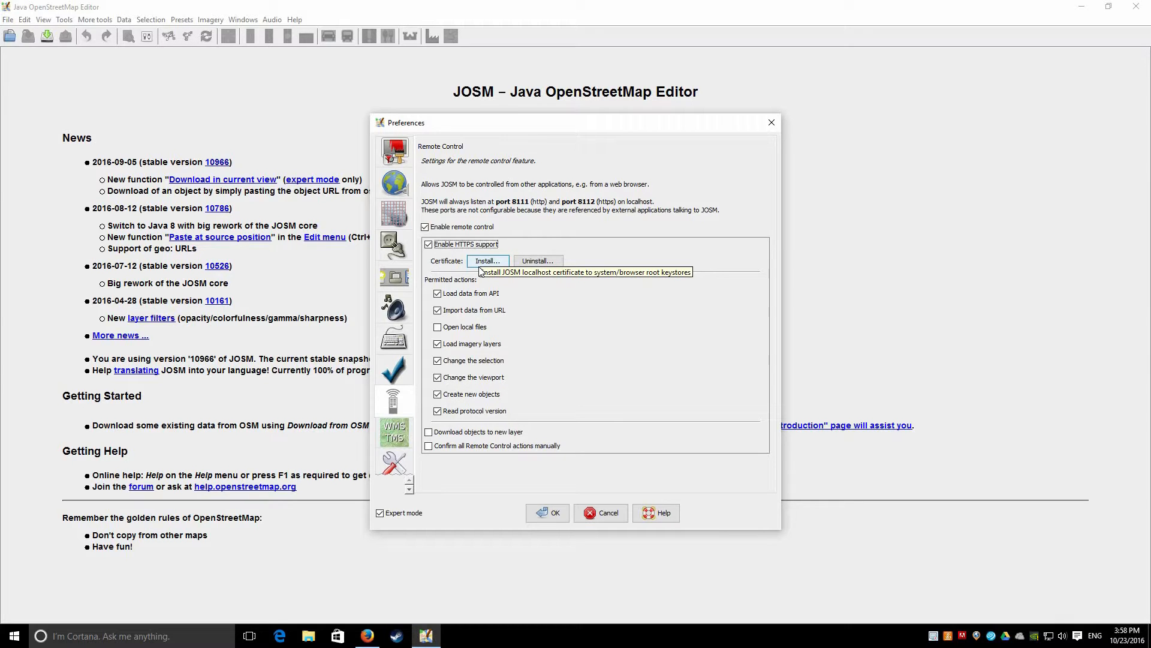
click(484, 262)
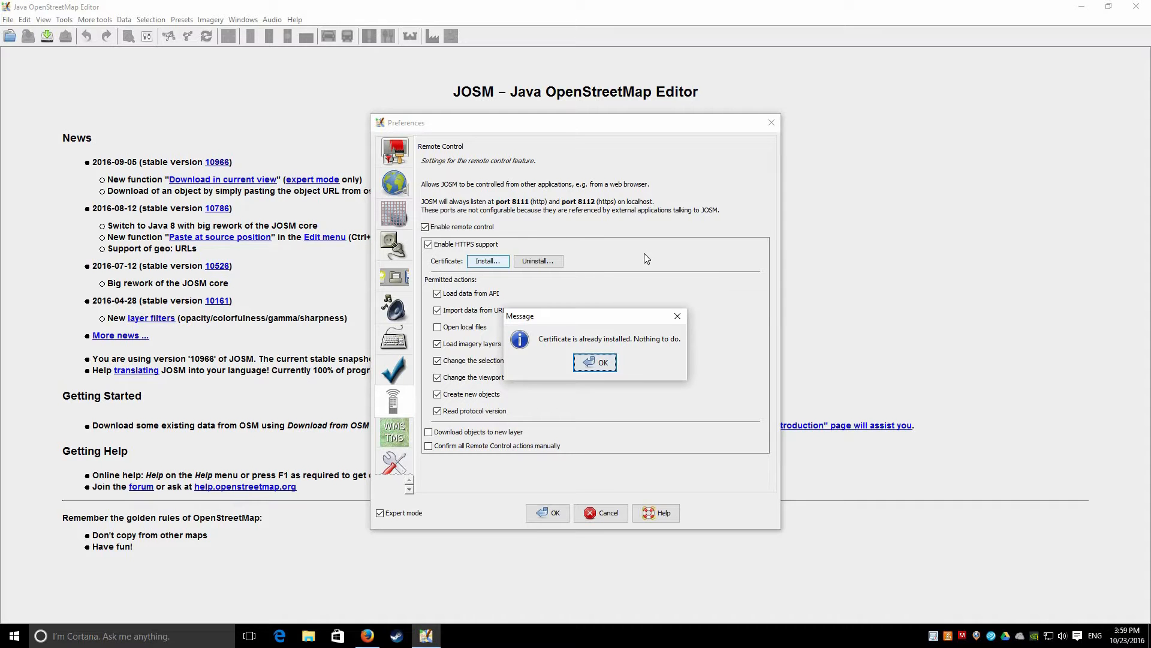
click(600, 362)
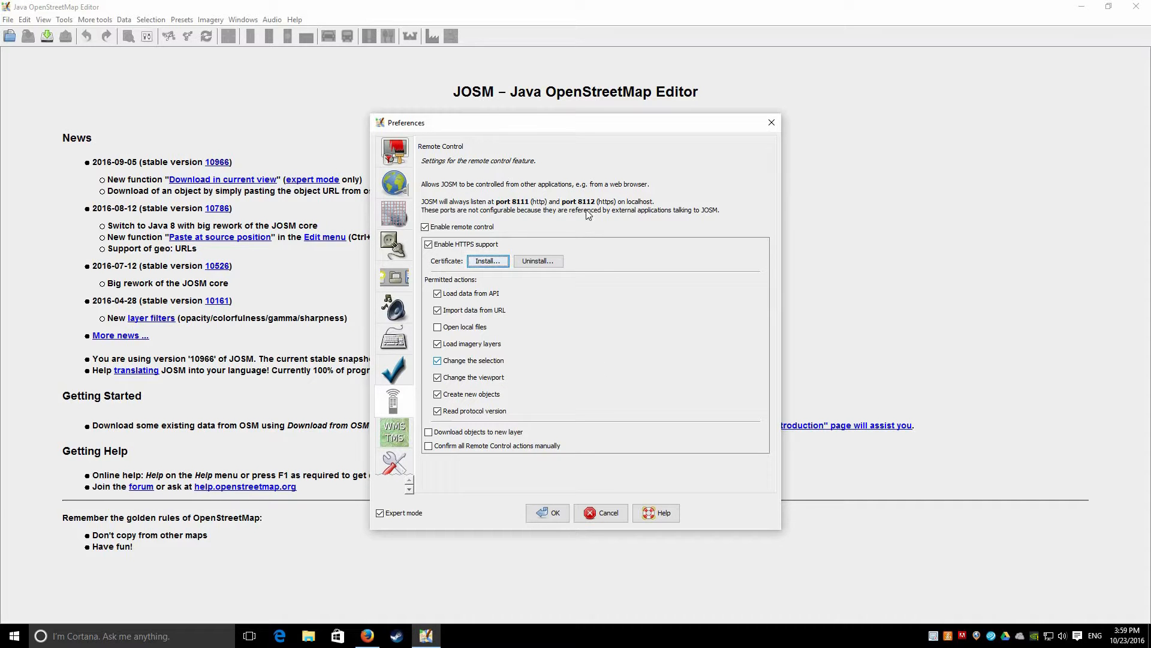
click(551, 514)
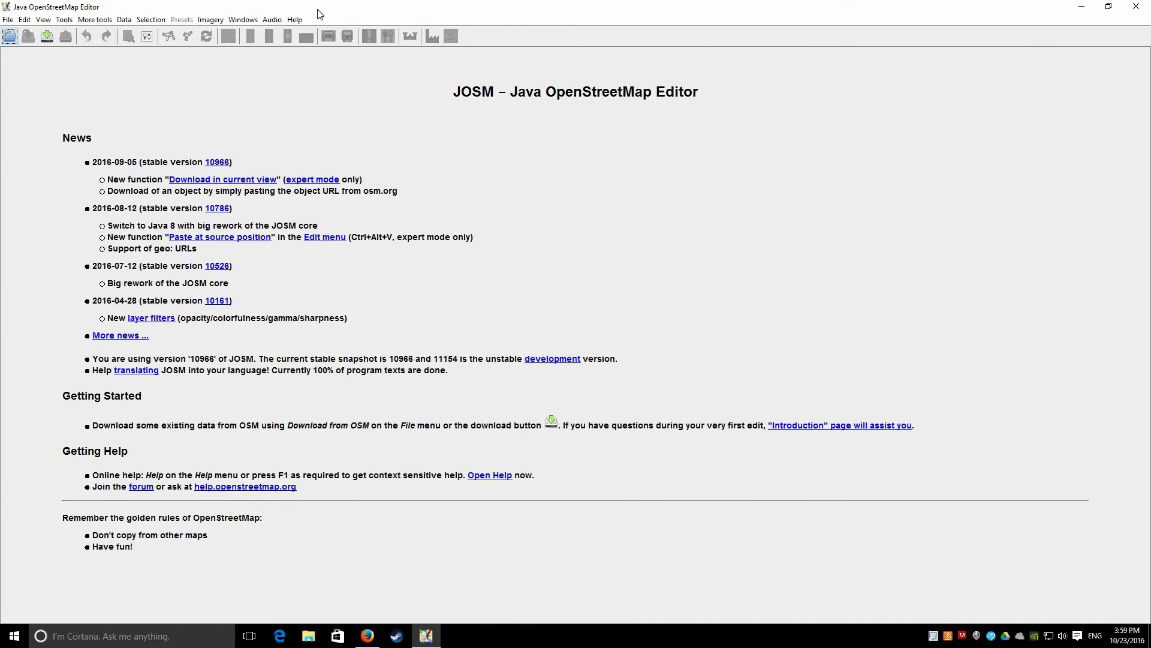
key(alt+Tab)
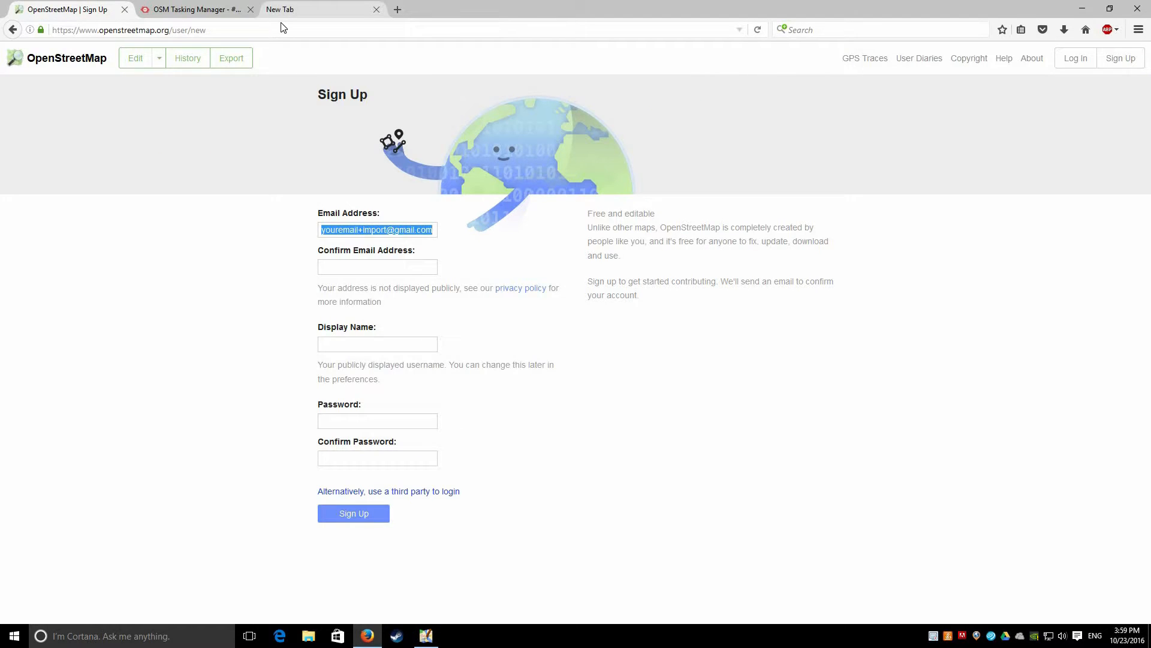
key(ctrl+t)
text(h)
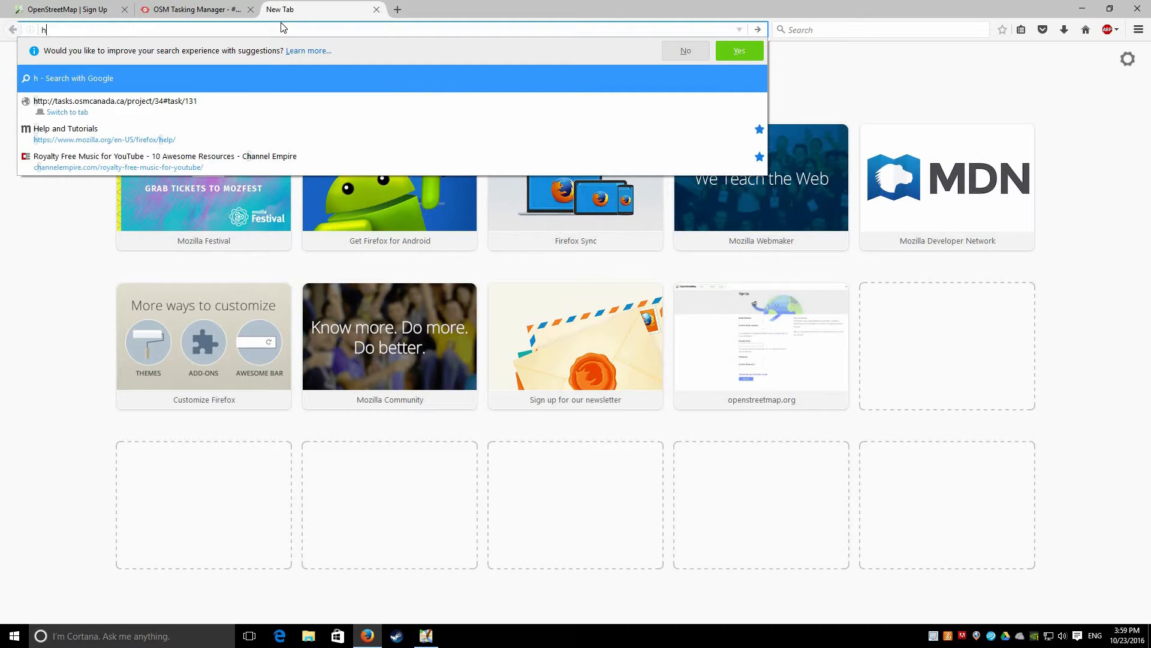
text(ttps:)
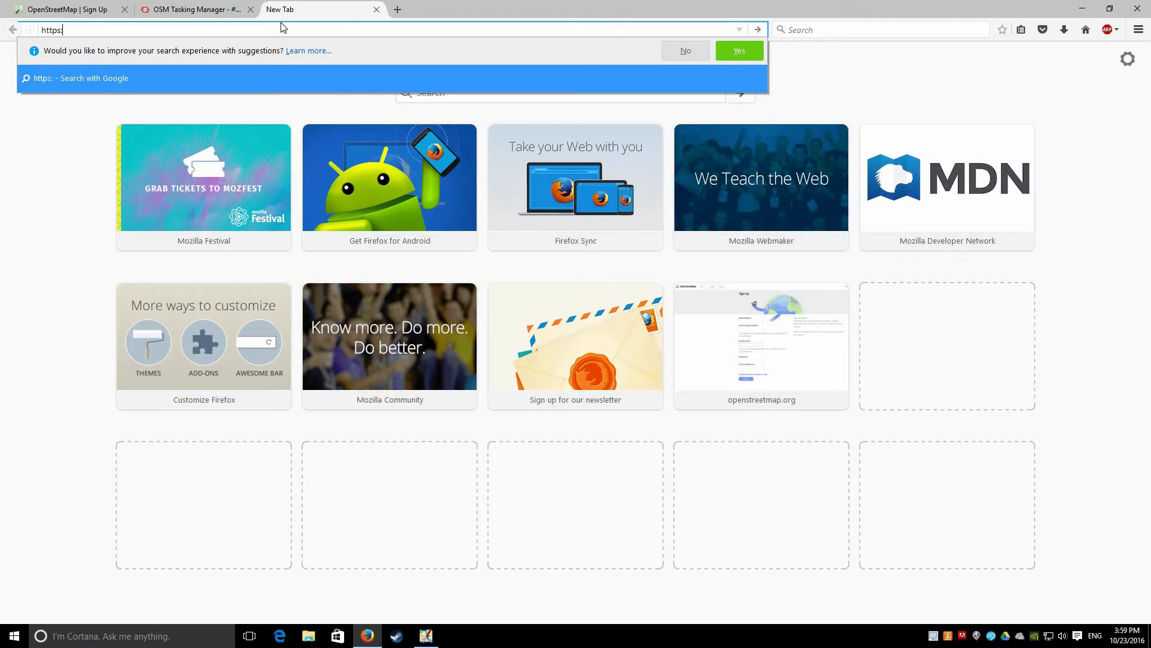
text(//127.0.0.1:)
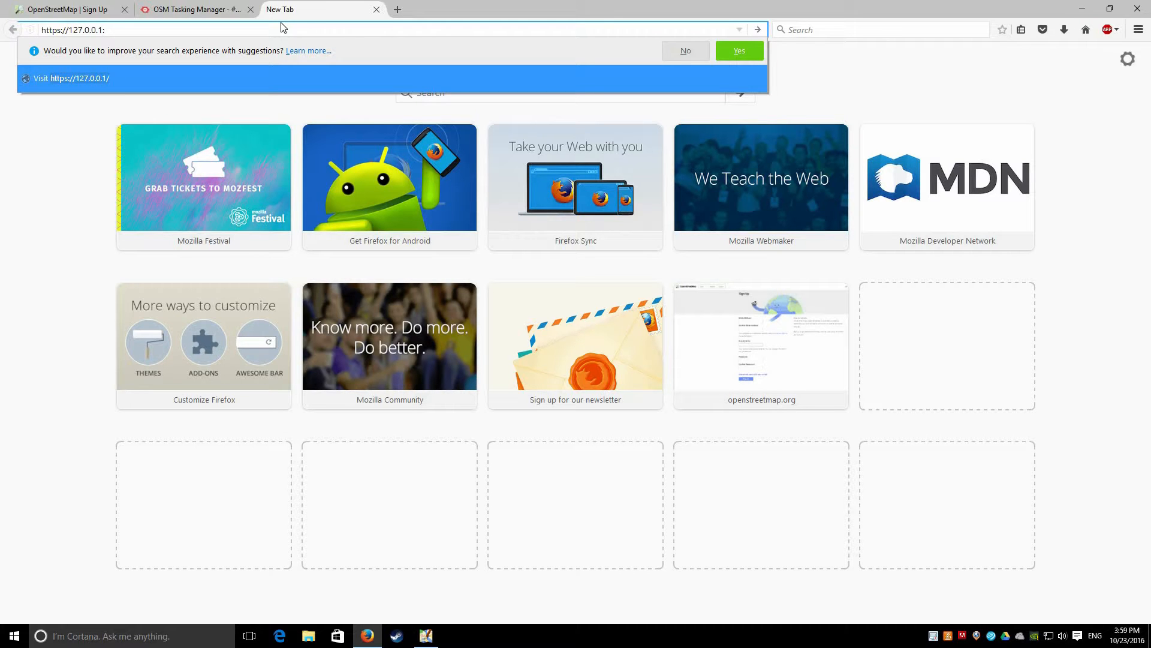
text(8112)
key(Return)
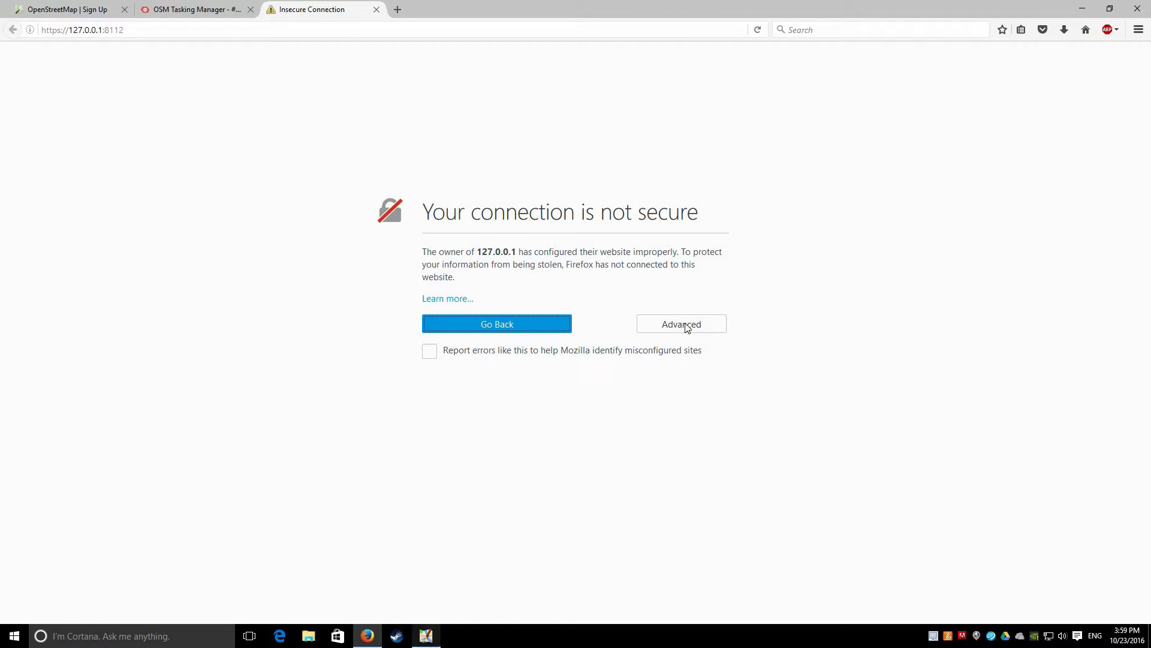
Add a permanent security exception for the 127.0.0.1:8112 certificate
click(708, 326)
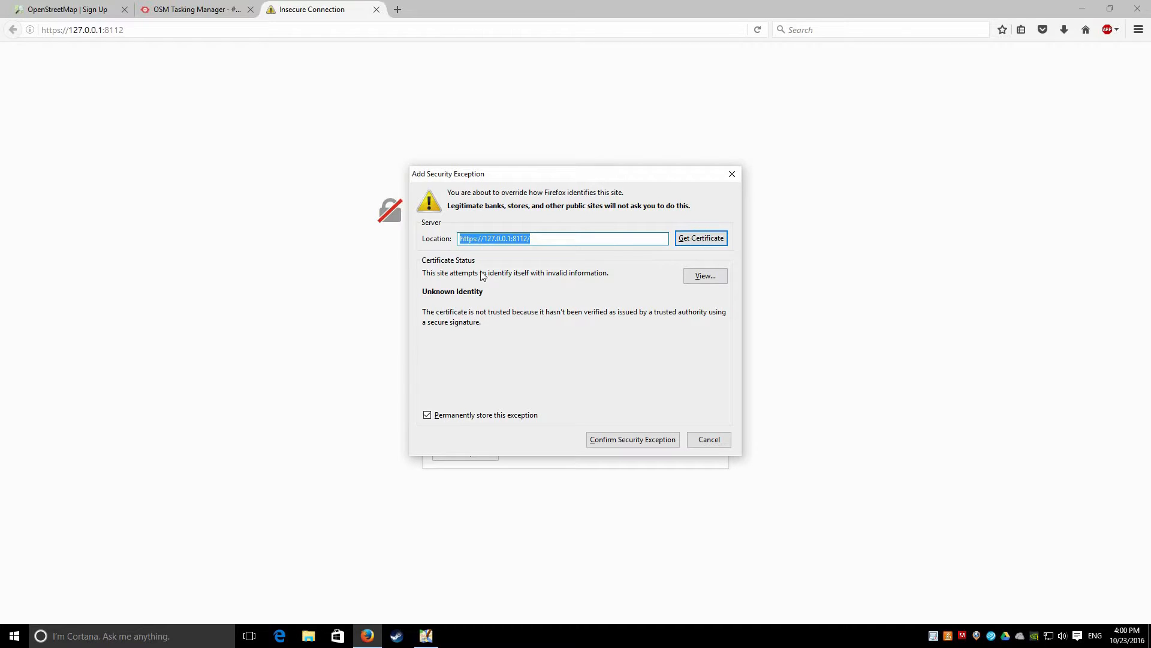
click(632, 439)
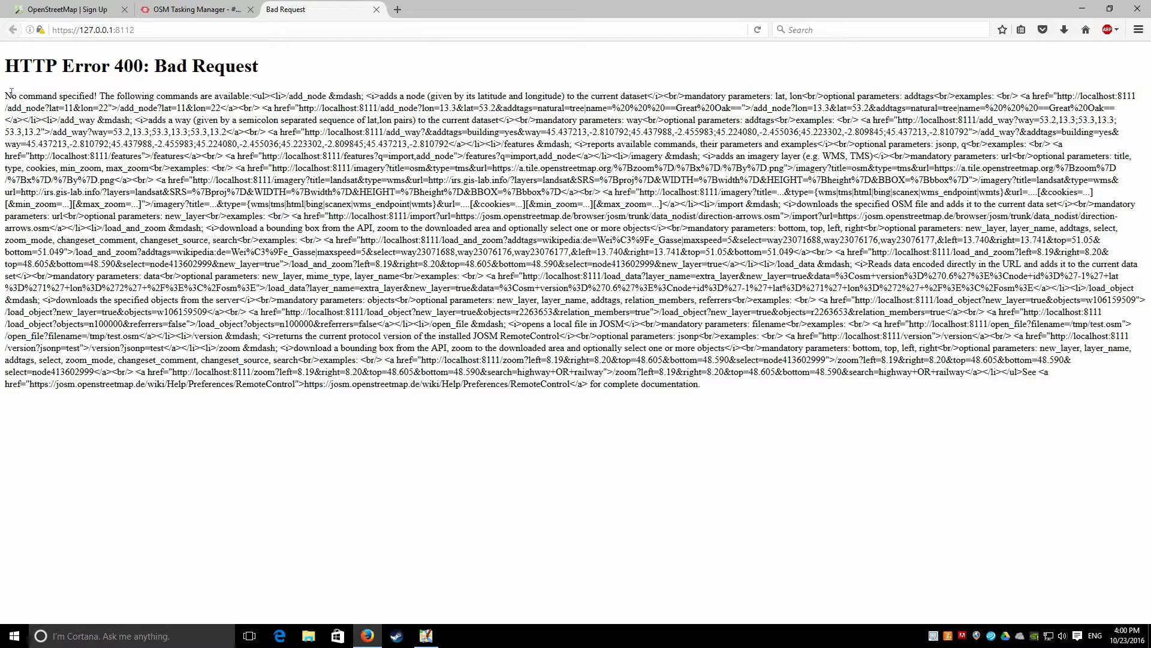
Close the 127.0.0.1:8112 Bad Request tab and switch back to JOSM
shift+click(863, 466)
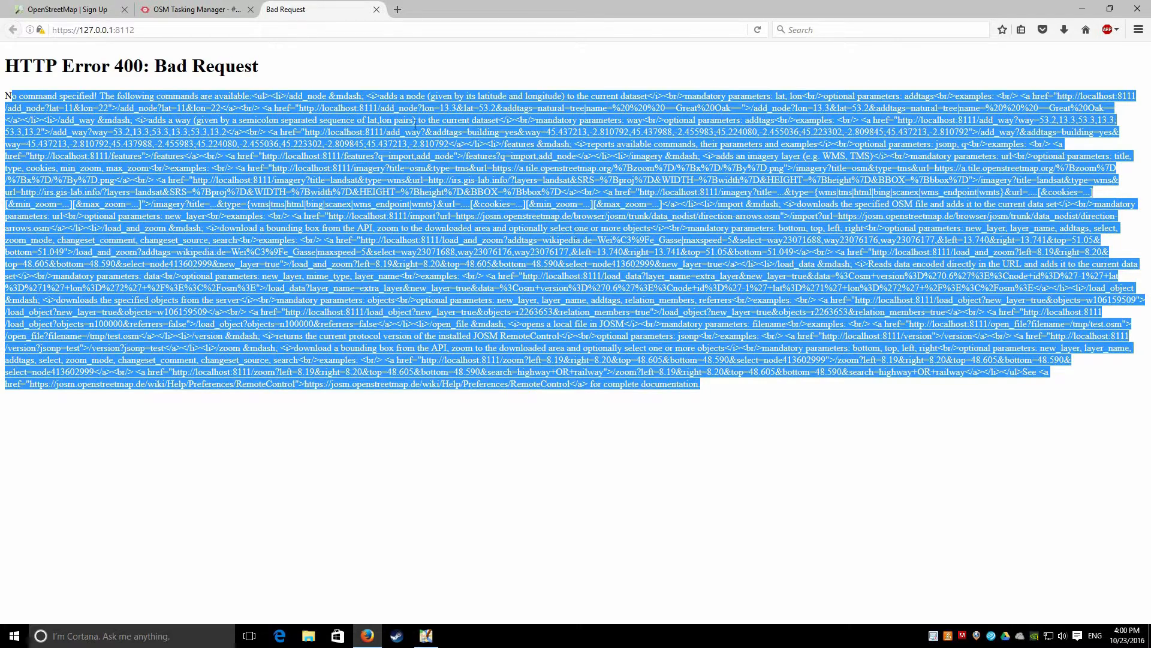
click(195, 63)
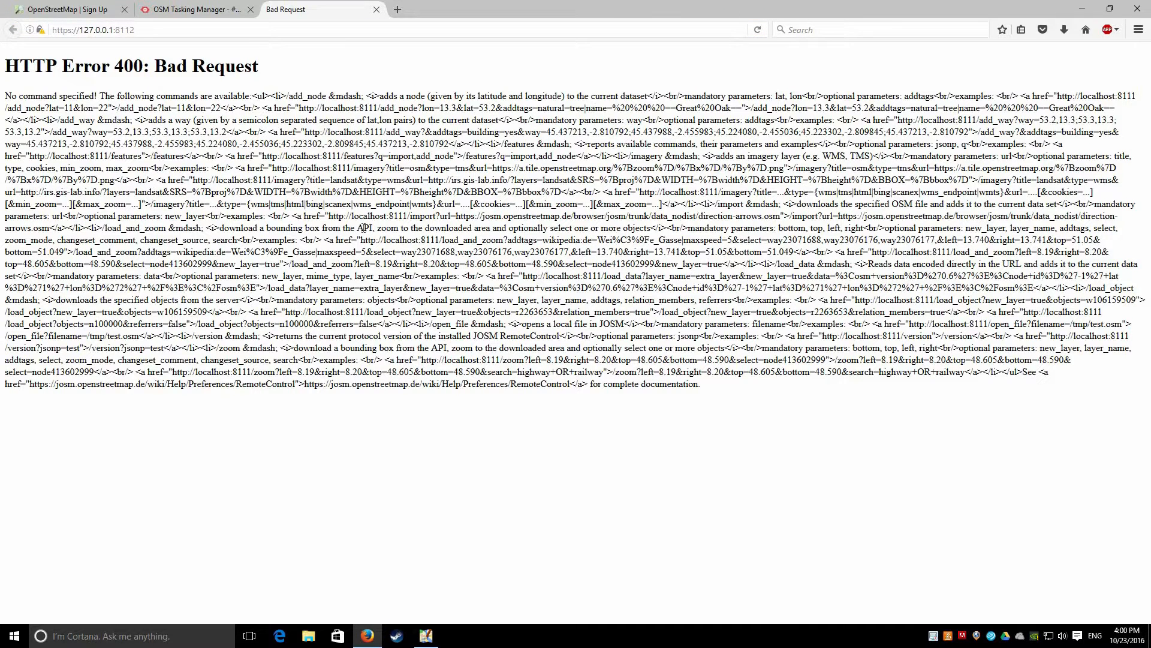
click(376, 9)
click(426, 636)
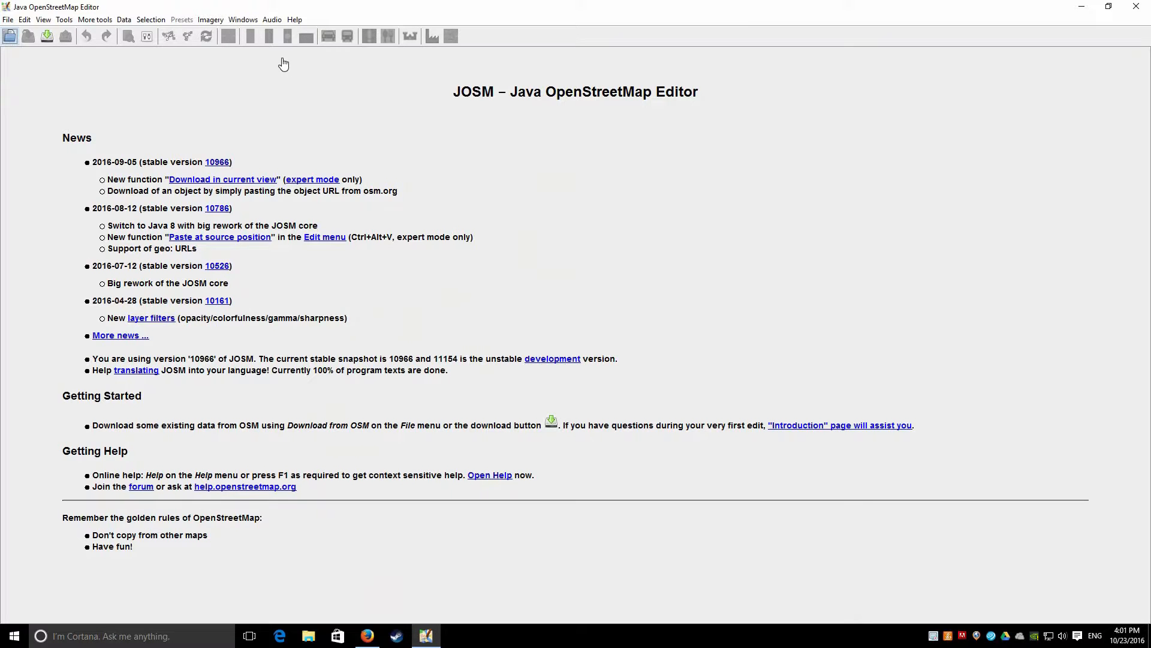
Open Tasking Manager project #34, City of Ottawa - Building Footprints, and read its description
click(367, 636)
click(295, 57)
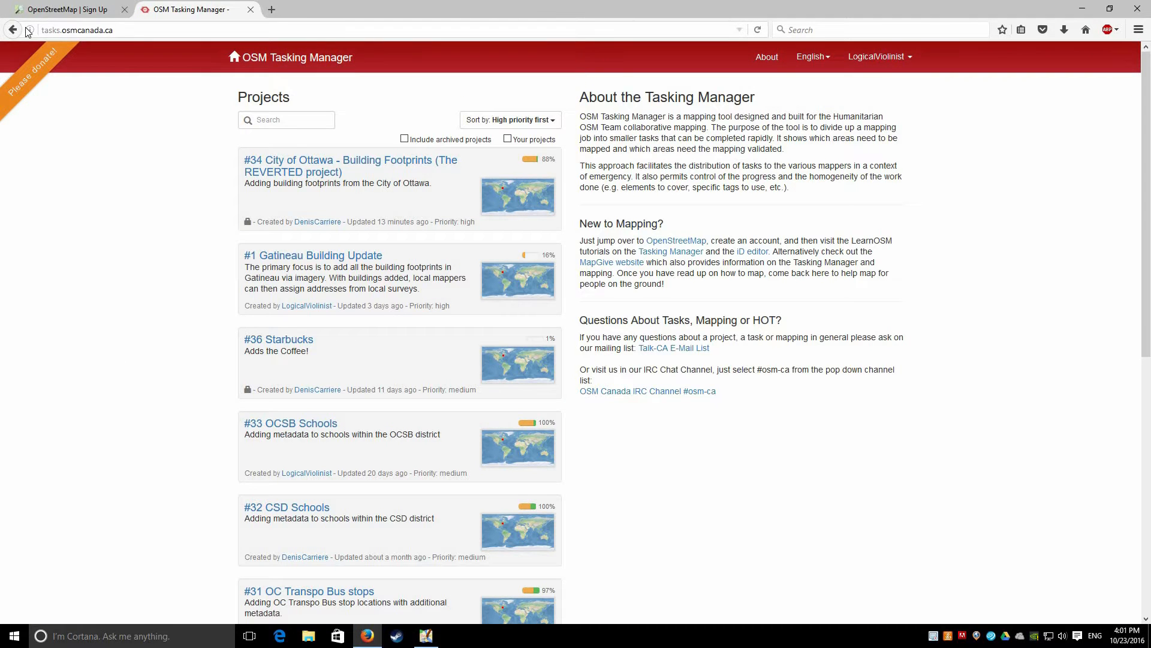
key(ctrl+l)
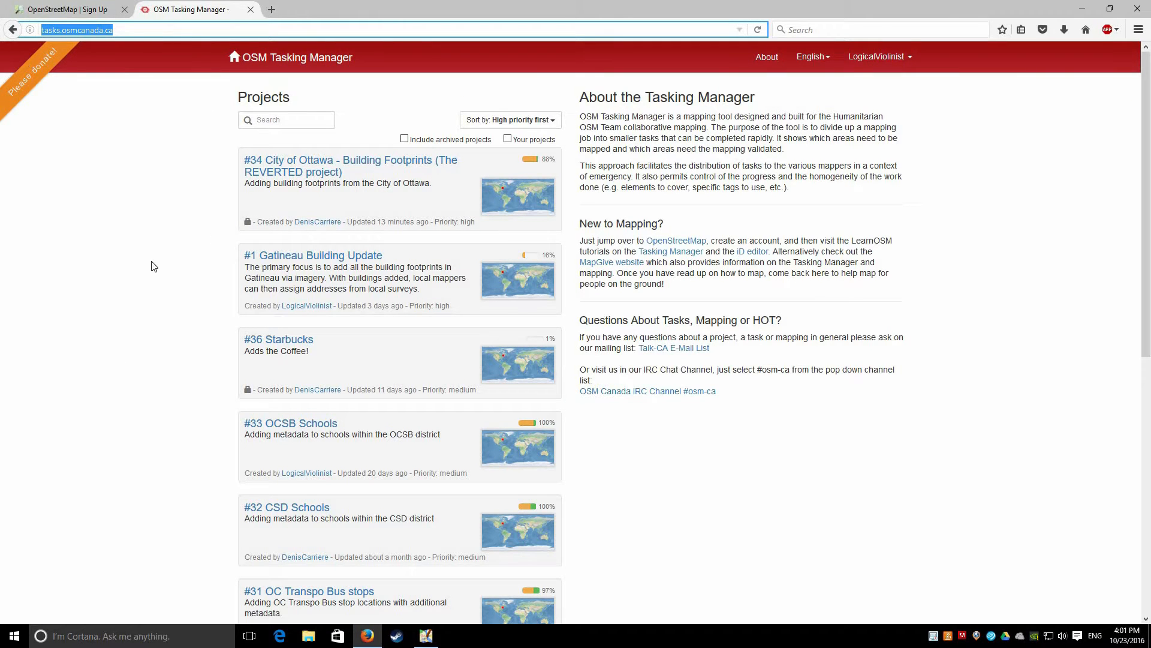
click(328, 171)
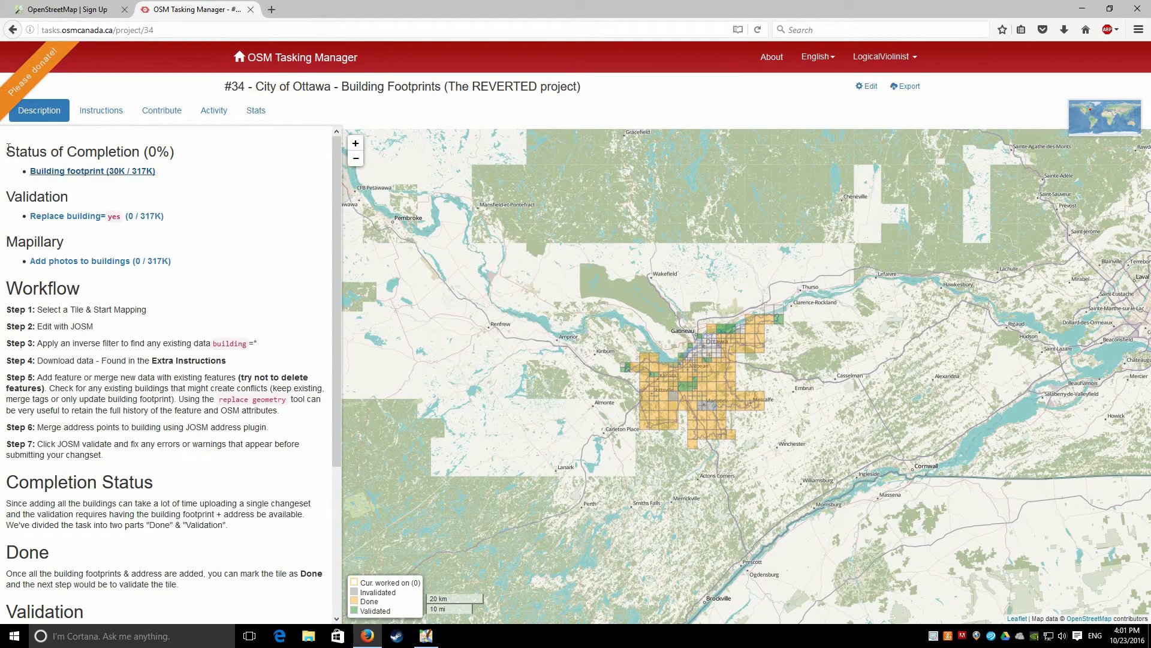
drag(9, 146, 143, 360)
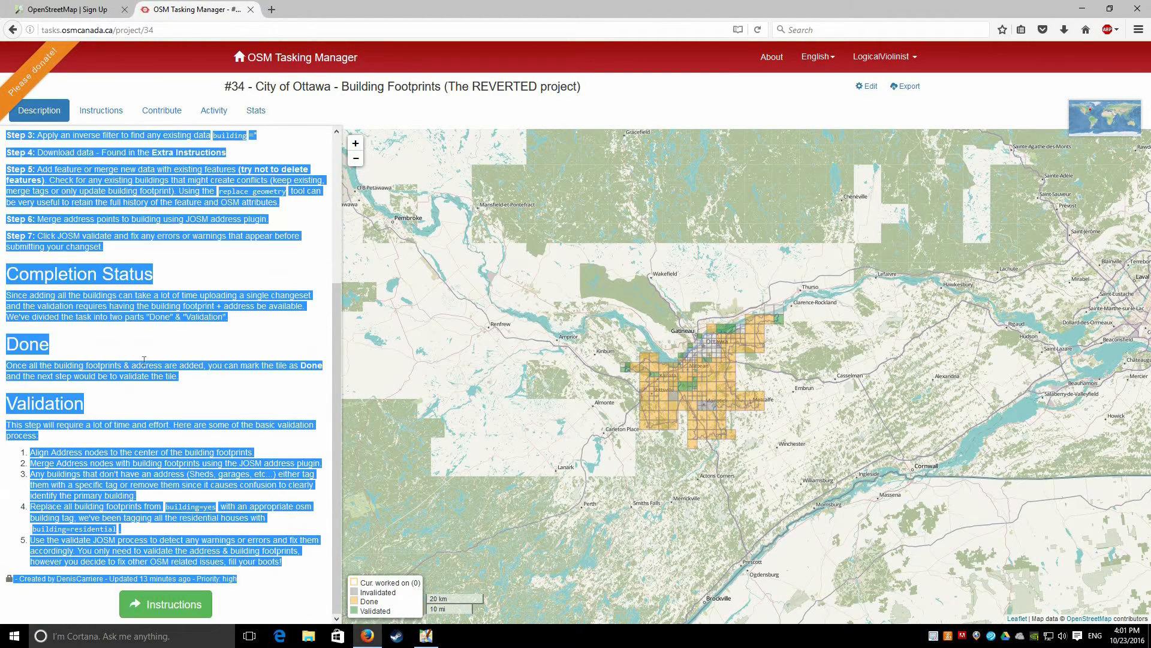
click(143, 360)
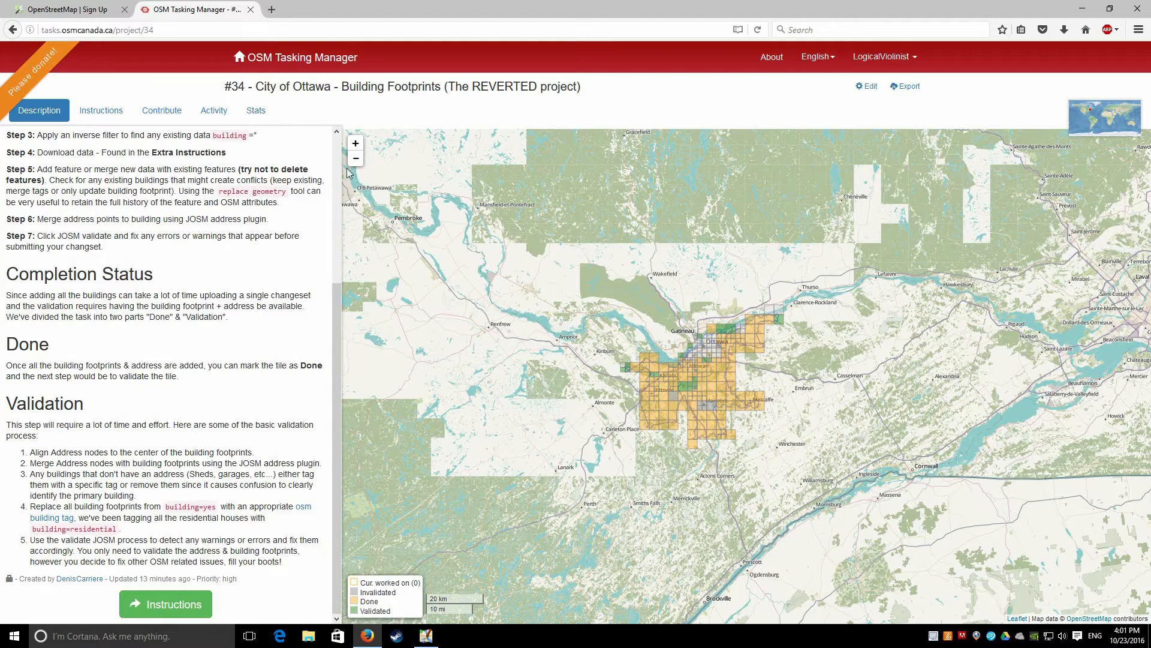
scroll(2, 295, up, 3)
scroll(2, 295, down, 2)
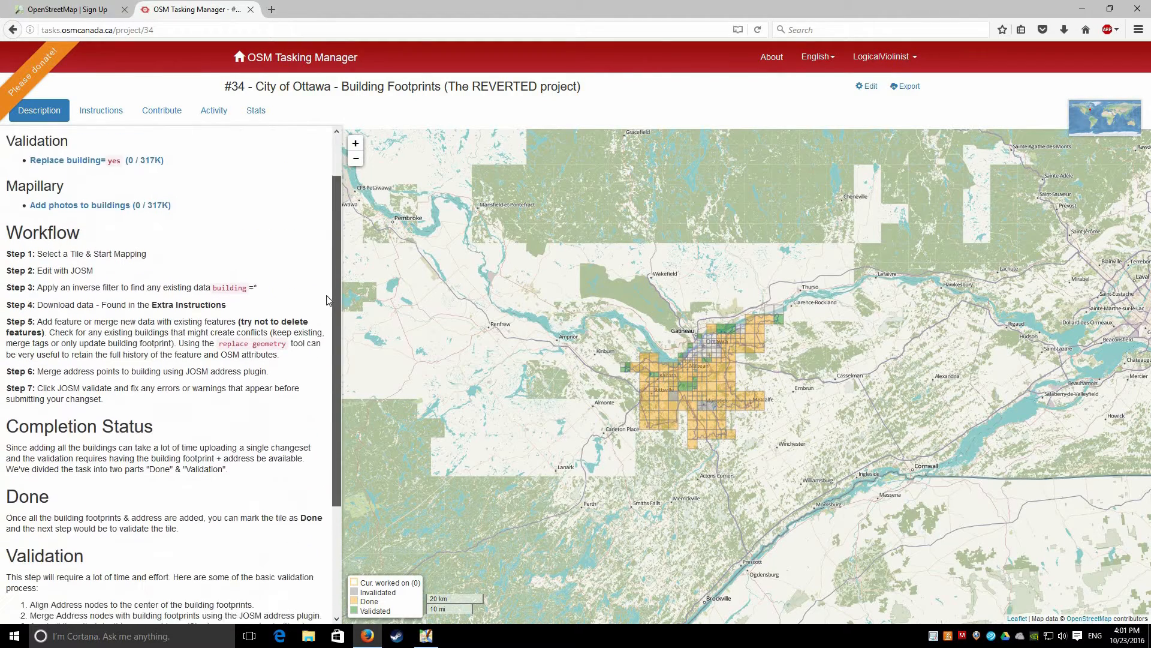
scroll(3, 297, down, 1)
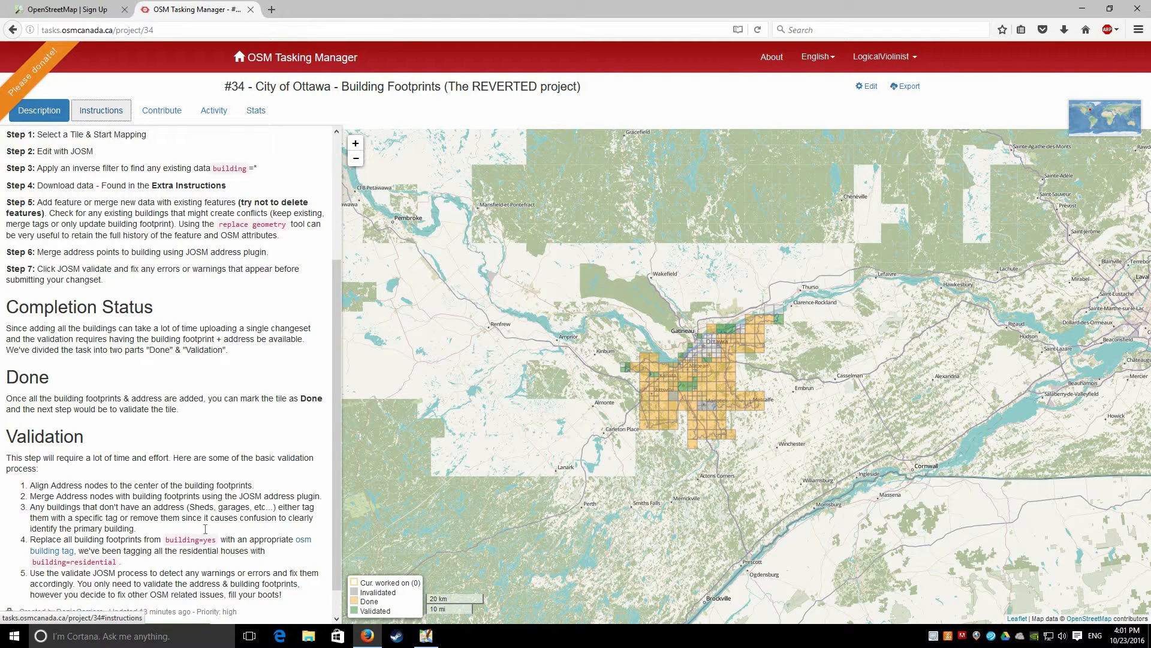
Show project #34's Instructions and zoom the task map in on Ottawa
click(101, 110)
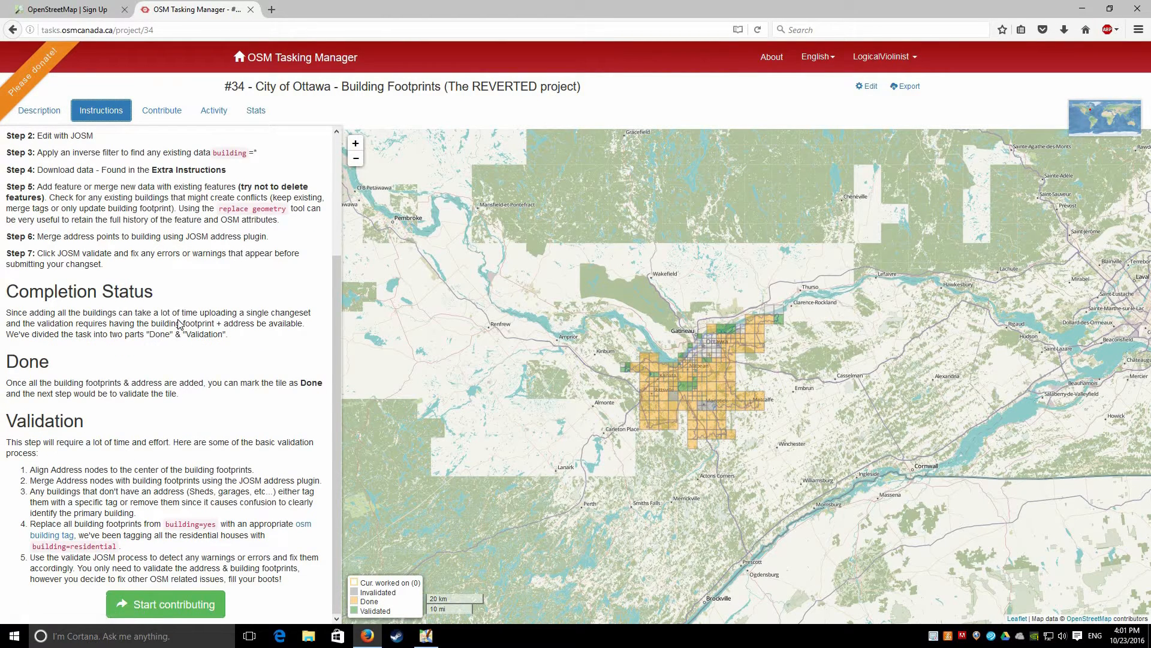
scroll(179, 324, up, 5)
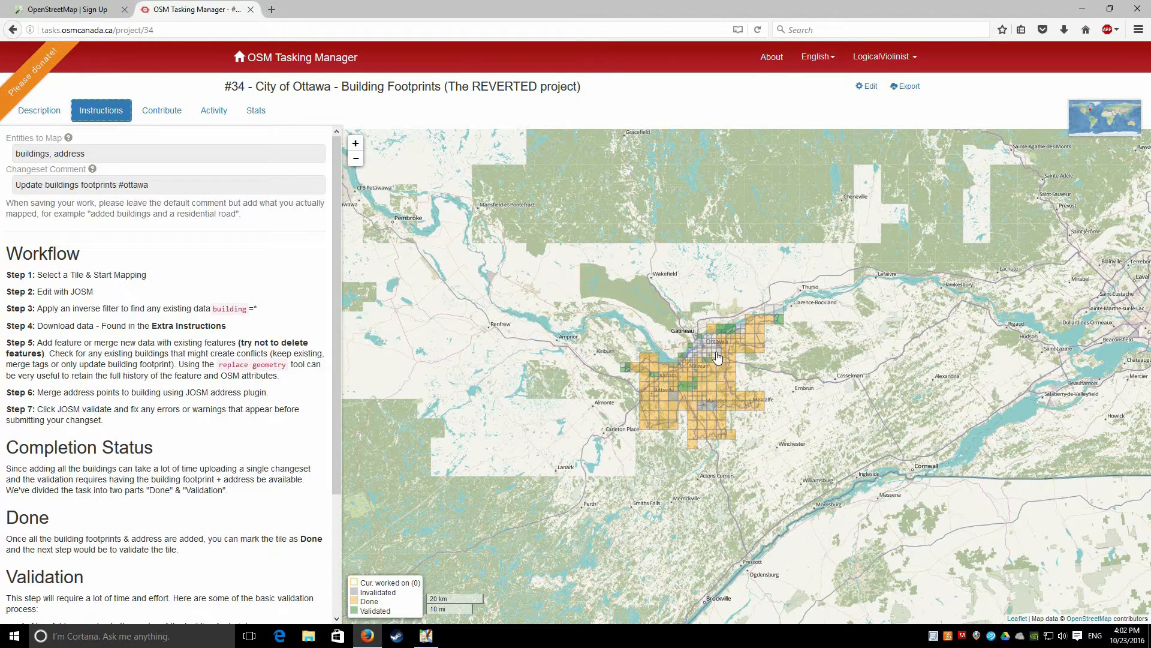
scroll(712, 360, up, 2)
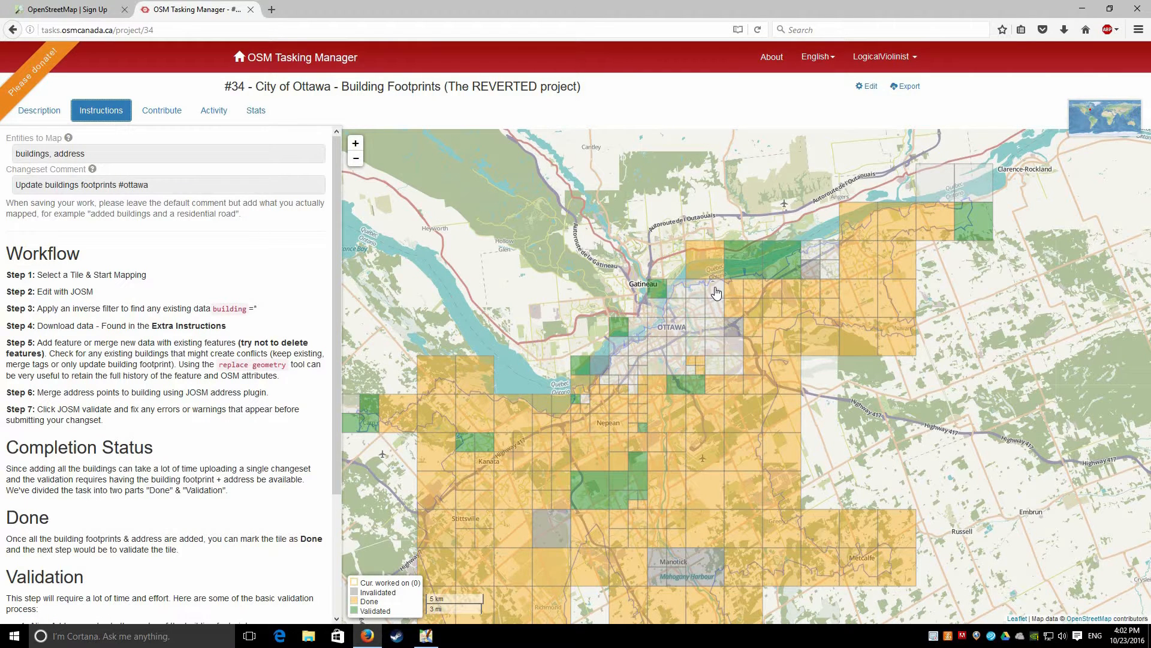
Open task #131 from the Ottawa grid and lock it for mapping
click(708, 296)
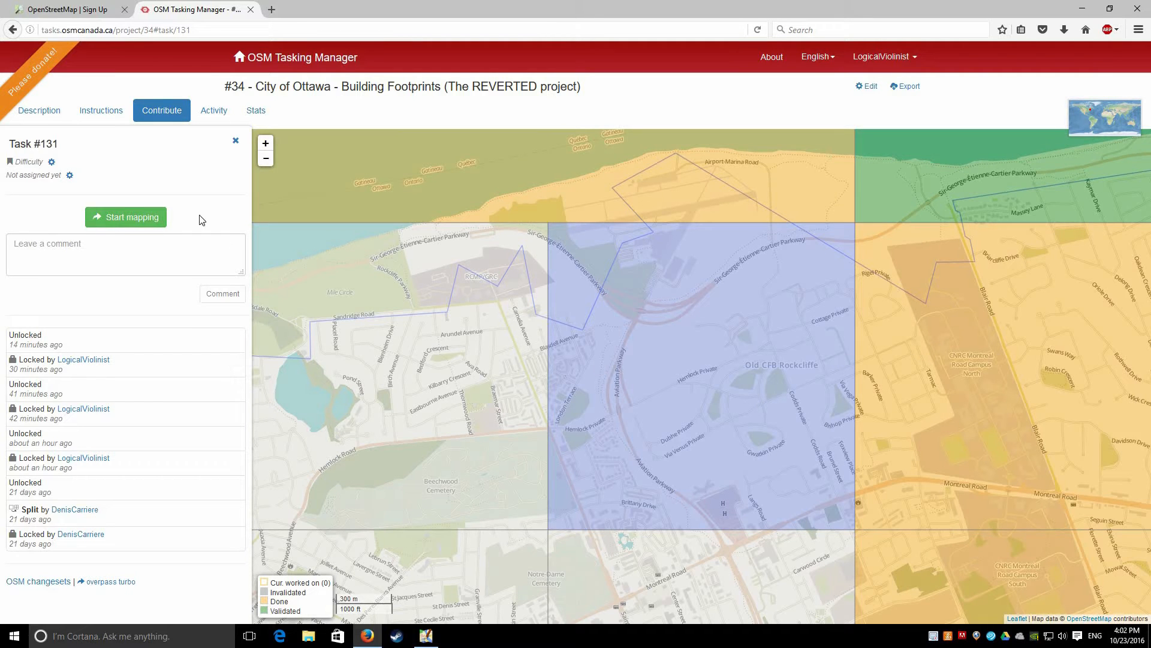
click(120, 222)
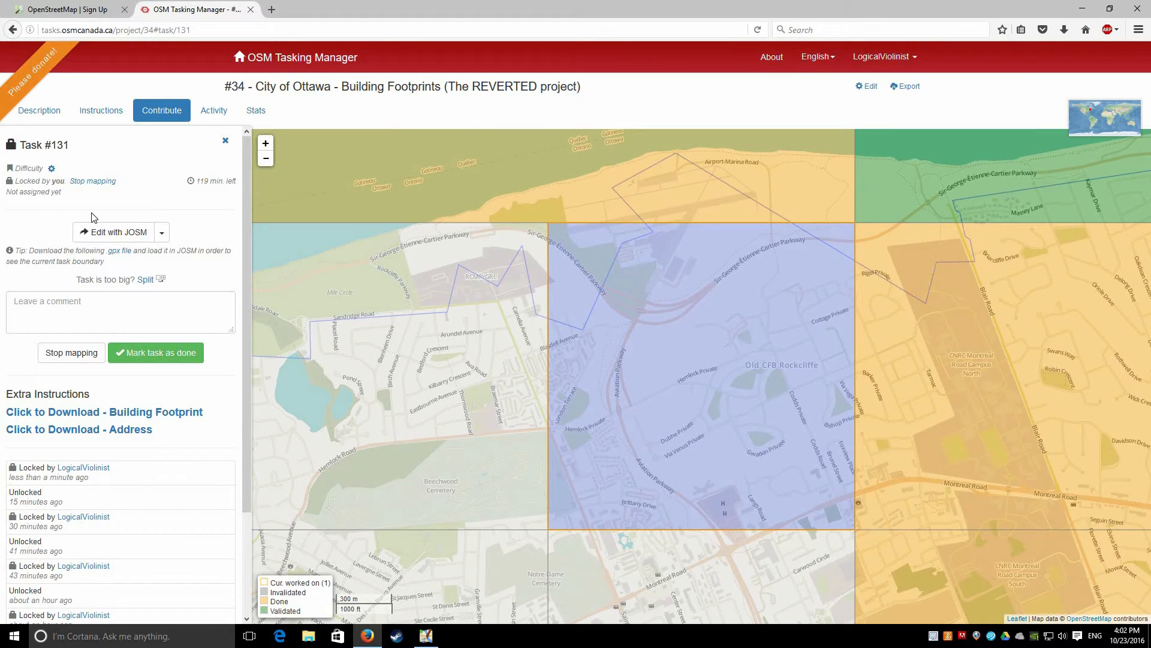
click(99, 237)
Choose JOSM as the editor, load task #131's area into it, and switch to JOSM
click(161, 232)
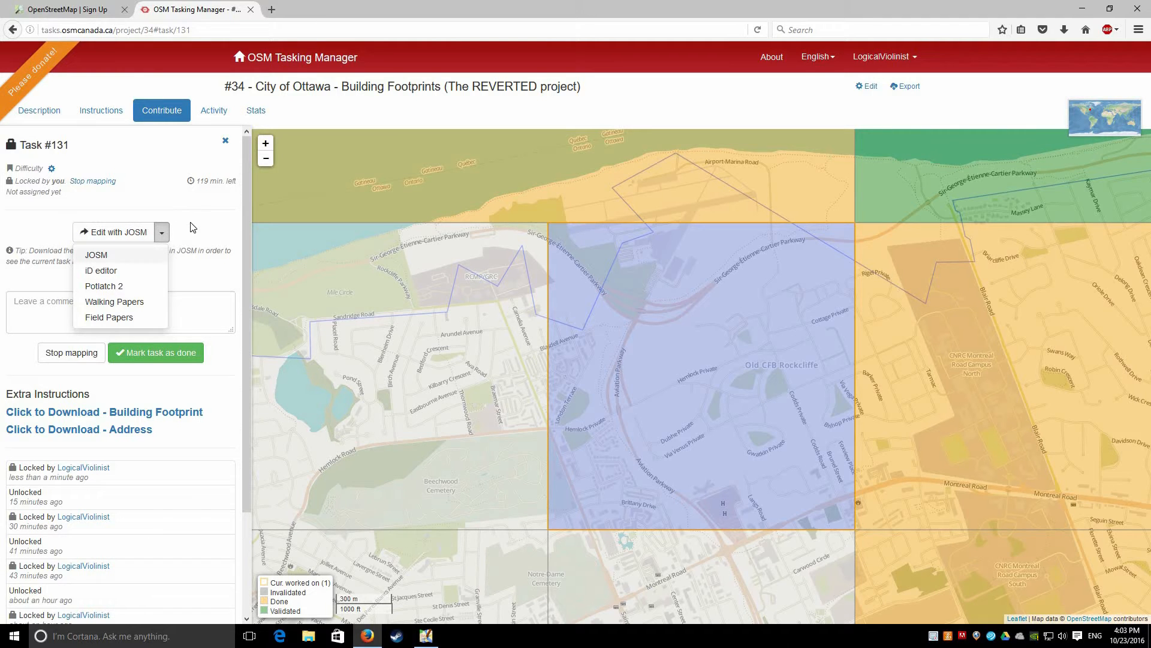
click(153, 214)
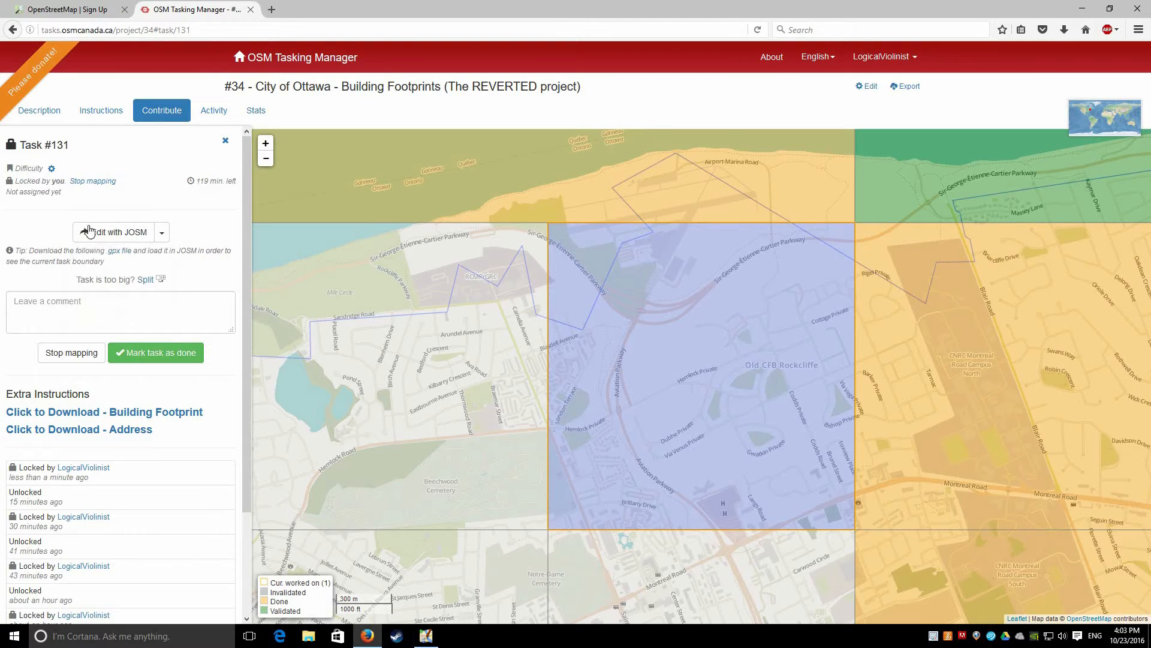
click(117, 235)
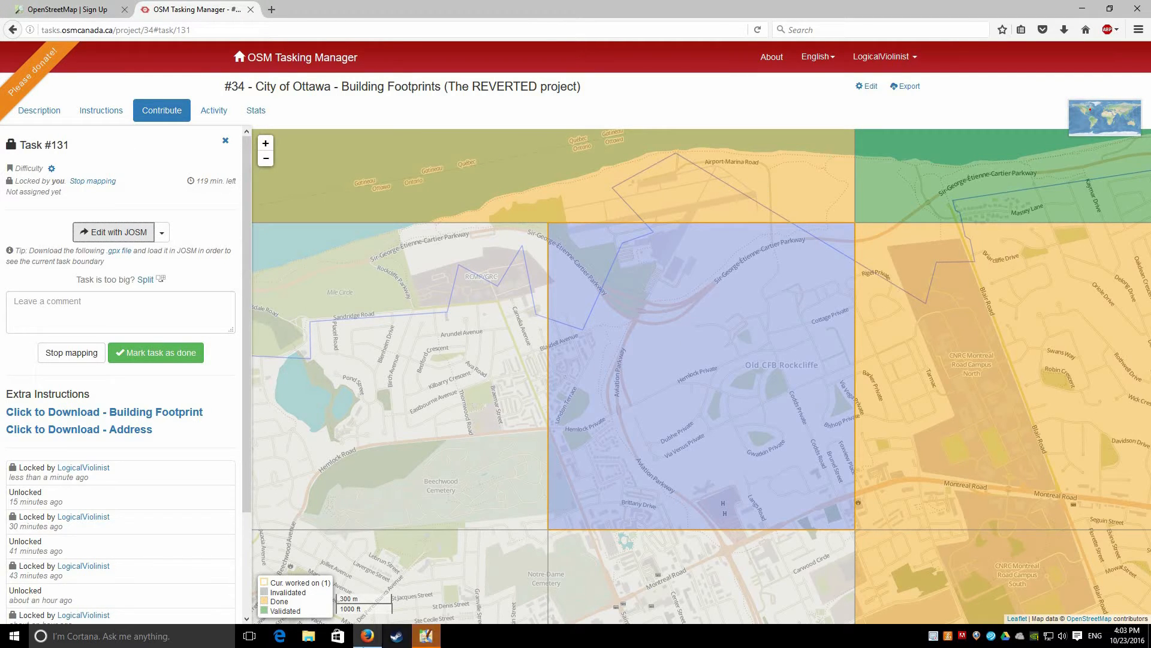
click(429, 643)
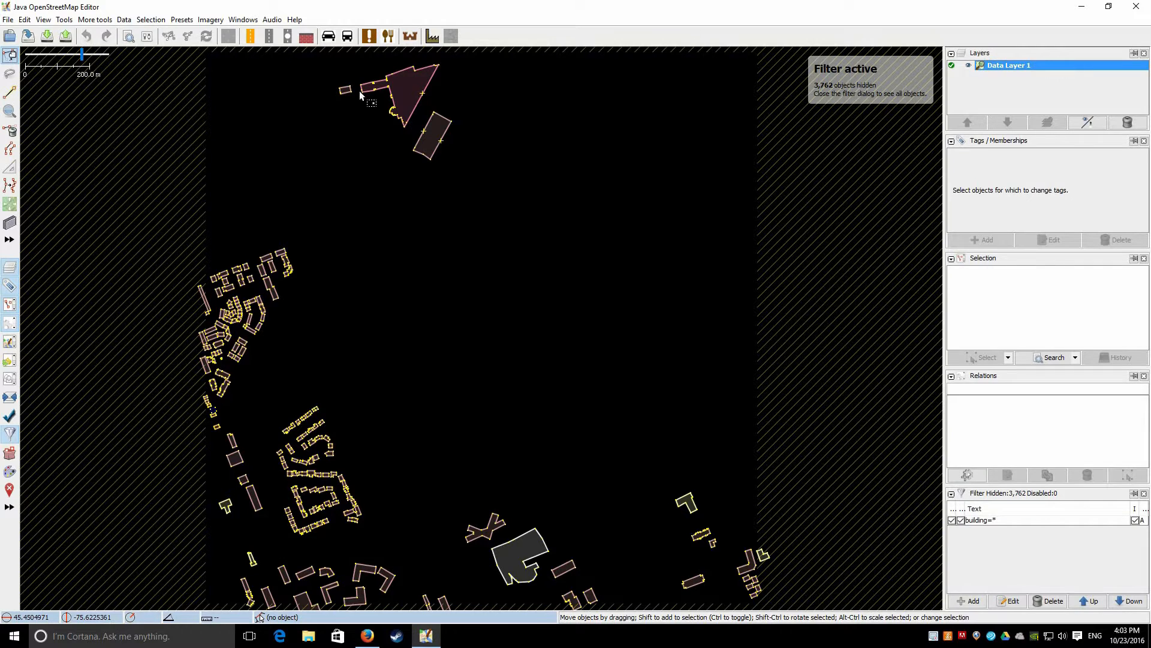
Disable and delete the old building=* filter, then start a new filter with building=*
click(952, 520)
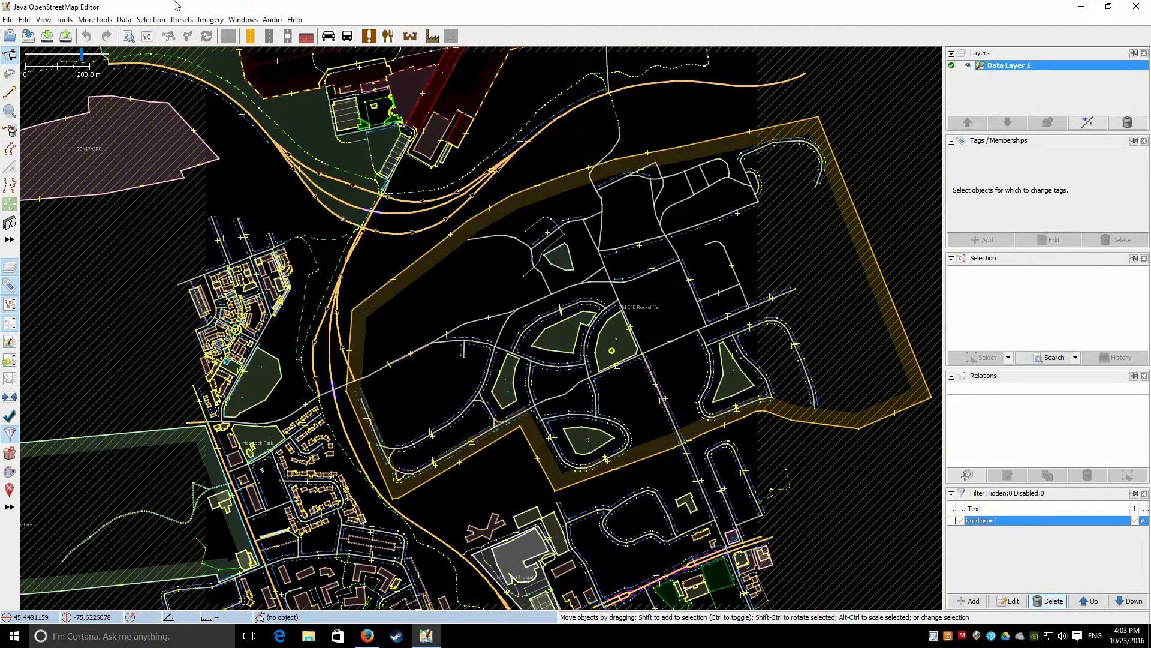
click(1049, 601)
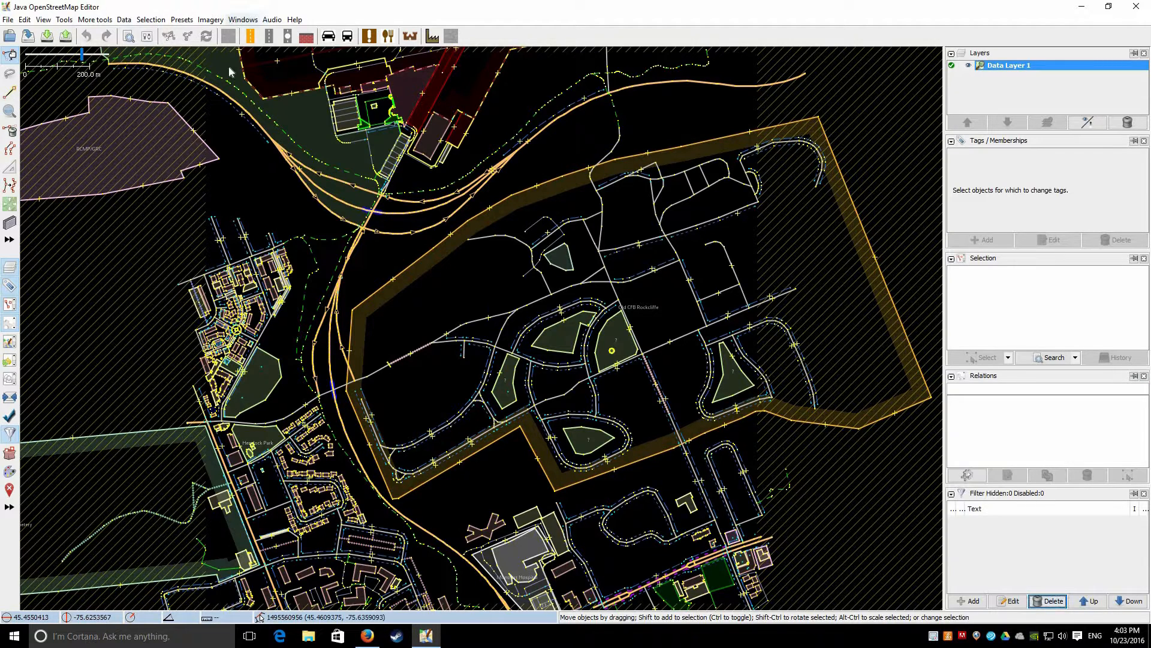
click(243, 21)
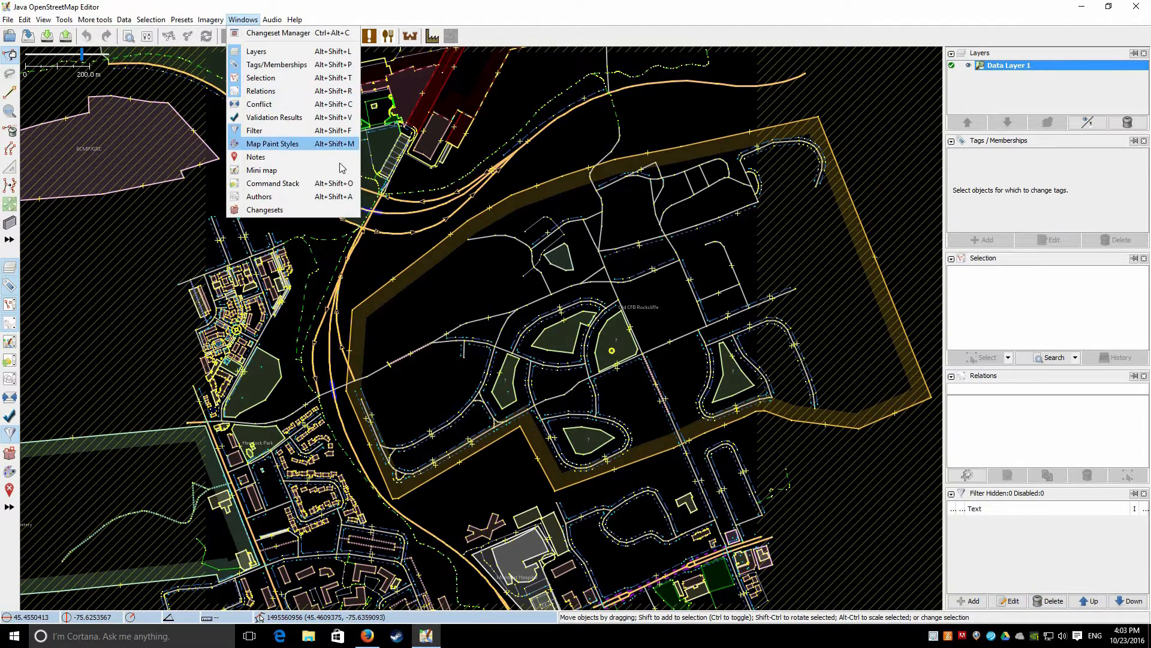
click(1019, 202)
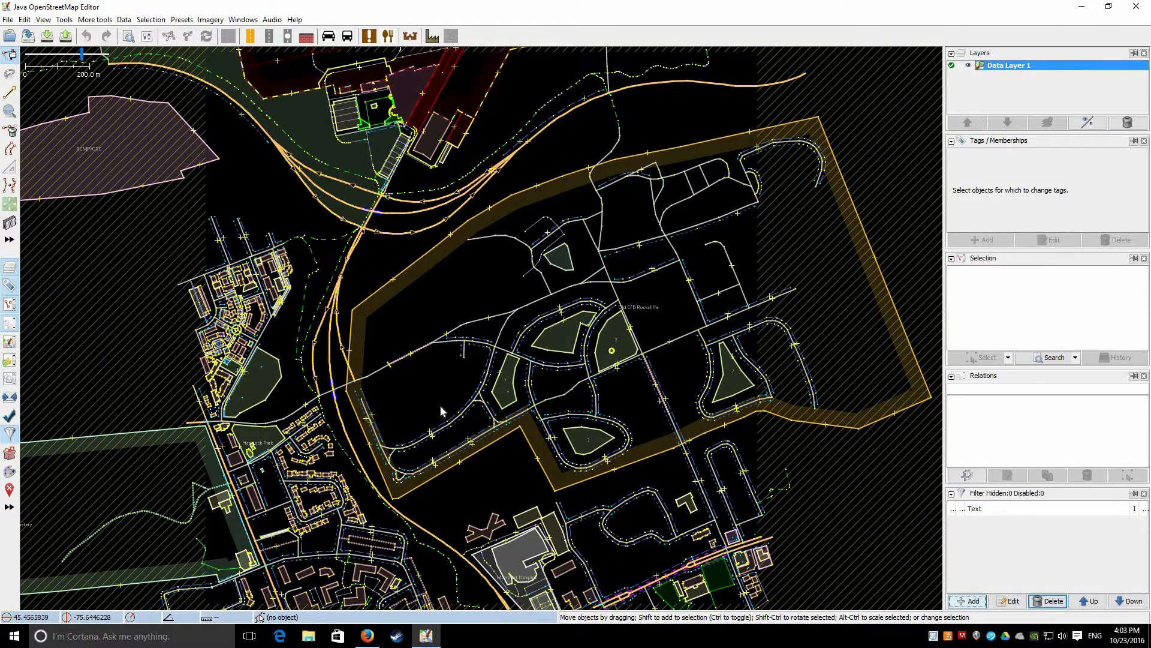
click(967, 601)
text(bu)
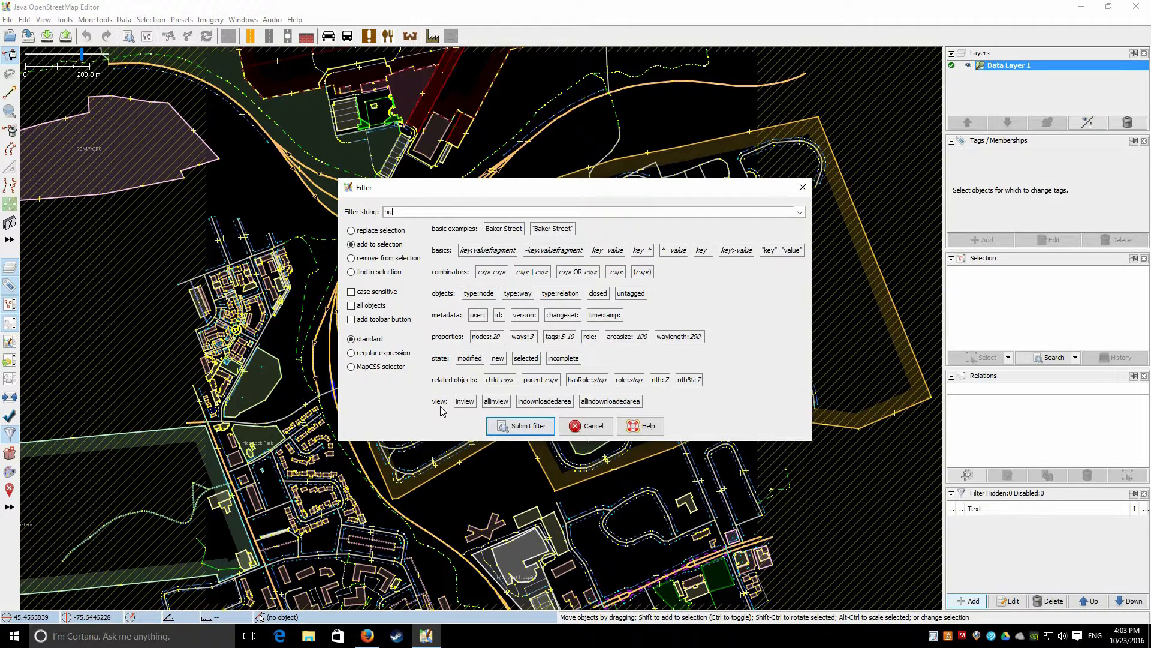
text(ilding=*)
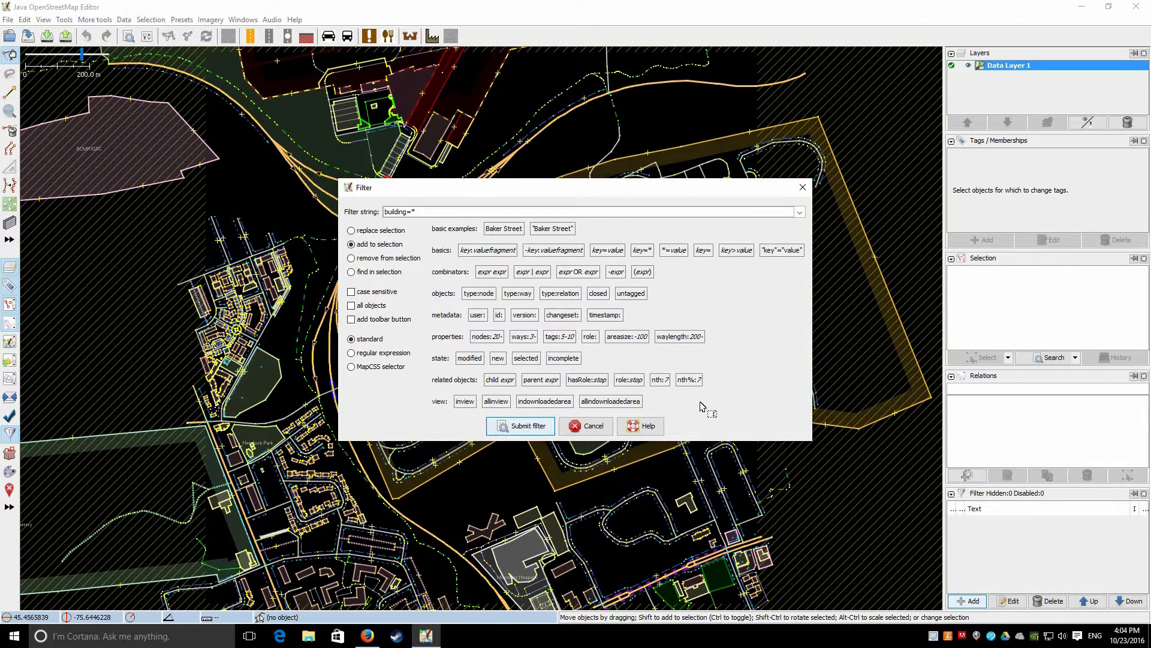
Submit the building=* filter, disabling 1,295 objects, and zoom in on the buildings
click(526, 427)
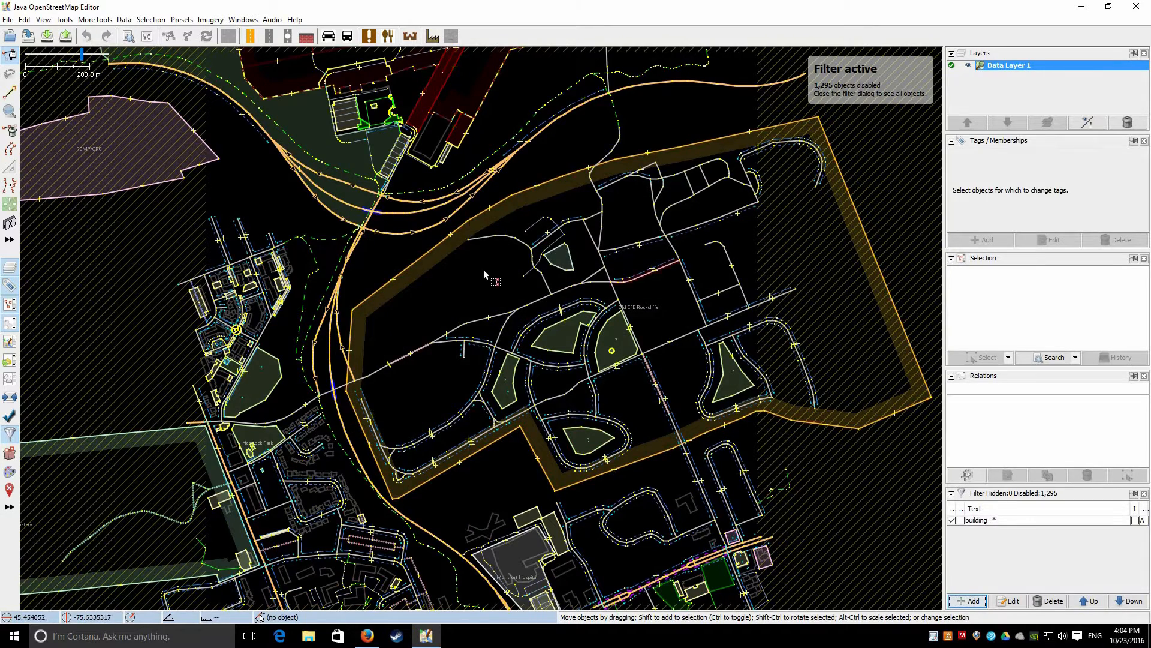
scroll(368, 352, up, 10)
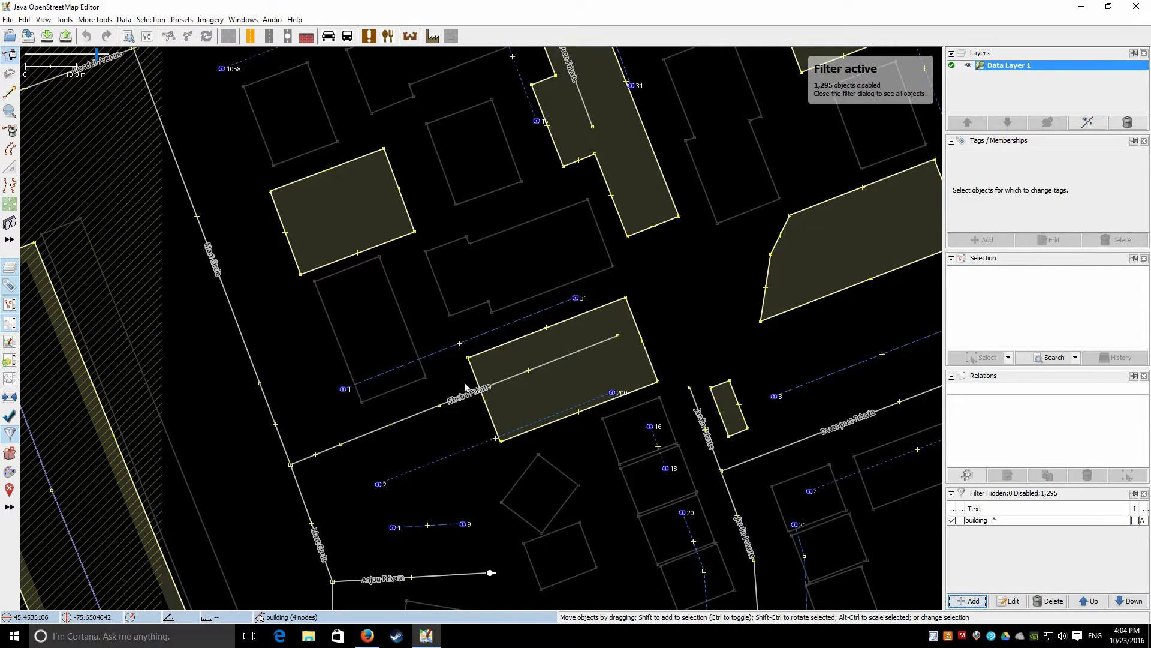
Invert the building=* filter and pan around, selecting building corner nodes to inspect them
click(1136, 521)
drag(745, 304, 511, 376)
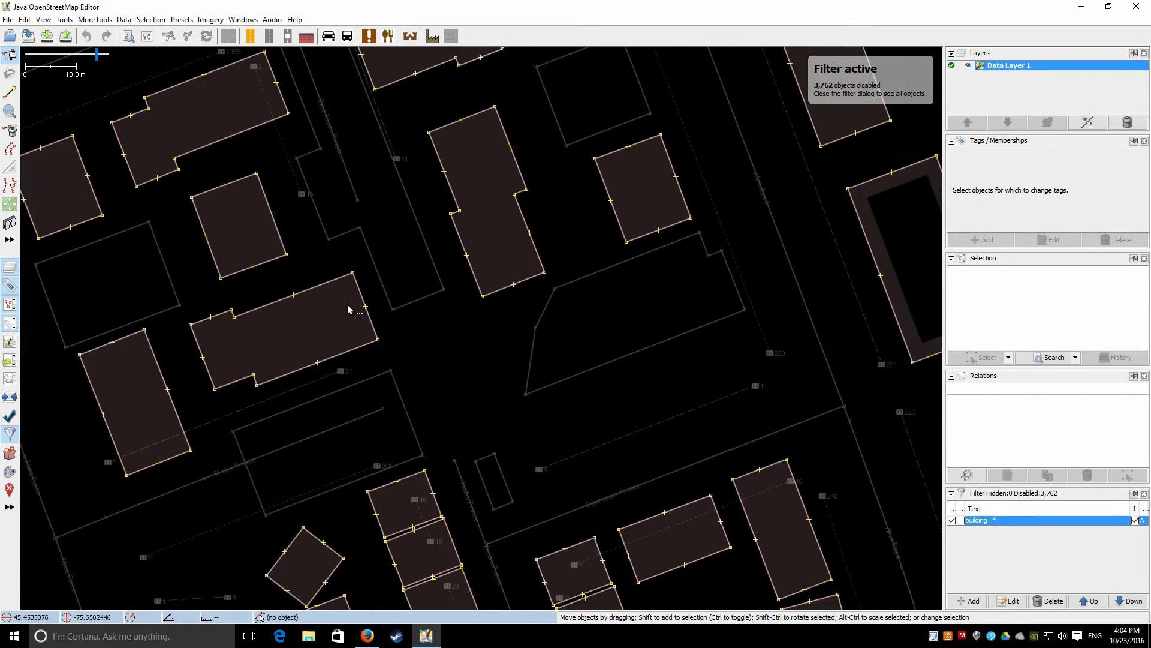
scroll(570, 174, down, 2)
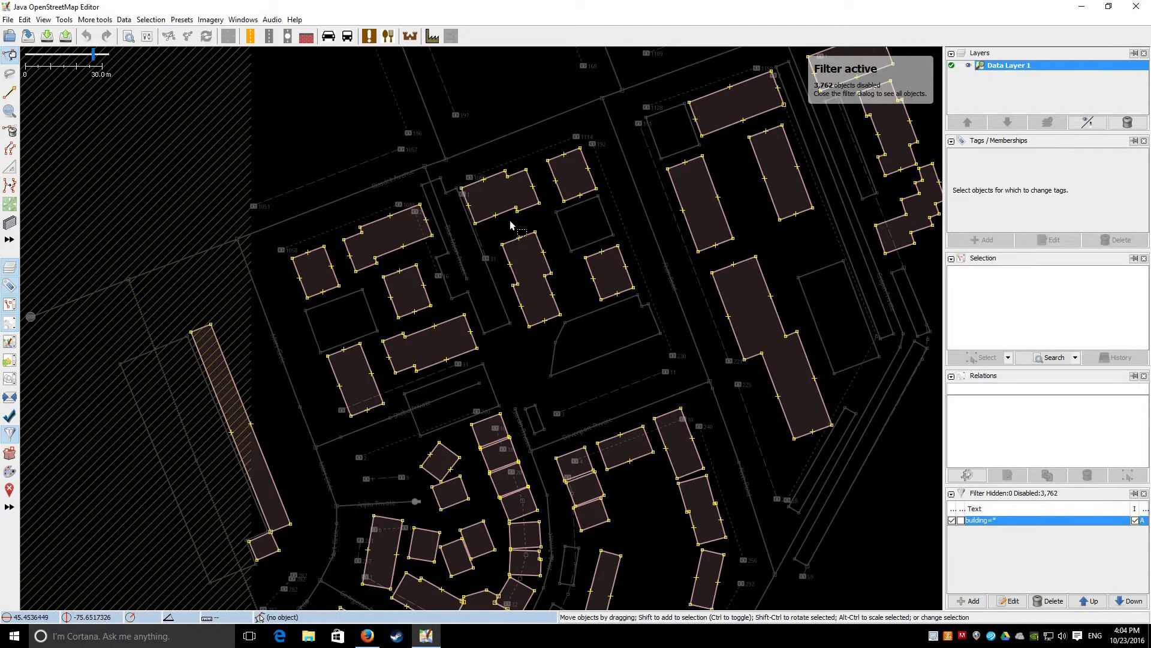
scroll(425, 213, up, 2)
drag(523, 207, 384, 437)
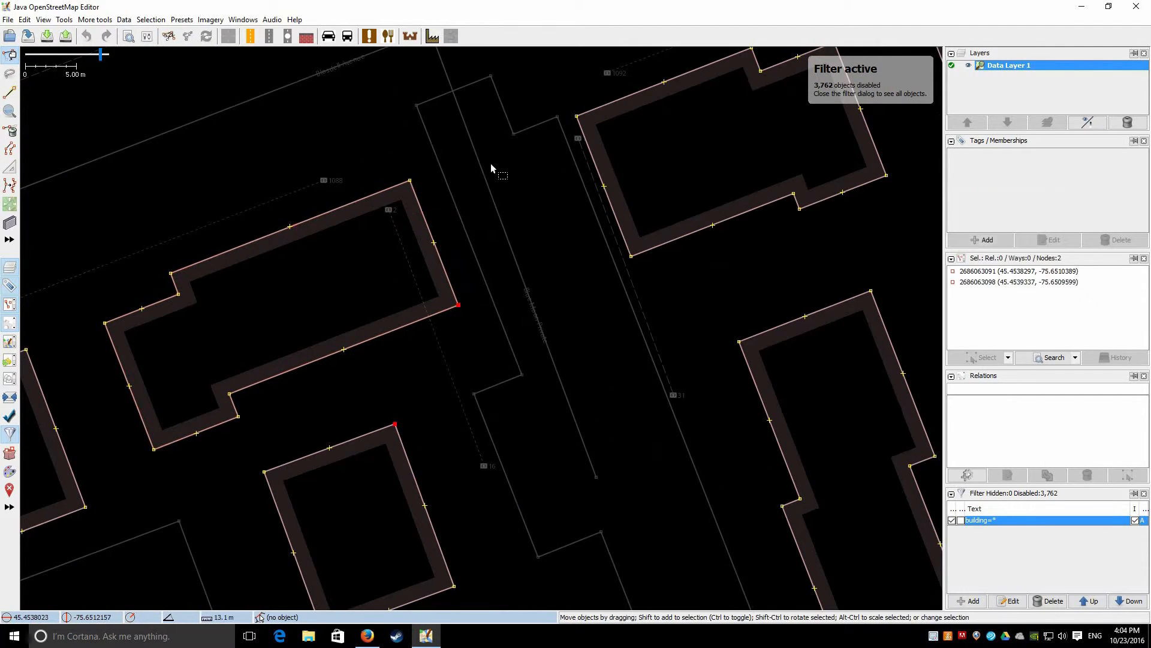
drag(478, 183, 238, 344)
click(380, 274)
drag(478, 222, 728, 141)
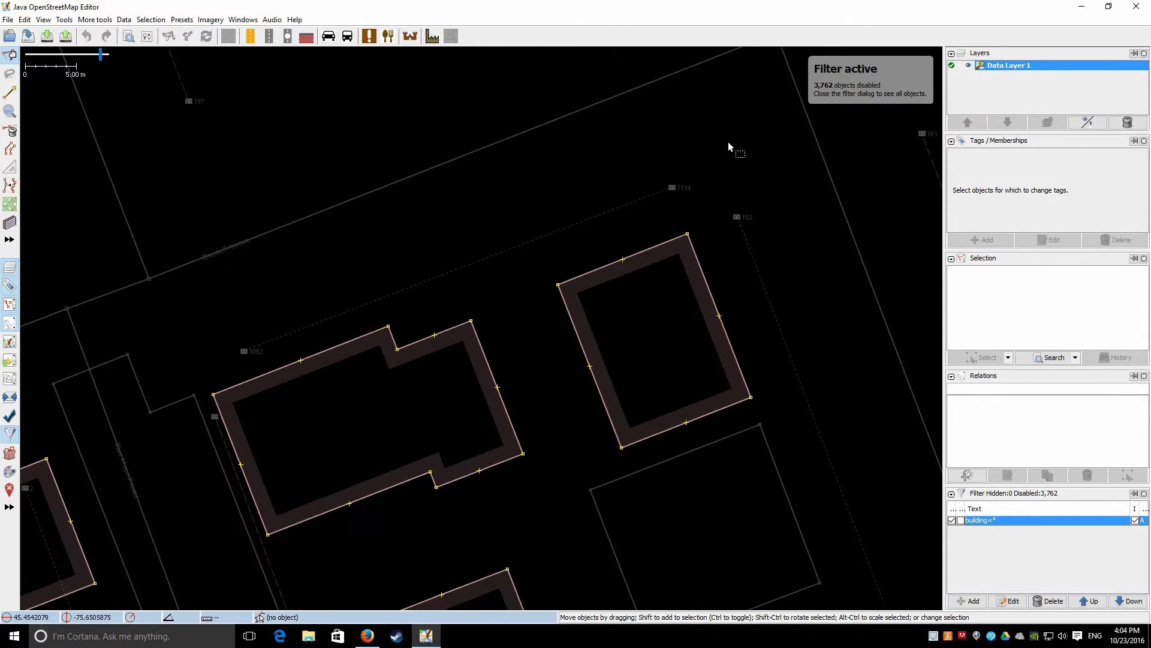
drag(241, 351, 729, 142)
Zoom out and pan across the task area, including the hatched undownloaded region
scroll(126, 329, down, 1)
drag(684, 279, 672, 284)
scroll(672, 284, down, 2)
drag(465, 231, 926, 298)
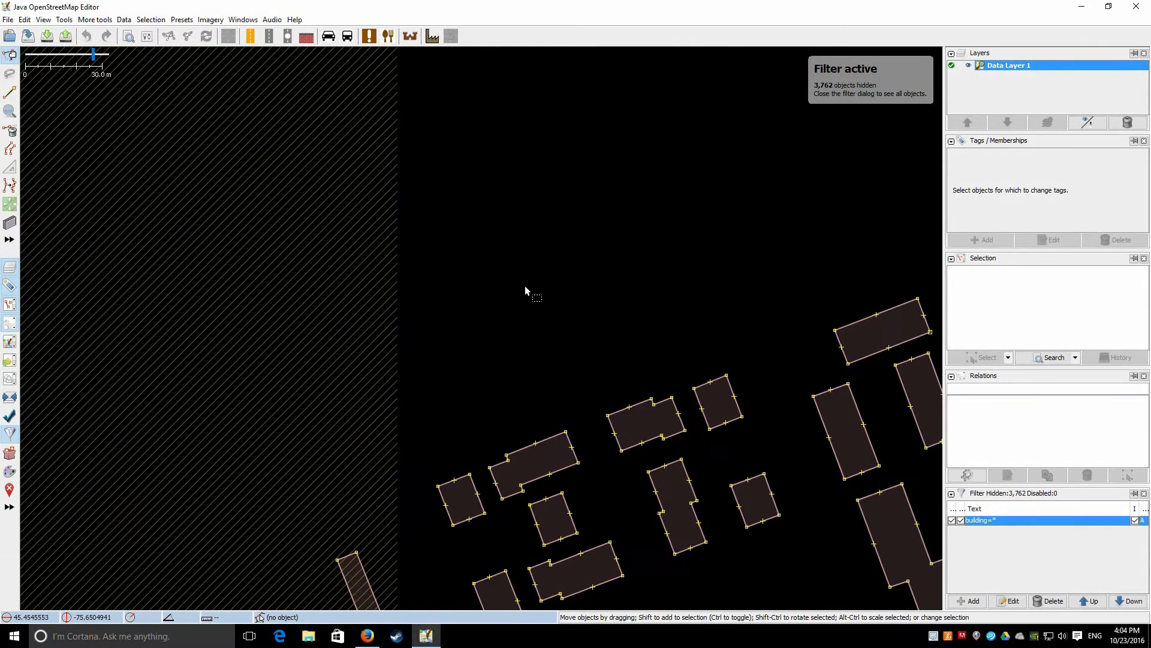
scroll(525, 291, down, 2)
drag(831, 210, 555, 268)
drag(293, 574, 293, 574)
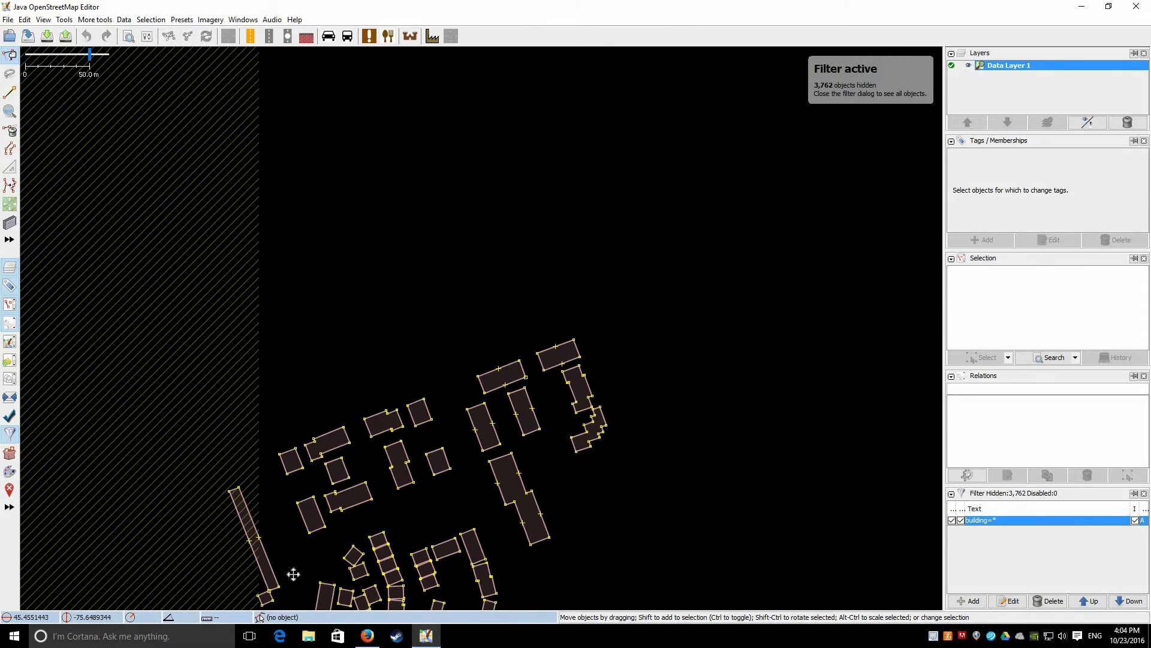
scroll(555, 270, down, 2)
drag(529, 147, 137, 481)
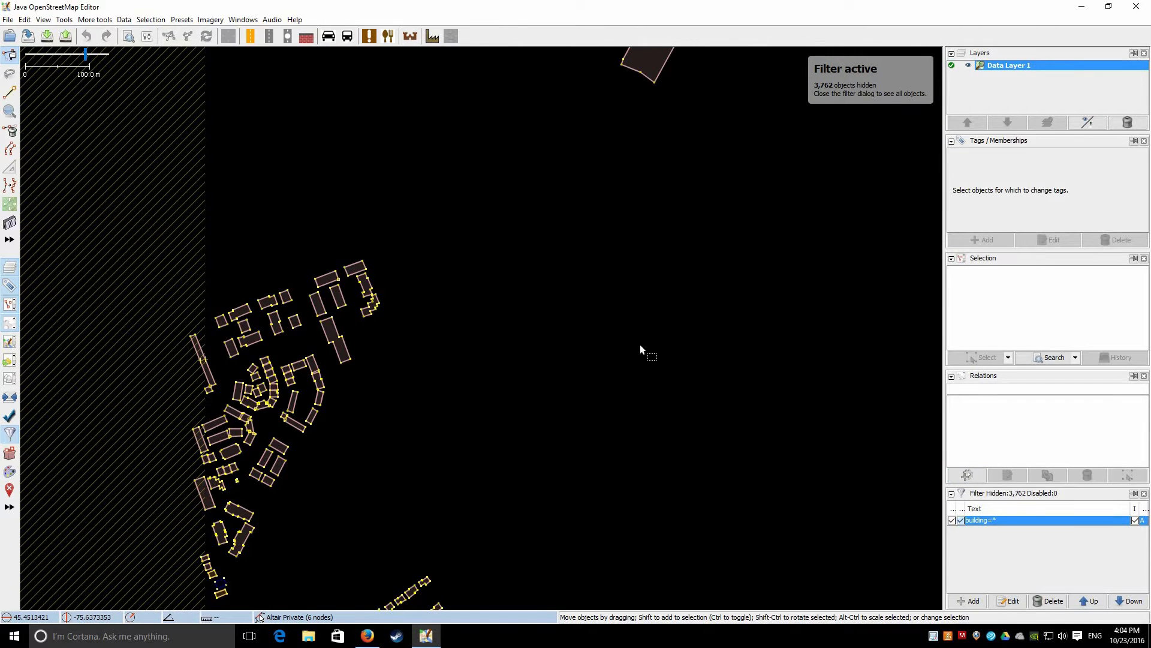
Toggle non-building data between greyed-out and hidden, then return to the Tasking Manager in Firefox
click(961, 520)
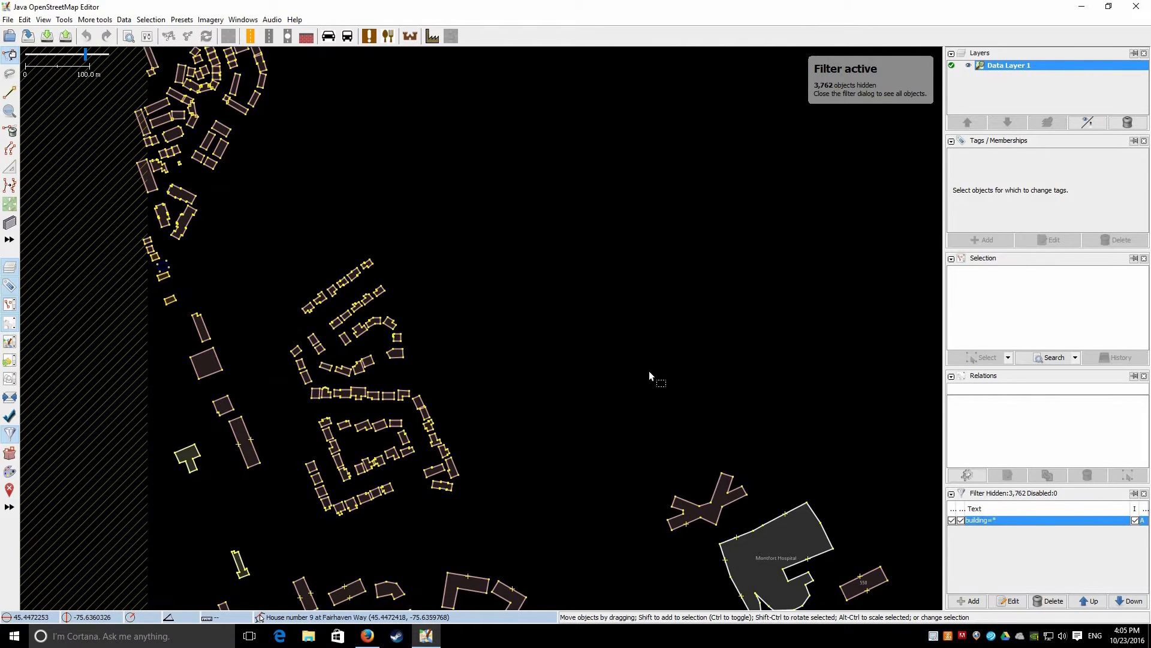
click(961, 520)
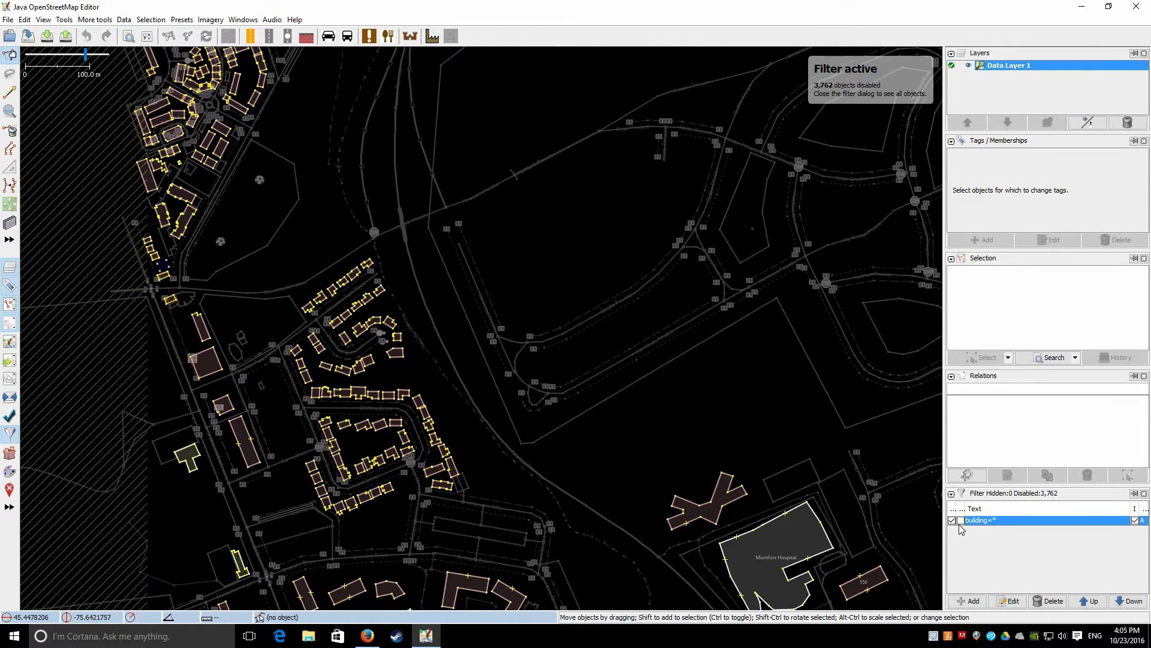
drag(756, 420, 524, 242)
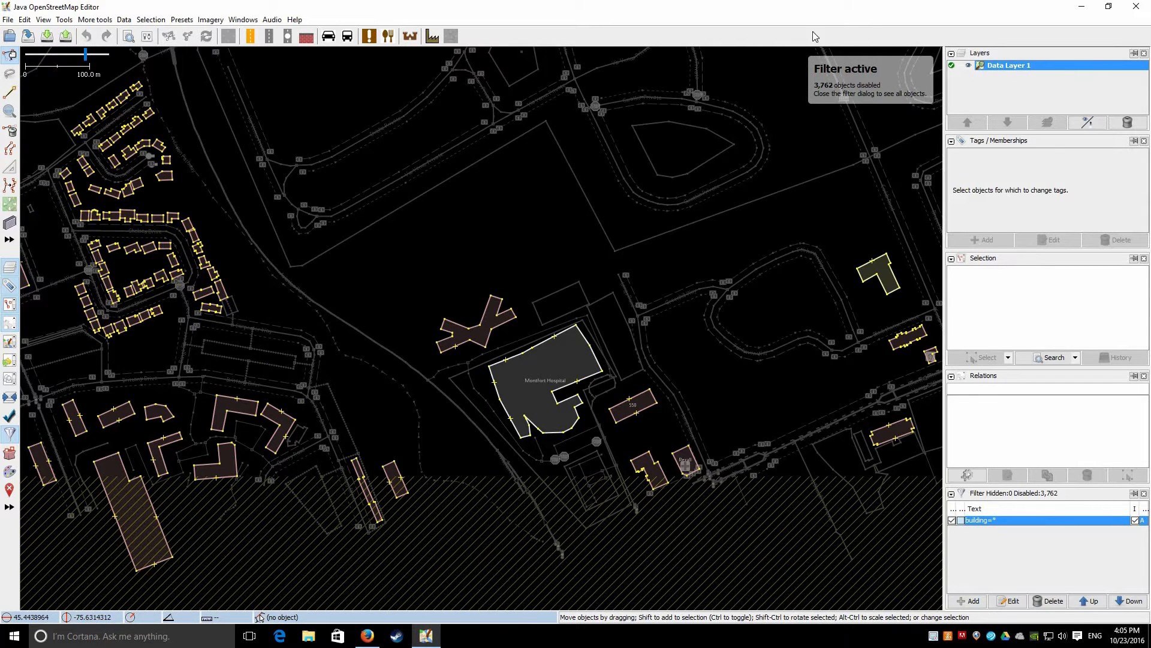
click(961, 520)
click(367, 636)
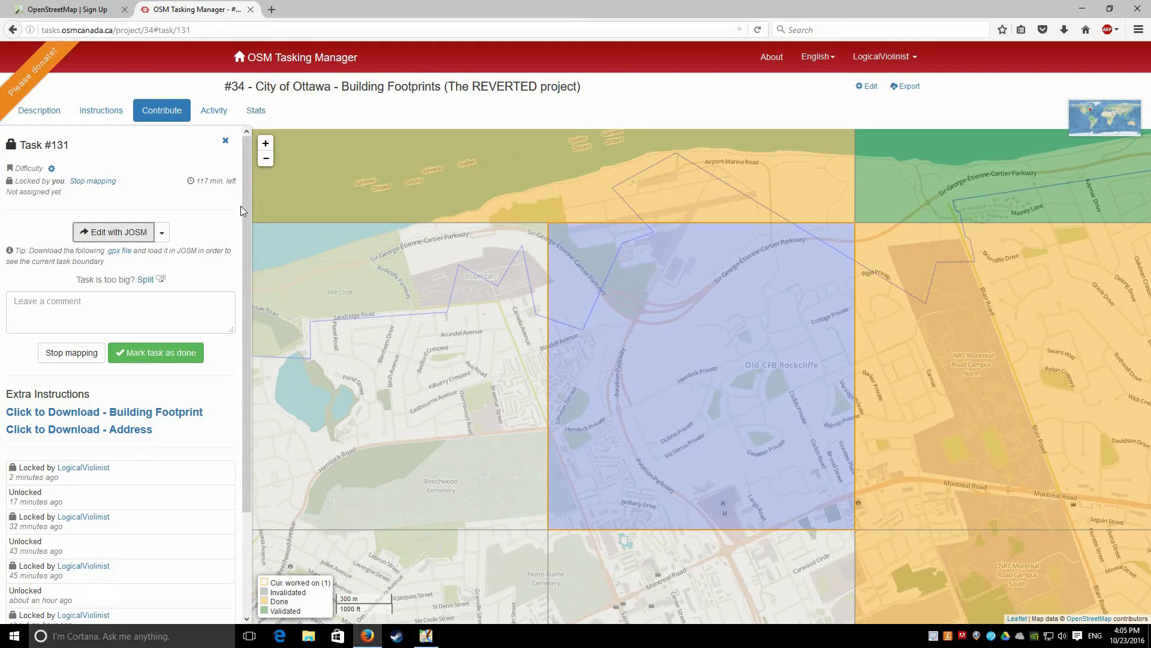
Download the Building Footprint data from the task's Extra Instructions into JOSM as Data Layer 2
scroll(98, 284, down, 2)
scroll(99, 284, down, 2)
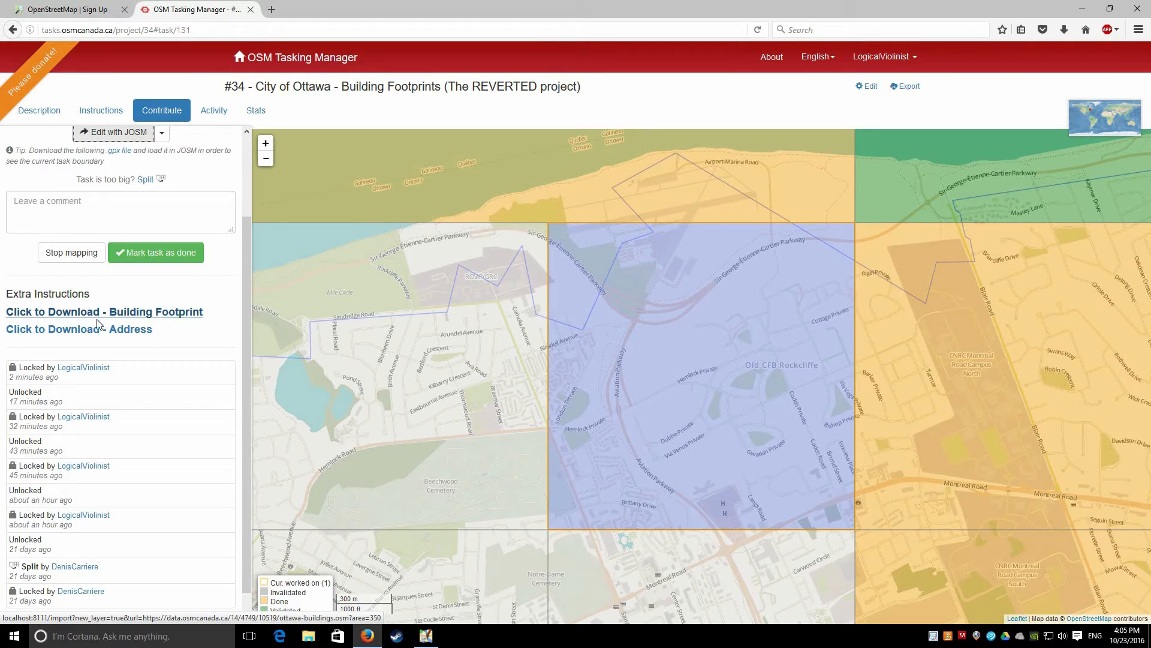
click(178, 315)
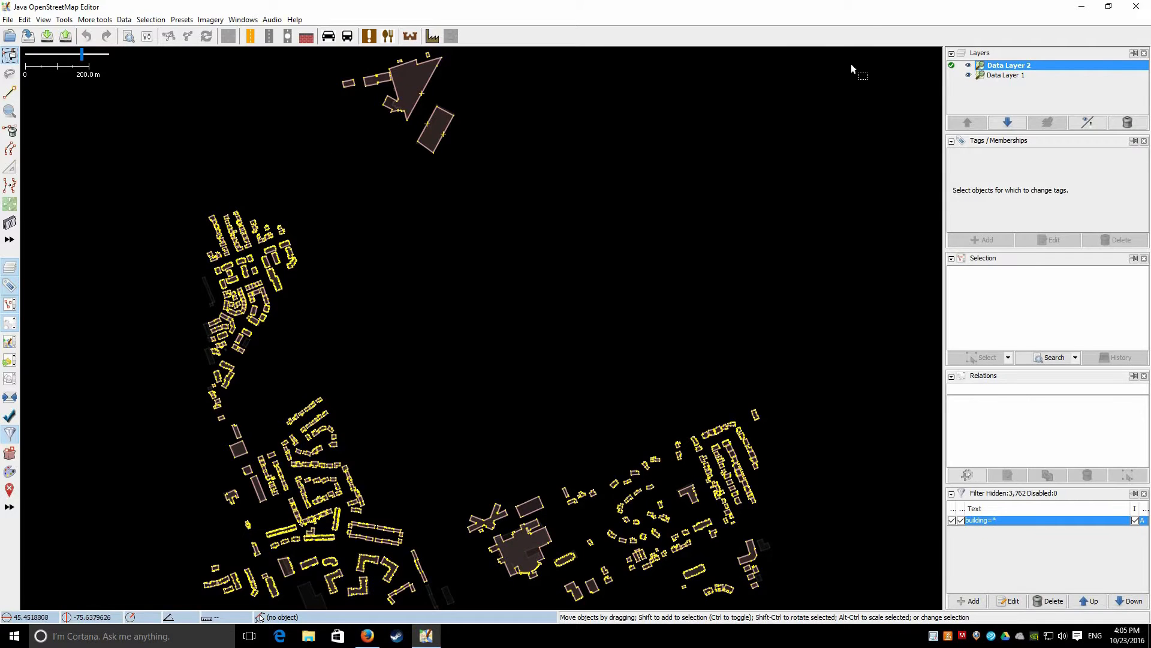
Zoom into the imported footprints and select one building to inspect its City of Ottawa tags
drag(335, 377, 457, 424)
scroll(457, 424, up, 2)
drag(323, 344, 430, 330)
scroll(352, 276, up, 3)
scroll(289, 369, down, 3)
drag(137, 591, 439, 340)
scroll(506, 320, up, 3)
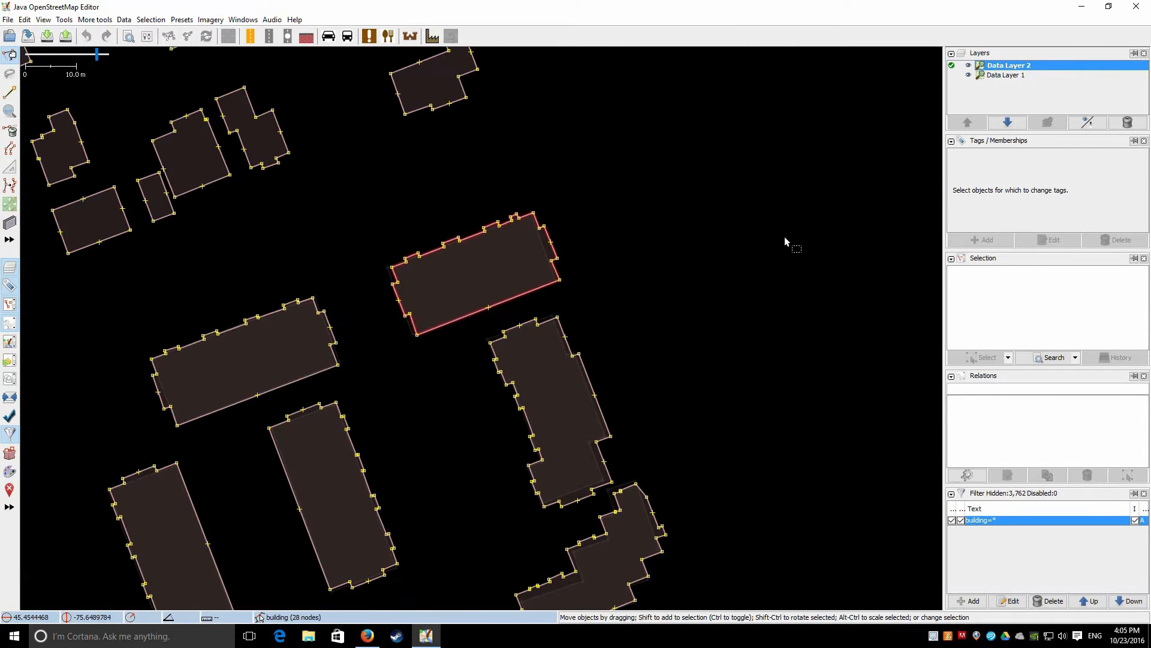
click(552, 243)
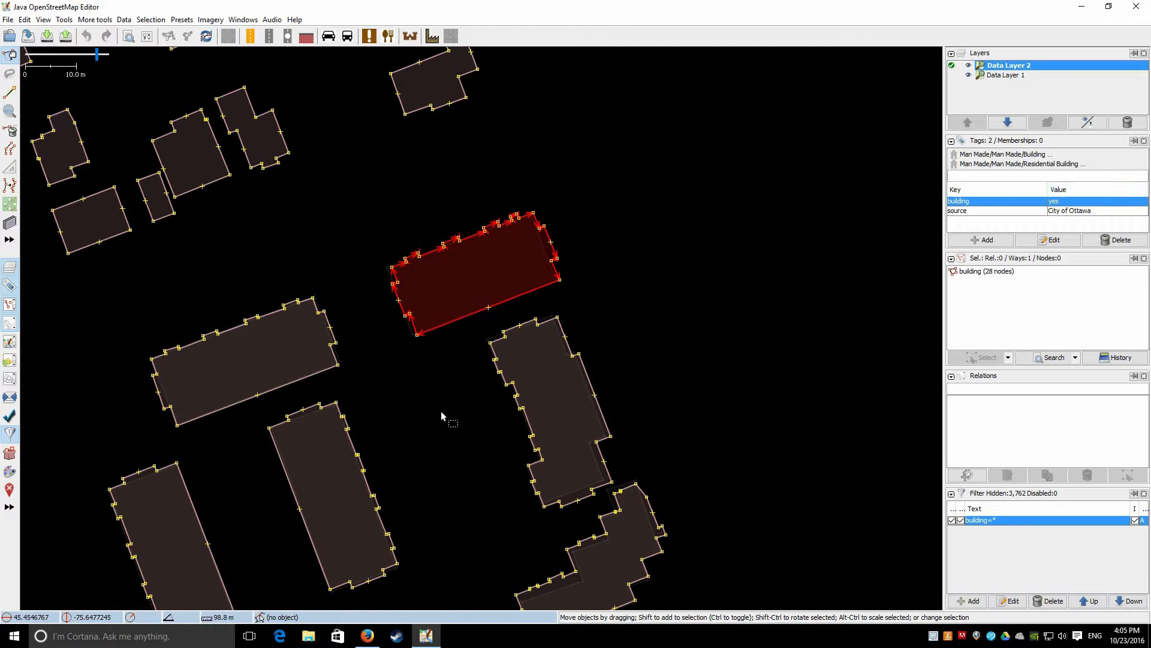
Make Data Layer 1 the active layer and switch to lasso selection mode
scroll(434, 413, down, 2)
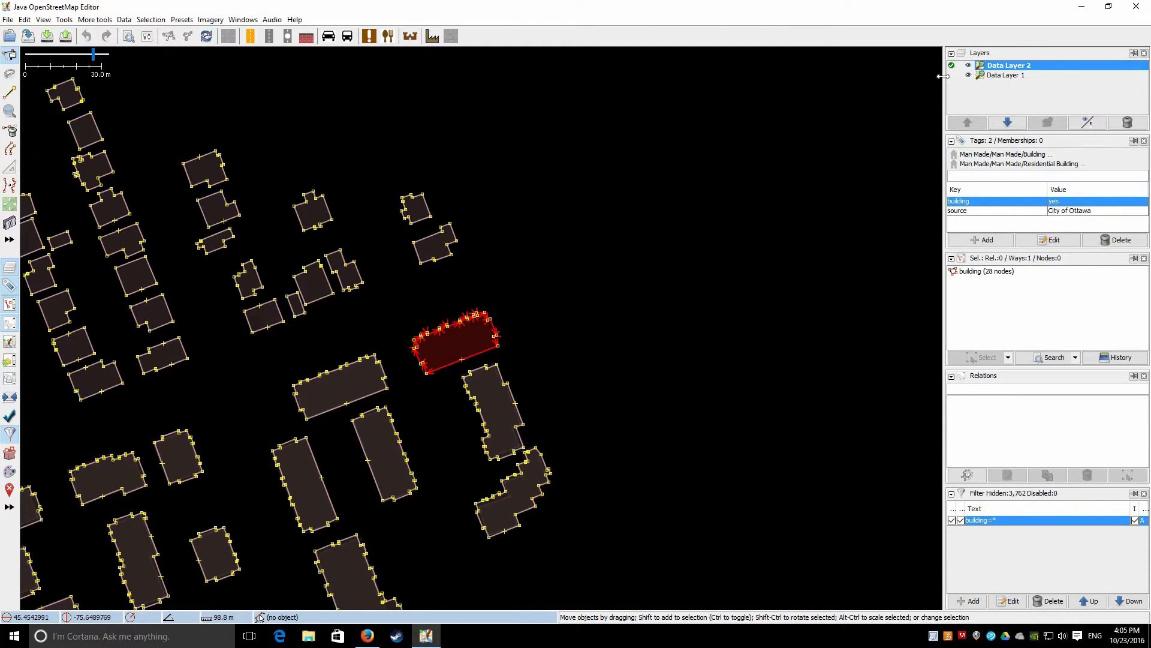
drag(738, 380, 958, 85)
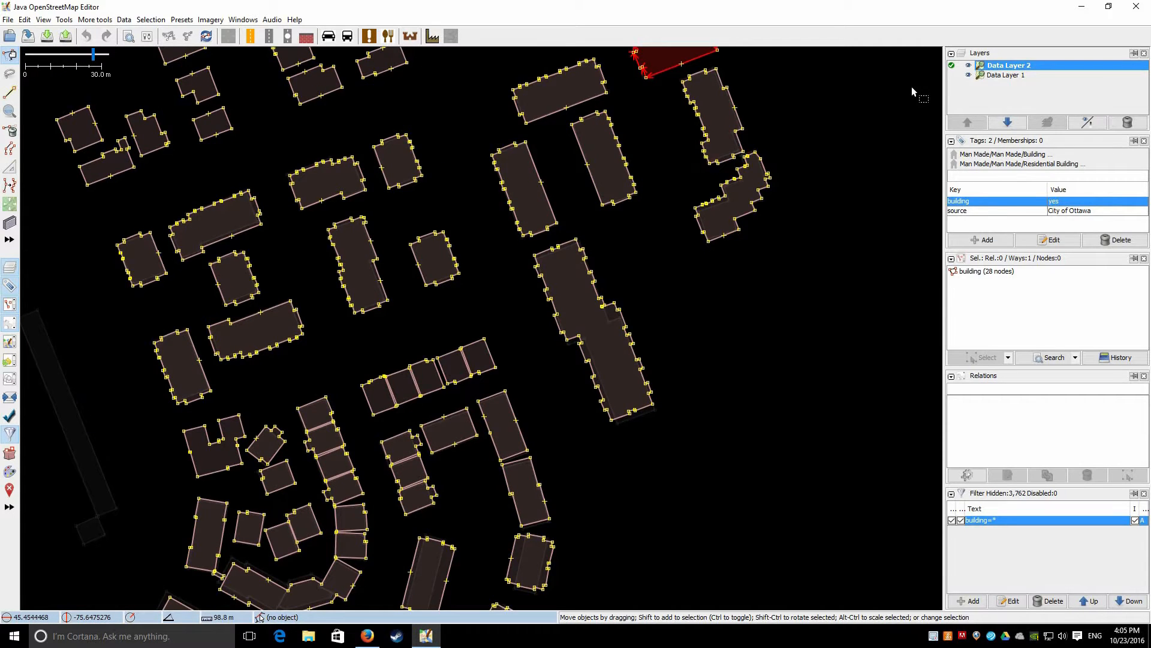
click(952, 75)
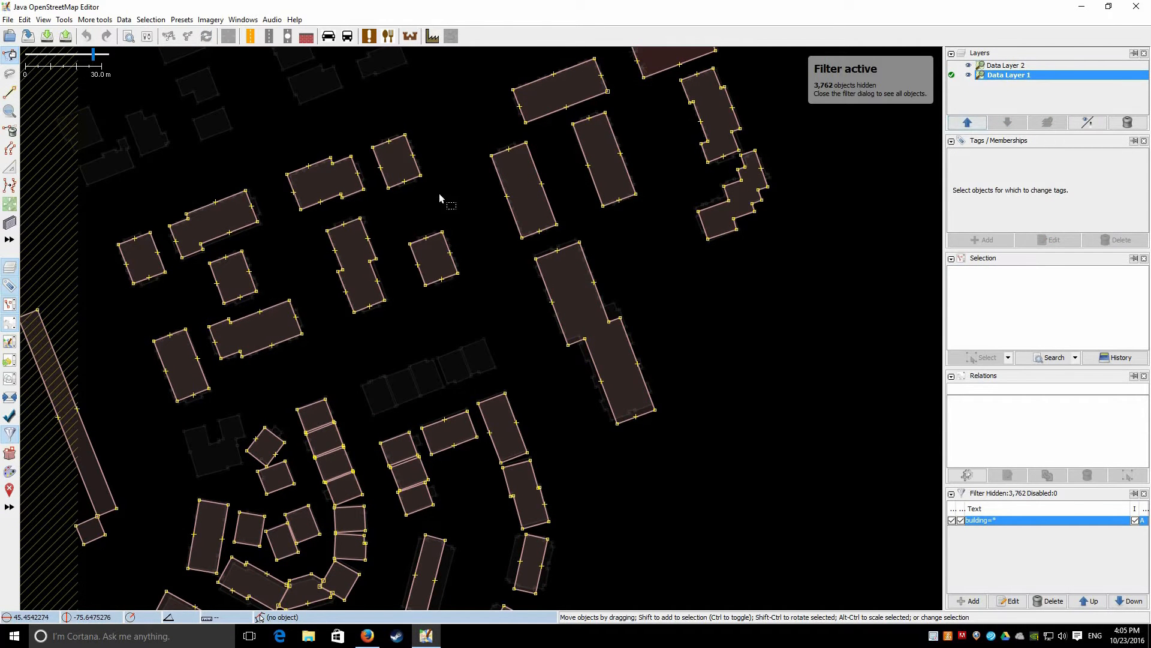
drag(430, 188, 546, 279)
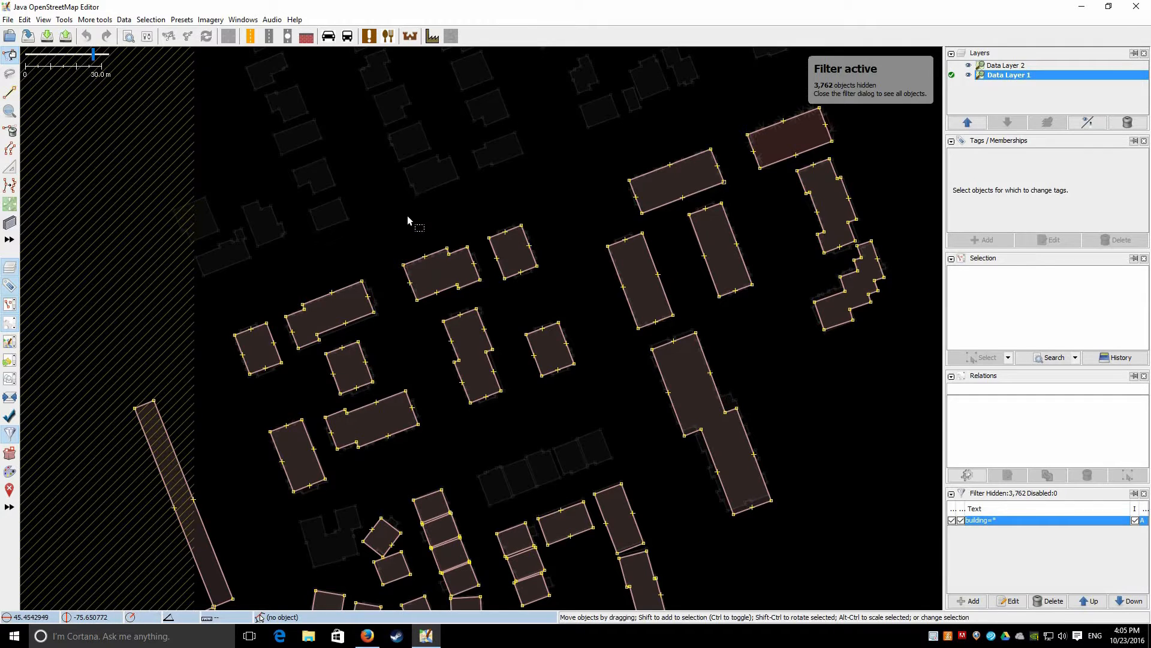
key(s)
key(s)
Toggle repeatedly between Data Layer 1 and Data Layer 2 and zoom in to compare outlines
click(952, 66)
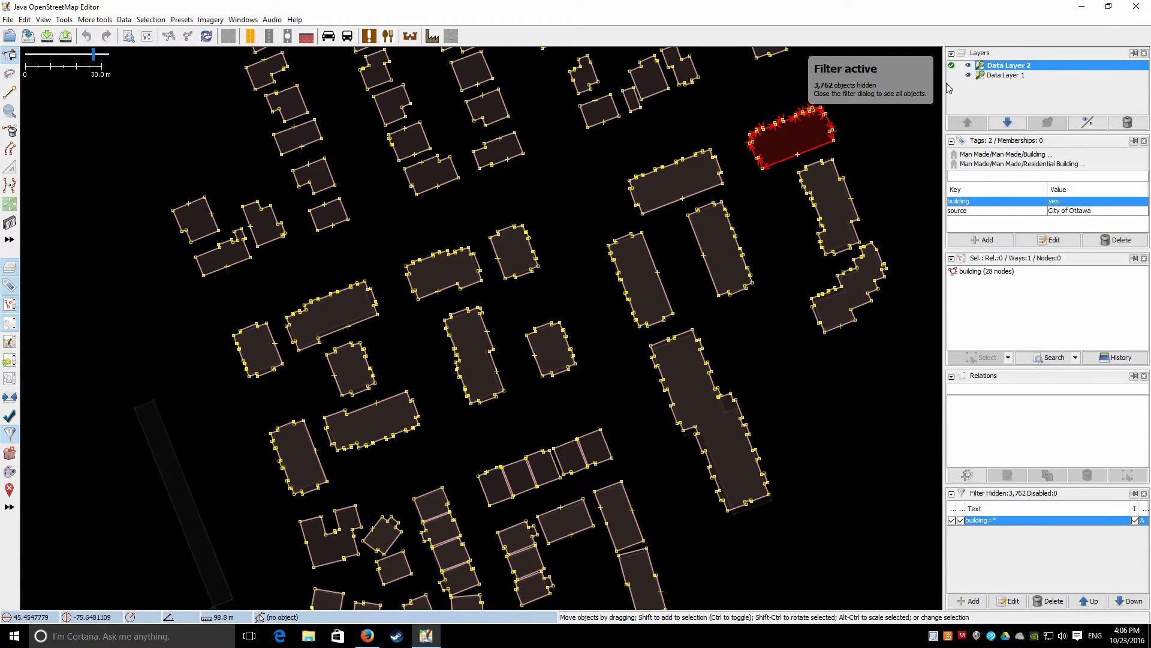
click(951, 75)
click(952, 75)
click(952, 66)
click(951, 75)
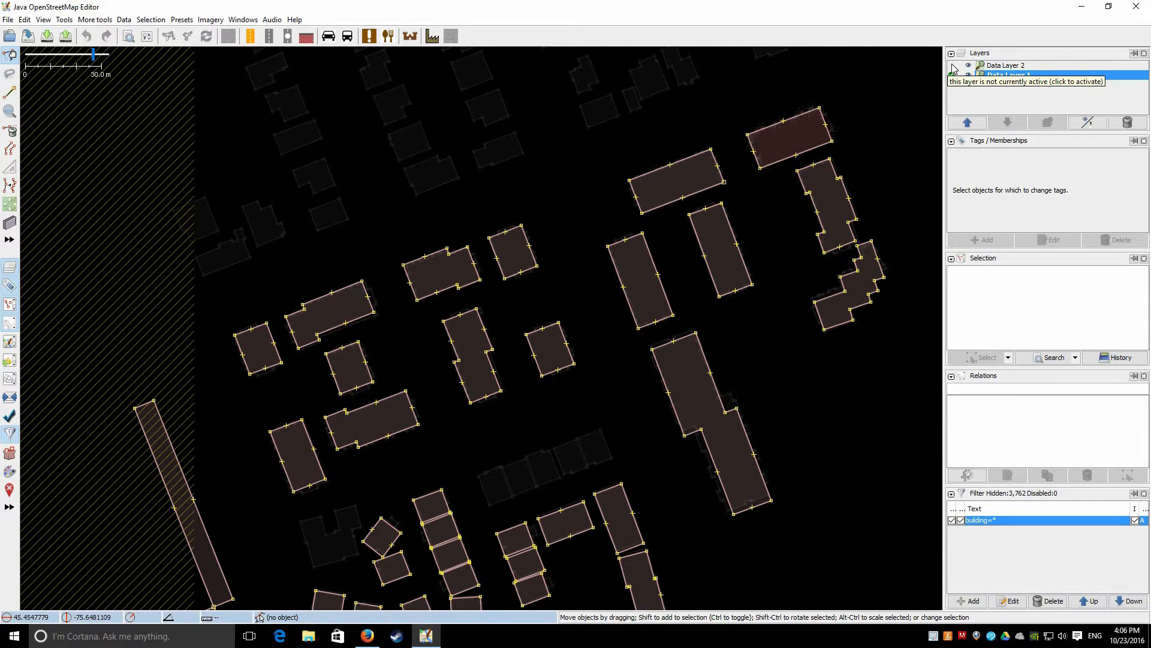
click(952, 66)
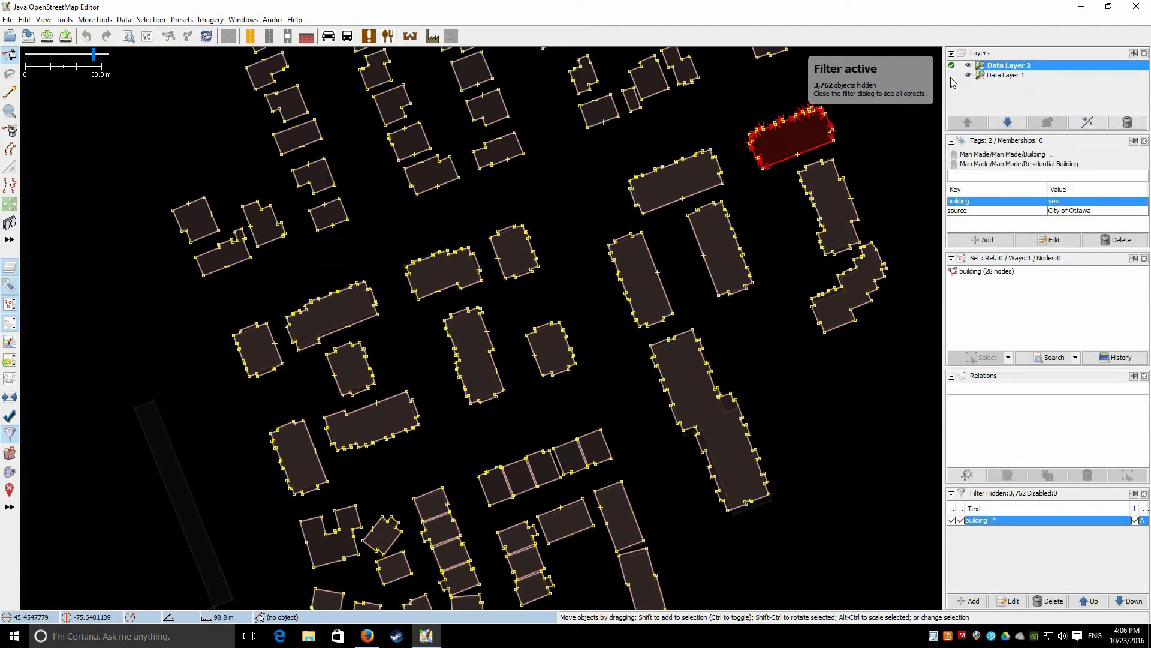
click(953, 75)
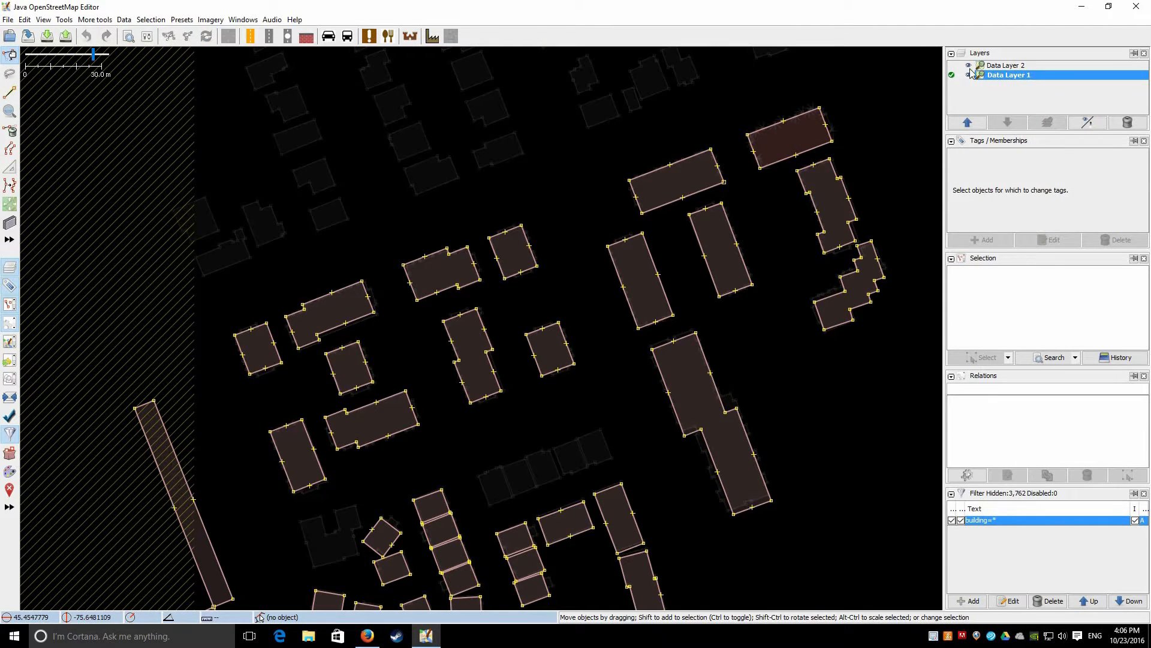
double_click(975, 67)
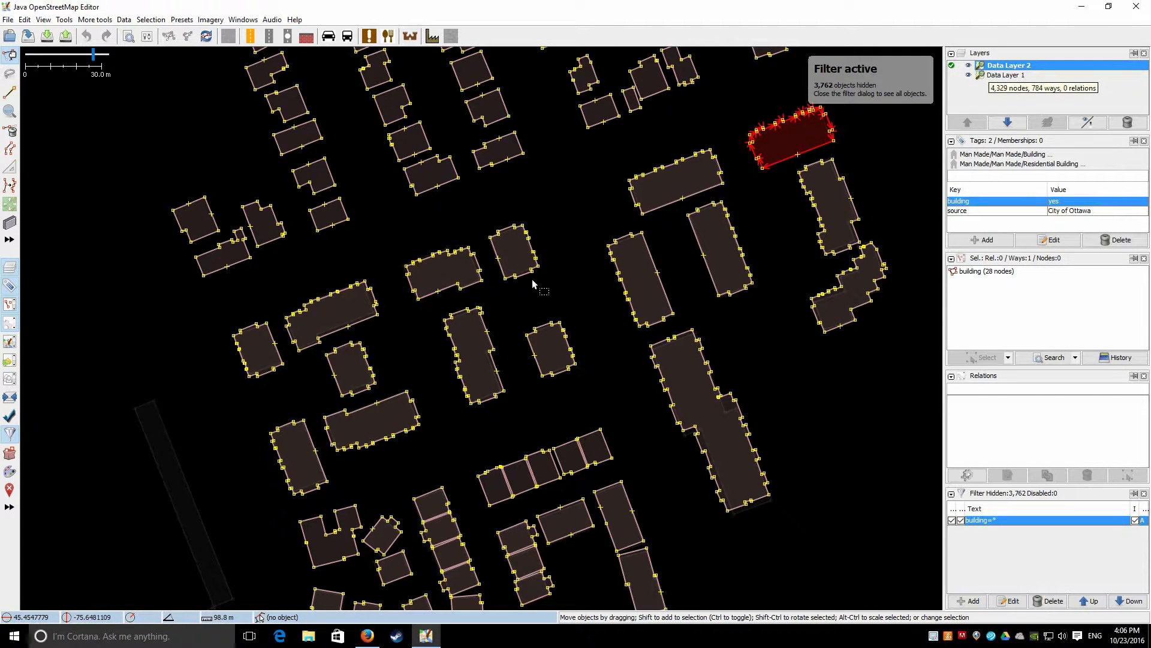
scroll(440, 282, up, 4)
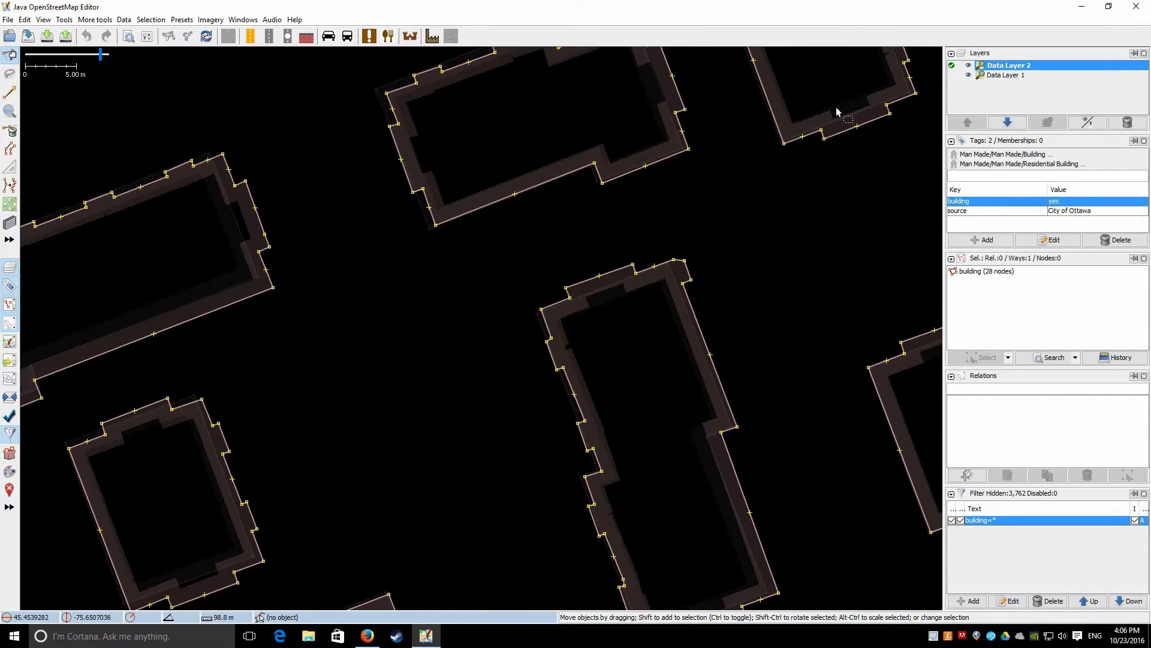
After another comparison, activate Data Layer 2 and lasso two imported buildings near the top centre
click(952, 78)
click(952, 67)
click(951, 78)
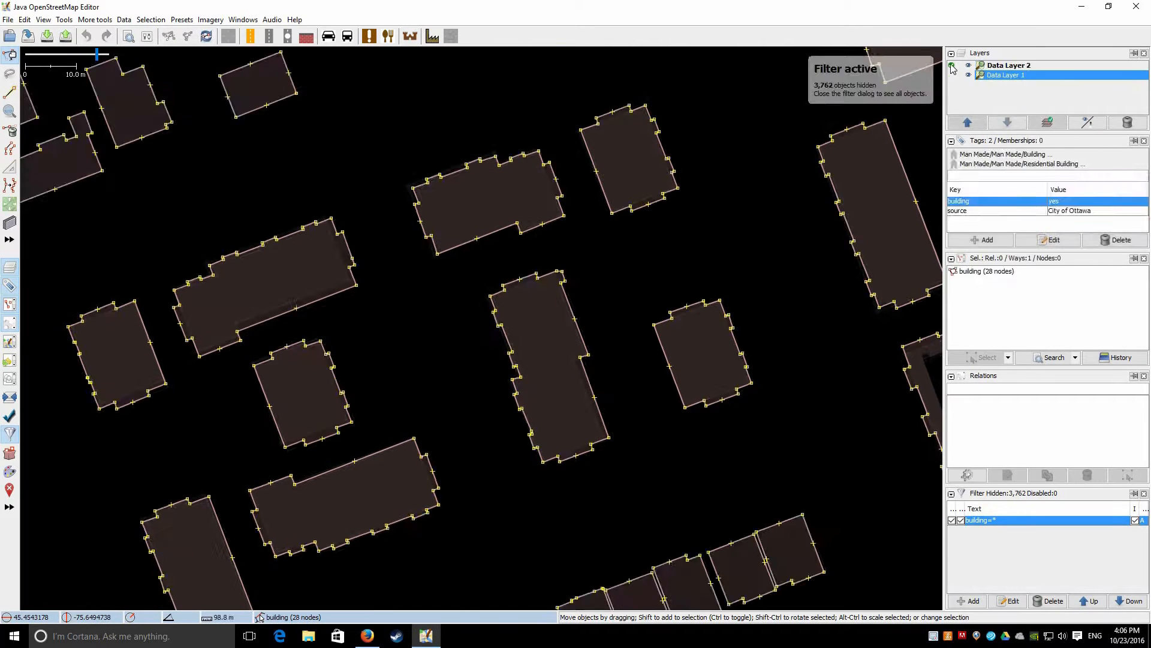
click(951, 67)
click(951, 76)
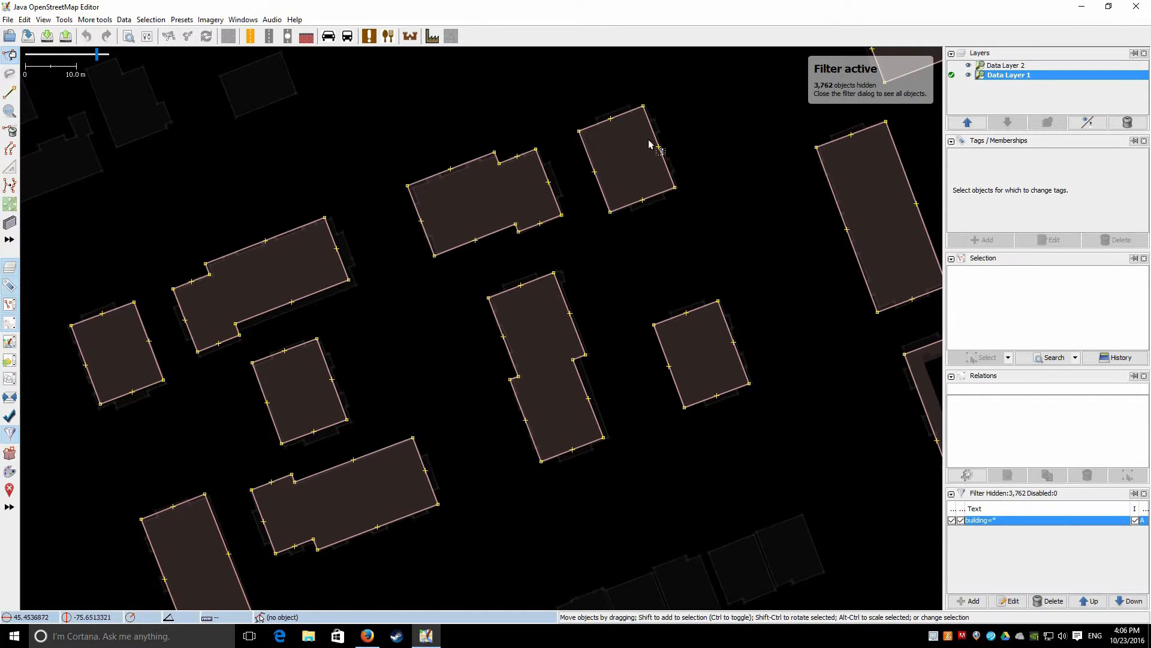
key(alt+Page_Up)
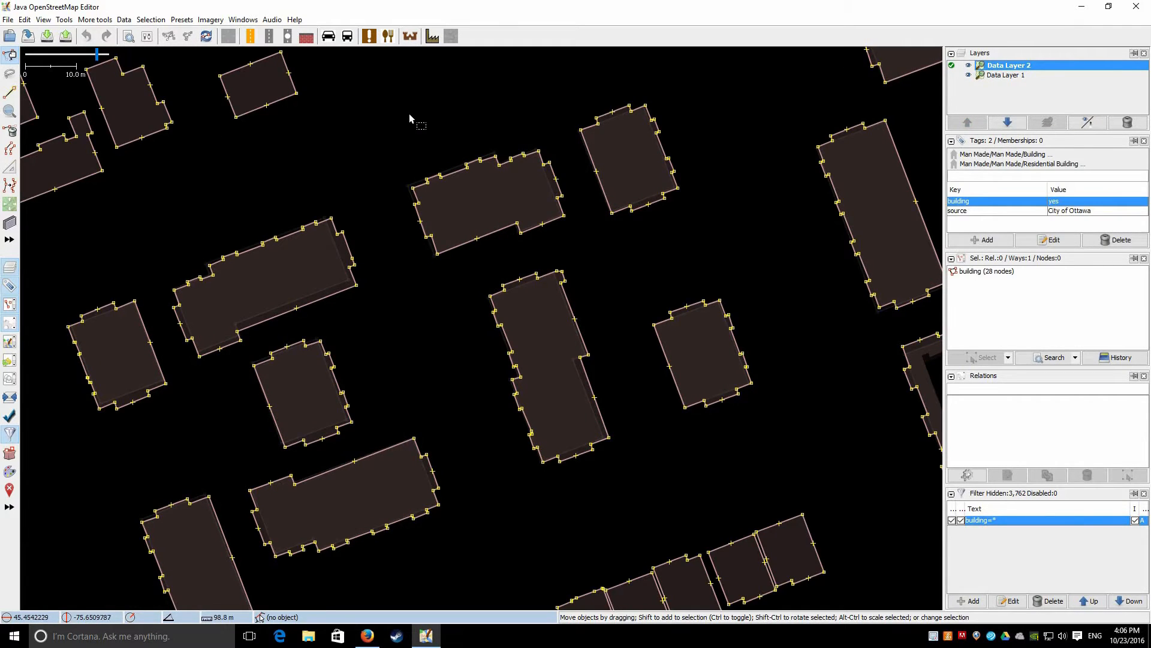
key(s)
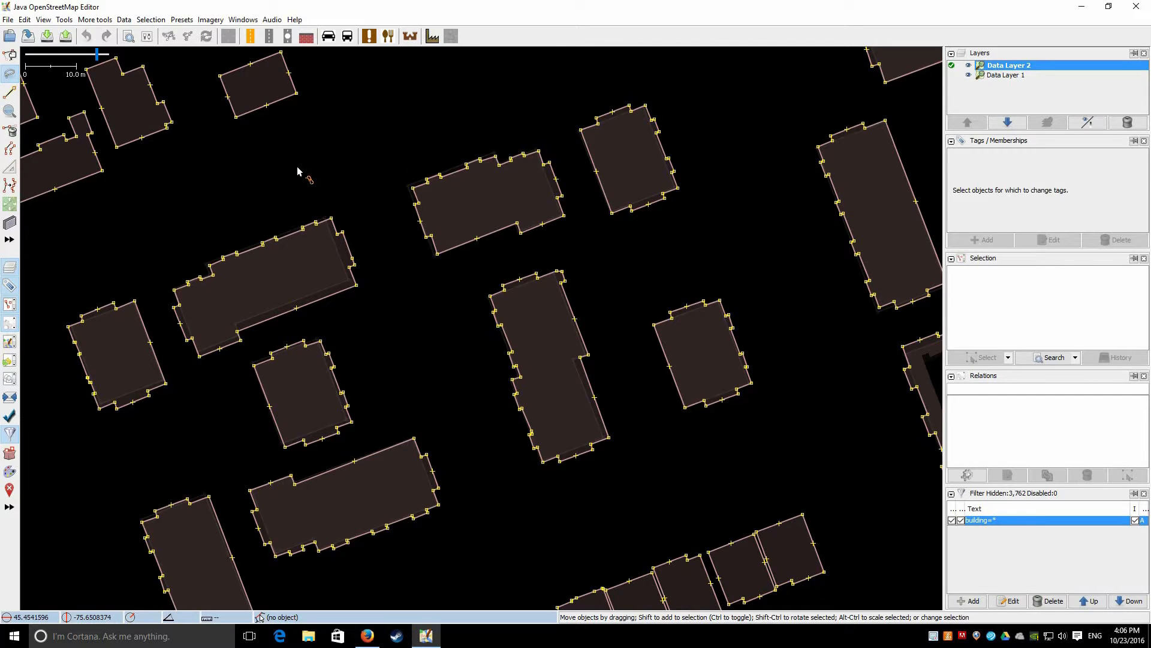
mouse_move(740, 136)
mouse_down()
mouse_move(689, 241)
mouse_move(440, 277)
mouse_move(398, 303)
mouse_move(444, 88)
mouse_move(370, 88)
mouse_up()
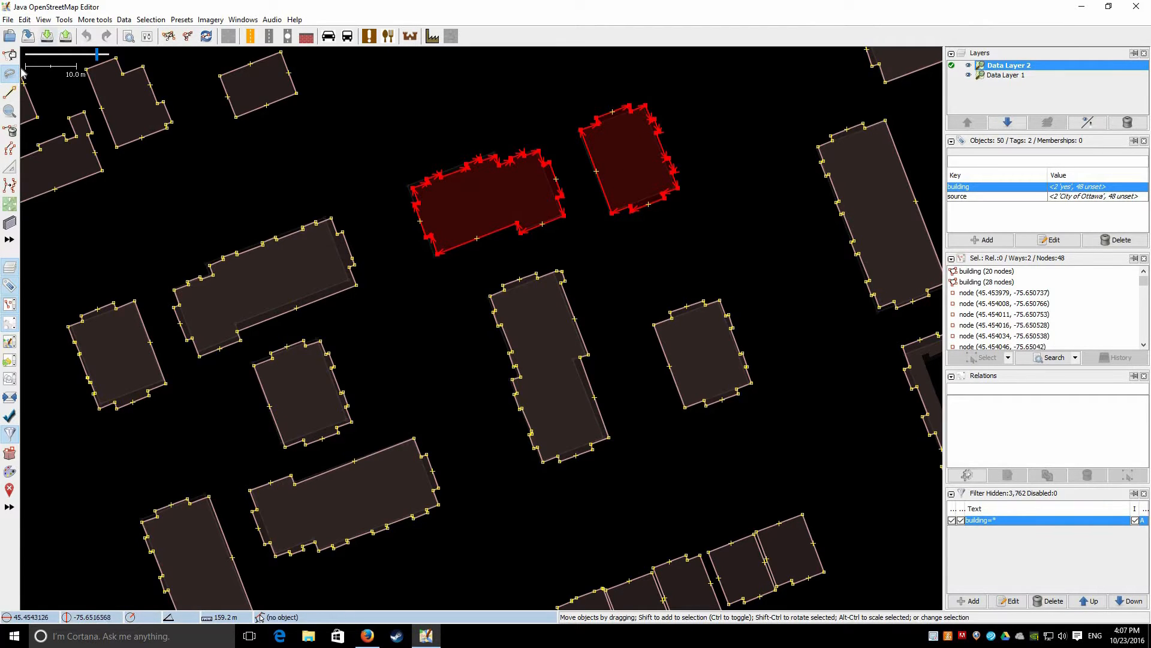
Use Edit > Merge selection with Data Layer 1 as the target for the two lassoed buildings
click(25, 19)
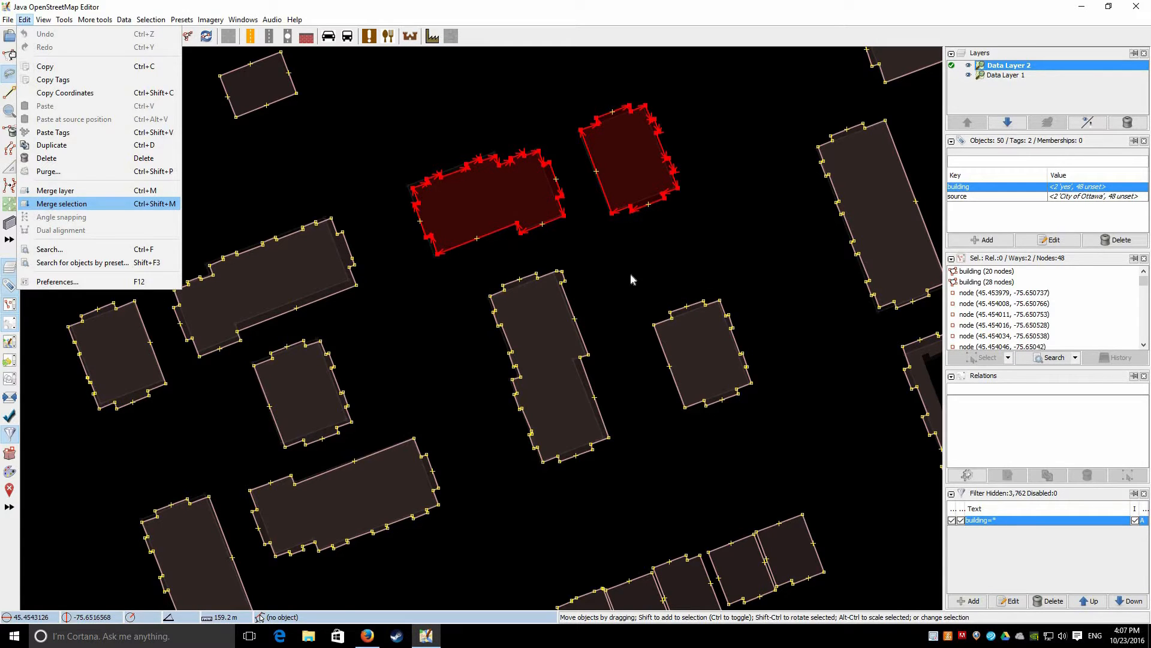
key(Return)
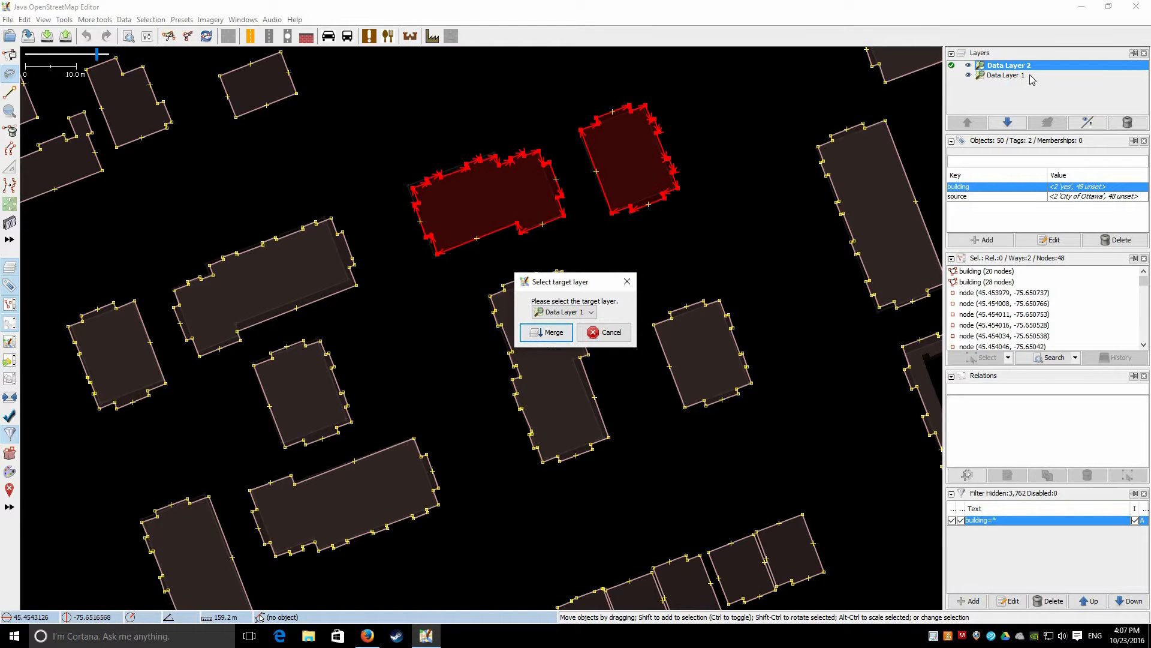
click(542, 335)
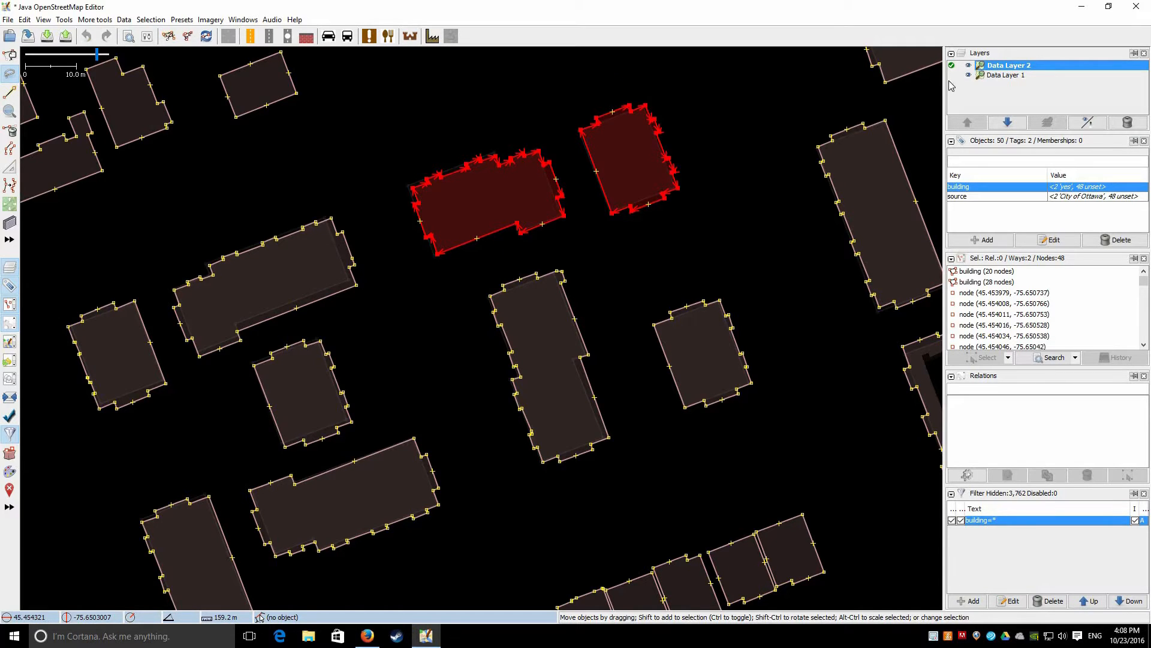
Delete the selection, activate Data Layer 1, and select the overlapping building outlines together
key(Delete)
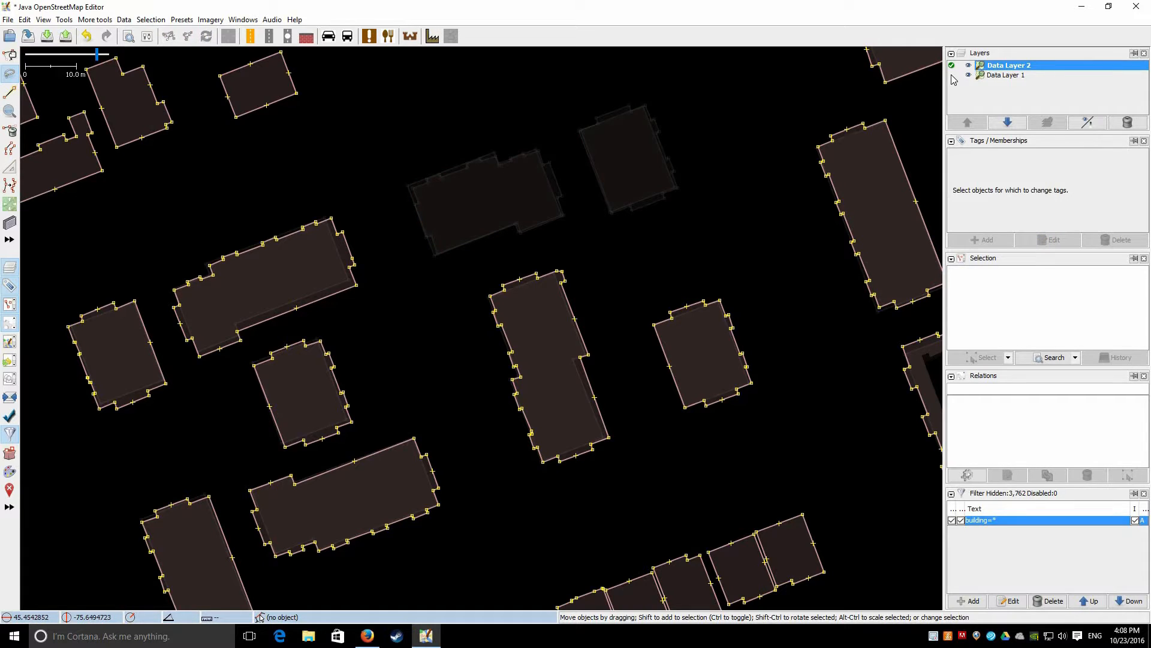
key(alt+Page_Down)
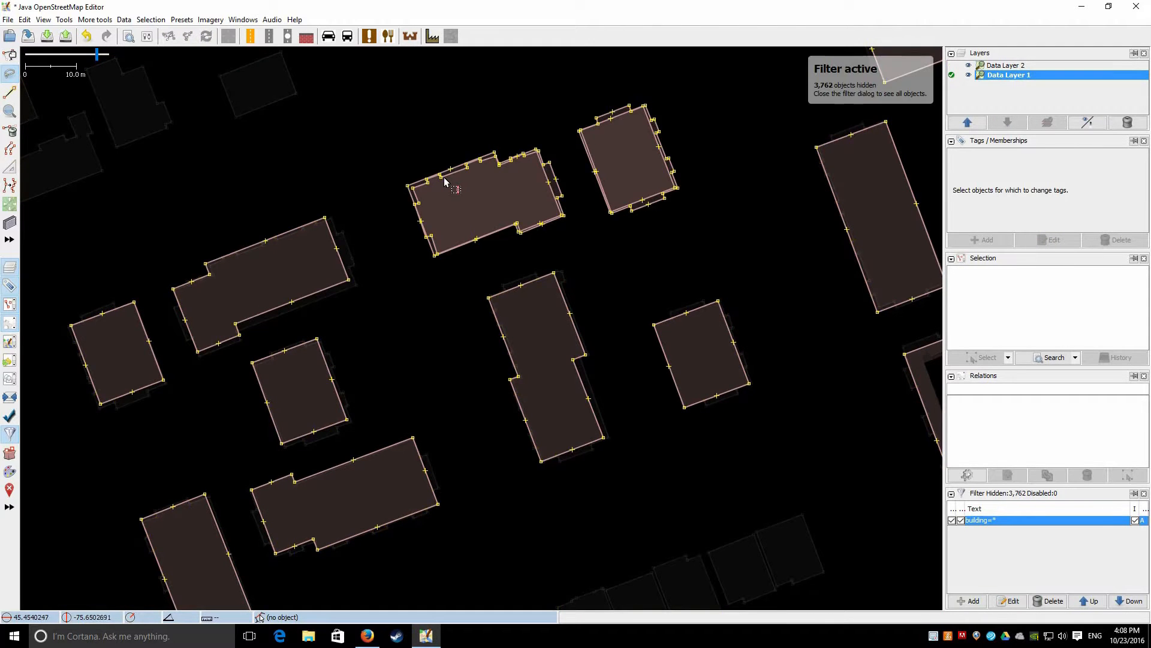
scroll(525, 204, up, 5)
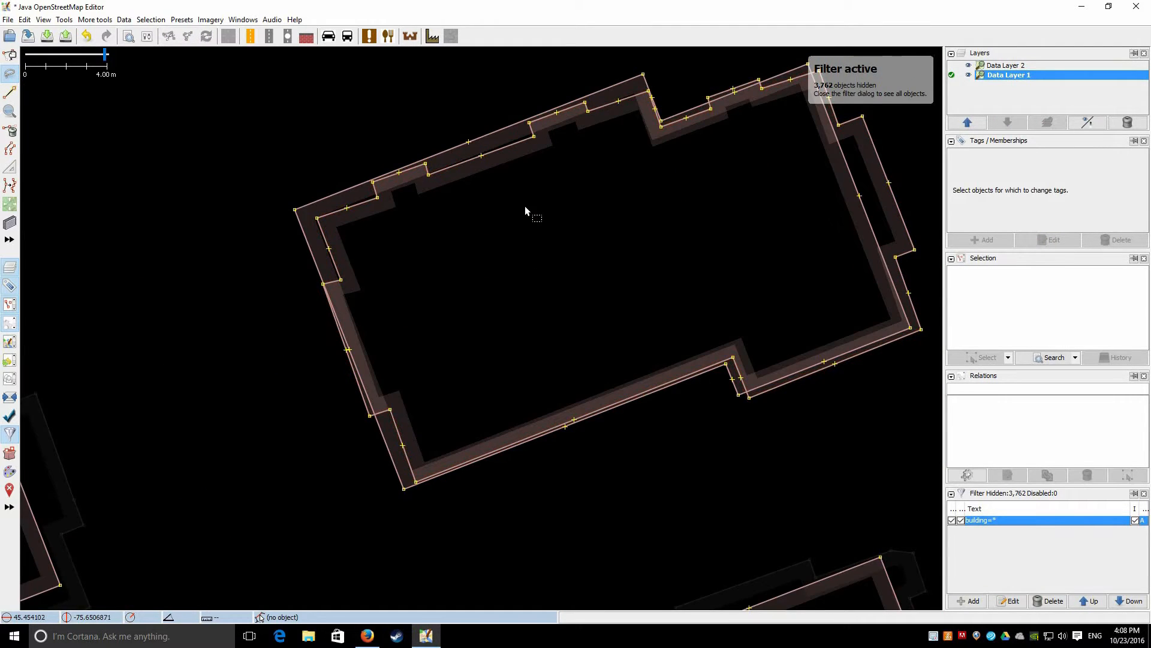
click(488, 152)
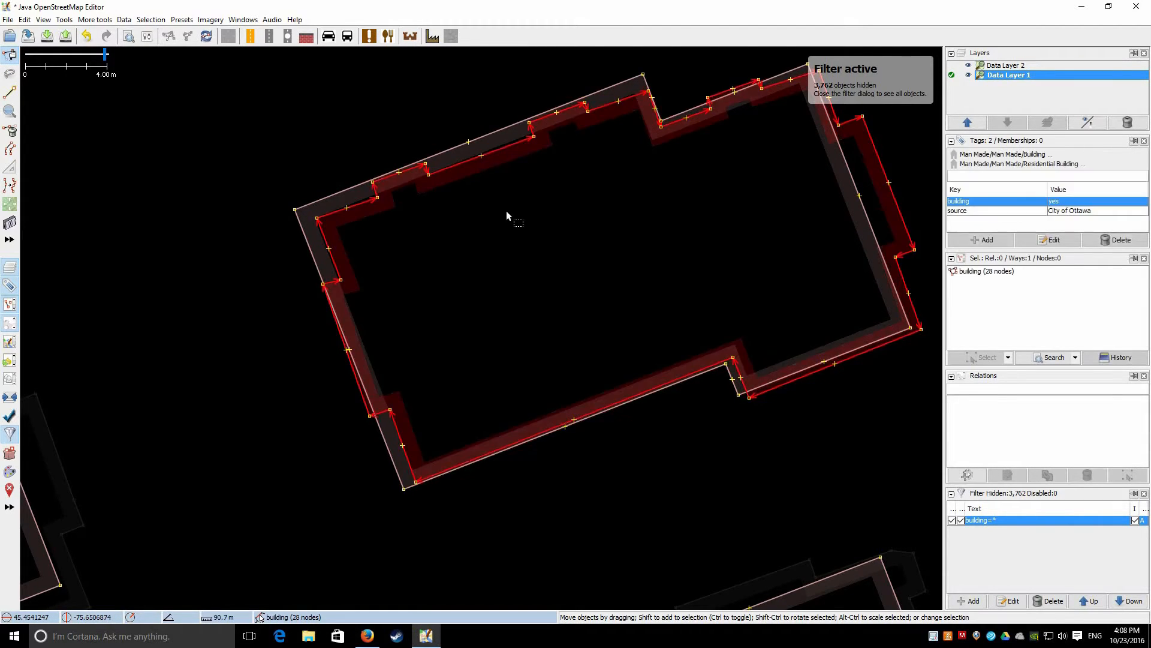
shift+click(487, 136)
click(493, 156)
click(491, 134)
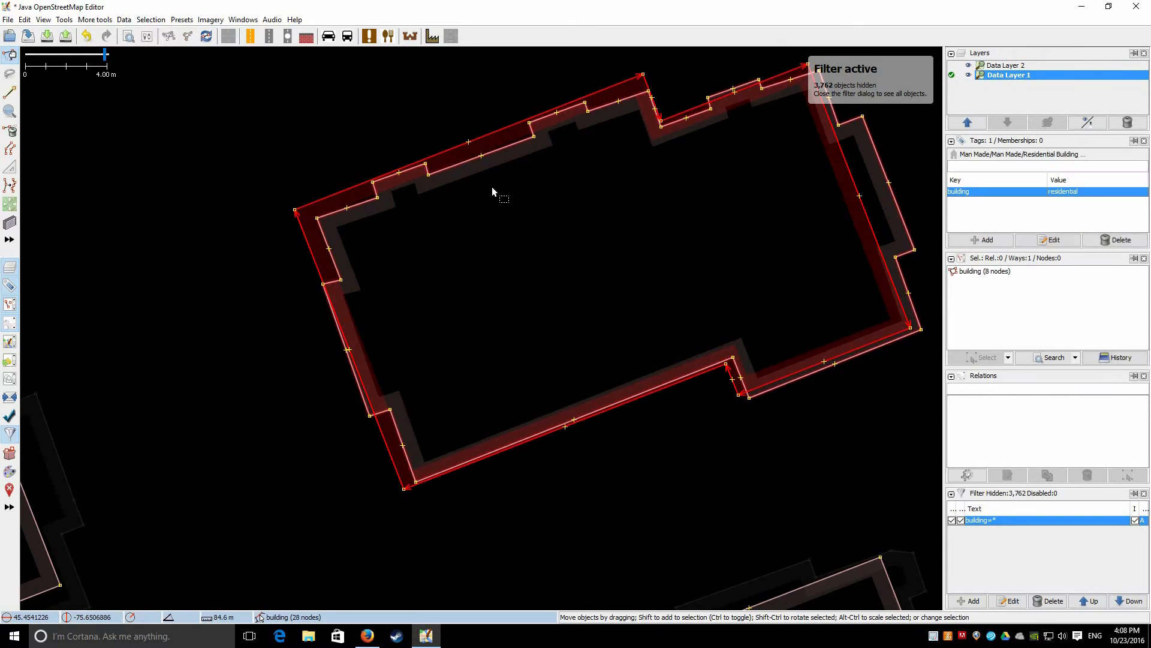
shift+click(493, 152)
Compare the 28-node building=yes import with the 8-node building=residential outline by selecting each
click(498, 154)
click(487, 136)
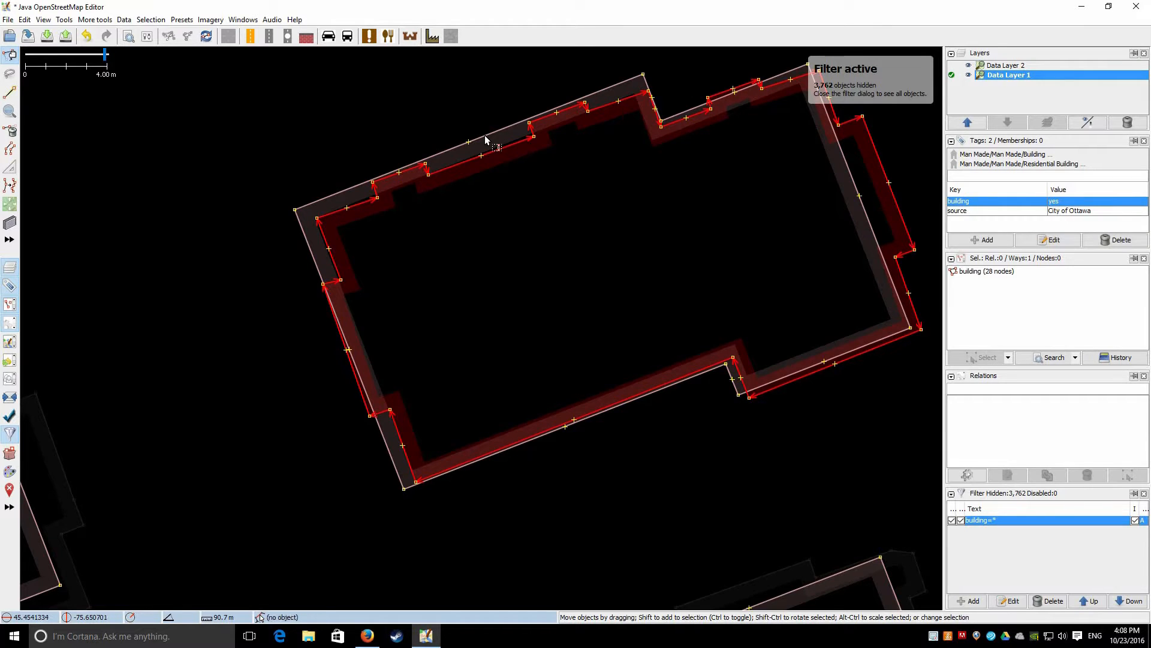
click(486, 139)
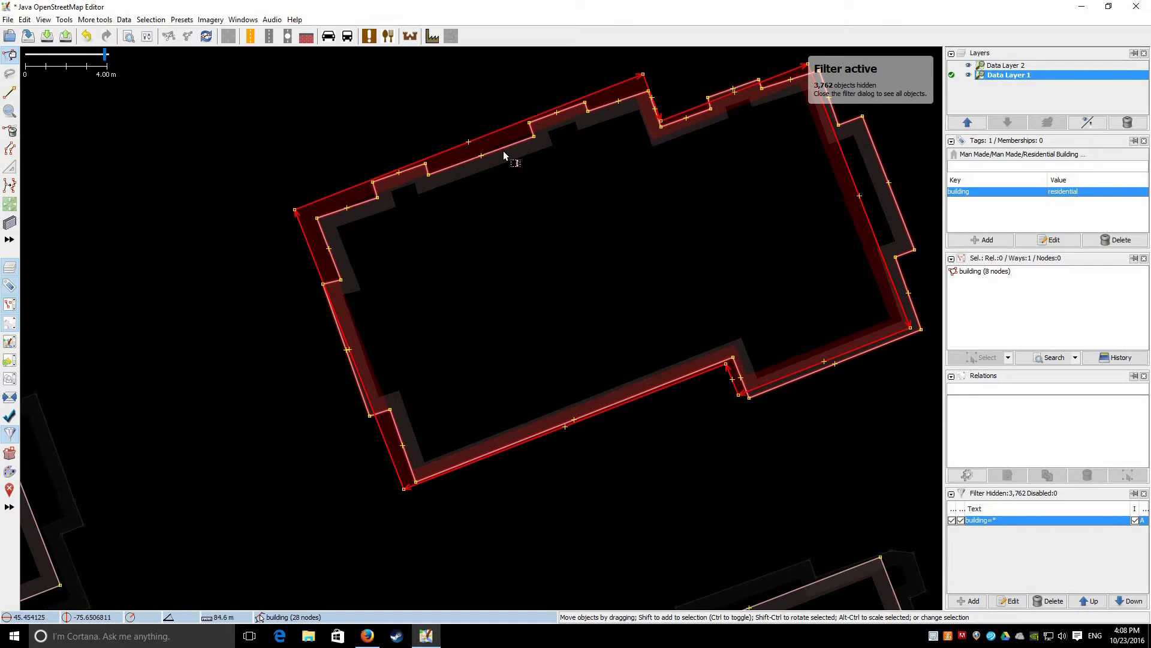
shift+click(499, 147)
shift+click(497, 153)
drag(497, 156, 495, 153)
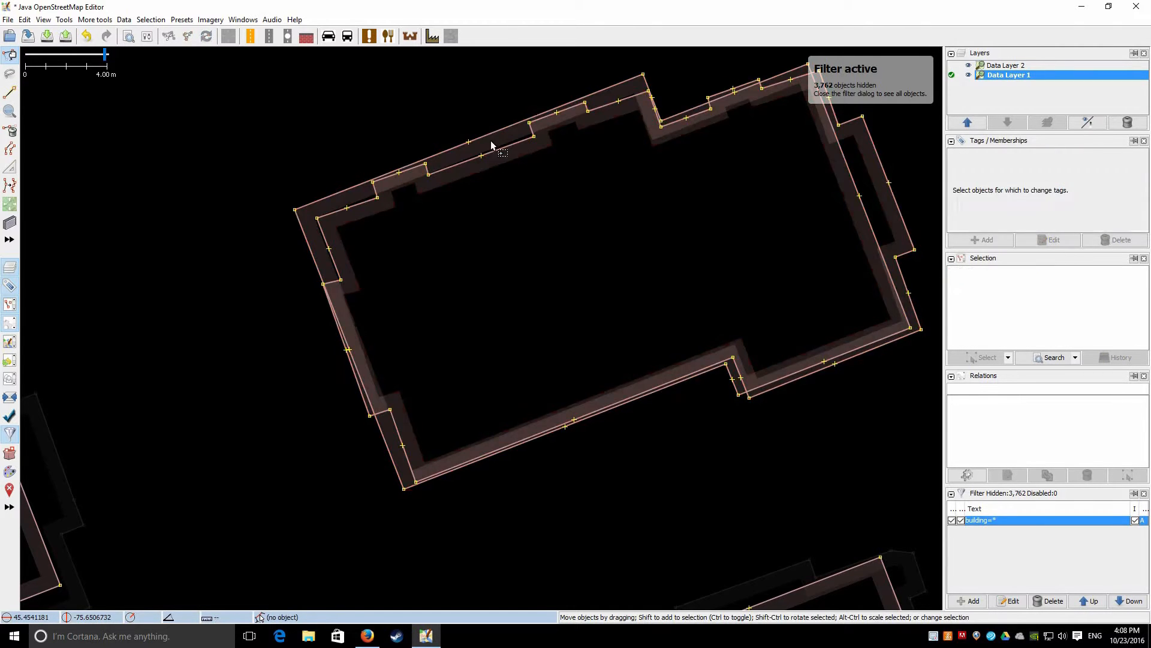
click(482, 135)
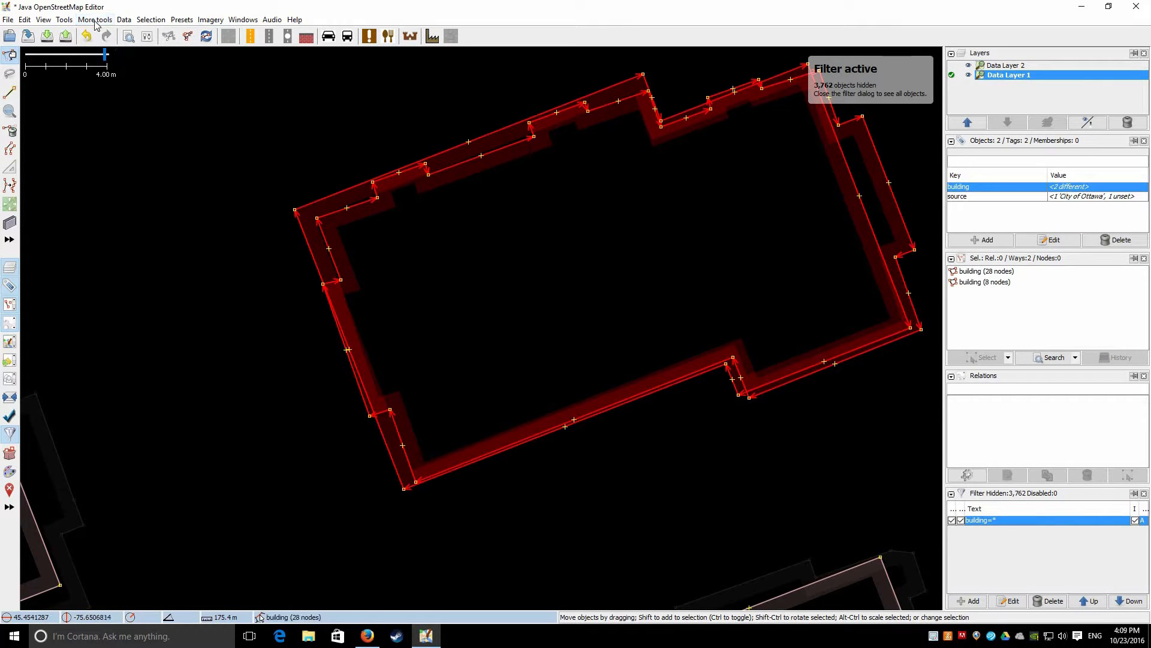
click(94, 19)
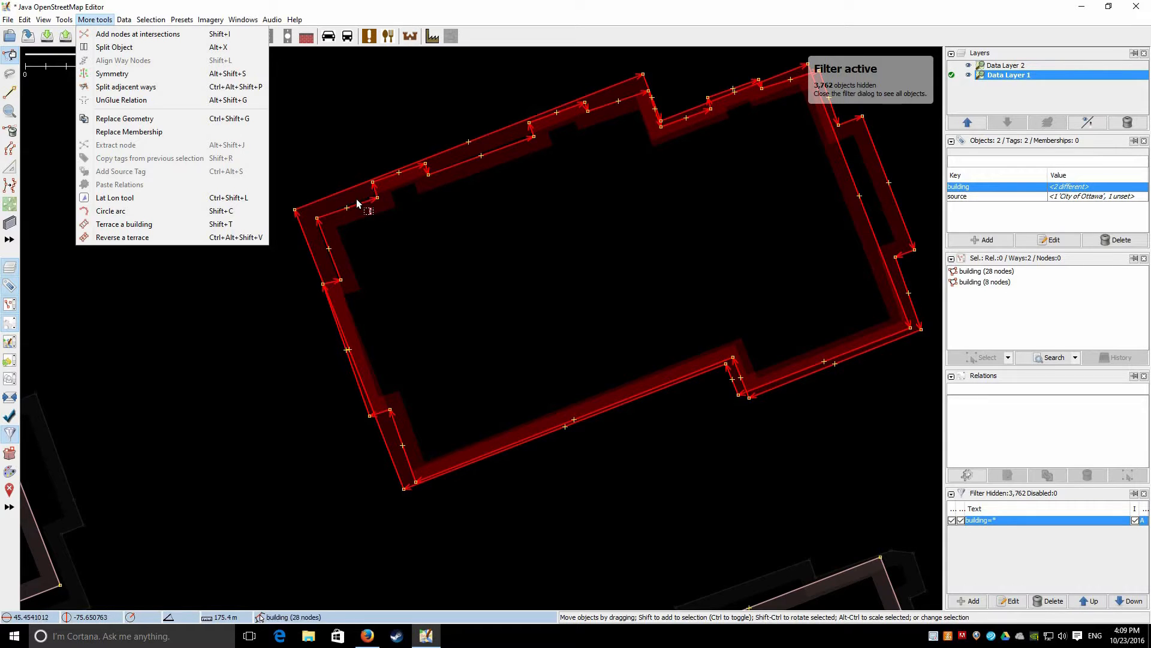
click(530, 203)
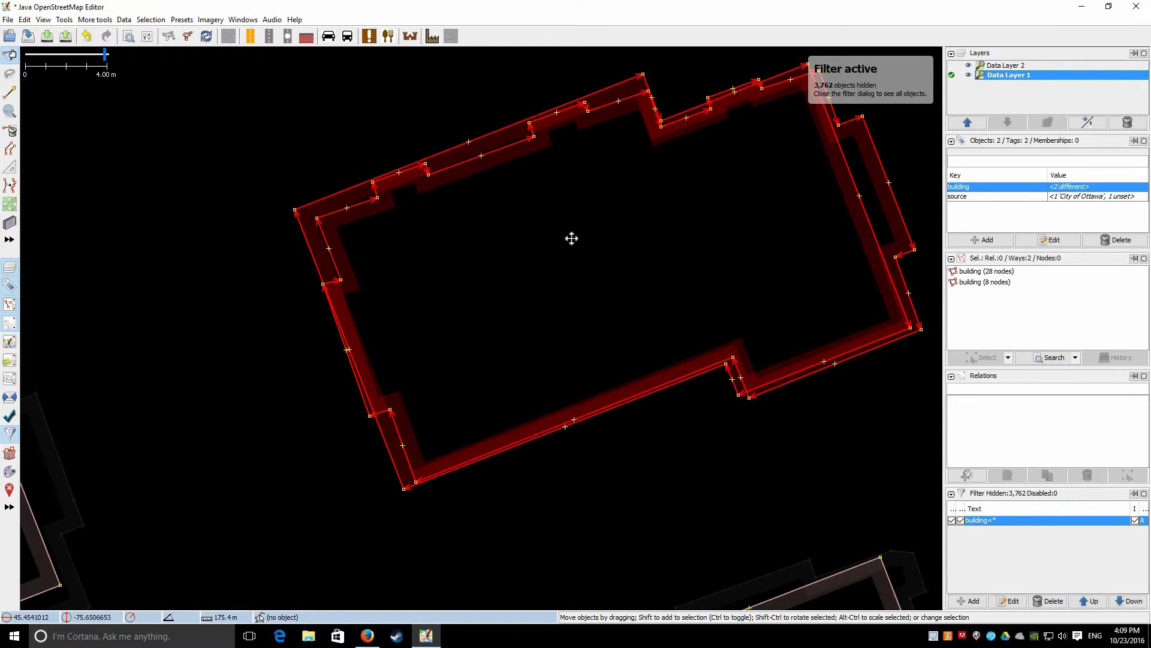
drag(521, 236, 418, 233)
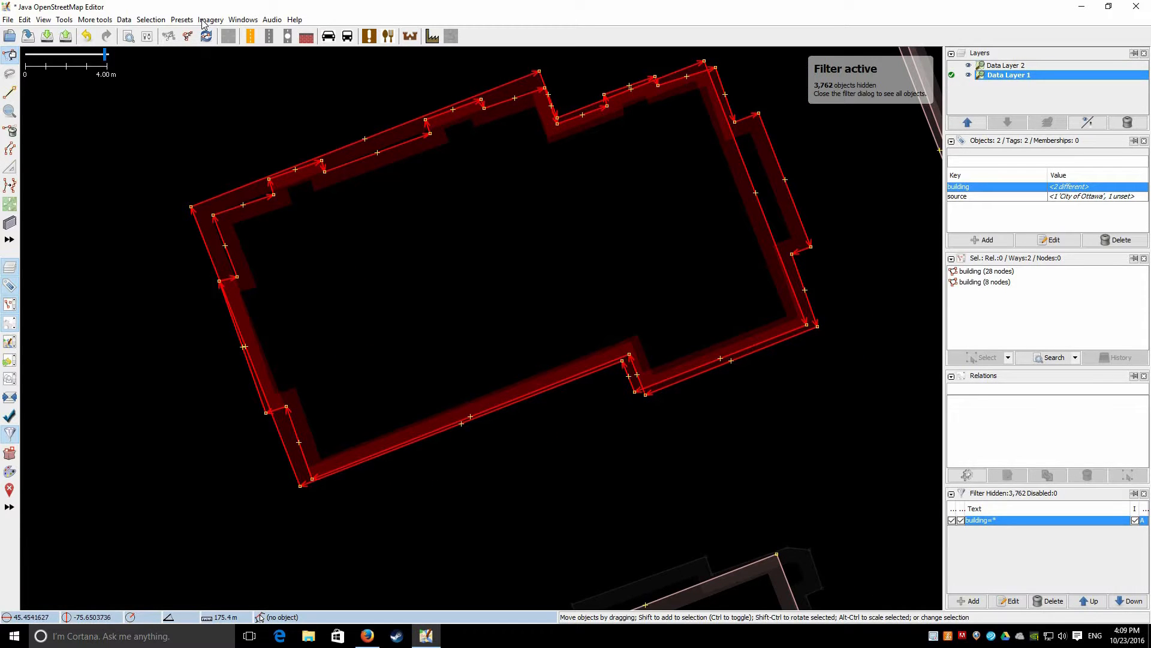
Add Bing aerial imagery as the background beneath the buildings
key(alt+i)
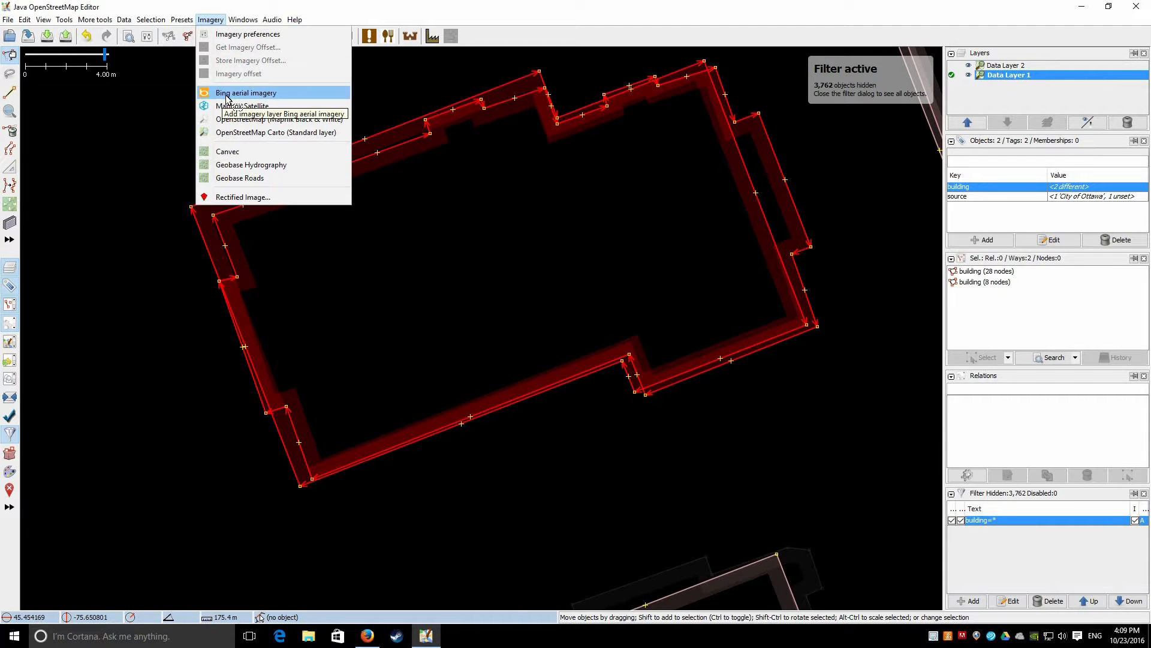
key(Return)
drag(123, 346, 202, 413)
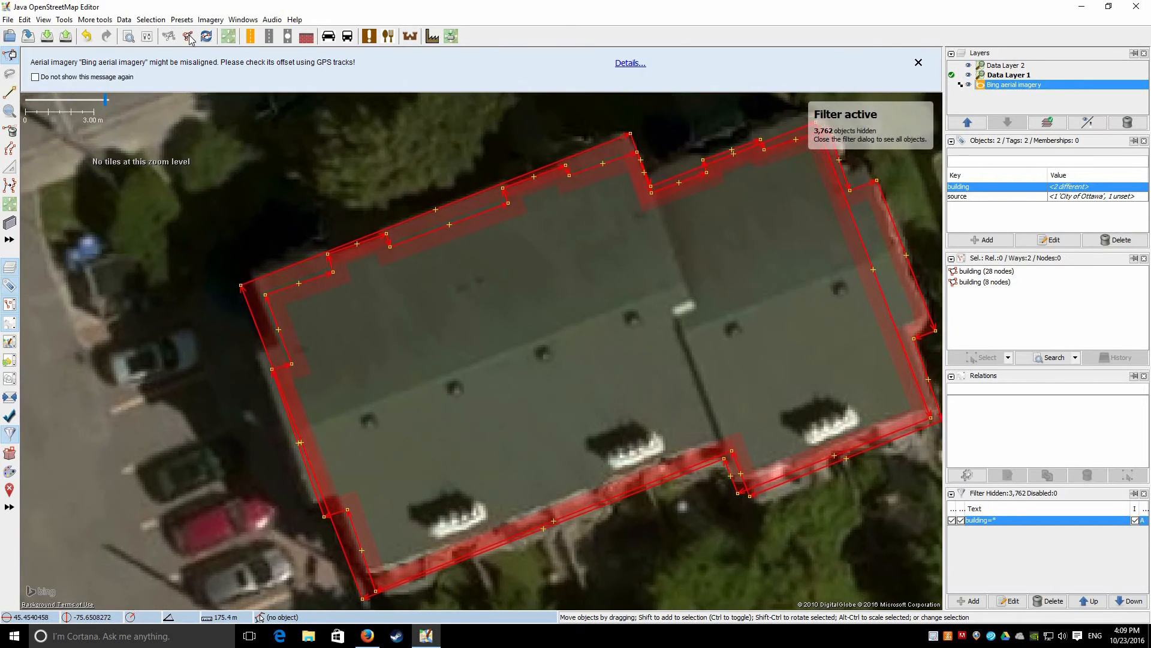
scroll(224, 427, down, 2)
click(211, 19)
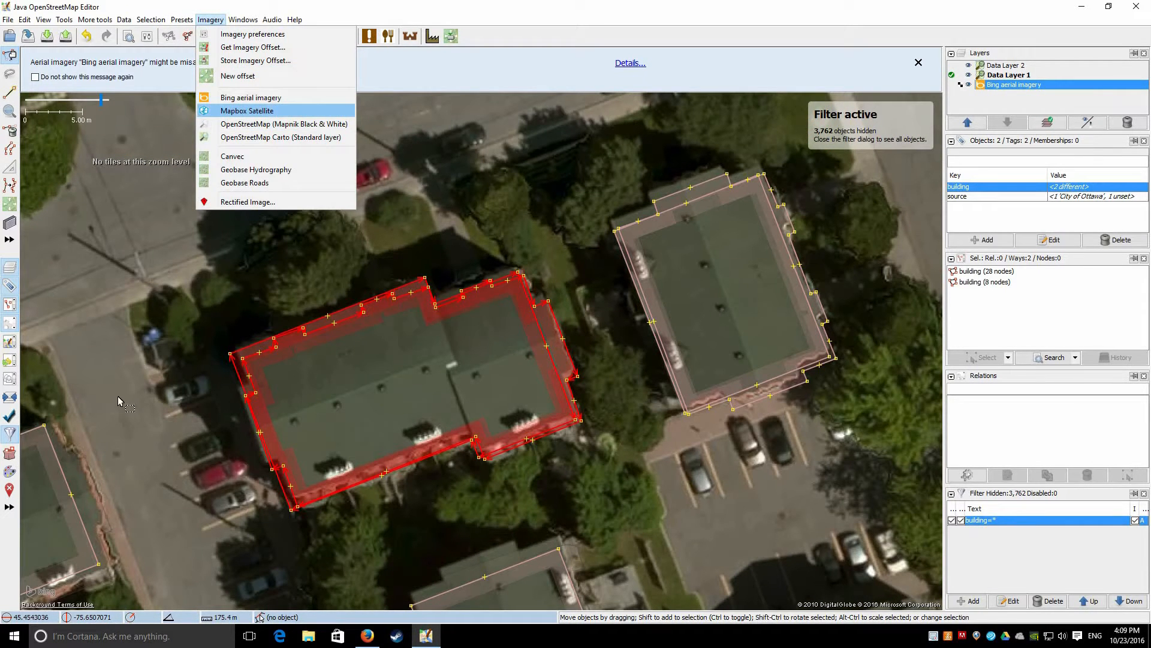
click(806, 5)
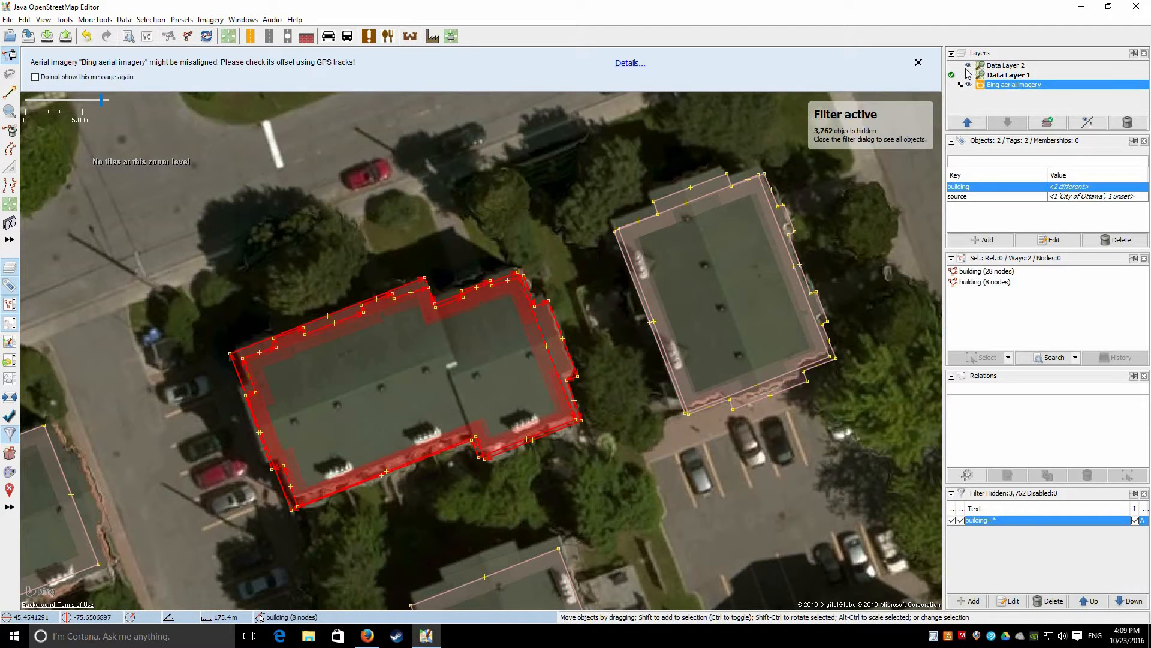
Make Data Layer 2 the active layer and pan across the neighbouring buildings
click(1006, 66)
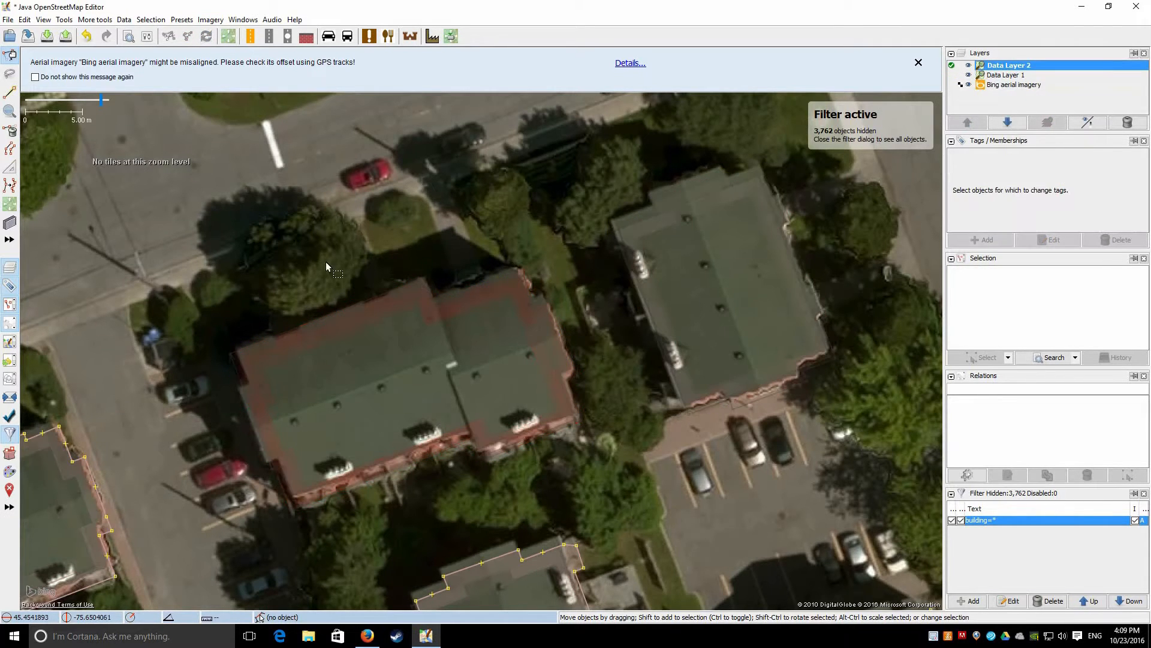
drag(409, 252, 899, 48)
drag(359, 261, 410, 211)
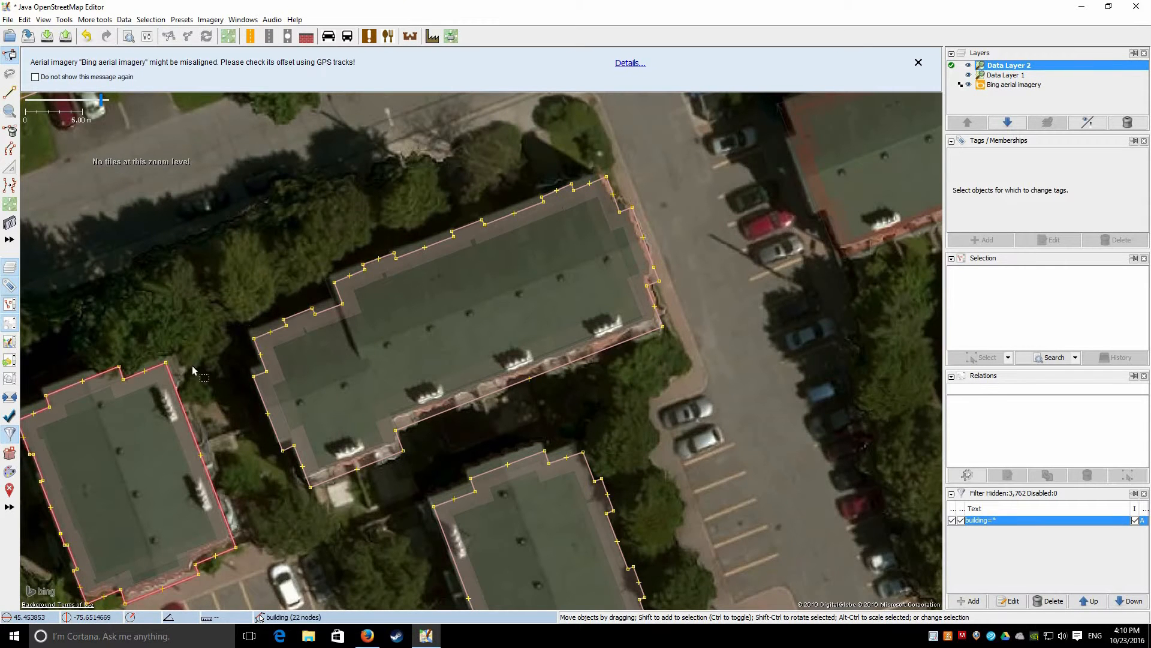
drag(393, 604, 669, 470)
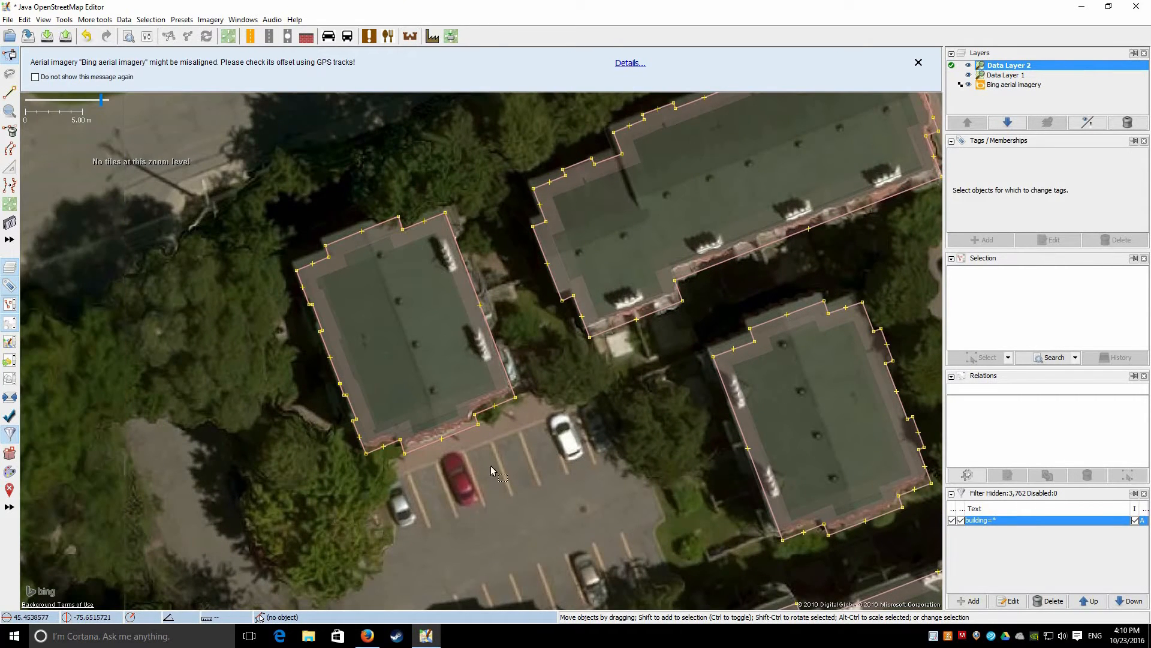
drag(624, 594, 374, 373)
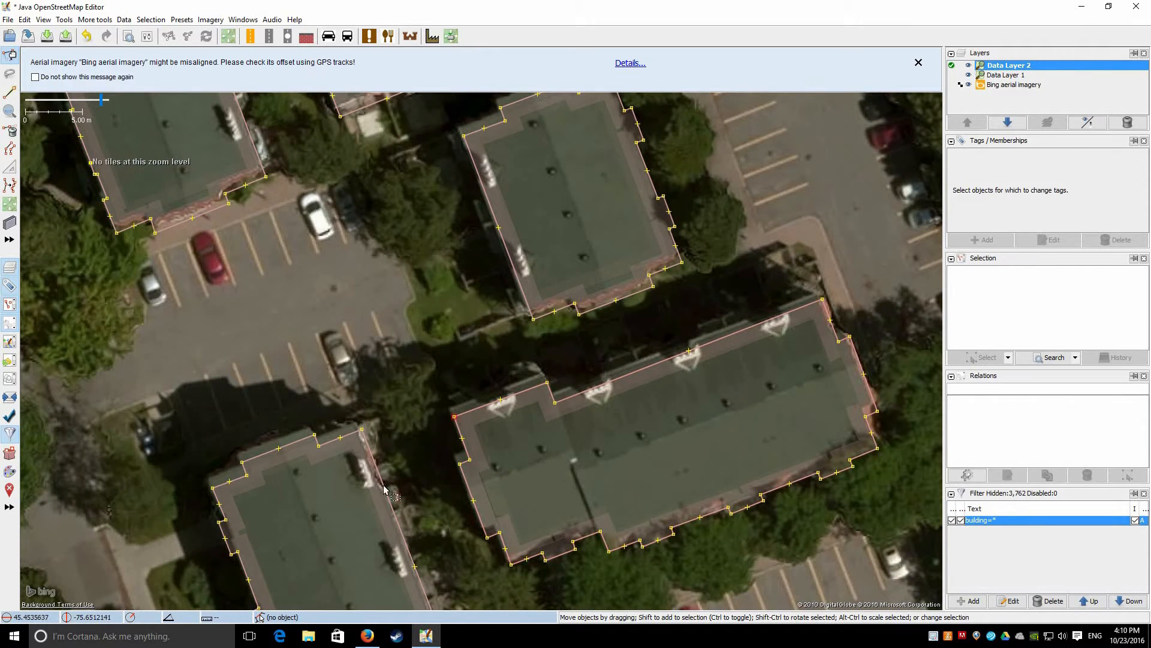
drag(433, 479, 331, 124)
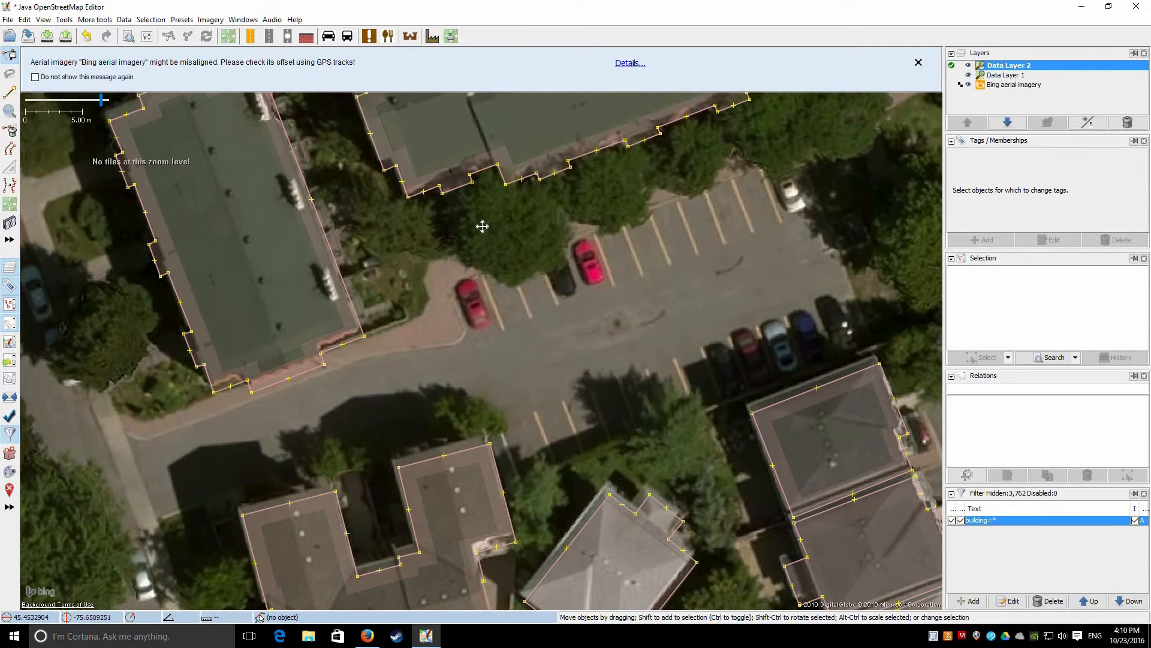
drag(382, 497, 206, 259)
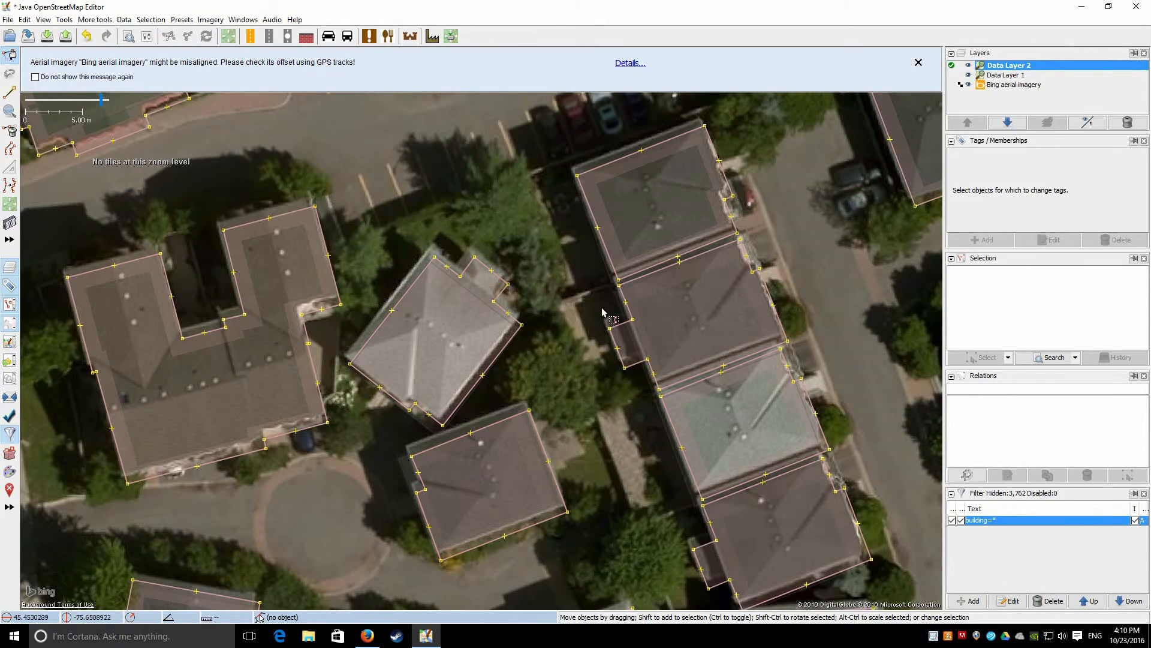
drag(688, 348, 581, 284)
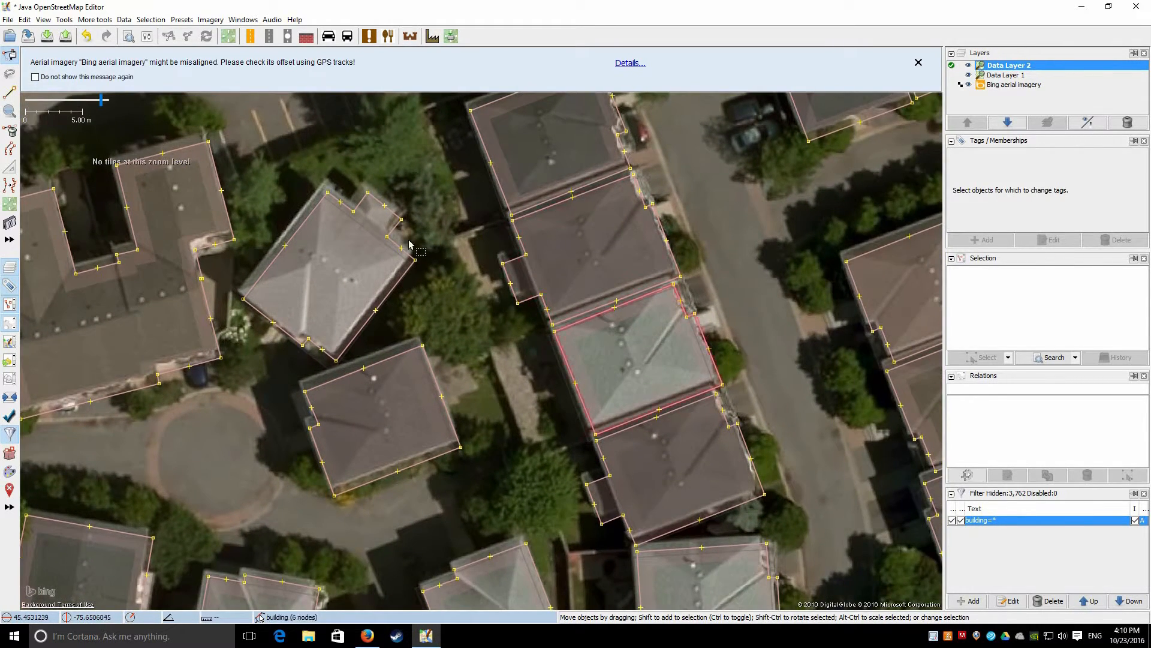
click(211, 20)
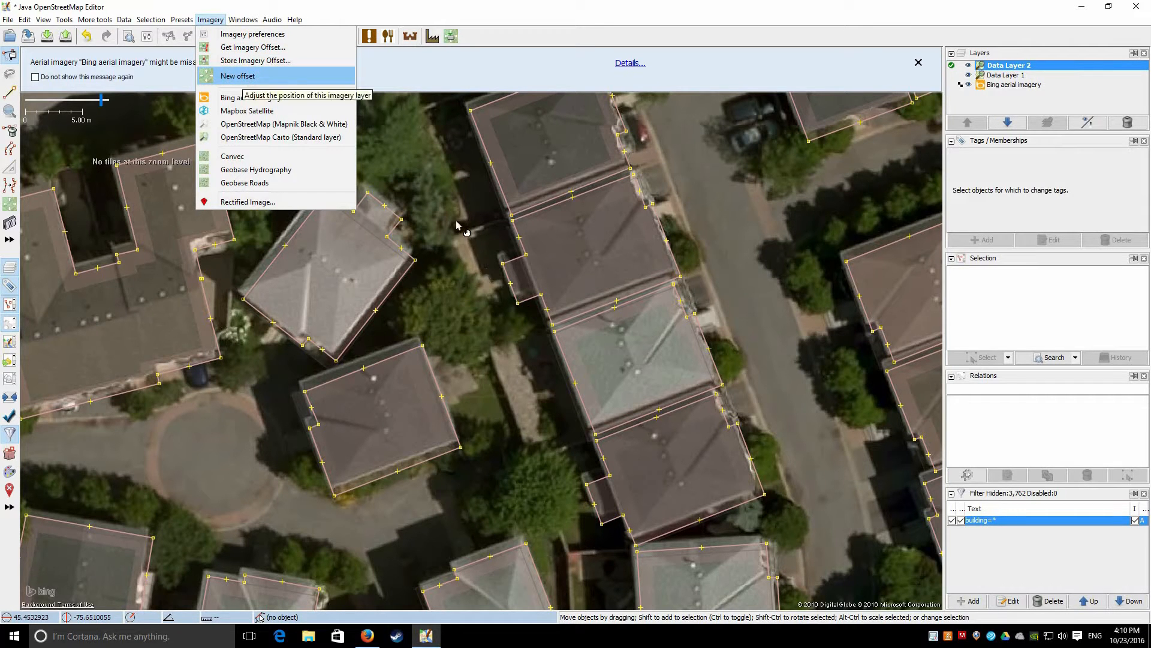
Align the Bing imagery to the building outlines with offset 0.82; -1.05, making Data Layer 1 active
key(Return)
drag(501, 250, 786, 306)
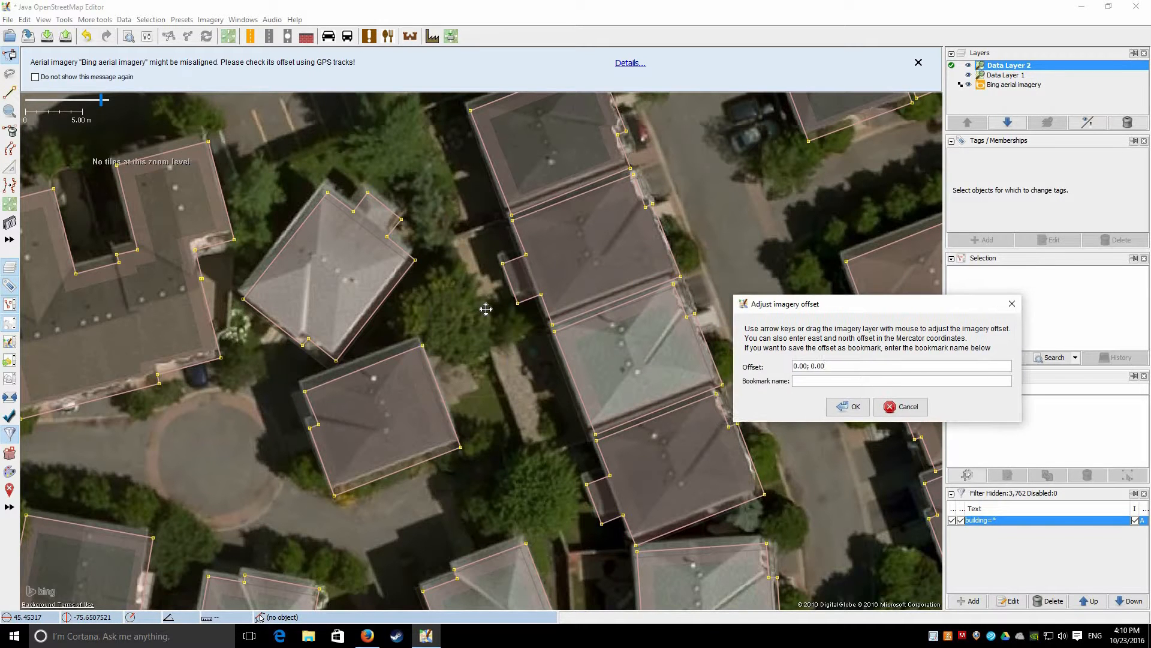
click(487, 312)
drag(491, 317, 491, 318)
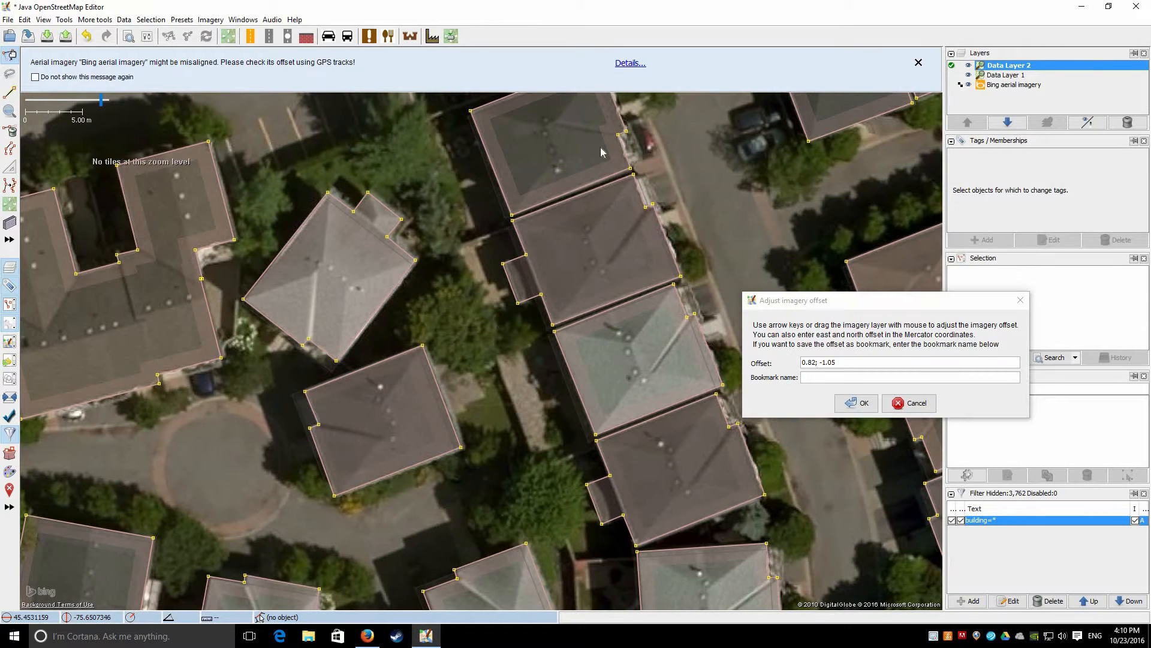
click(864, 403)
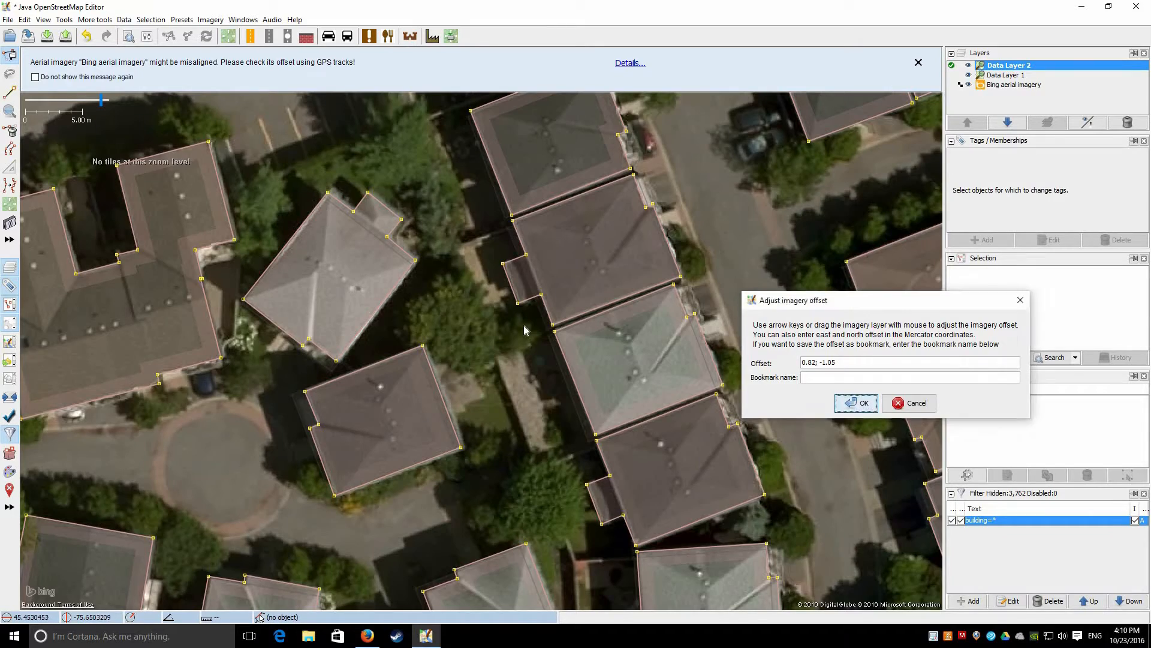
scroll(523, 325, down, 5)
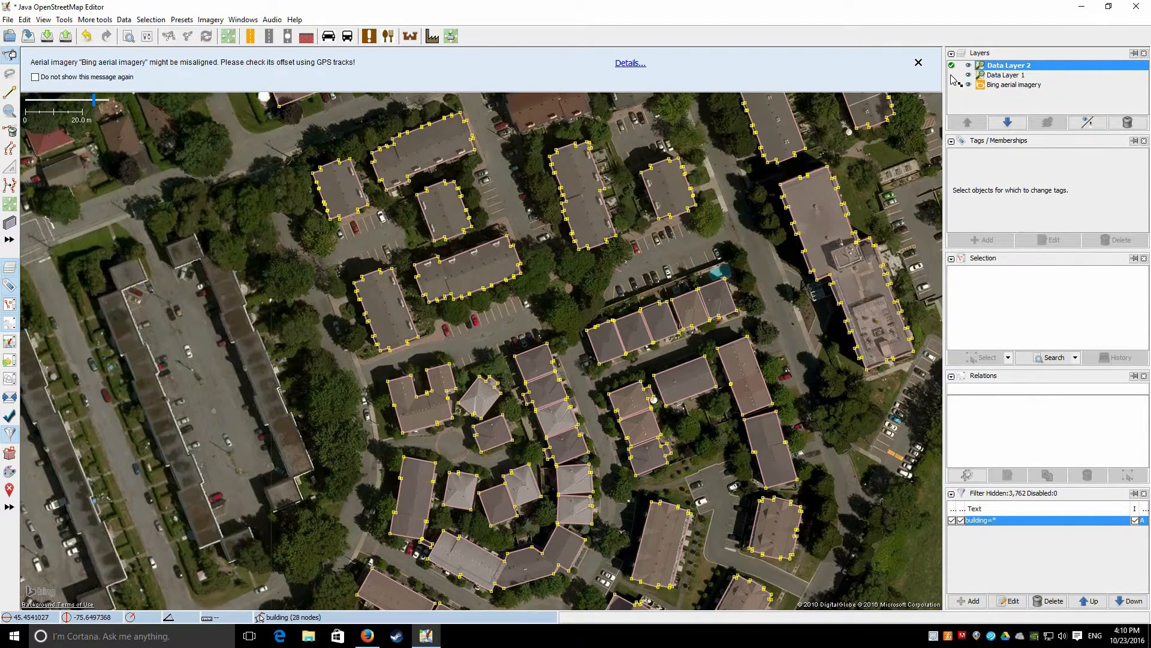
click(951, 75)
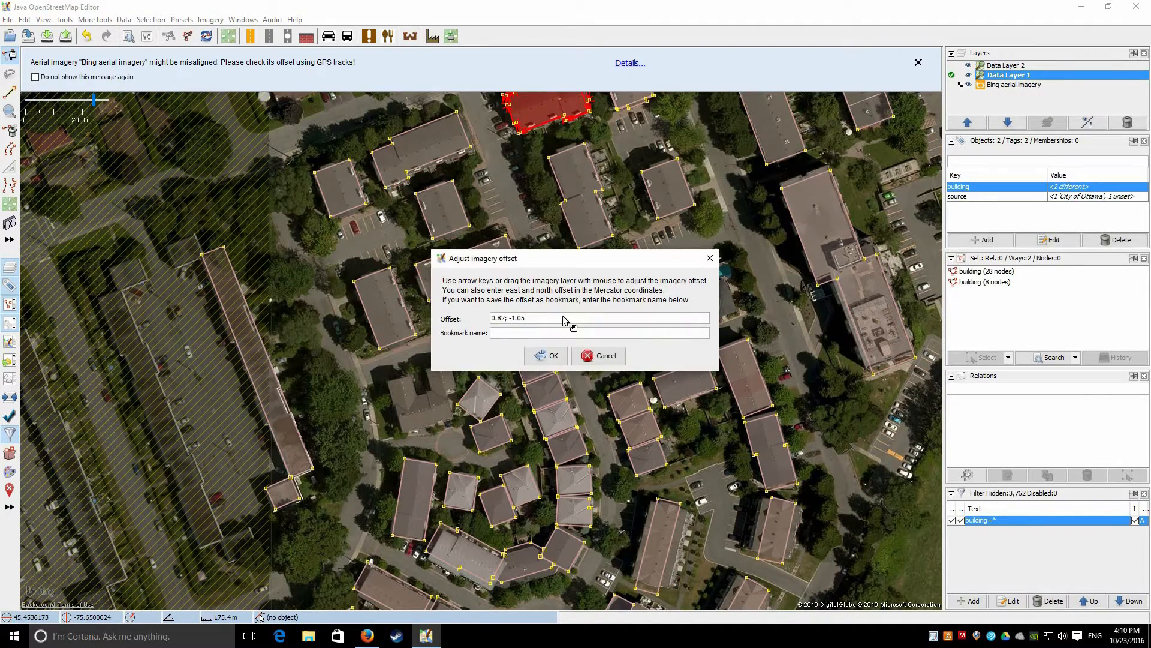
click(556, 350)
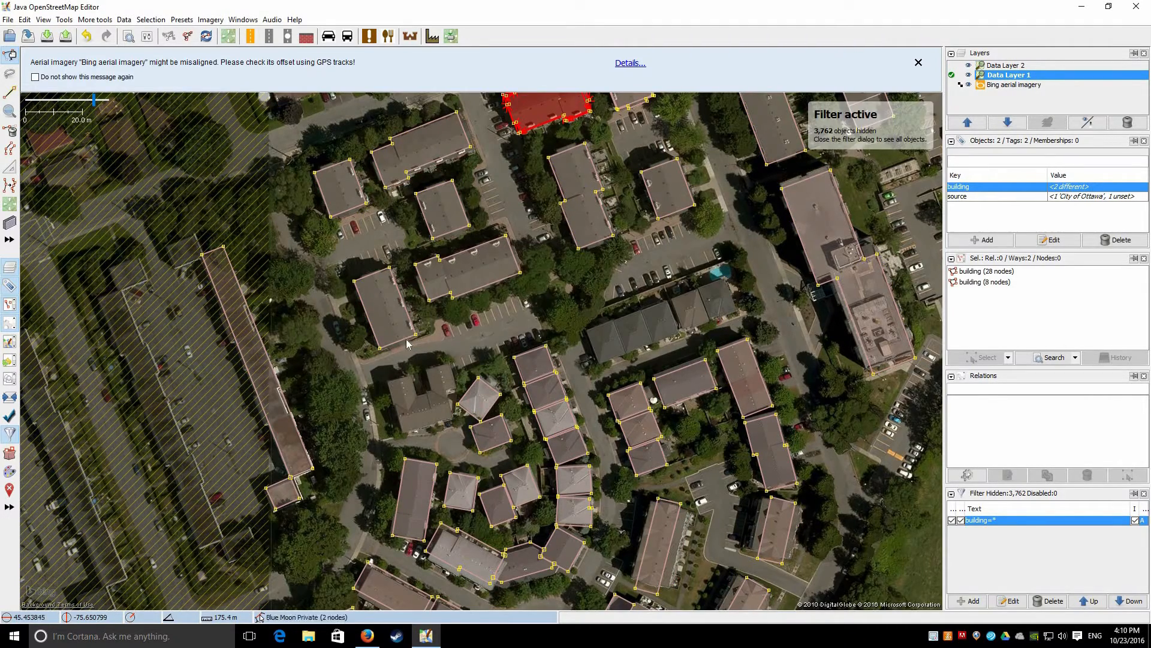
Zoom in on the building and select the imported 28-node footprint
drag(543, 98, 442, 311)
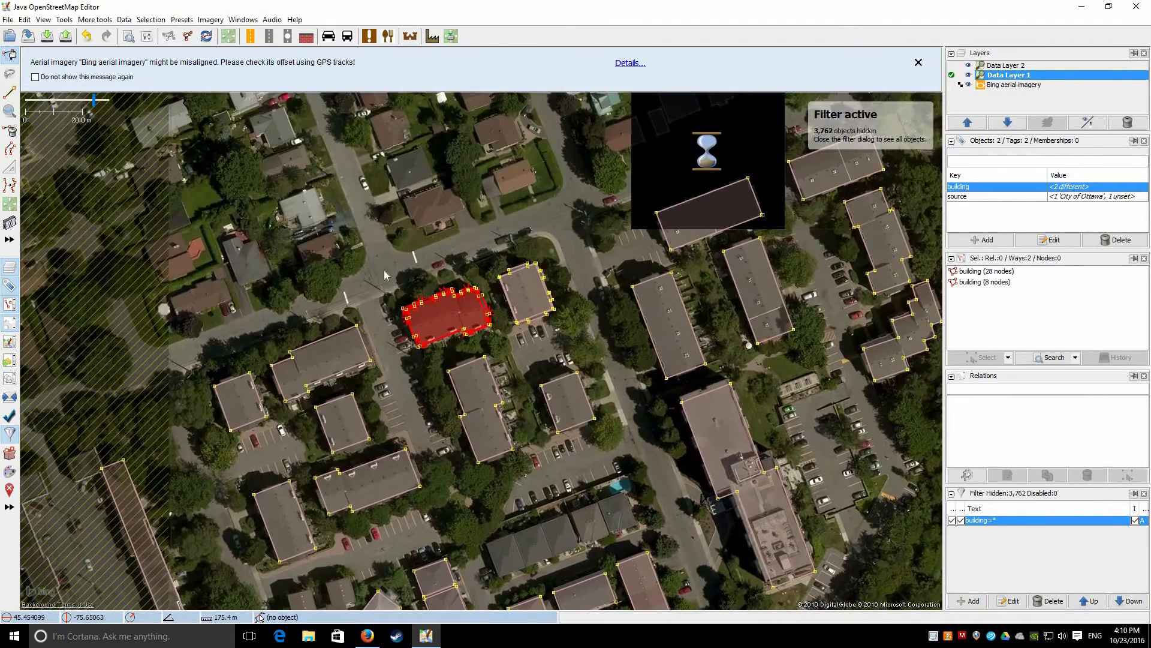
scroll(427, 286, up, 4)
scroll(438, 294, up, 2)
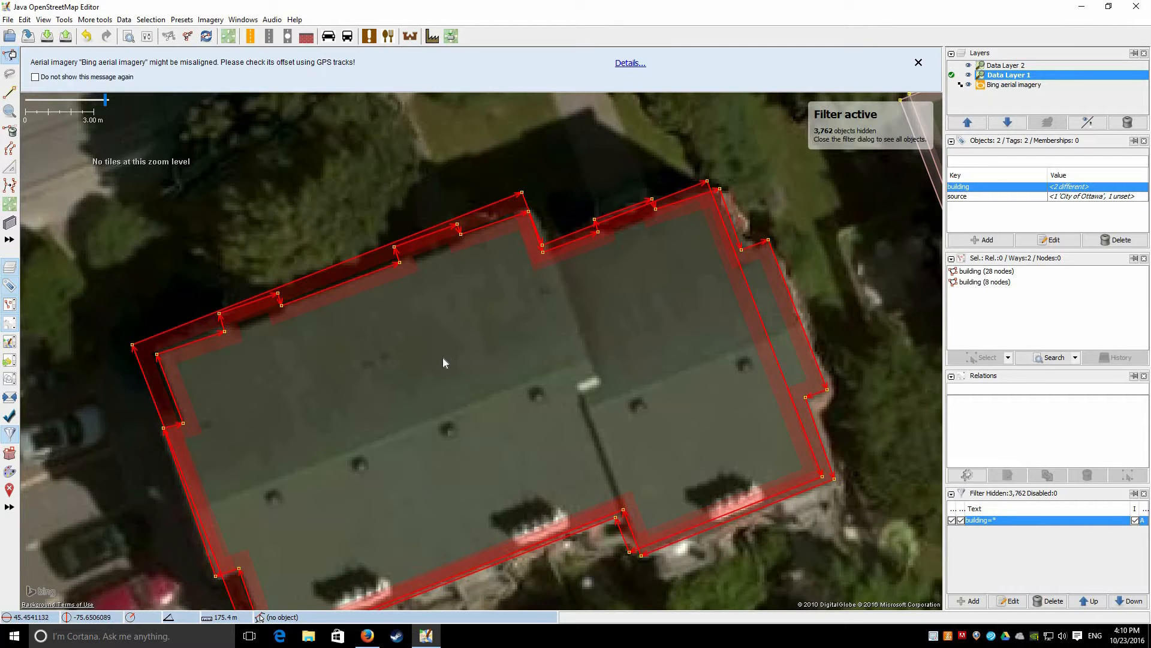
scroll(355, 354, down, 5)
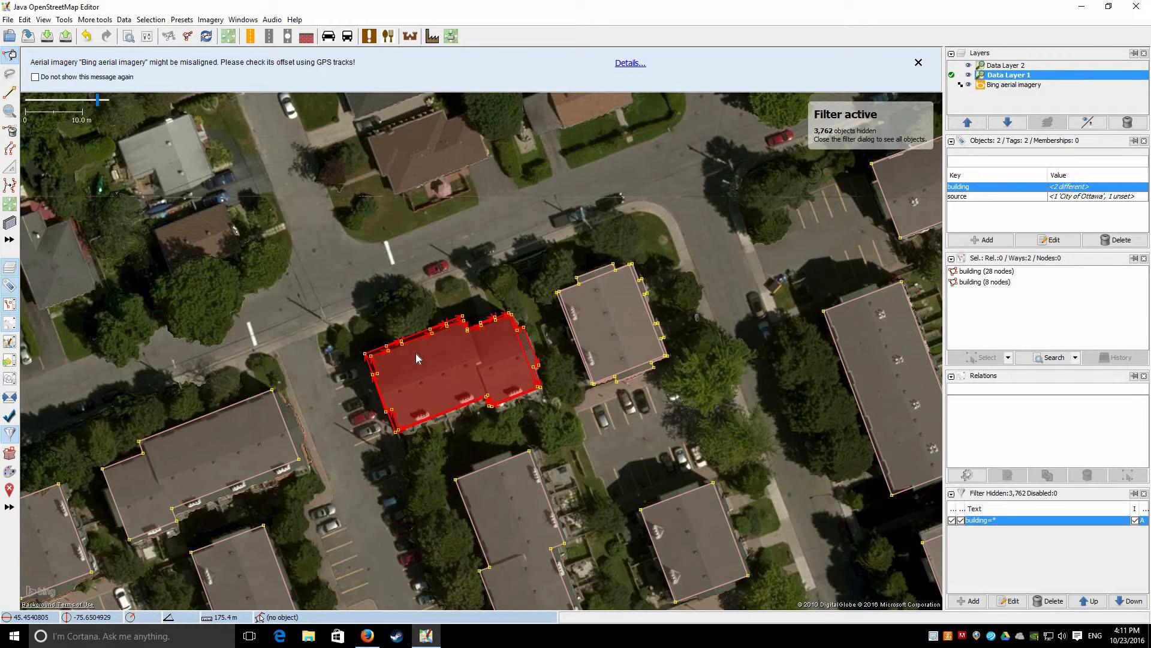
scroll(398, 312, up, 5)
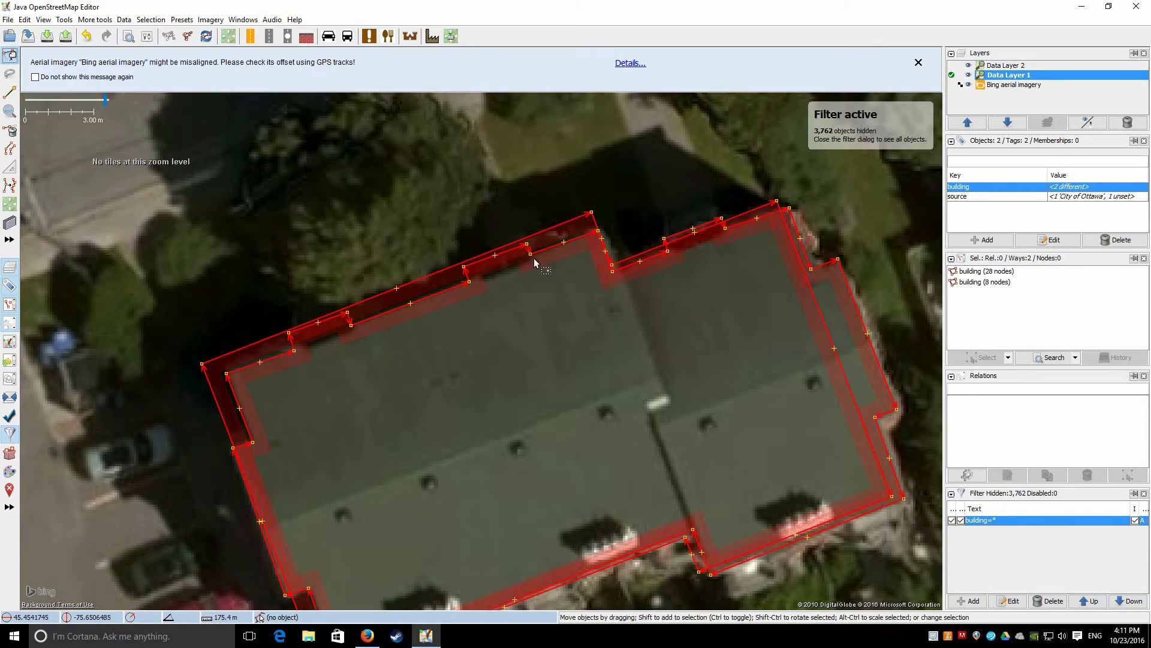
click(378, 219)
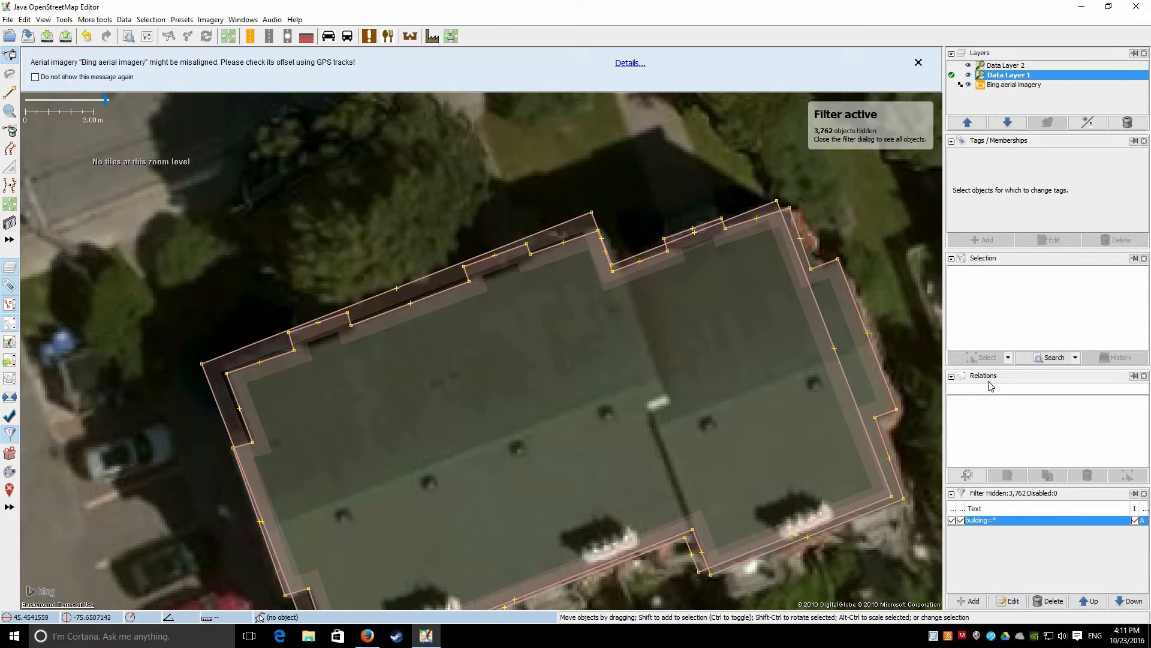
click(424, 302)
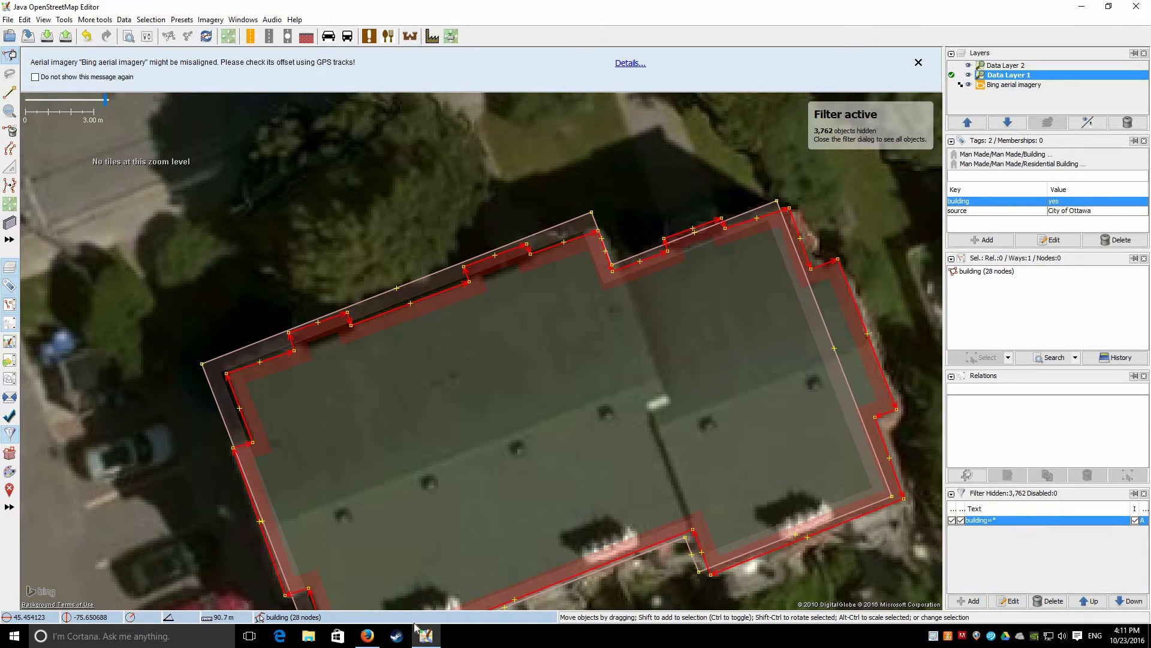
Select the City of Ottawa footprint together with the old 8-node residential outline
drag(517, 343, 477, 256)
scroll(611, 198, down, 3)
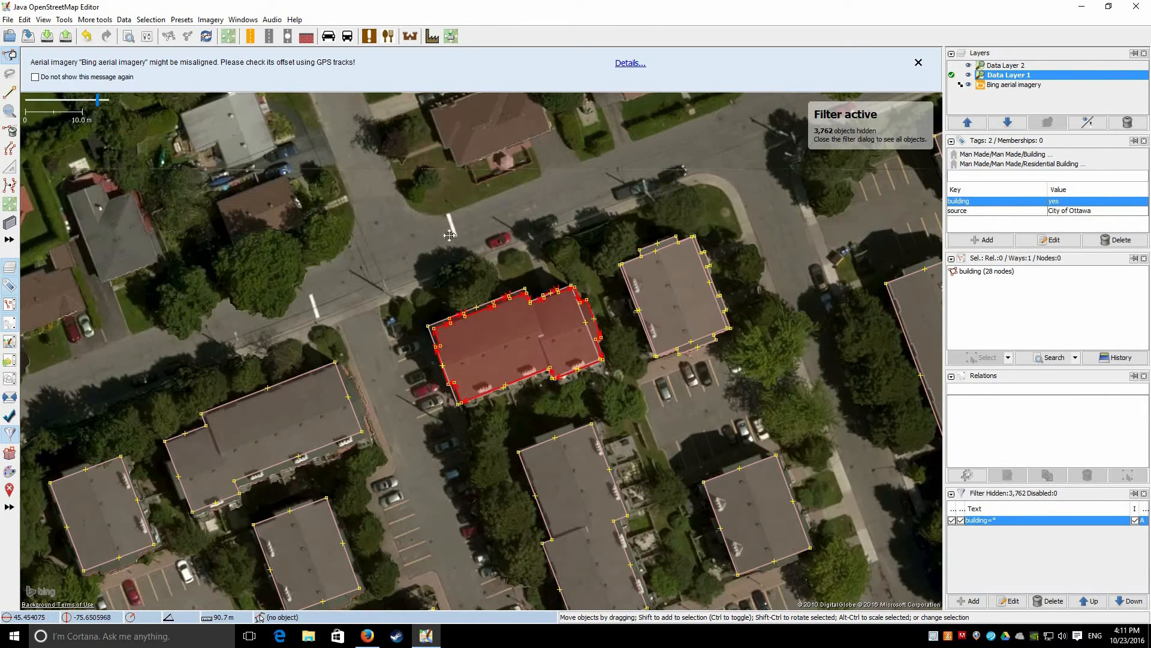
drag(471, 297, 375, 350)
scroll(385, 390, up, 3)
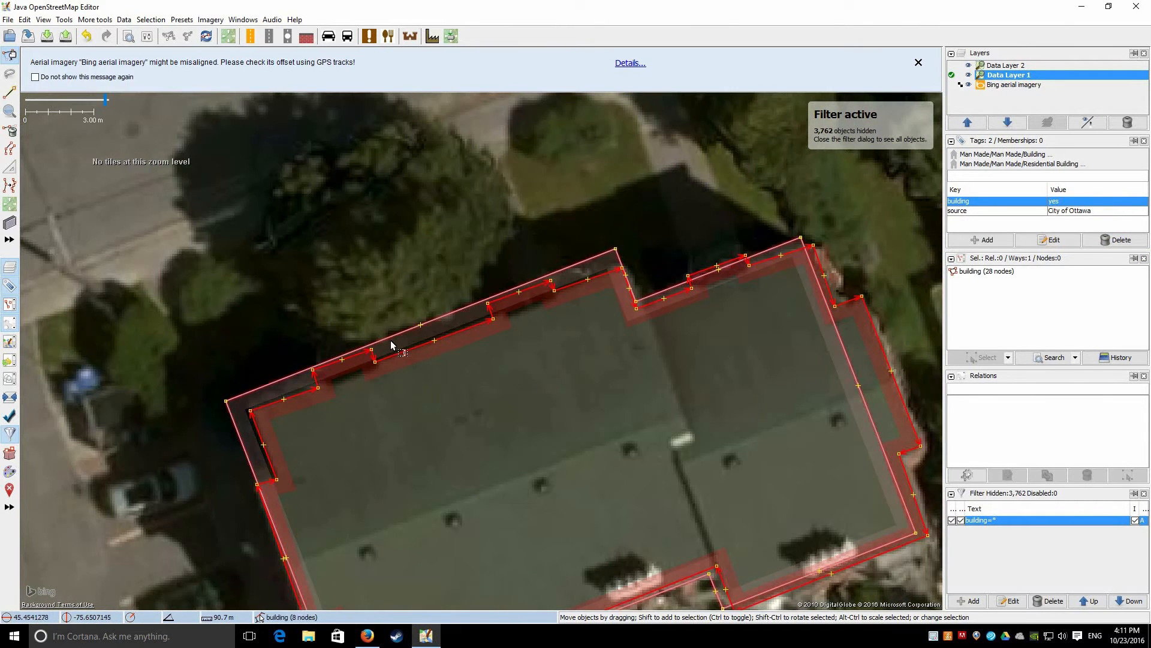
click(413, 348)
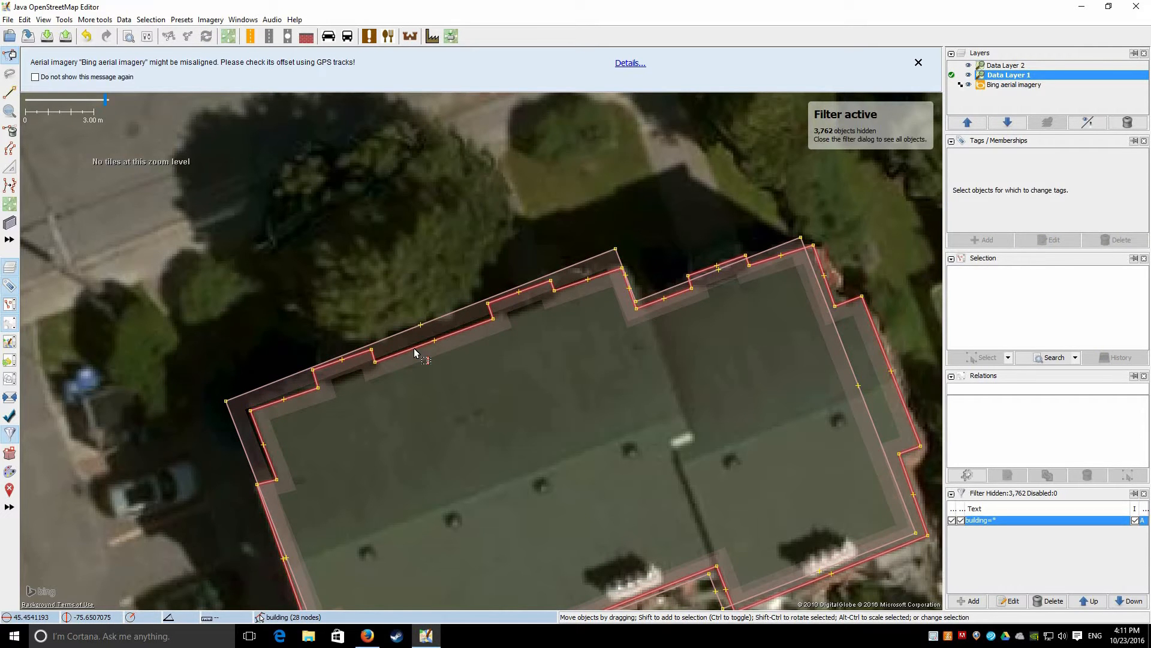
click(414, 348)
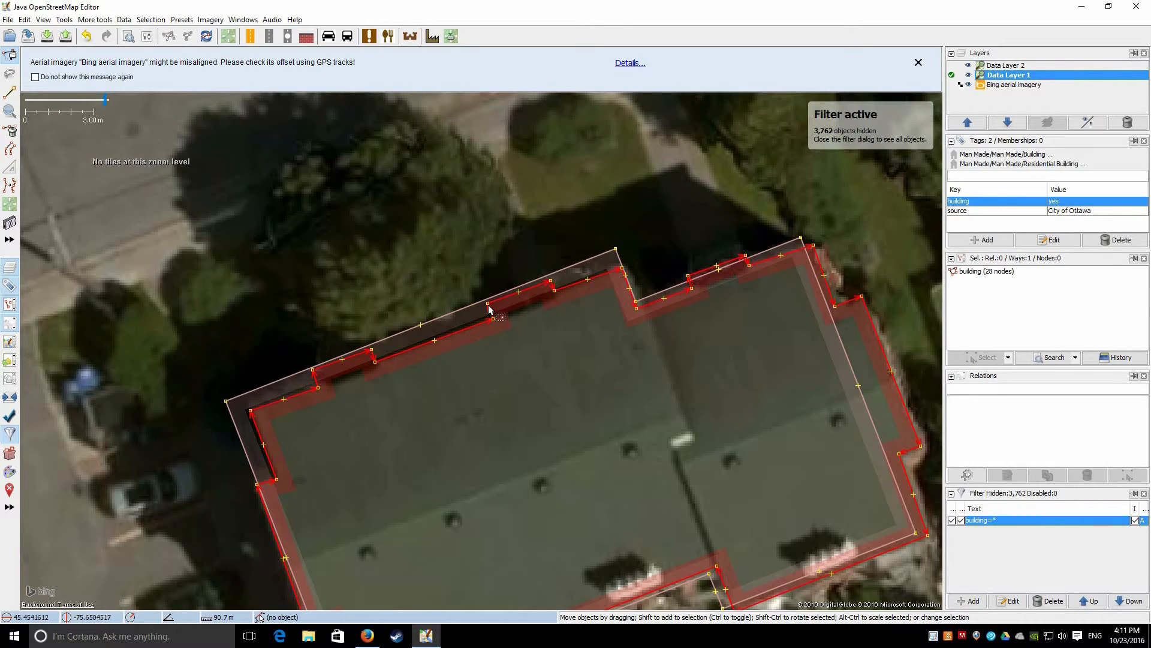
click(453, 315)
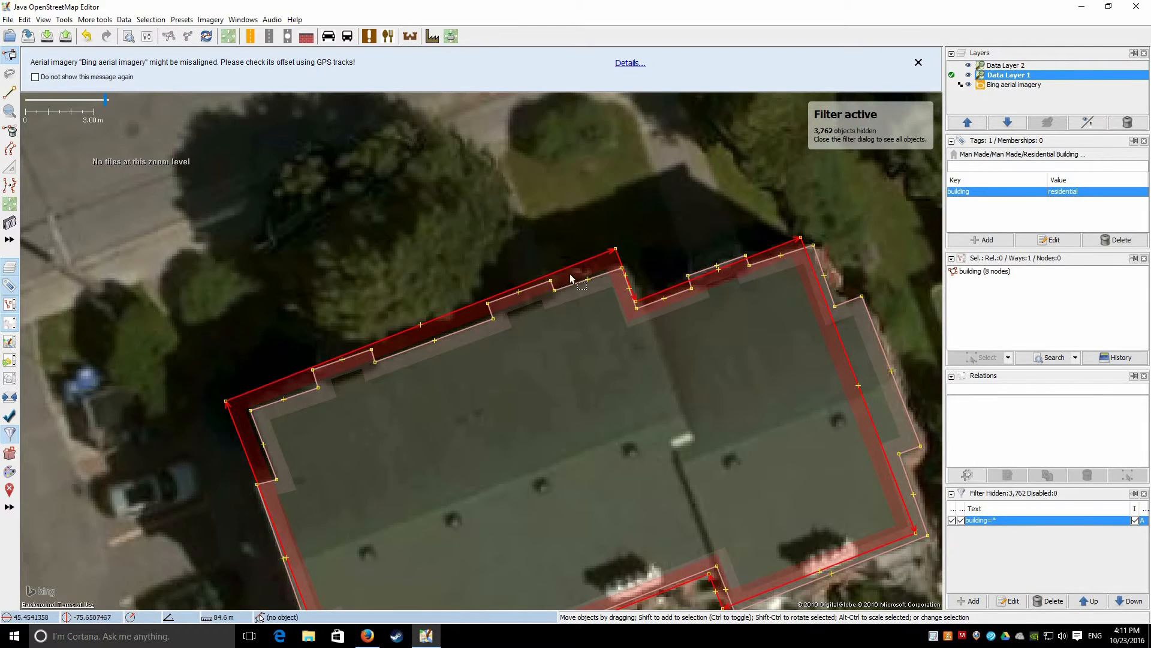
drag(603, 335, 572, 294)
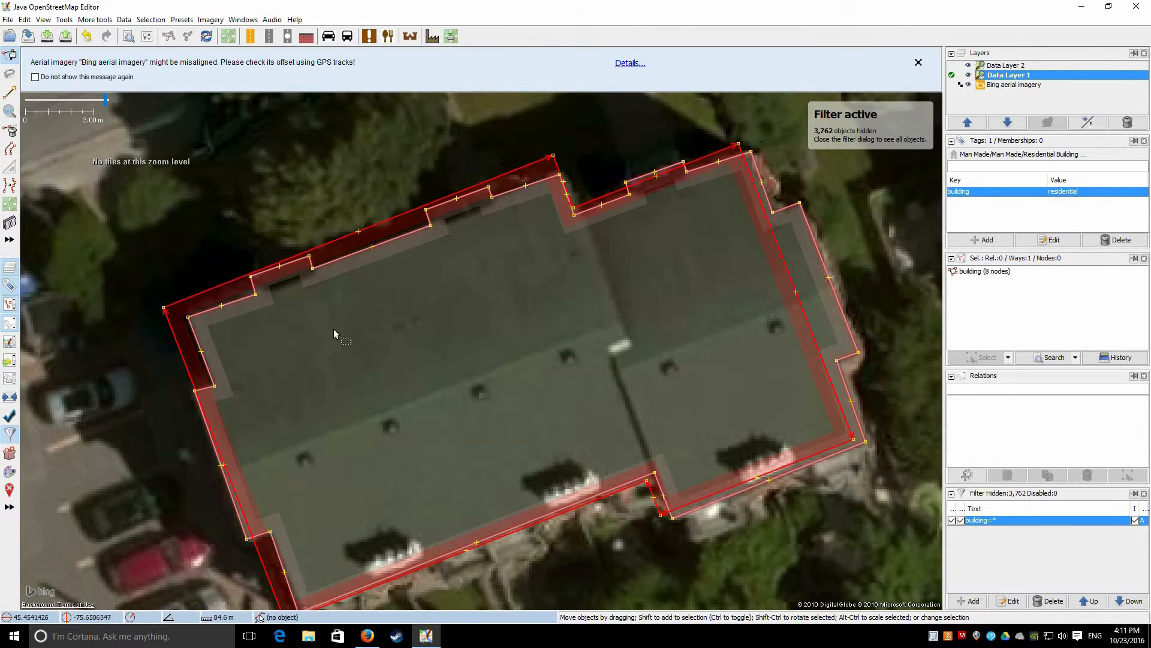
drag(816, 227, 711, 253)
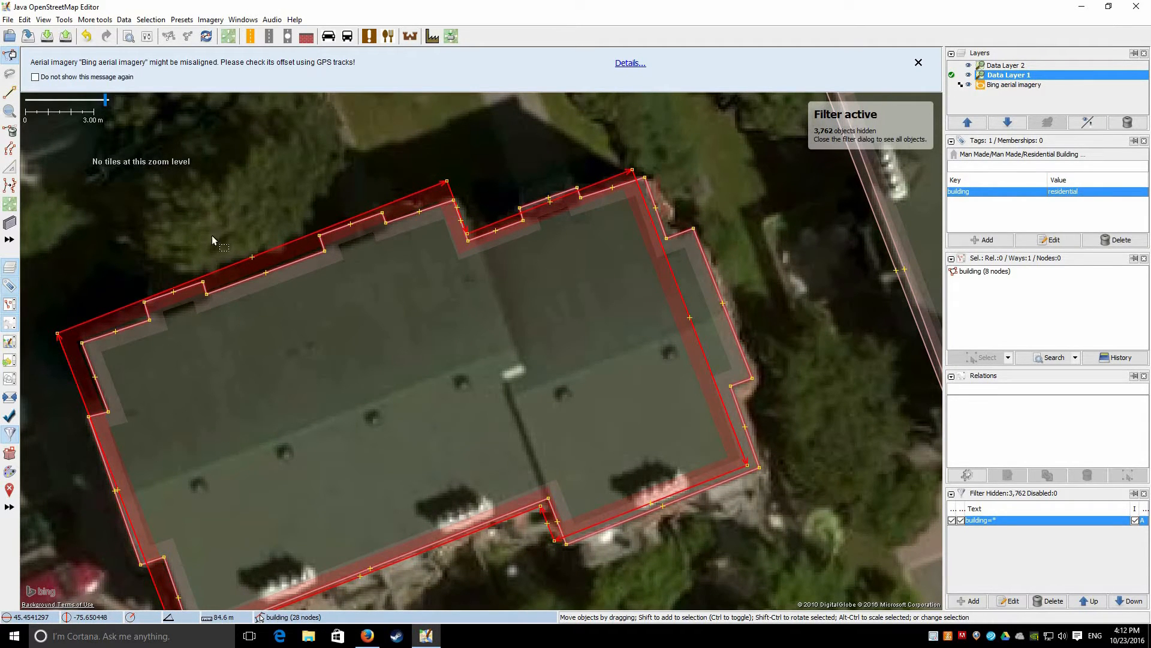
drag(392, 183, 541, 144)
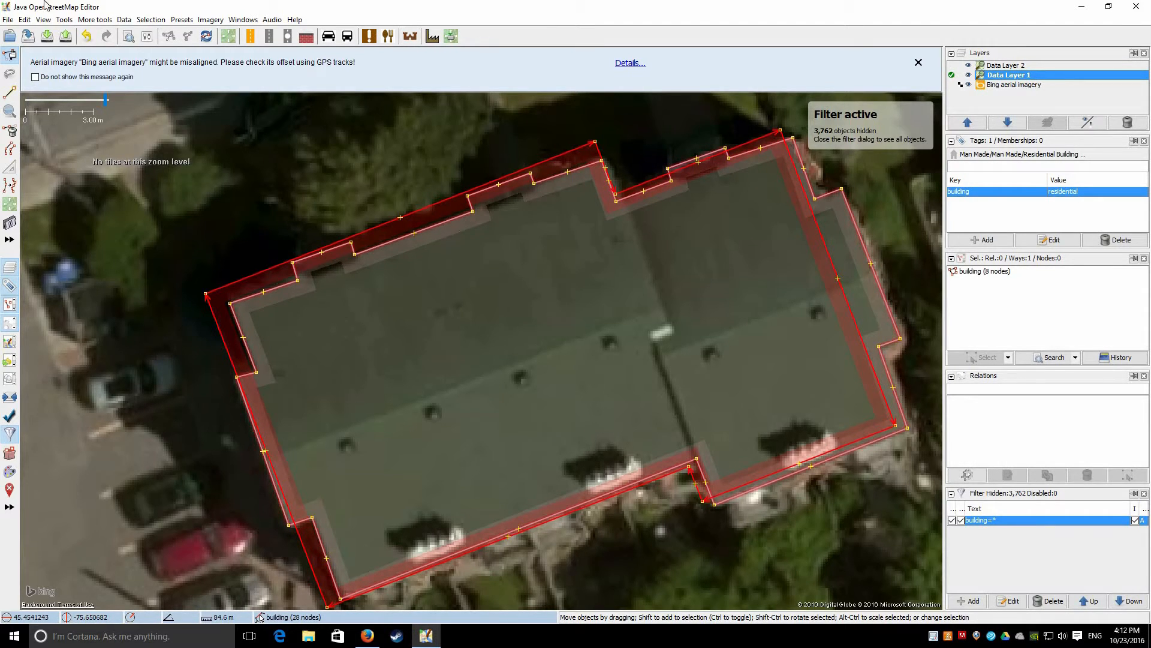
shift+click(384, 243)
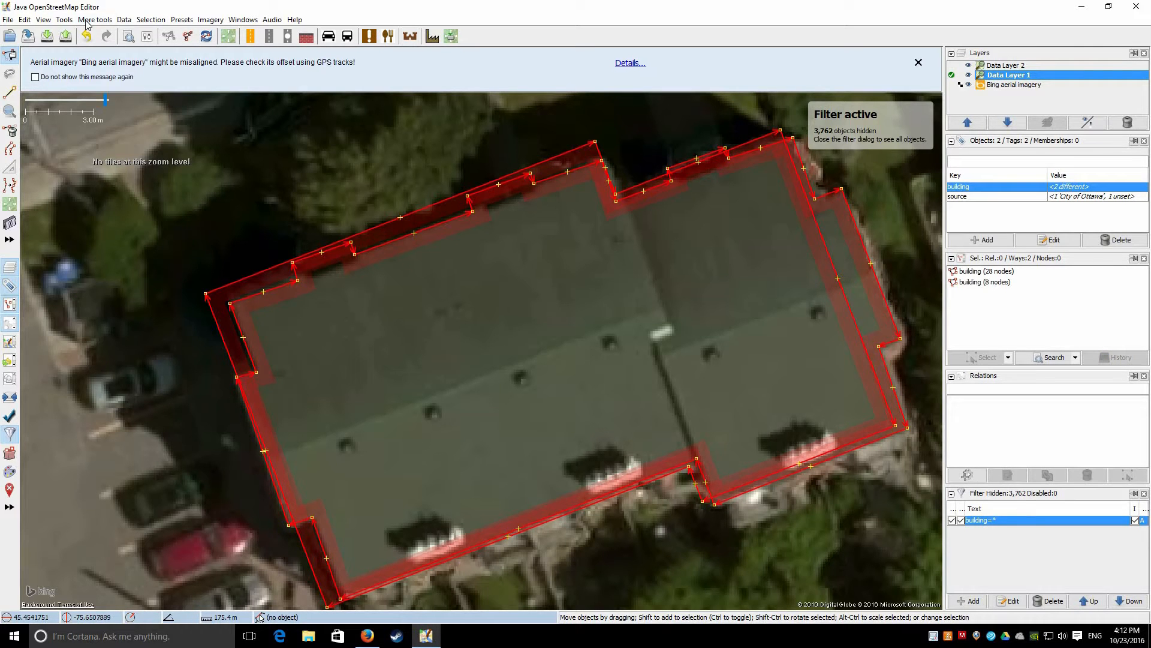
Replace Geometry on the old outline, resolving tags to building=residential and source=City of Ottawa
click(88, 22)
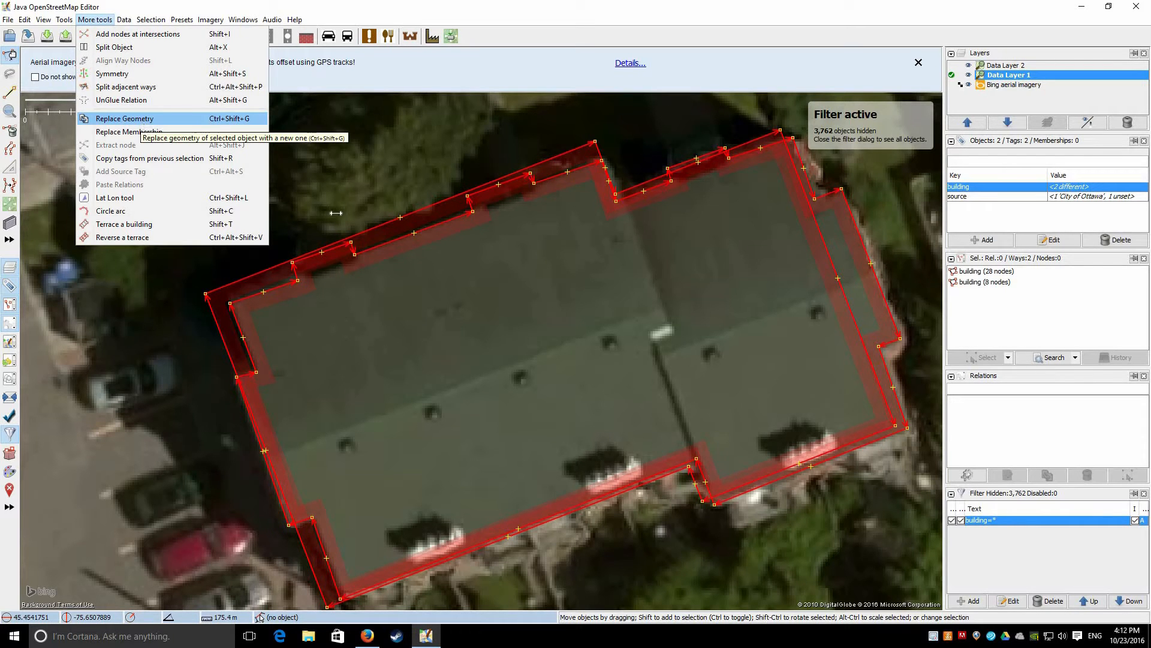
key(Return)
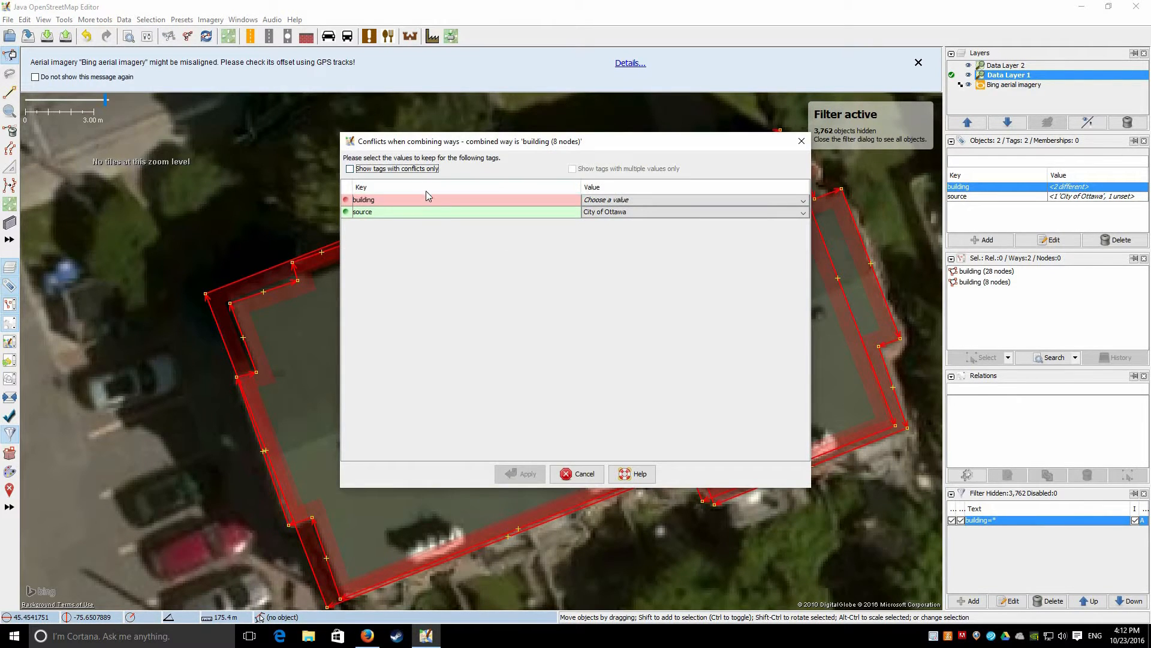
drag(480, 143, 356, 175)
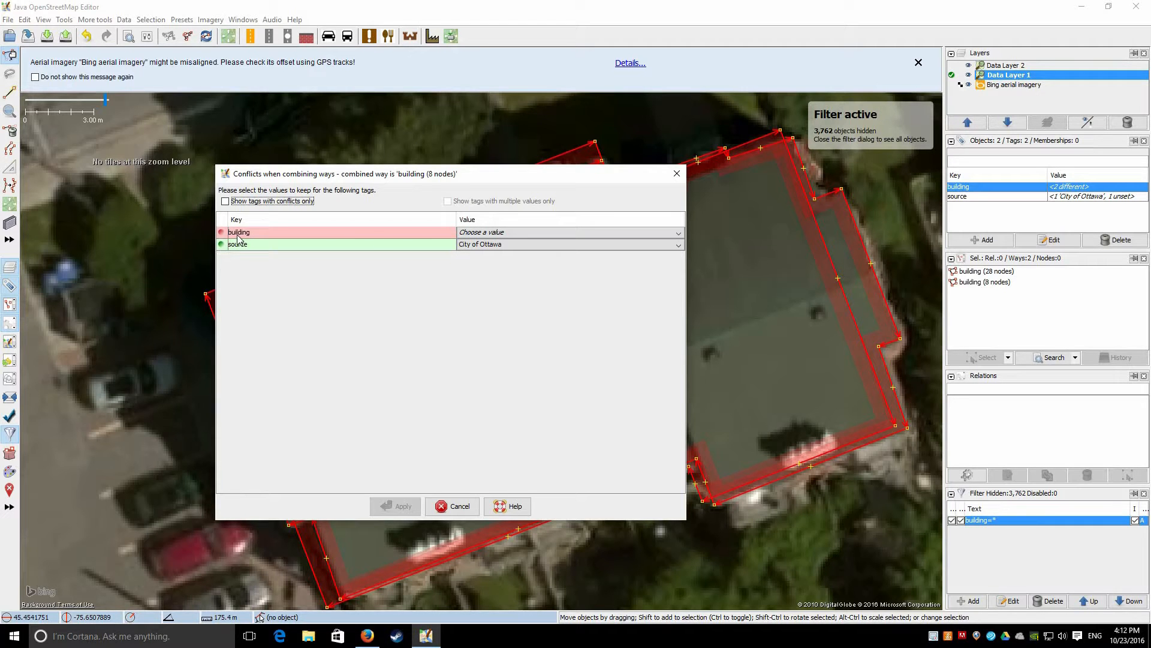
click(497, 233)
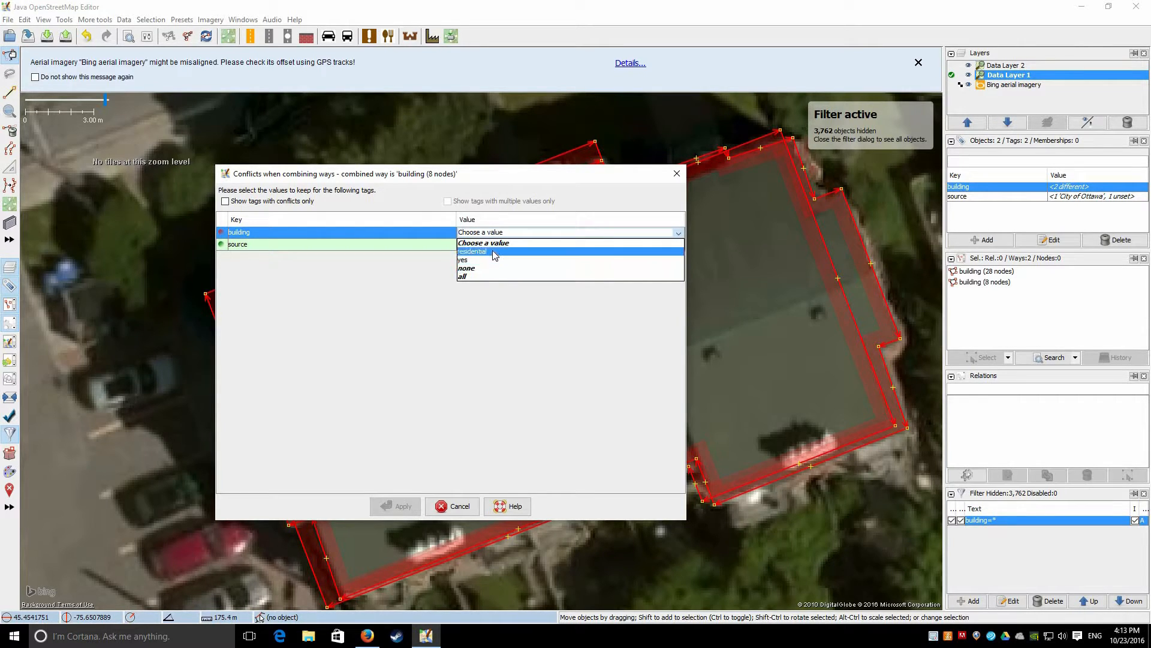
key(Return)
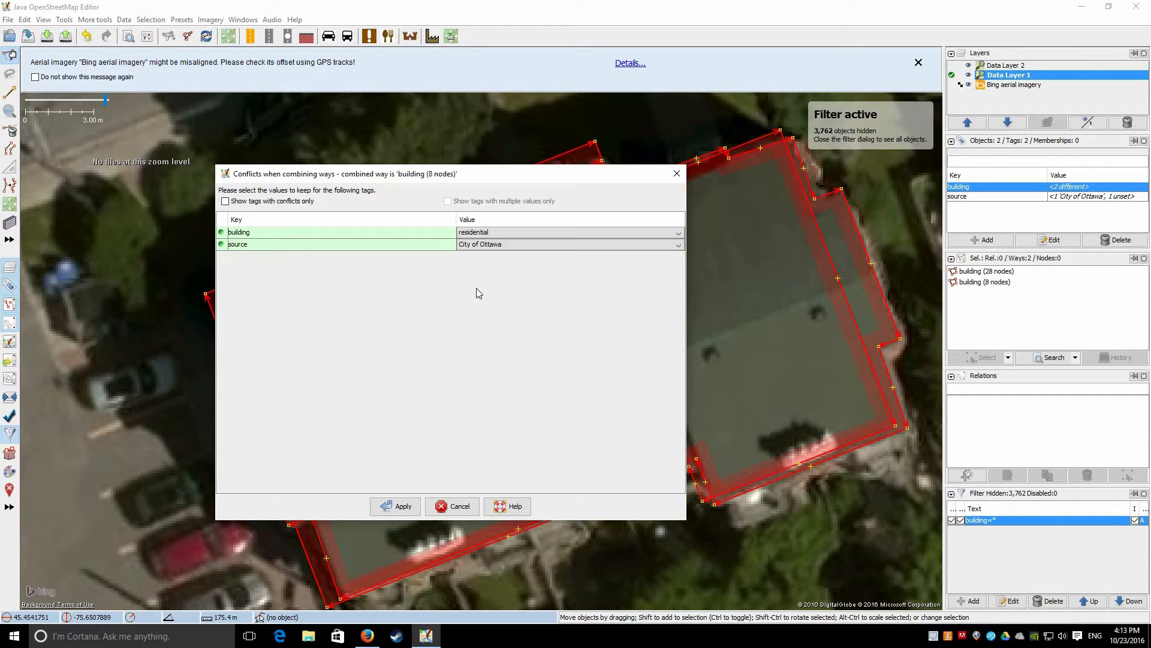
click(498, 246)
click(626, 328)
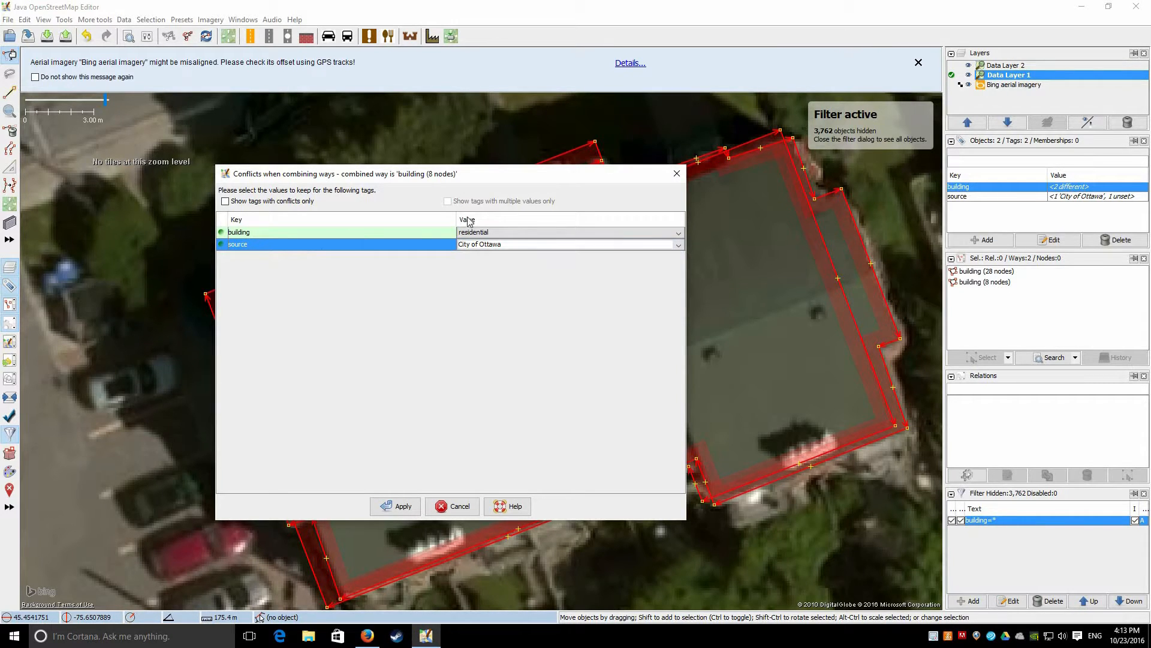
click(552, 307)
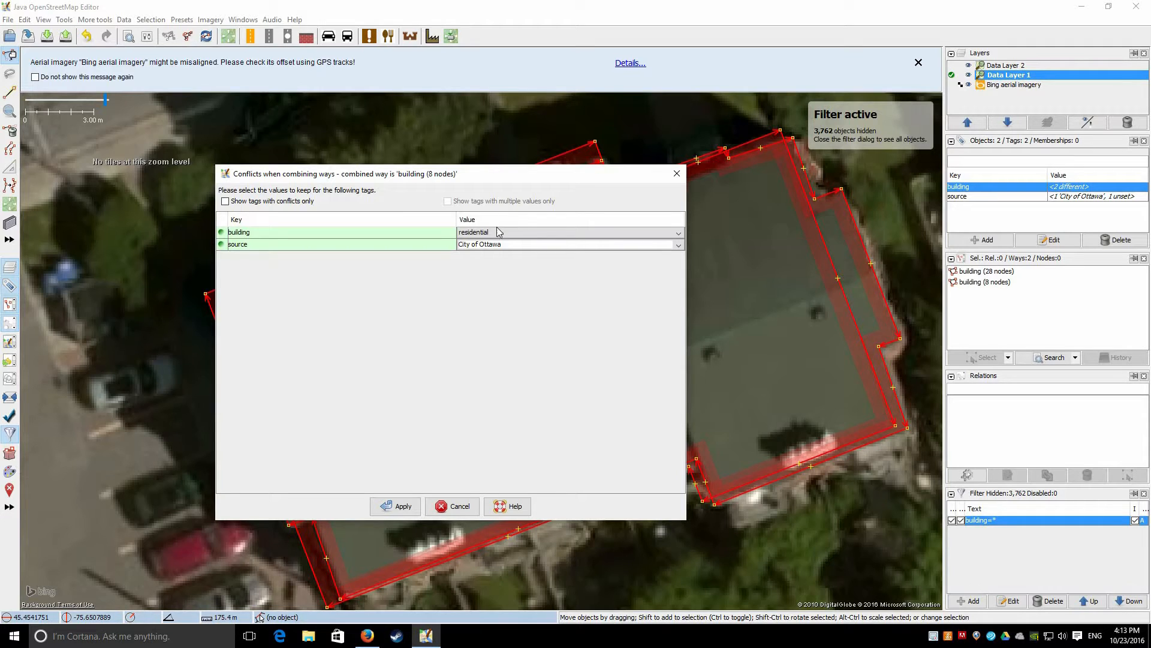
click(486, 245)
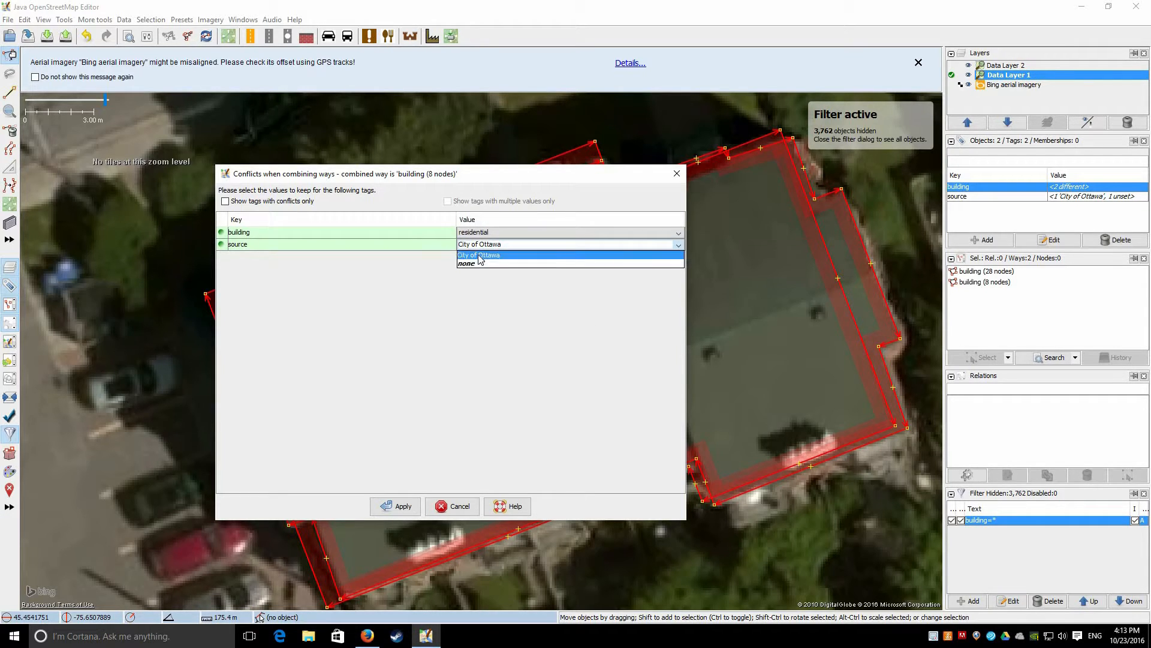
click(395, 357)
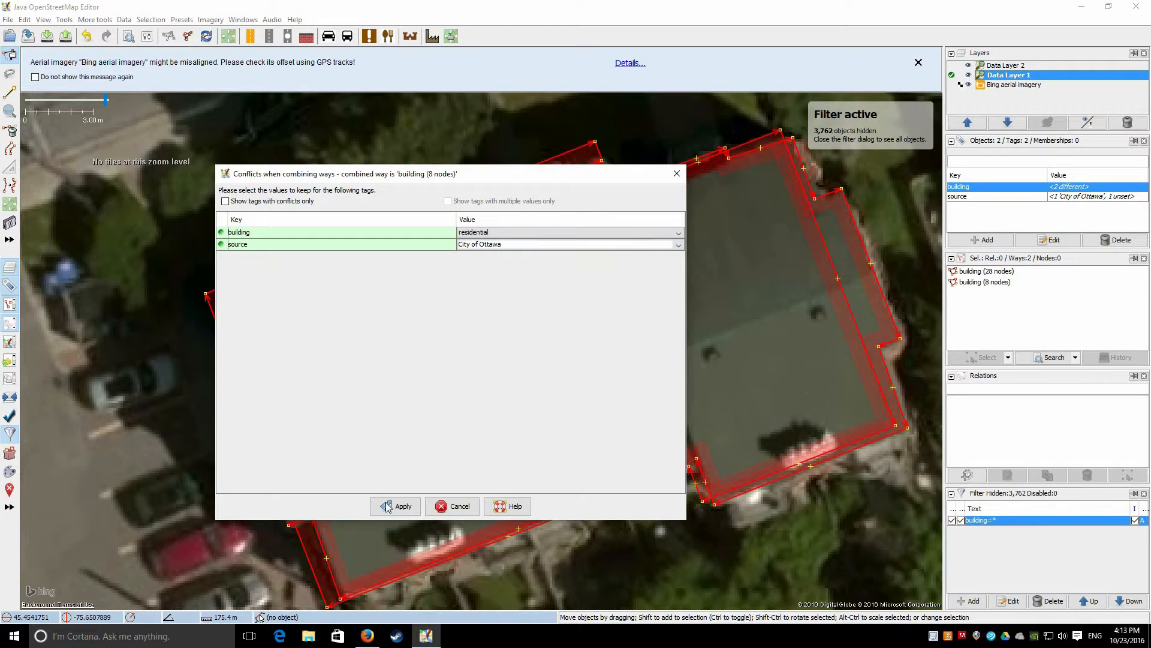
click(400, 506)
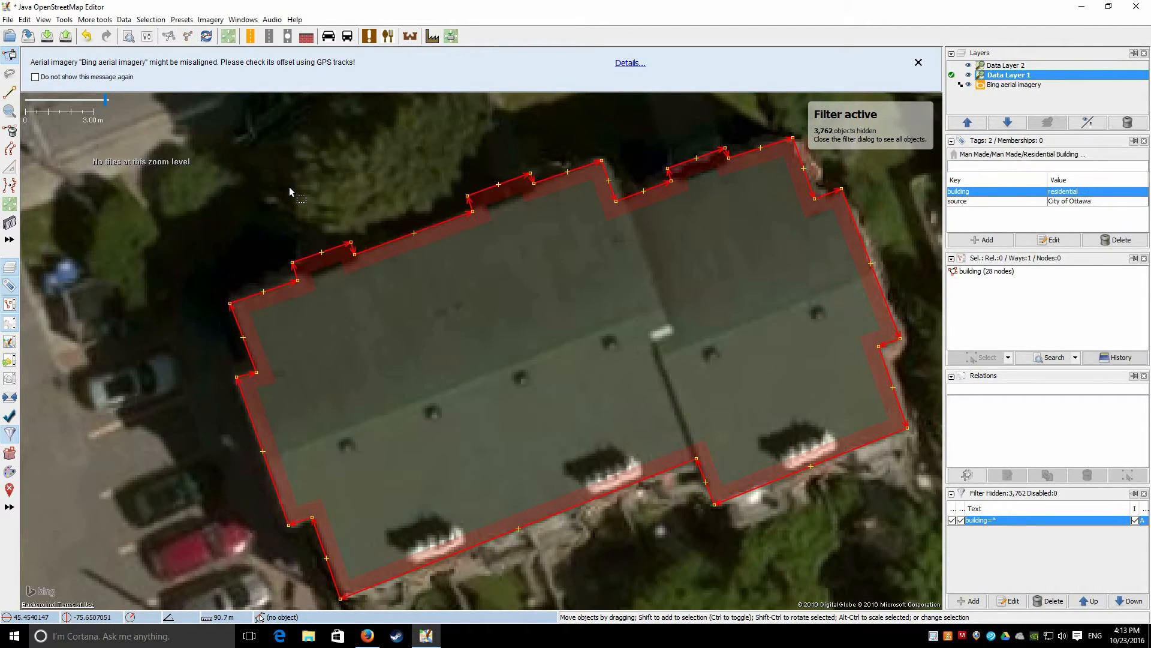
click(222, 280)
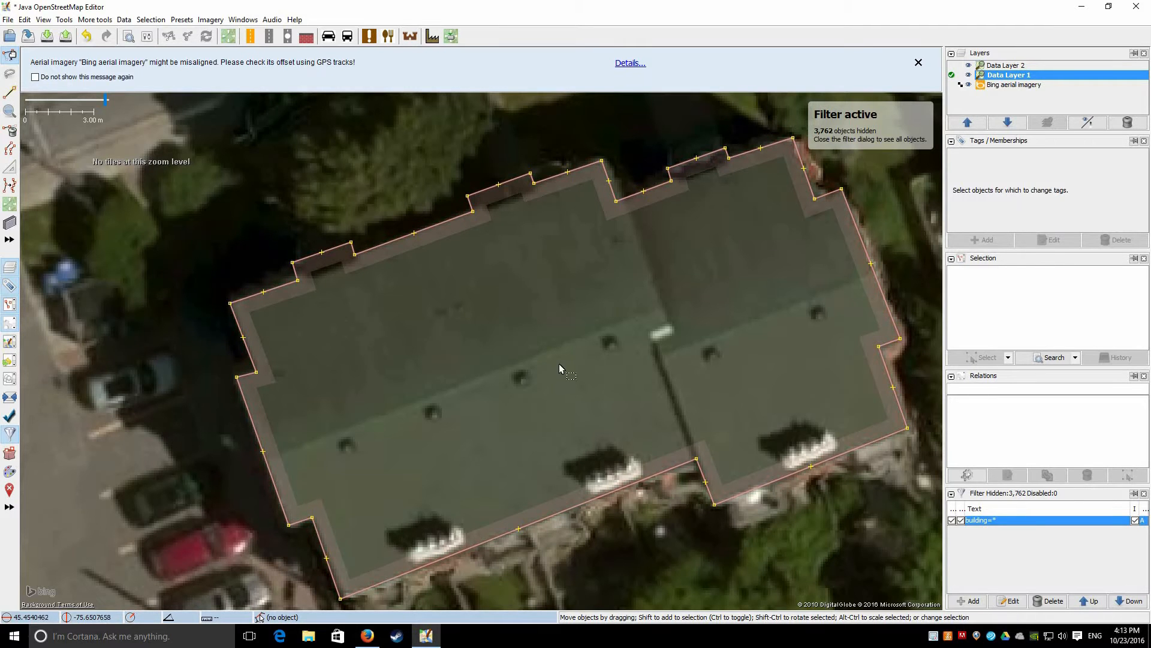
click(531, 297)
drag(708, 283, 548, 293)
scroll(546, 305, down, 3)
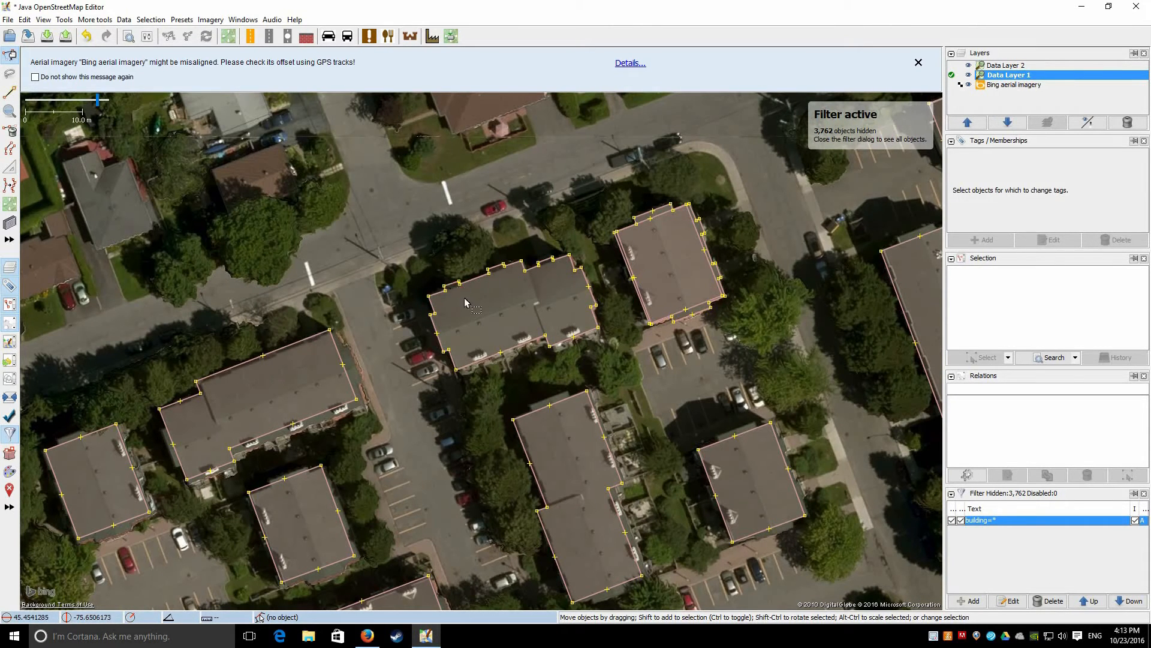
scroll(509, 276, up, 2)
click(603, 386)
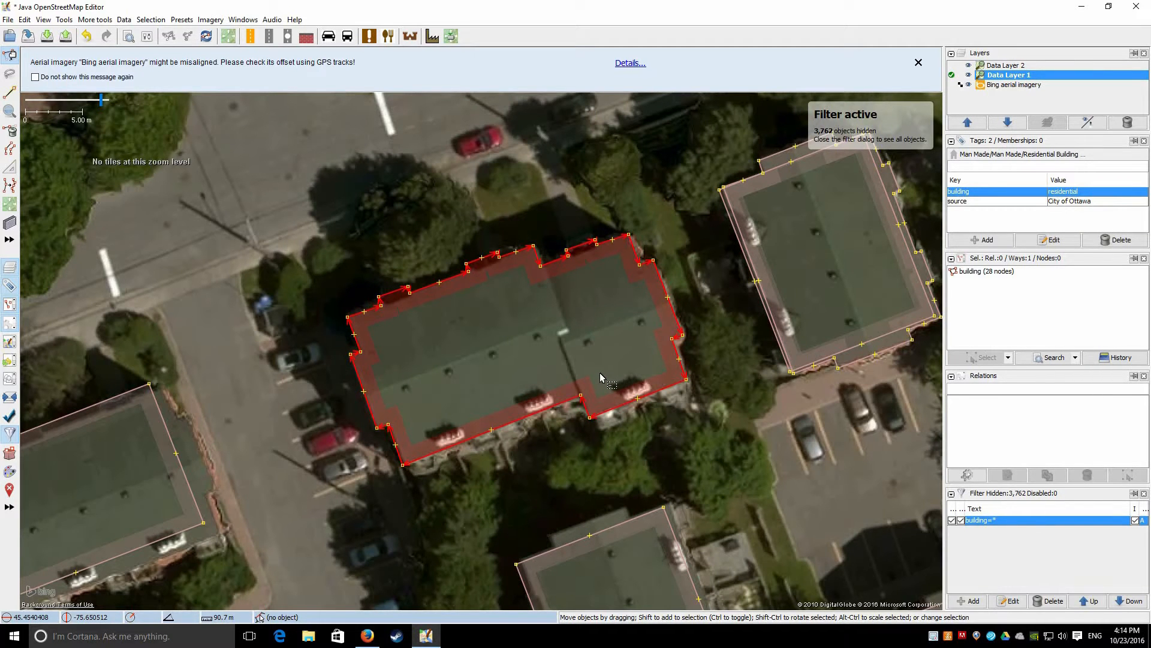
Show the merged building's edit history with Ctrl+H and inspect it
key(ctrl+h)
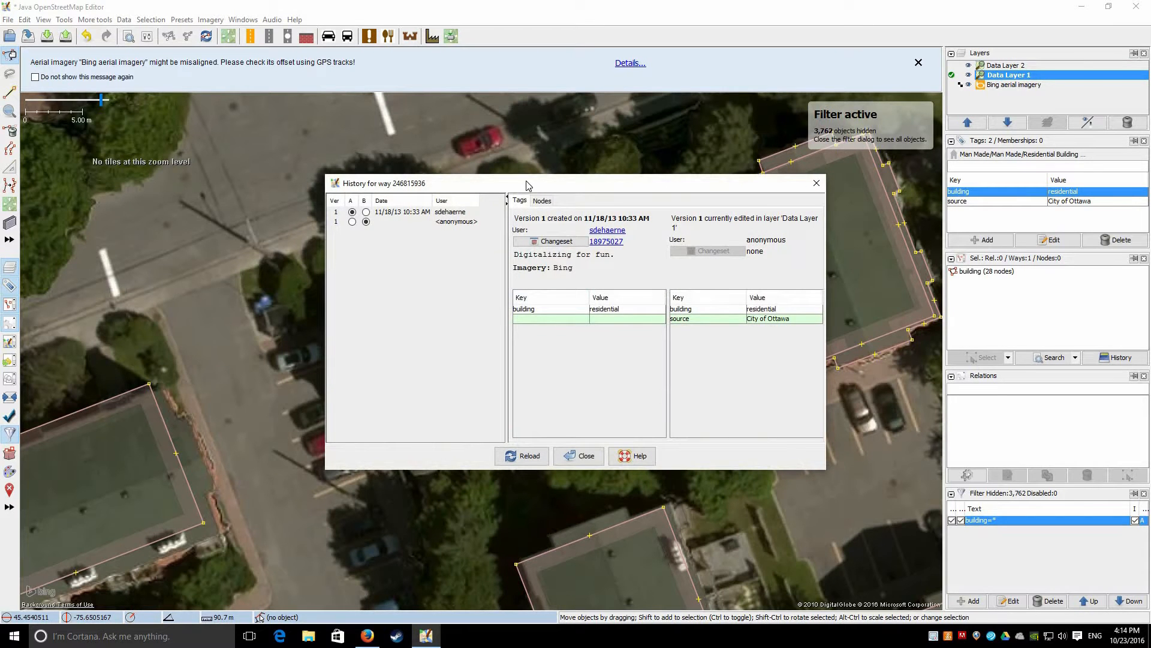
drag(534, 187, 372, 162)
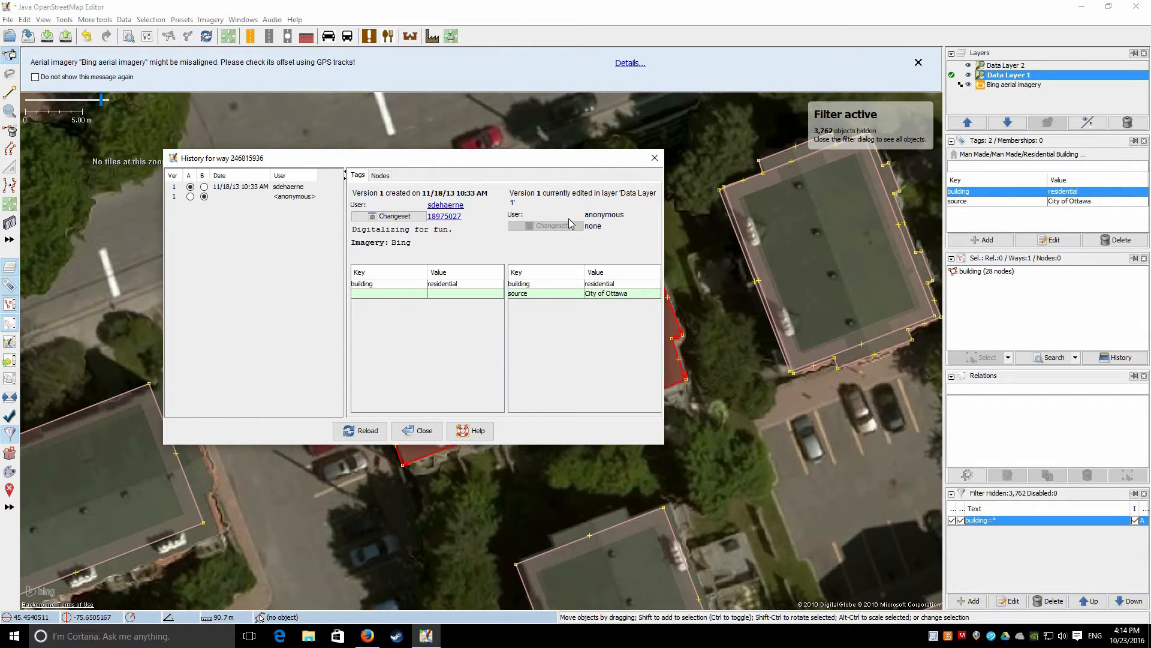
drag(360, 163, 547, 219)
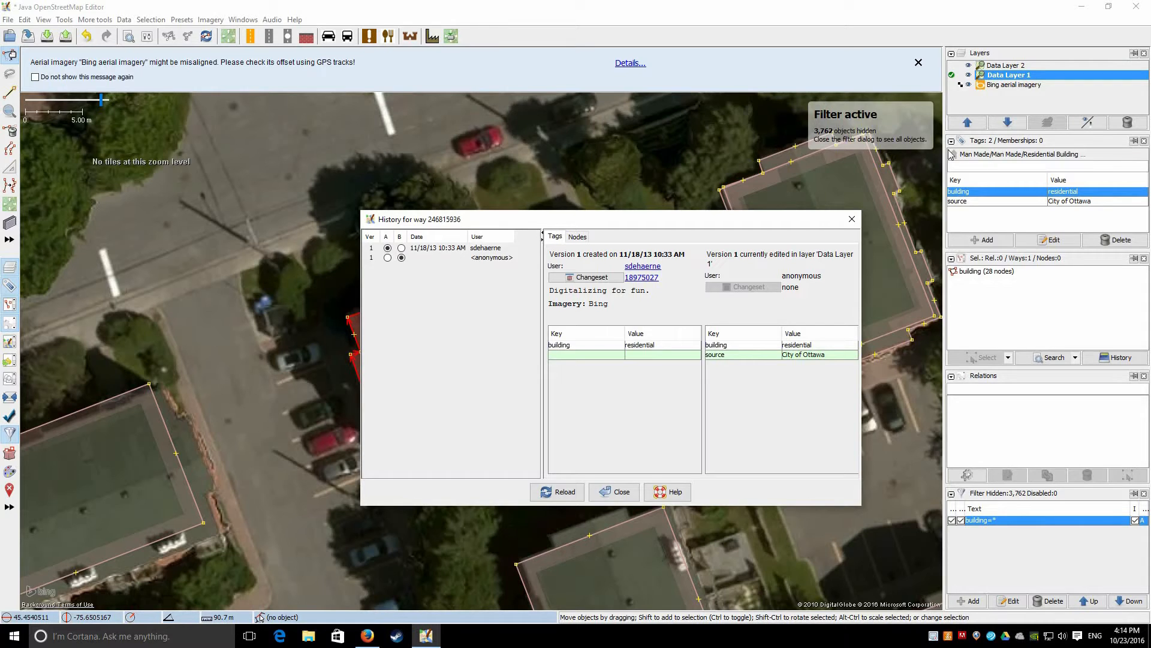
drag(506, 219, 874, 146)
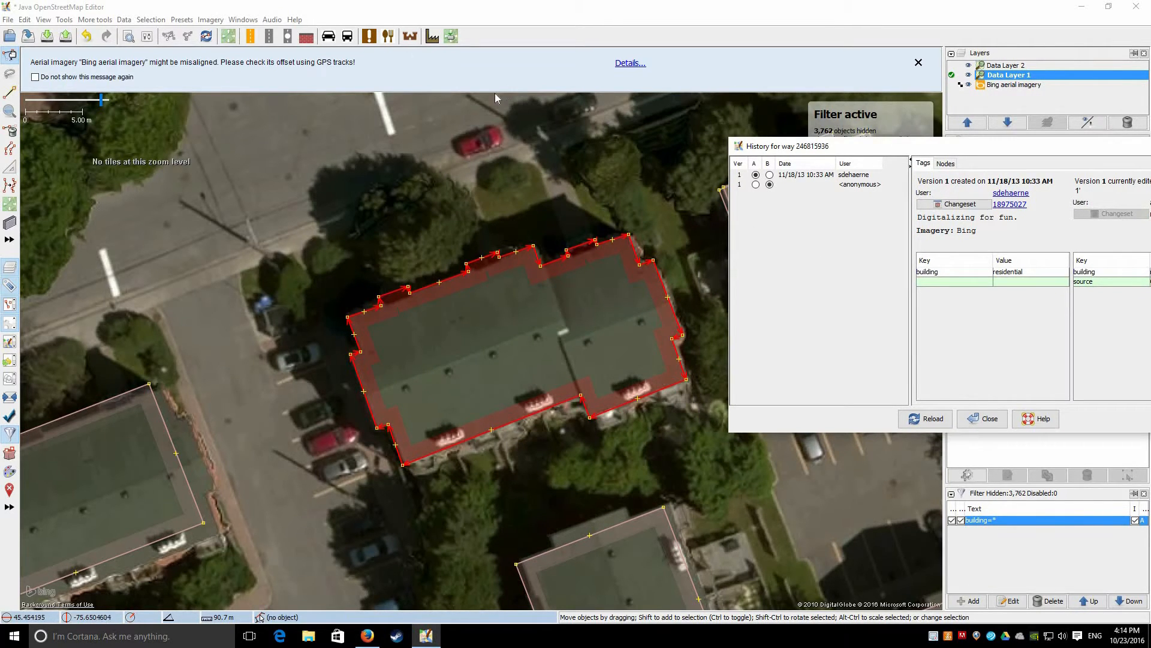
drag(854, 145, 437, 94)
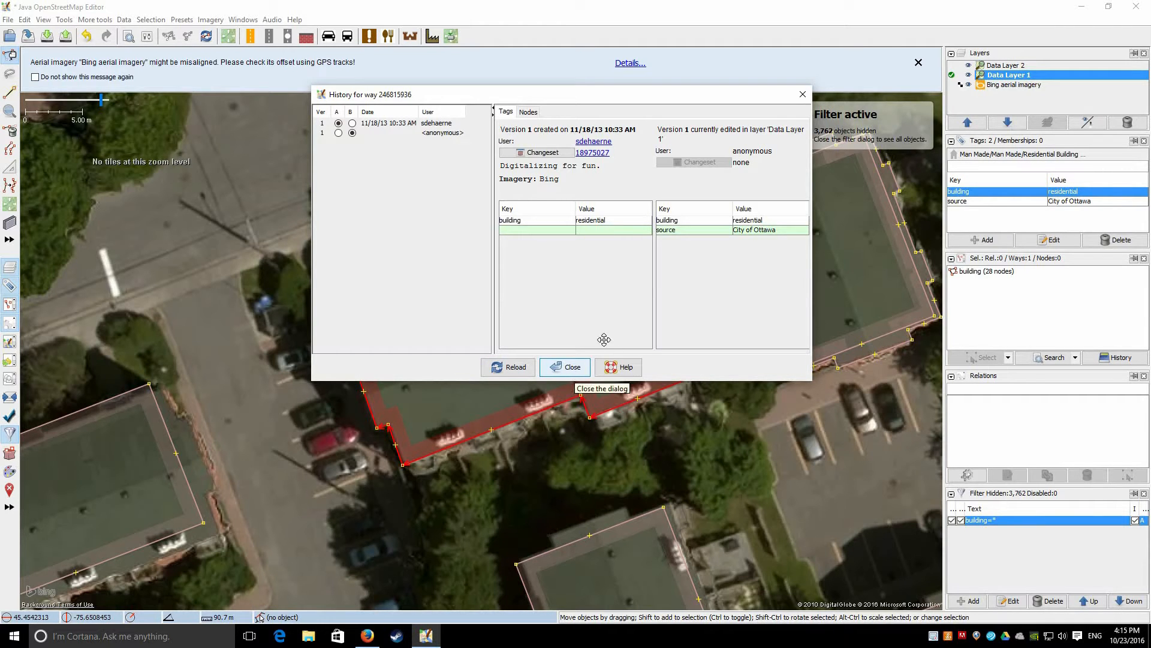
Close the history and select the neighbouring building's 4-node residential outline
click(556, 361)
drag(726, 216, 517, 239)
click(518, 240)
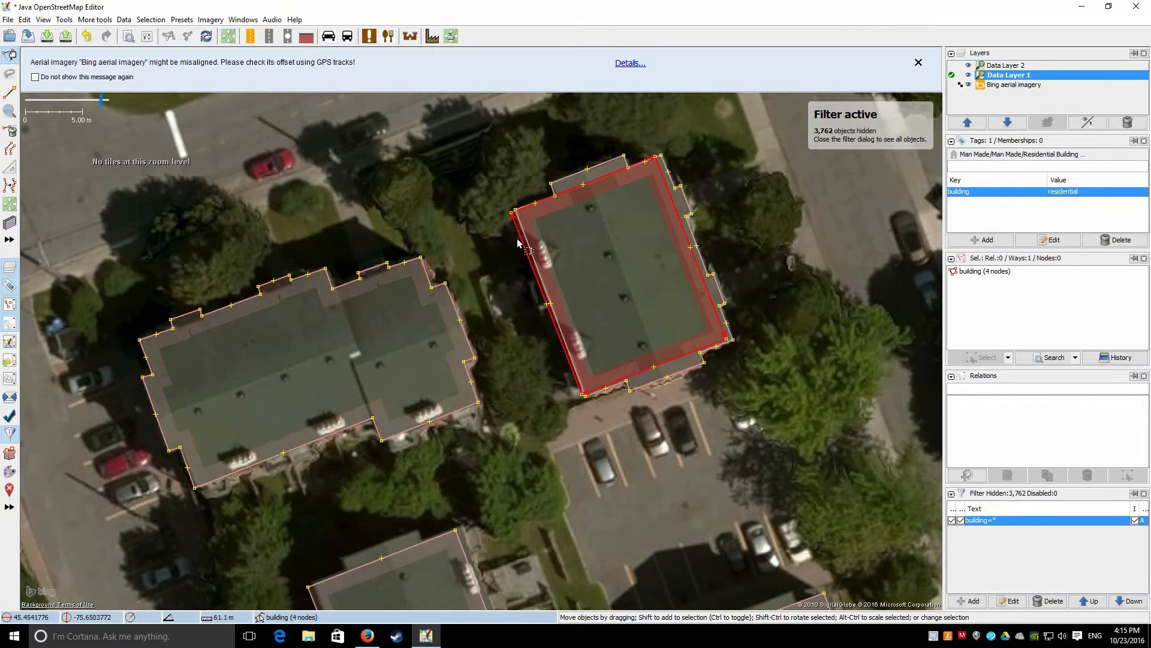
Look over the next houses, make Data Layer 1 active, and clear the building selection
scroll(568, 184, up, 2)
click(569, 186)
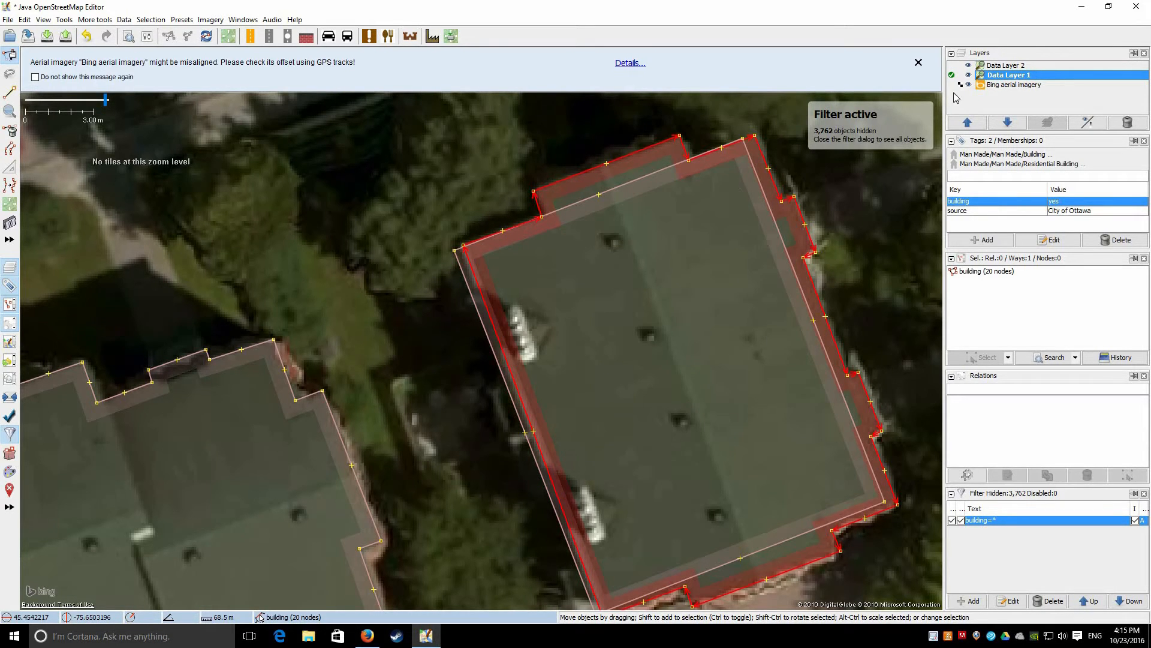
scroll(647, 181, down, 2)
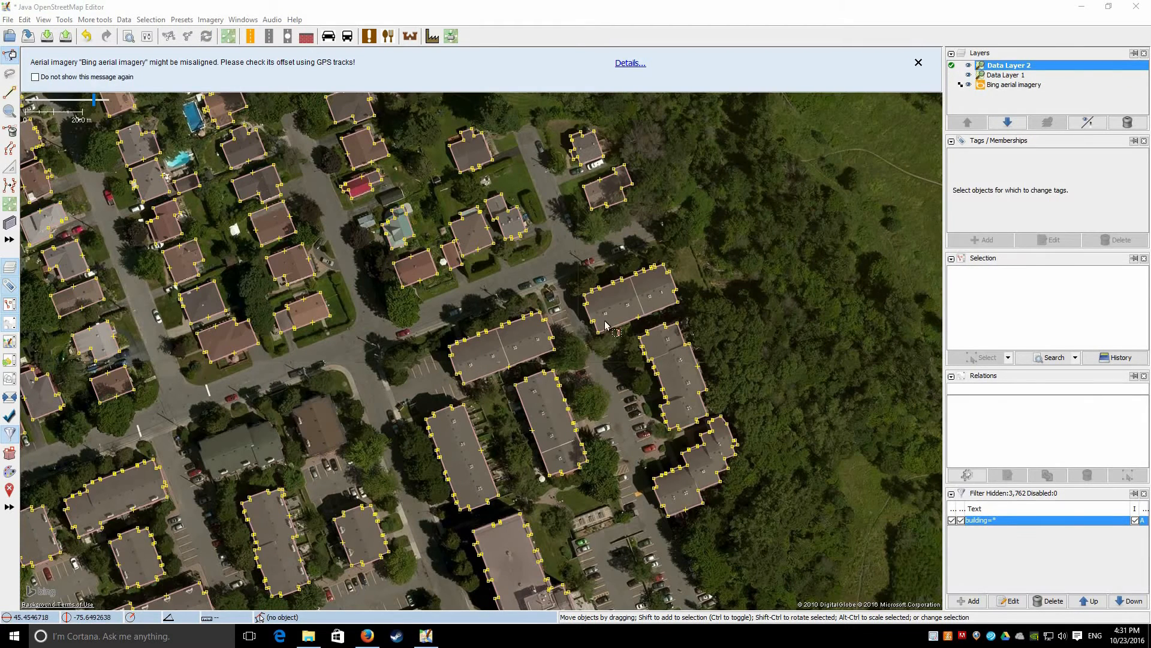
drag(319, 366, 437, 357)
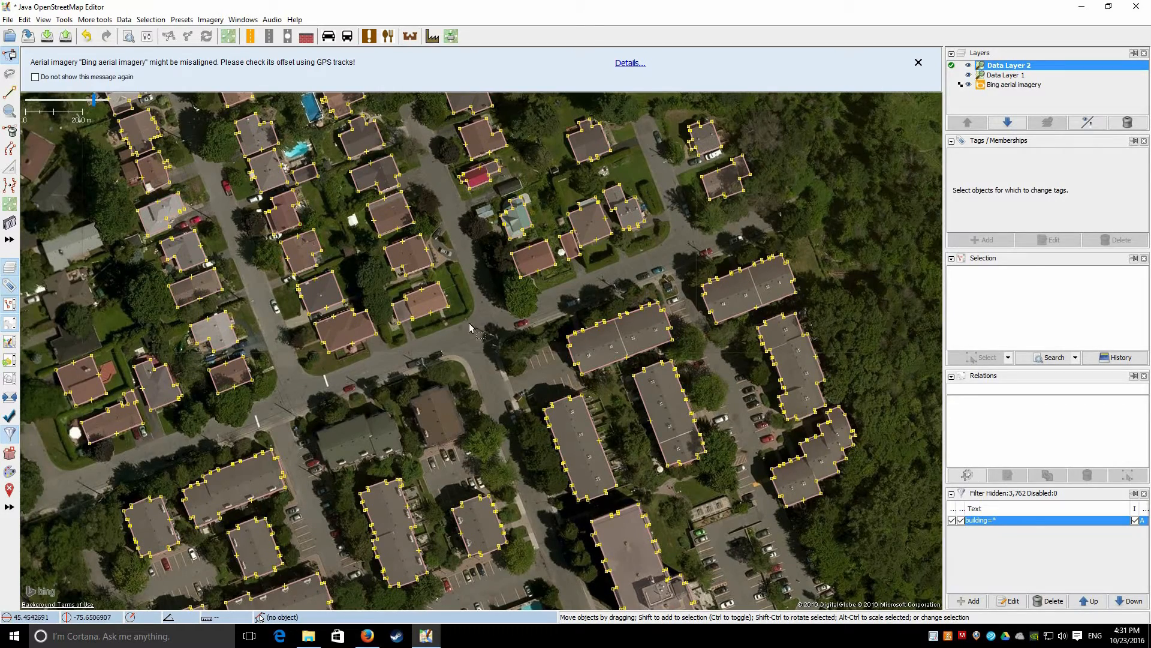
scroll(342, 377, down, 2)
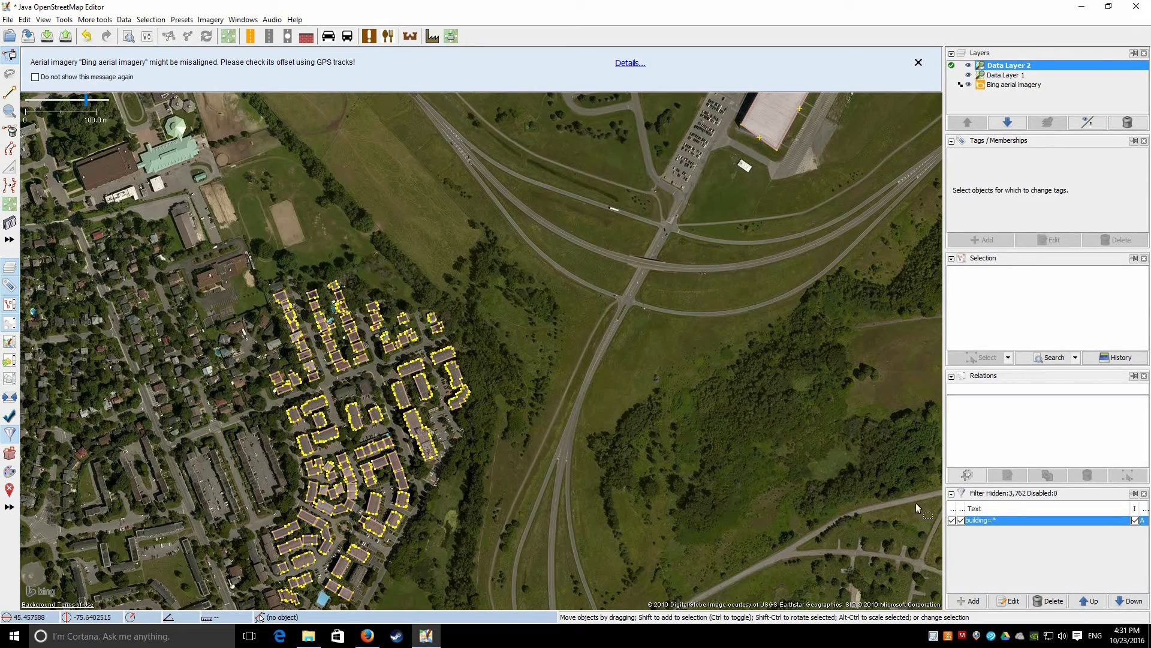
click(1006, 75)
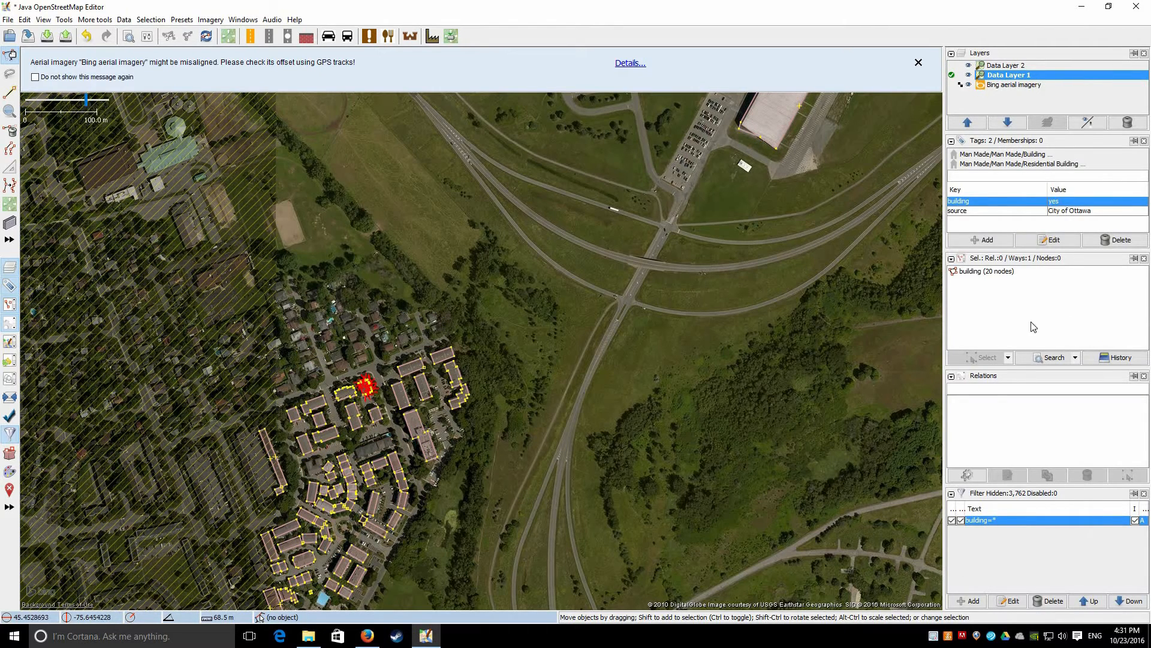
click(910, 400)
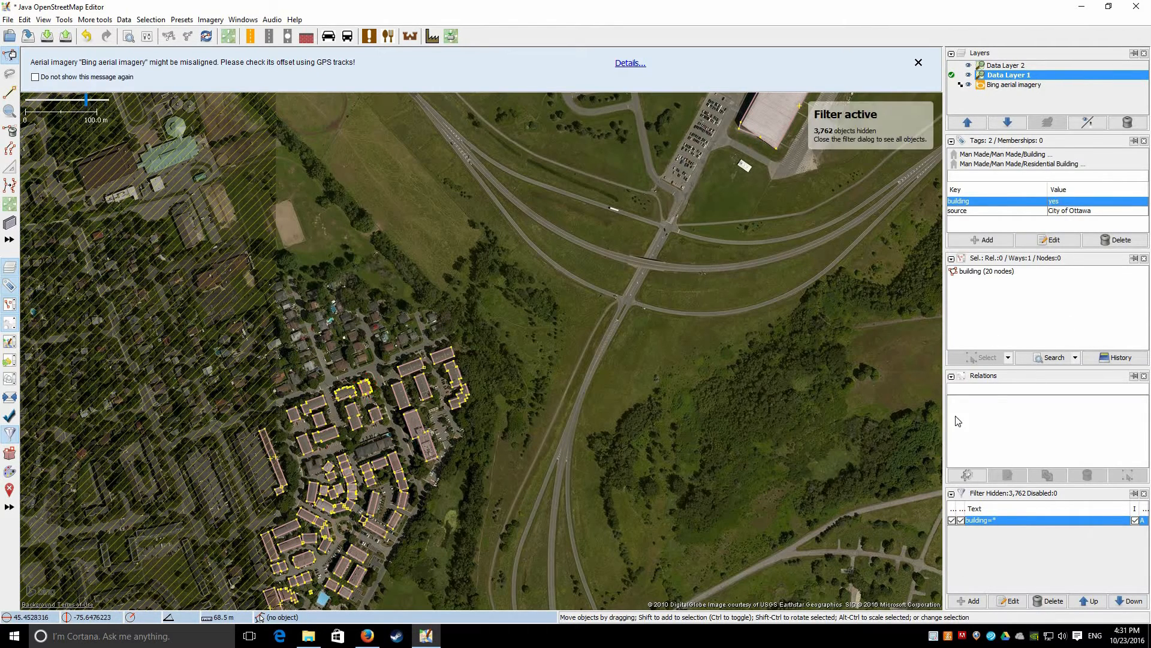
click(244, 20)
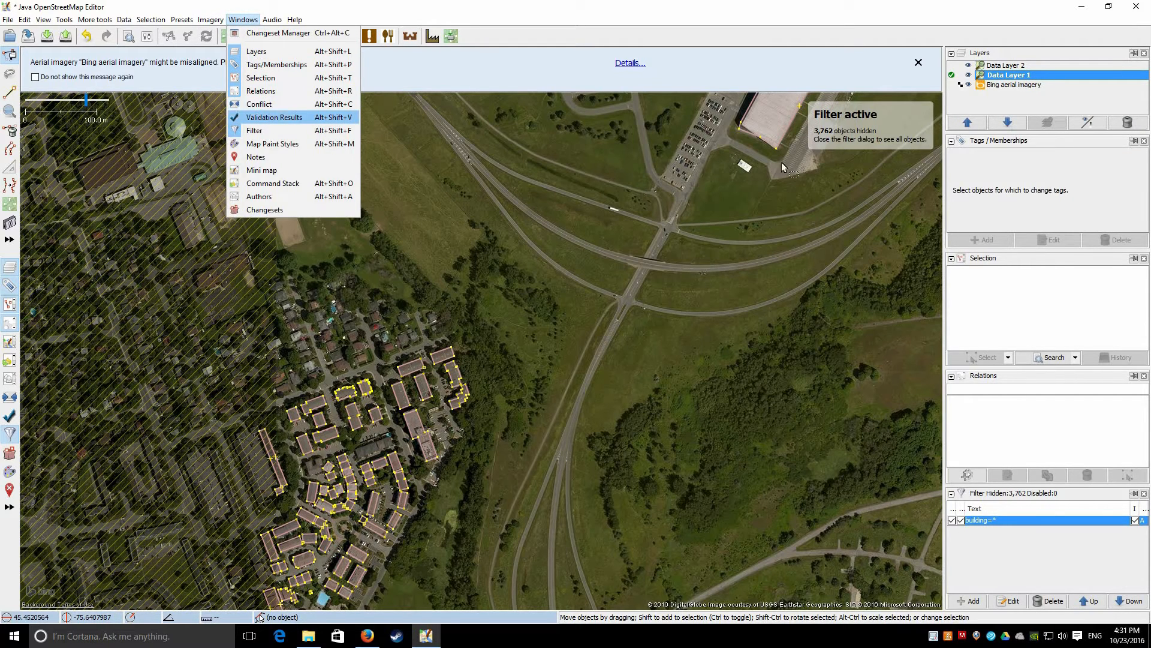
Validate Data Layer 1 and expand its 23 warnings into groups, checking both data layers
key(Return)
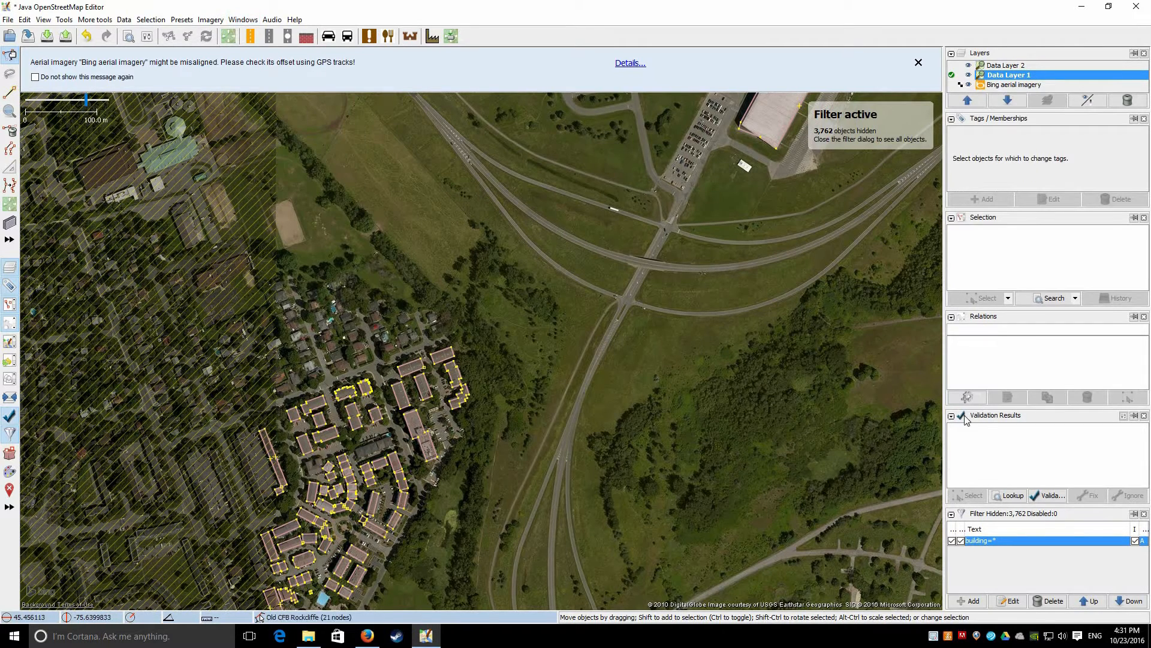
click(1045, 496)
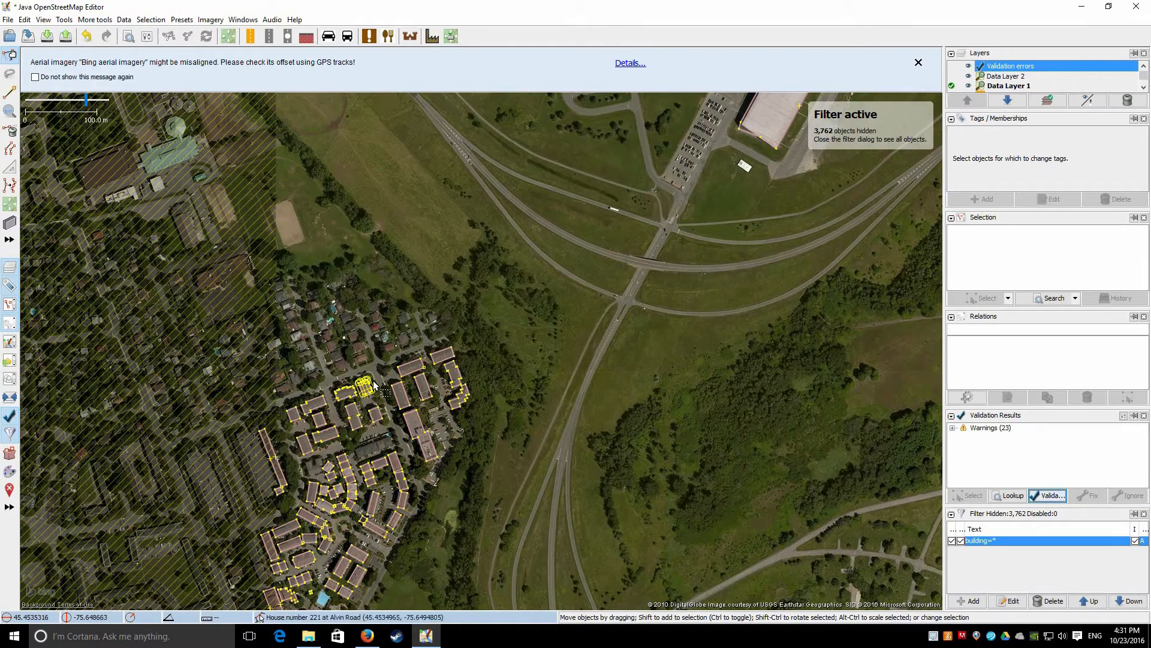
scroll(364, 389, up, 5)
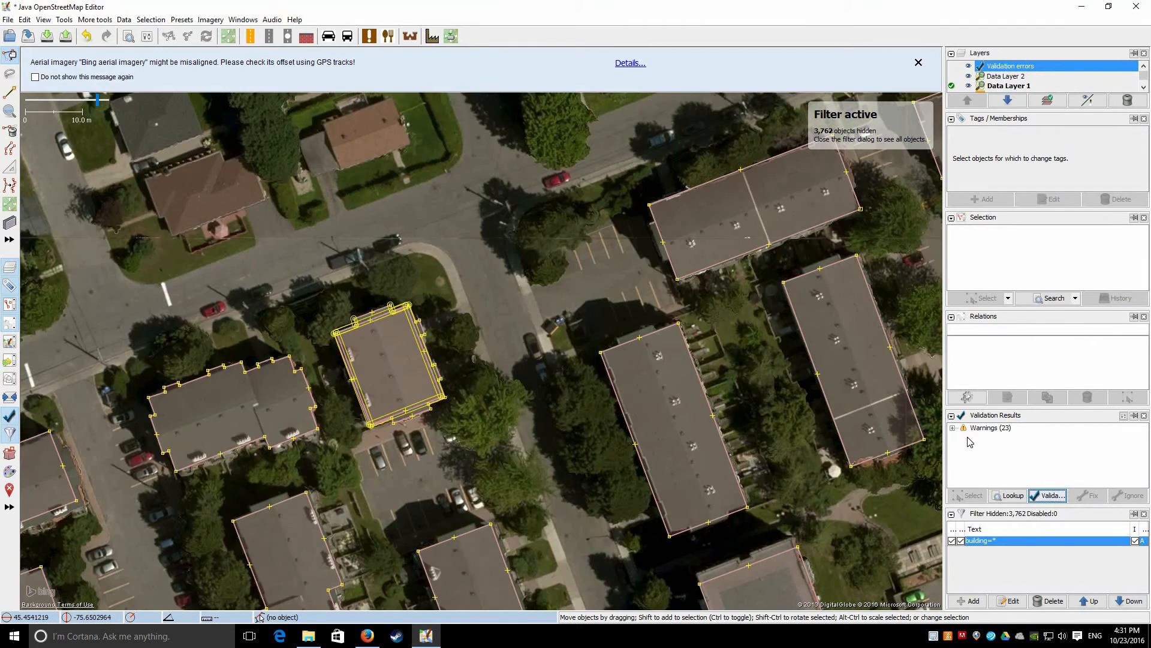
click(953, 429)
scroll(981, 474, down, 2)
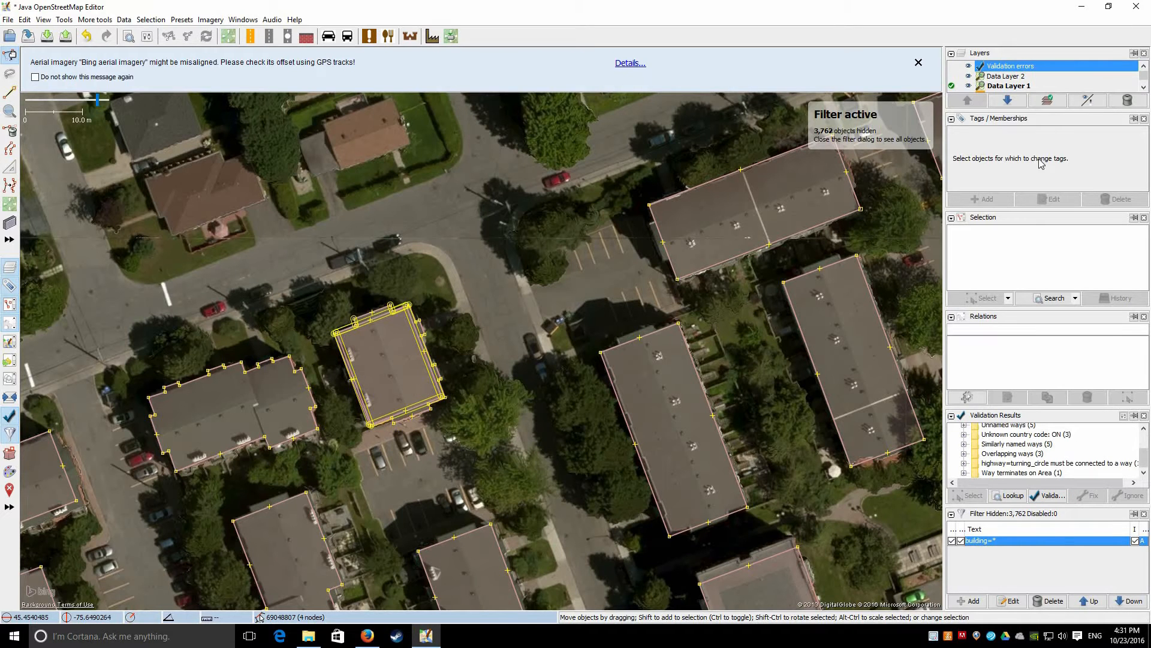
click(954, 83)
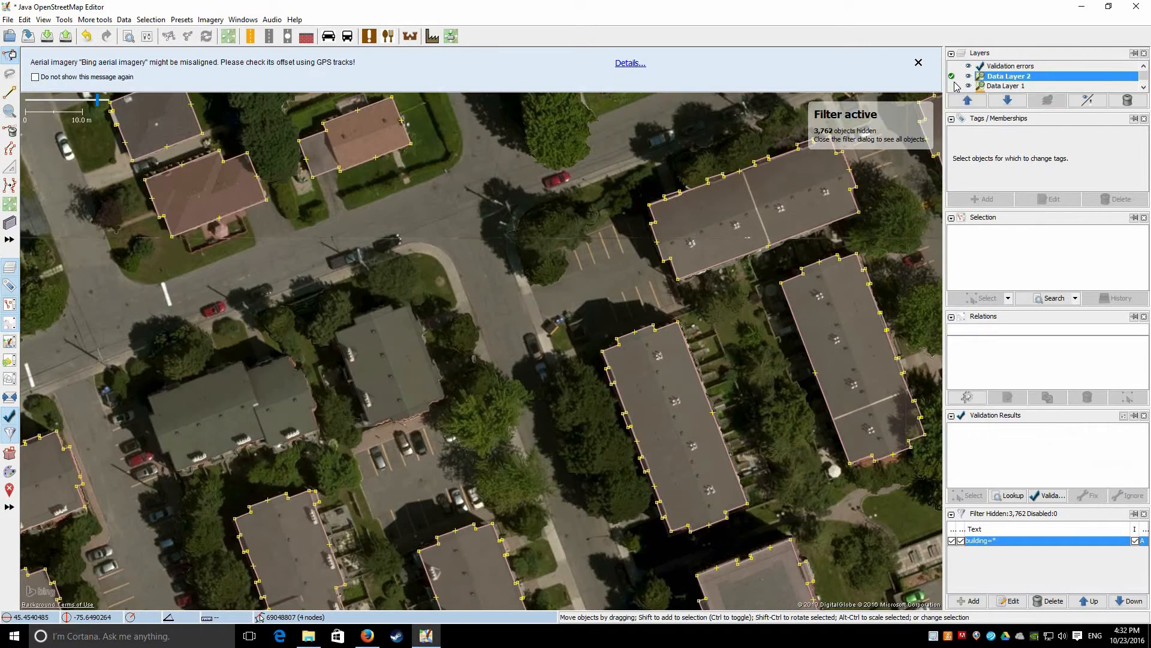
click(955, 85)
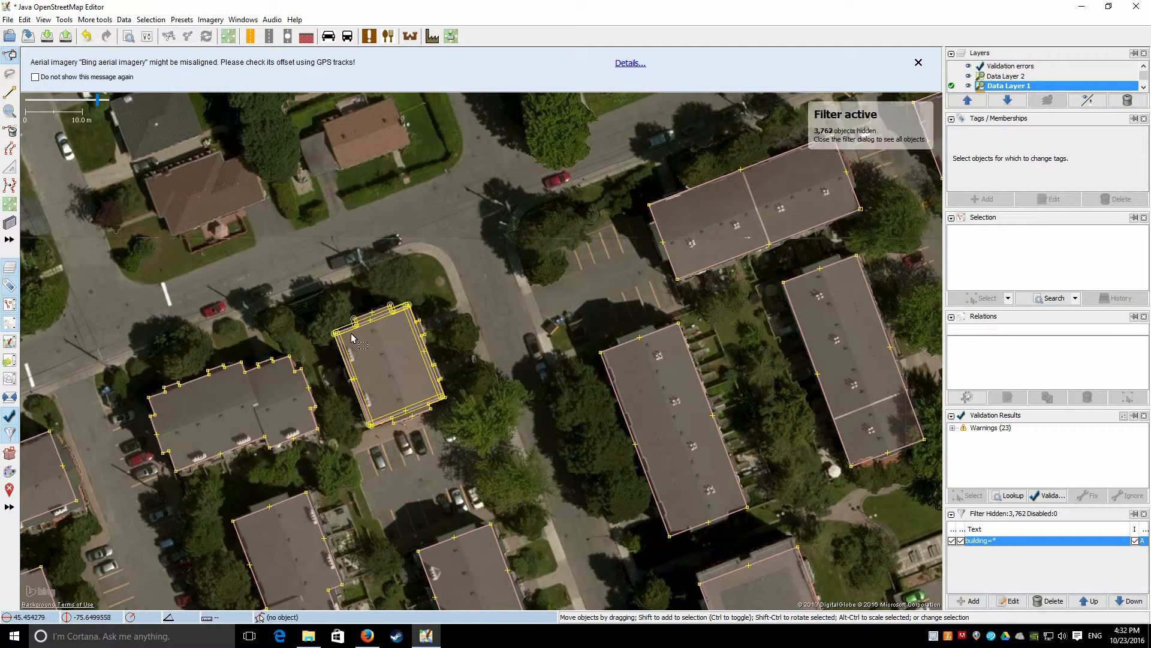
scroll(380, 322, up, 3)
click(406, 306)
click(953, 428)
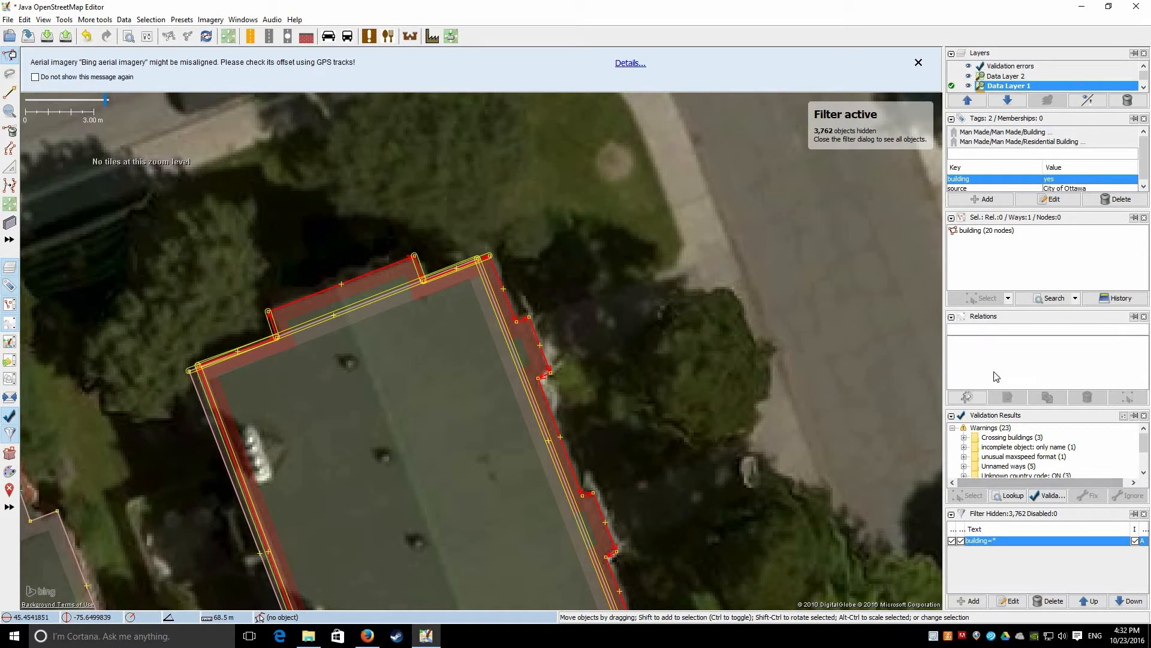
Review the 'Unknown country code: ON' warning on Hemlock Private and disable the building=* filter
drag(1001, 407, 1001, 357)
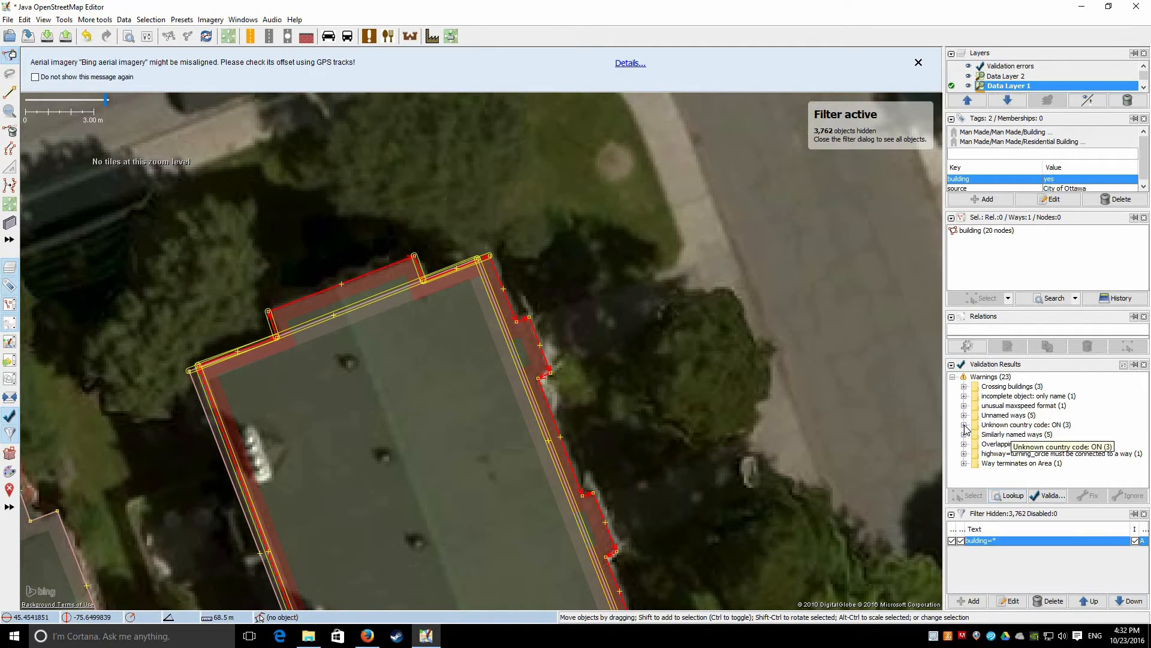
double_click(1026, 424)
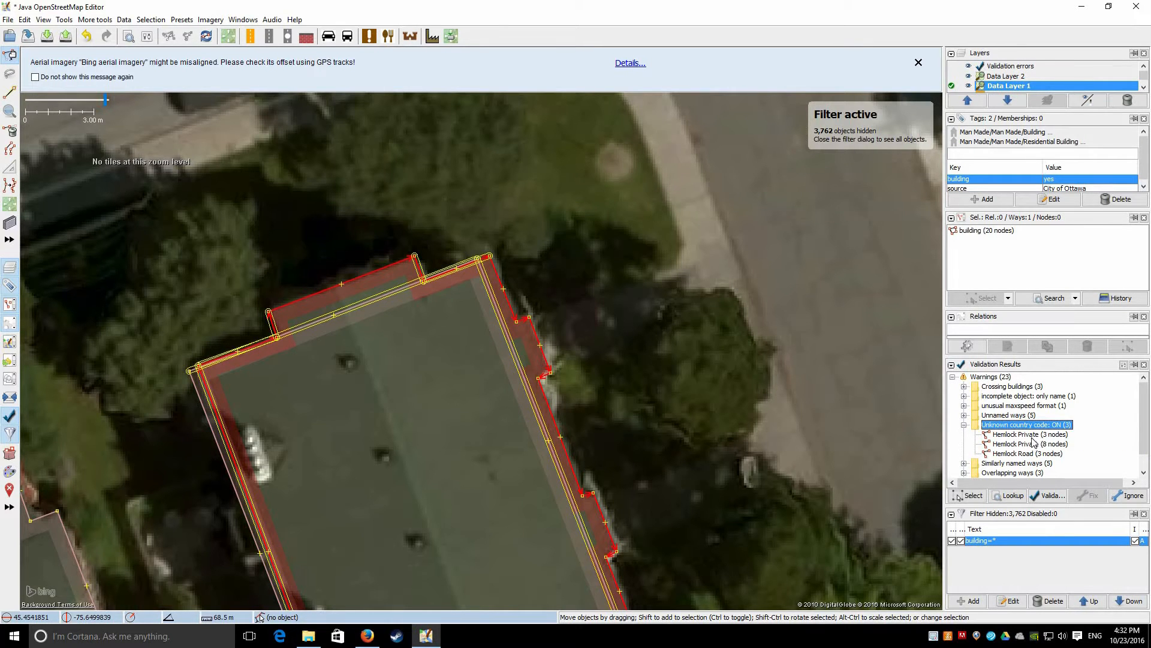
double_click(1031, 434)
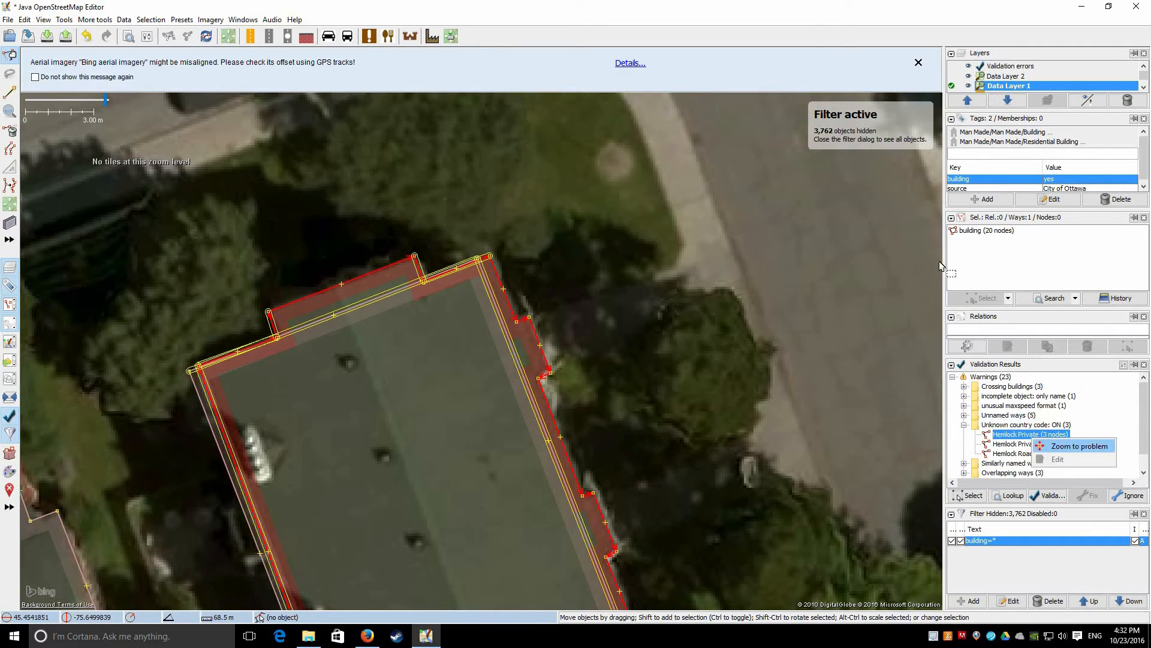
click(953, 541)
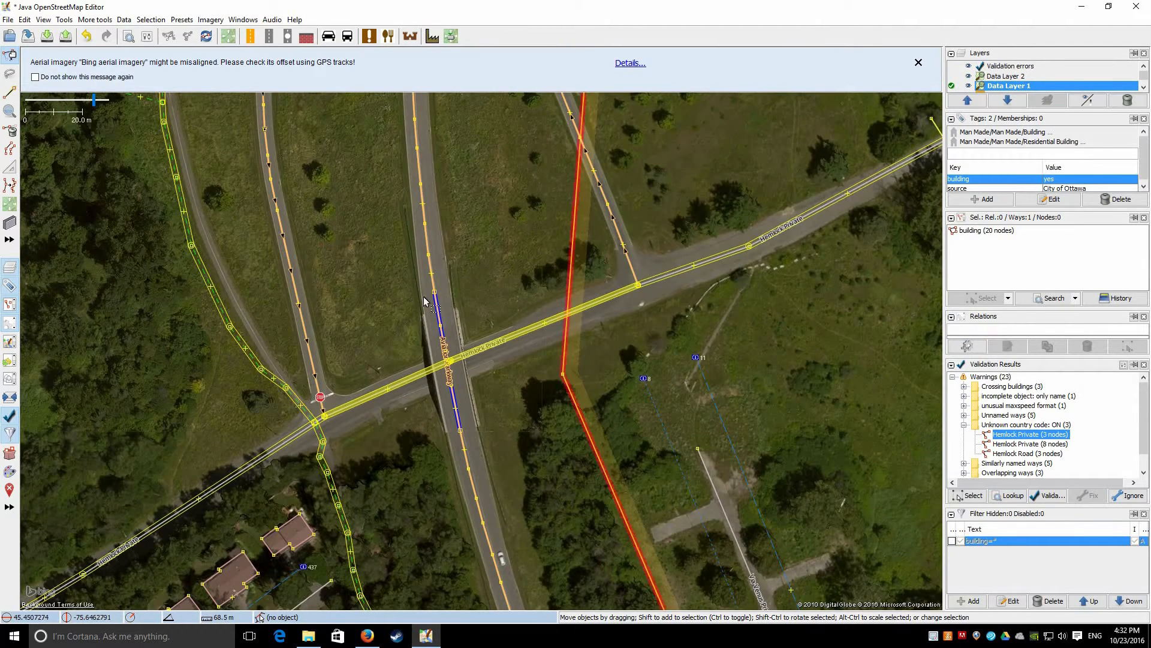
right_click(1040, 435)
click(1066, 426)
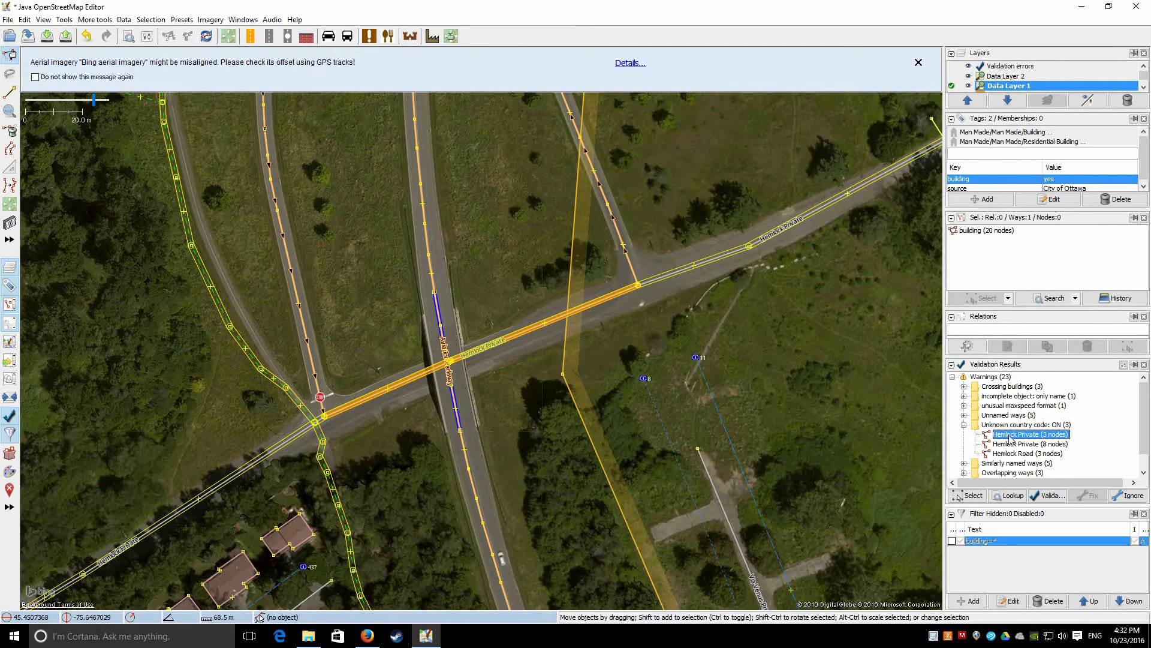
click(964, 425)
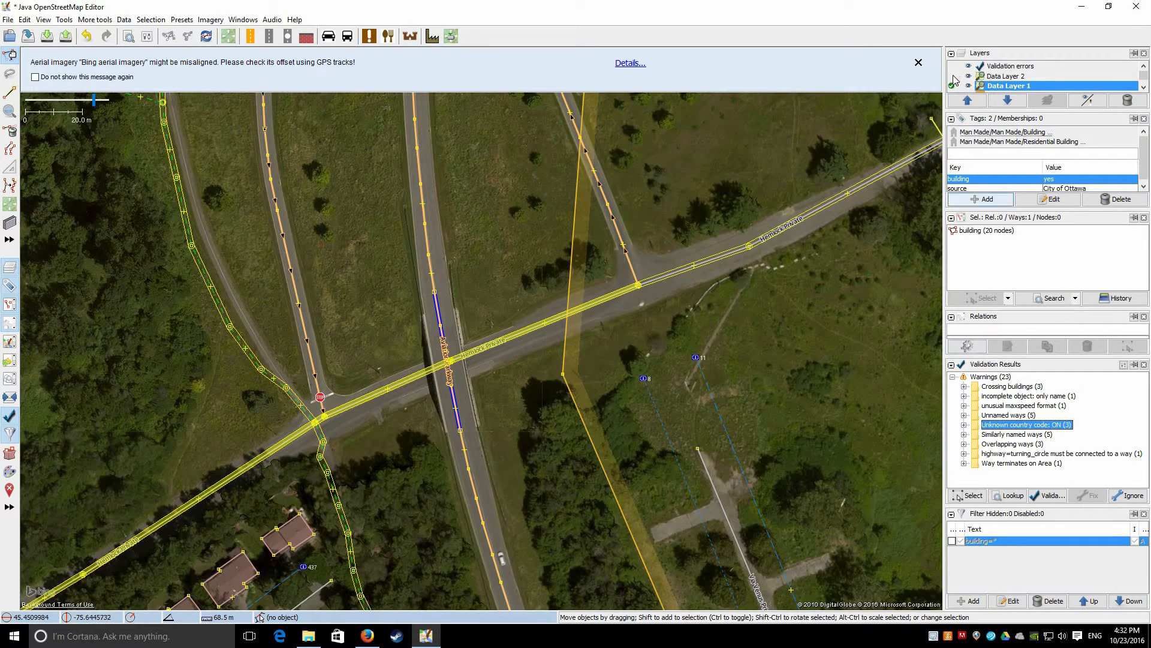
Validate Data Layer 2 and auto-fix its four Duplicated way nodes errors
double_click(1020, 76)
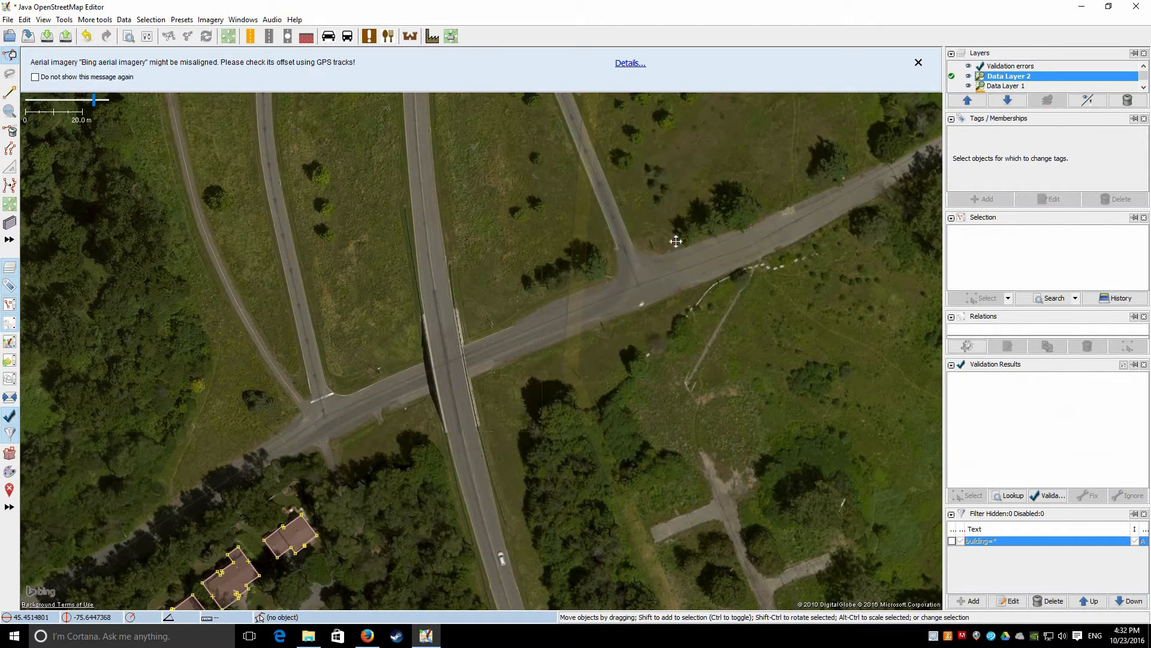
drag(541, 502, 672, 351)
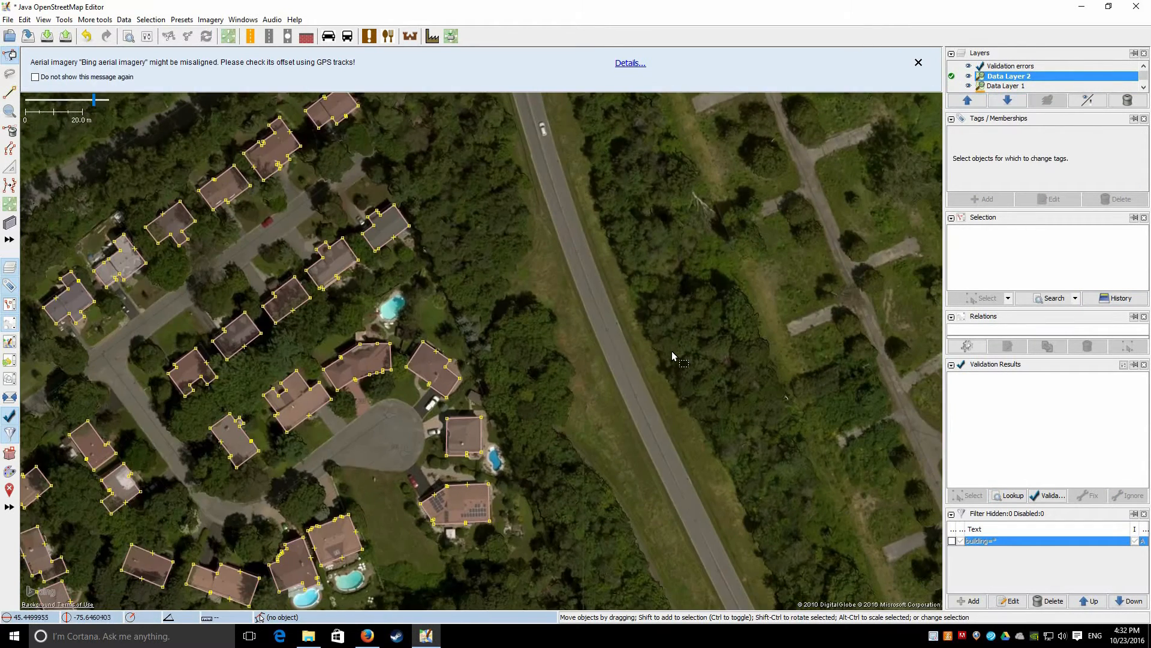
click(1048, 495)
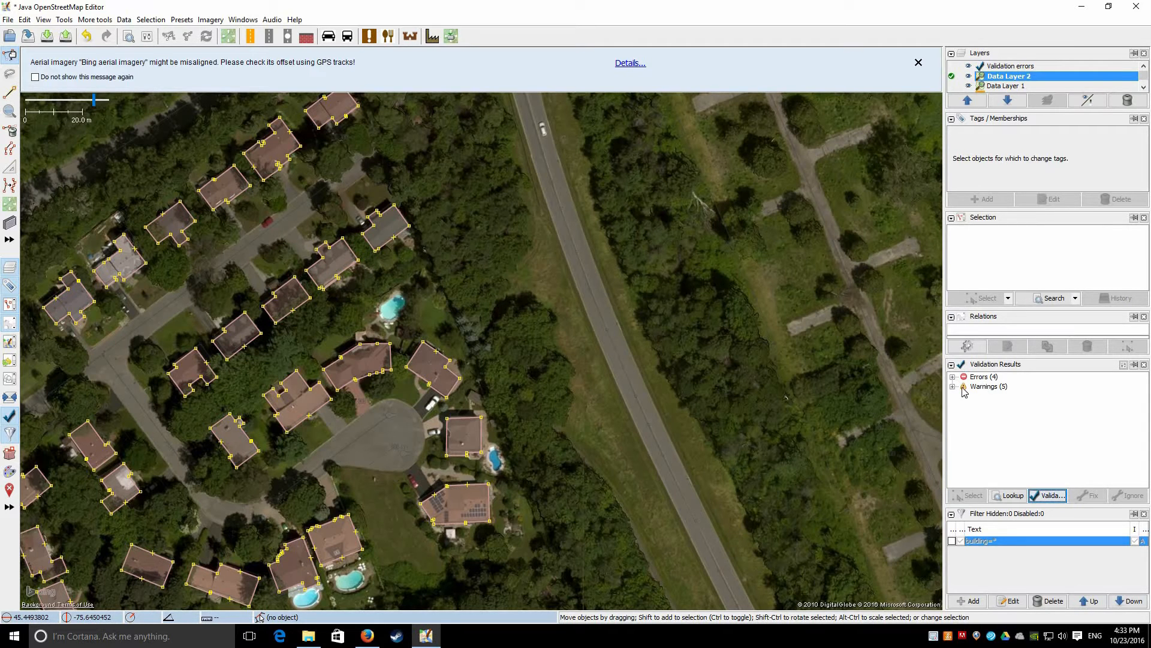
double_click(1011, 387)
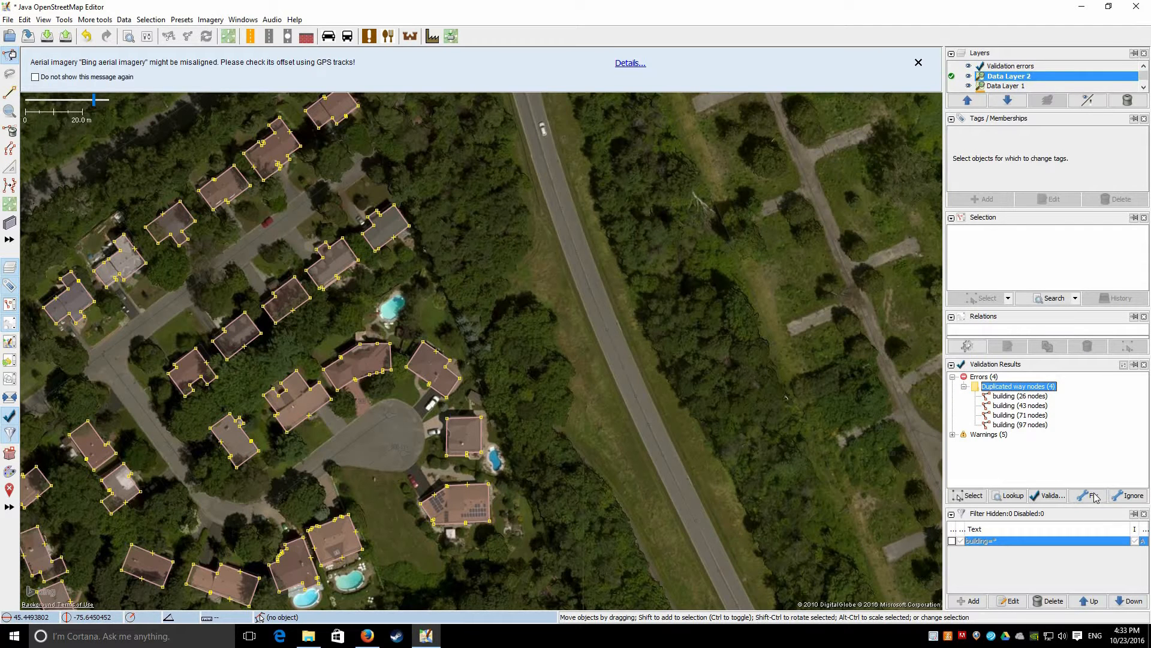
click(1093, 496)
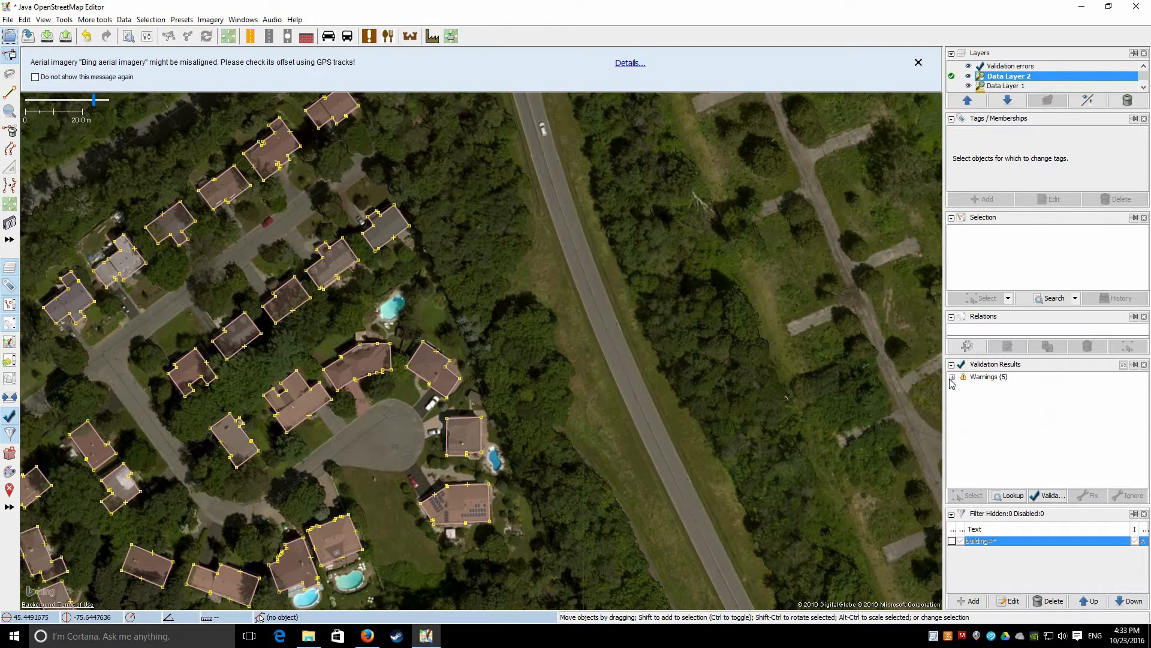
Zoom to the Crossing buildings warning and inspect the crossing outlines
click(953, 377)
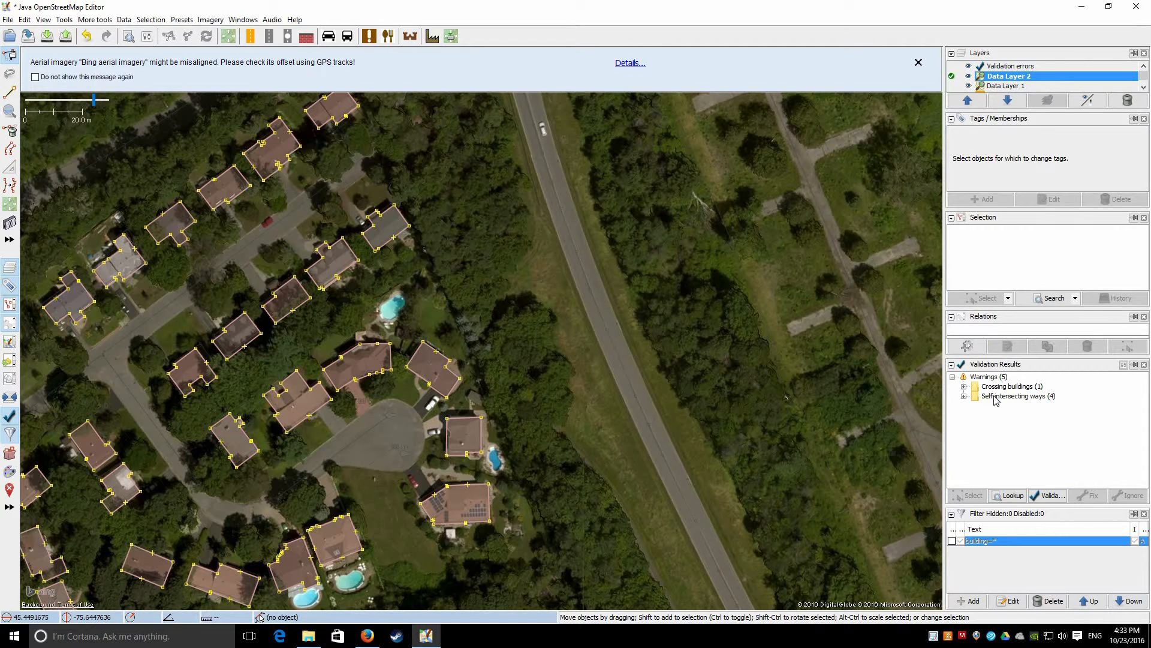
click(964, 387)
right_click(996, 397)
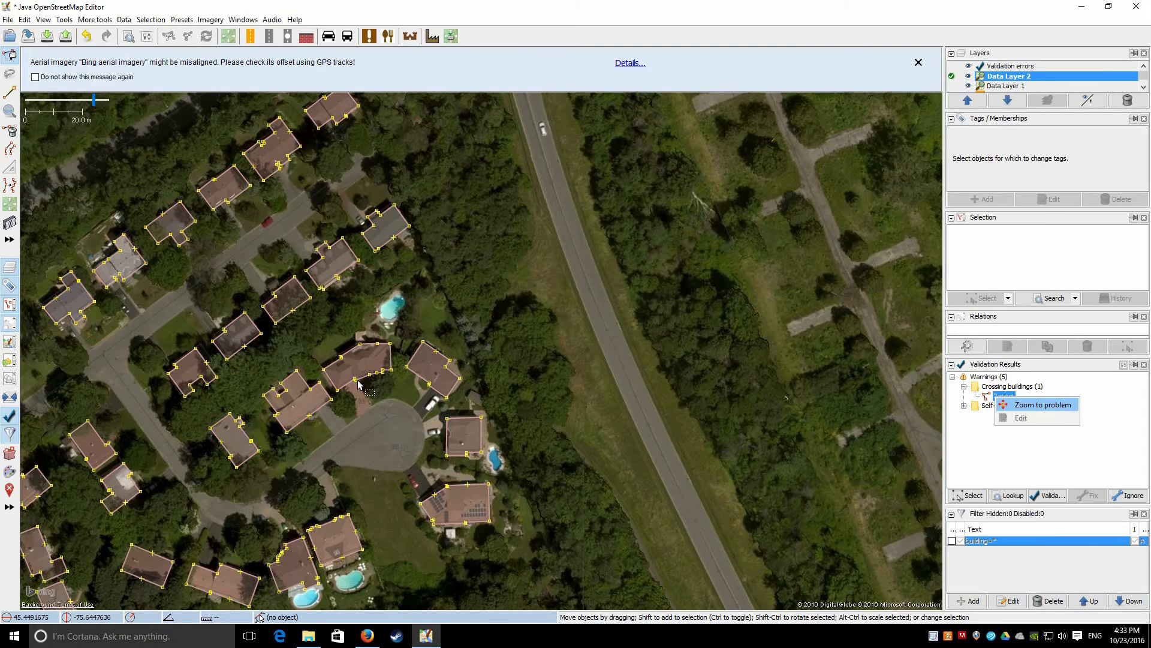
key(Return)
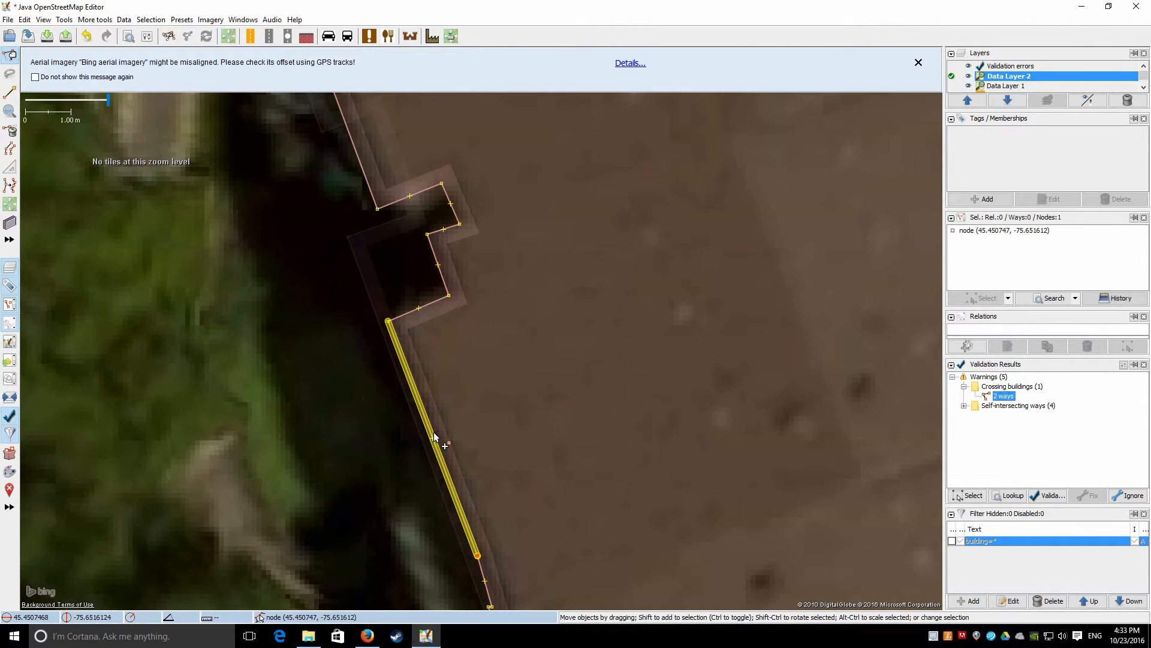
click(417, 392)
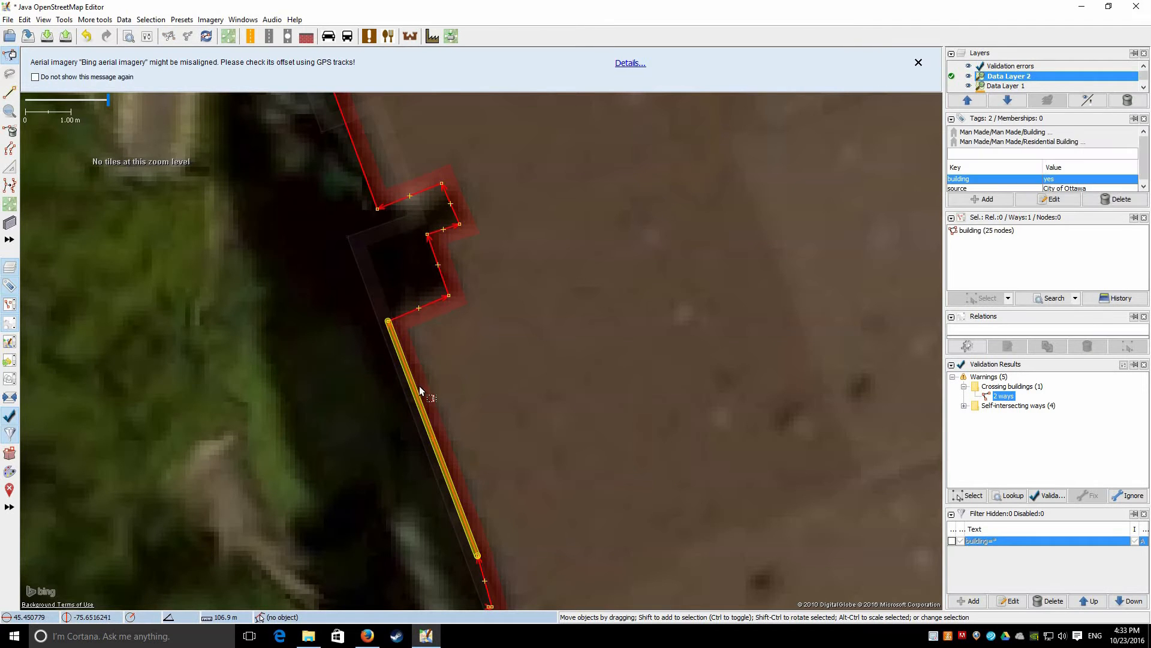
key(Escape)
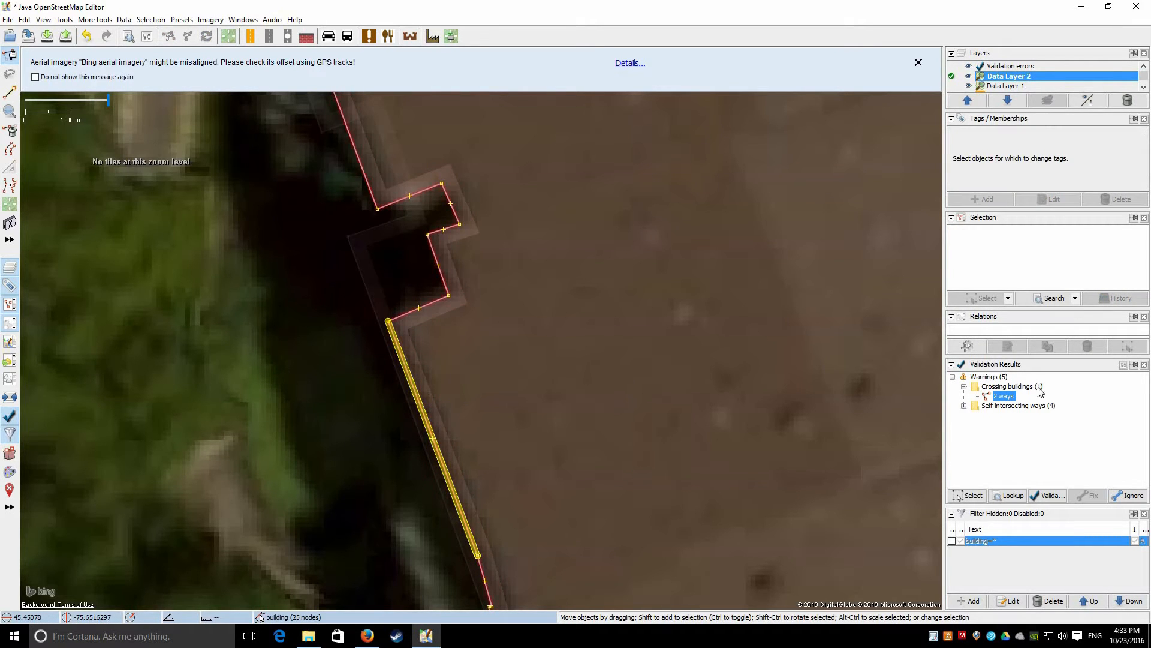
double_click(1013, 395)
click(920, 411)
Zoom to the self-intersecting building warnings, including the 42- and 70-node buildings
right_click(1008, 416)
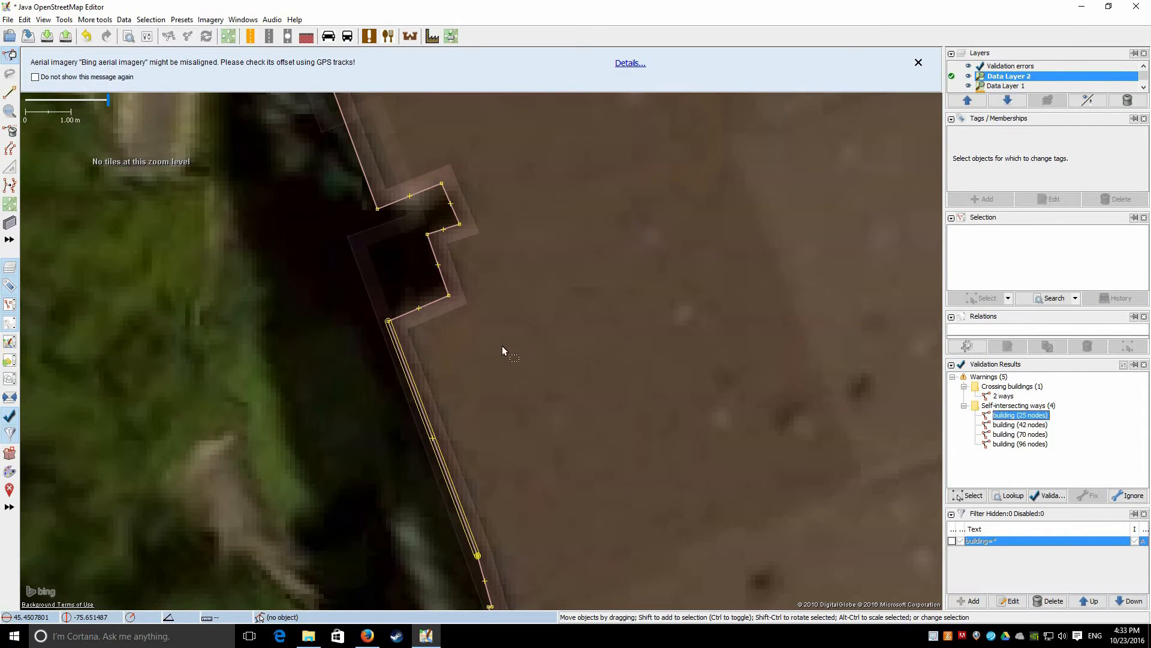
click(1019, 424)
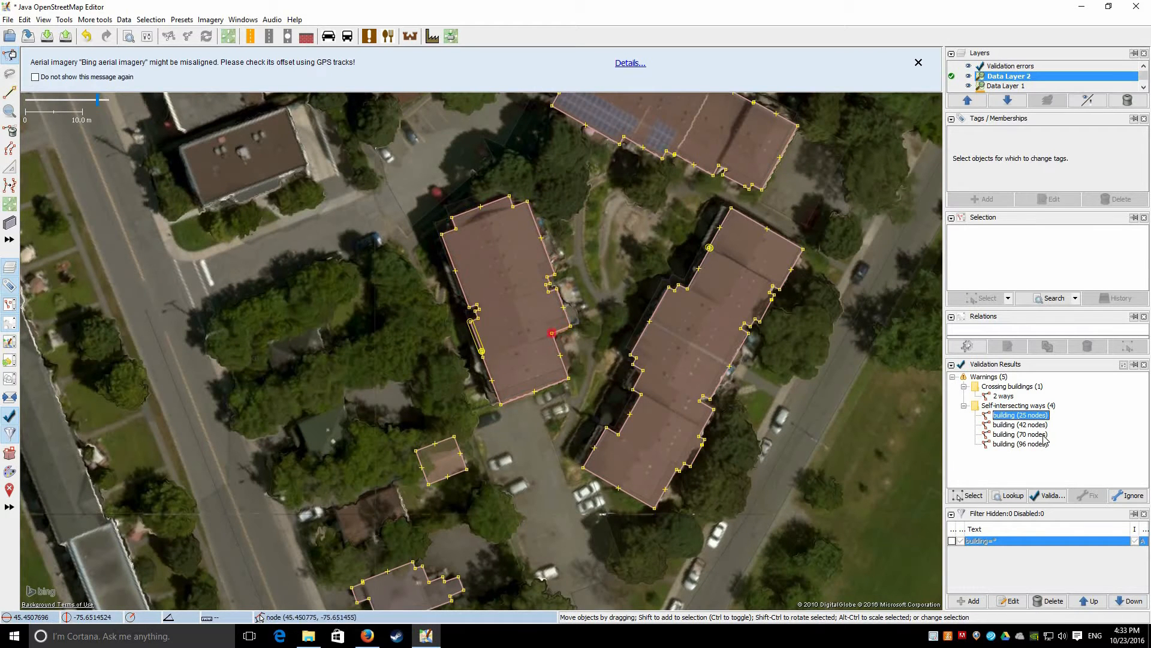
right_click(1010, 424)
click(1022, 432)
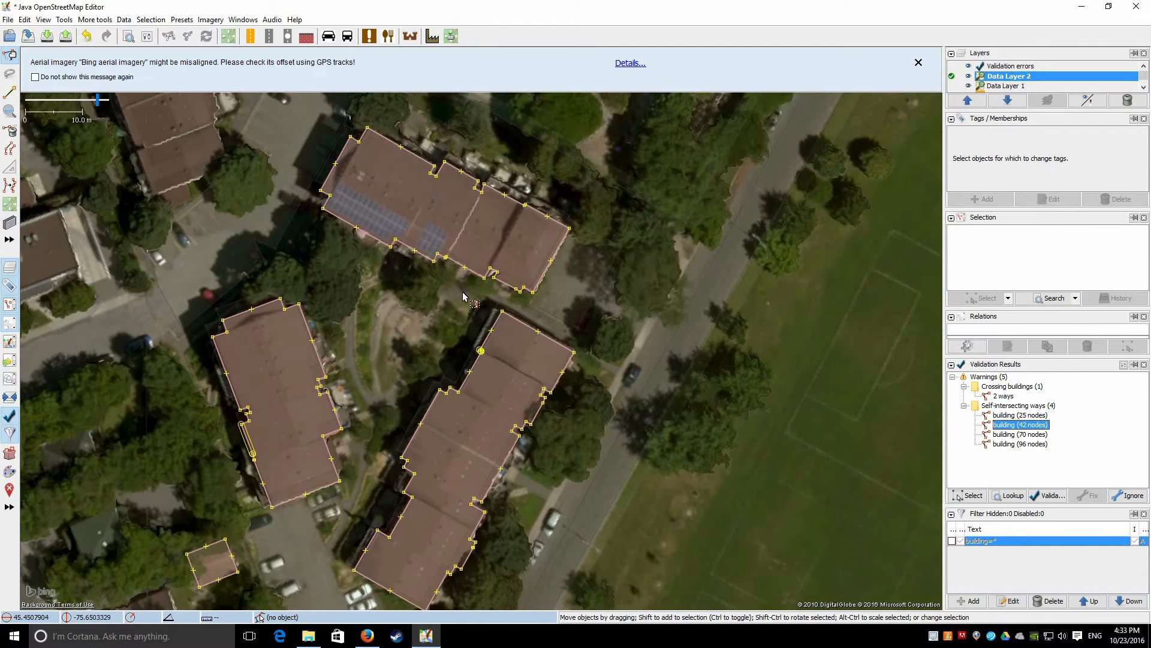
scroll(464, 296, up, 10)
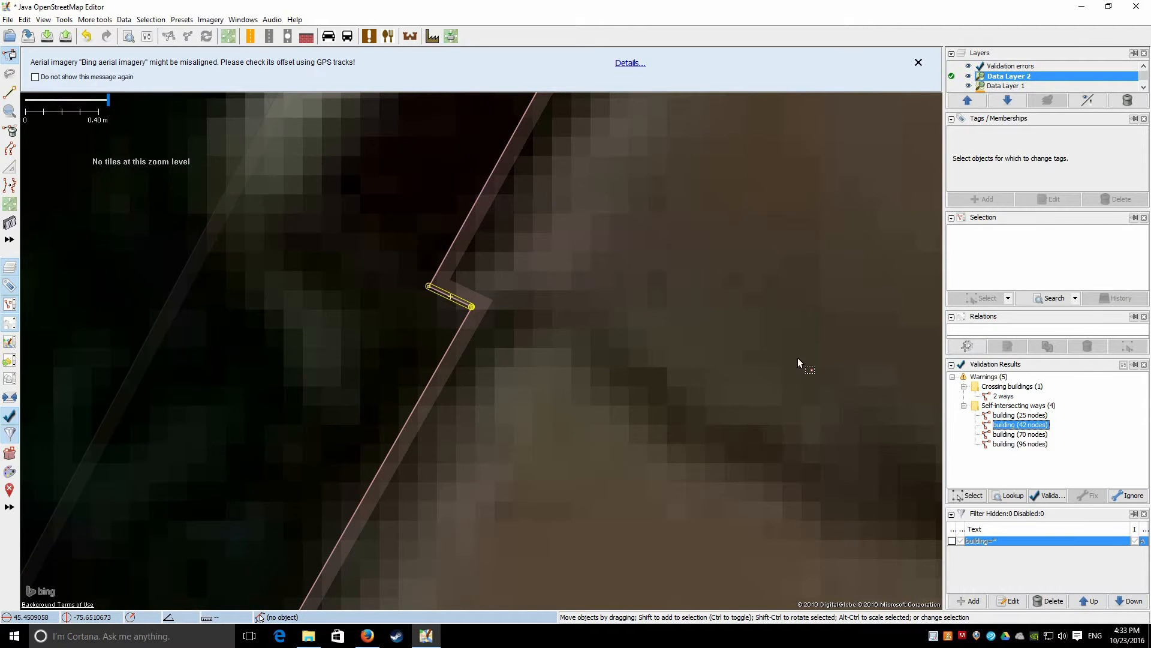
right_click(1010, 435)
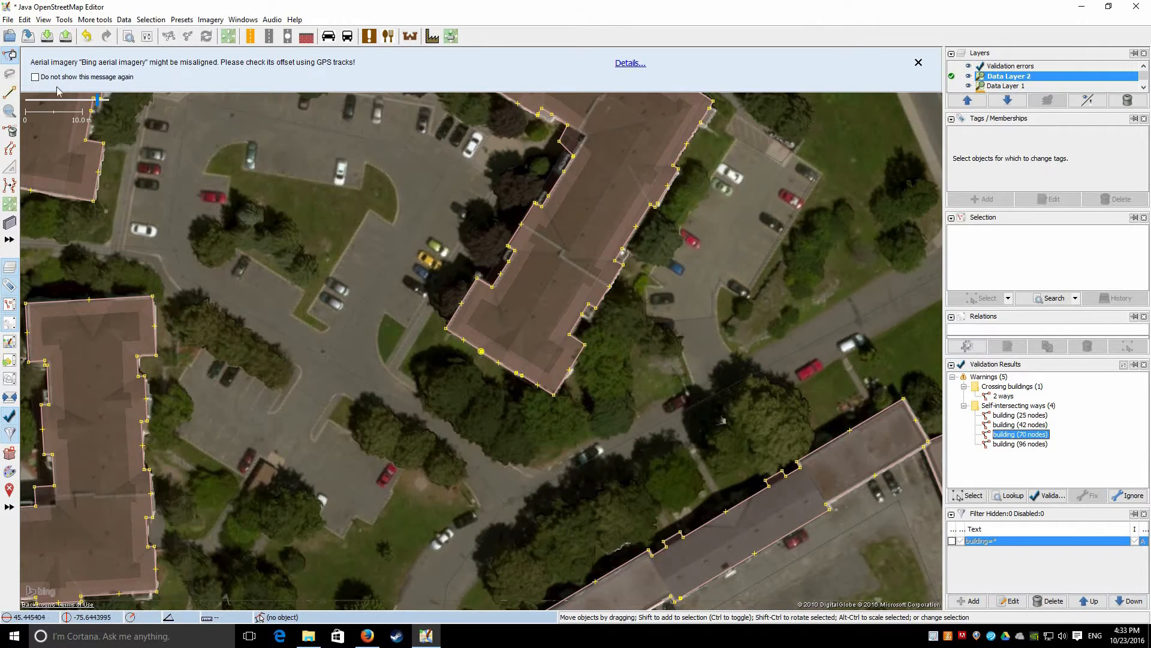
key(alt+e)
click(58, 281)
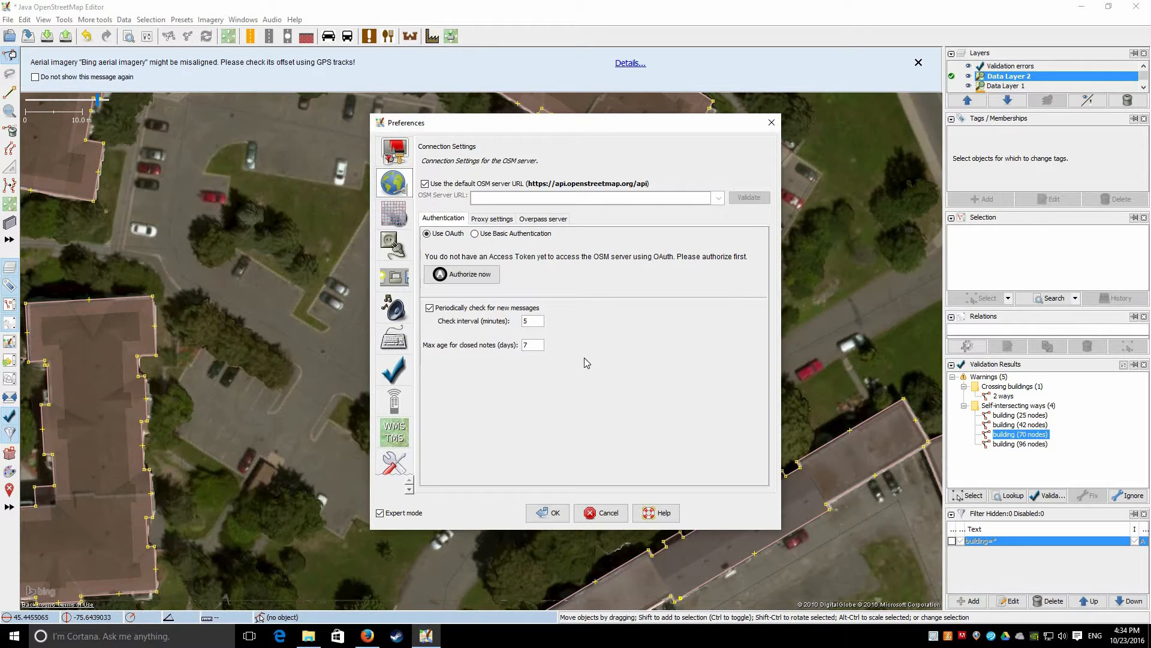
click(602, 513)
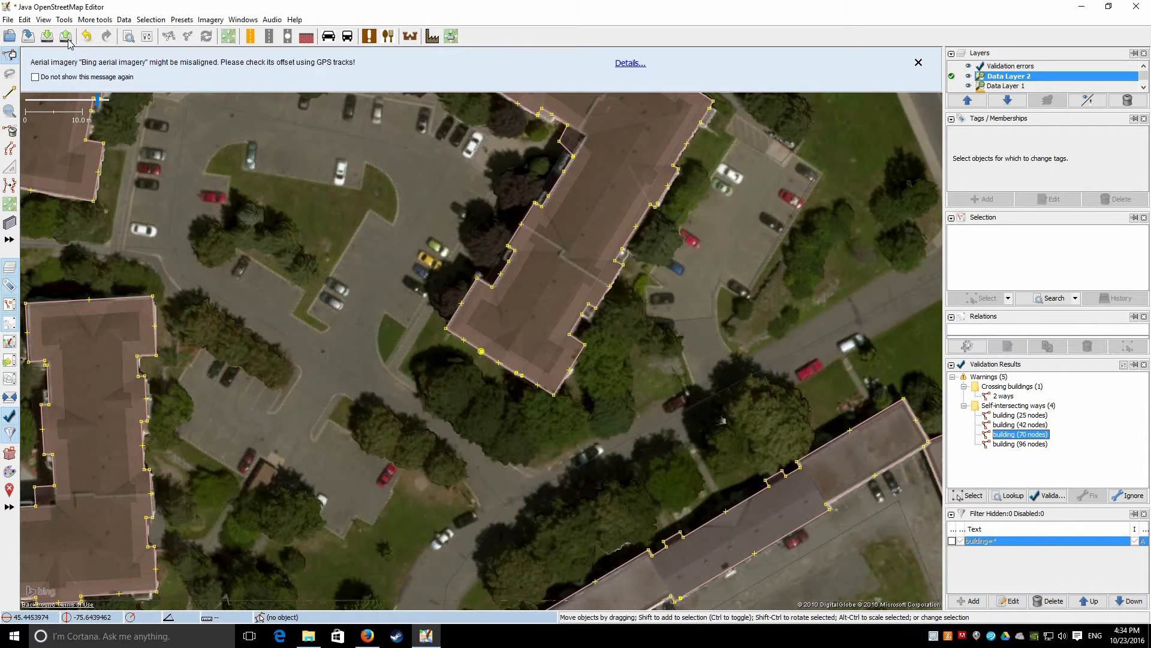
Preview Data Layer 1's upload, replacing the changeset source with City of Ottawa
click(951, 87)
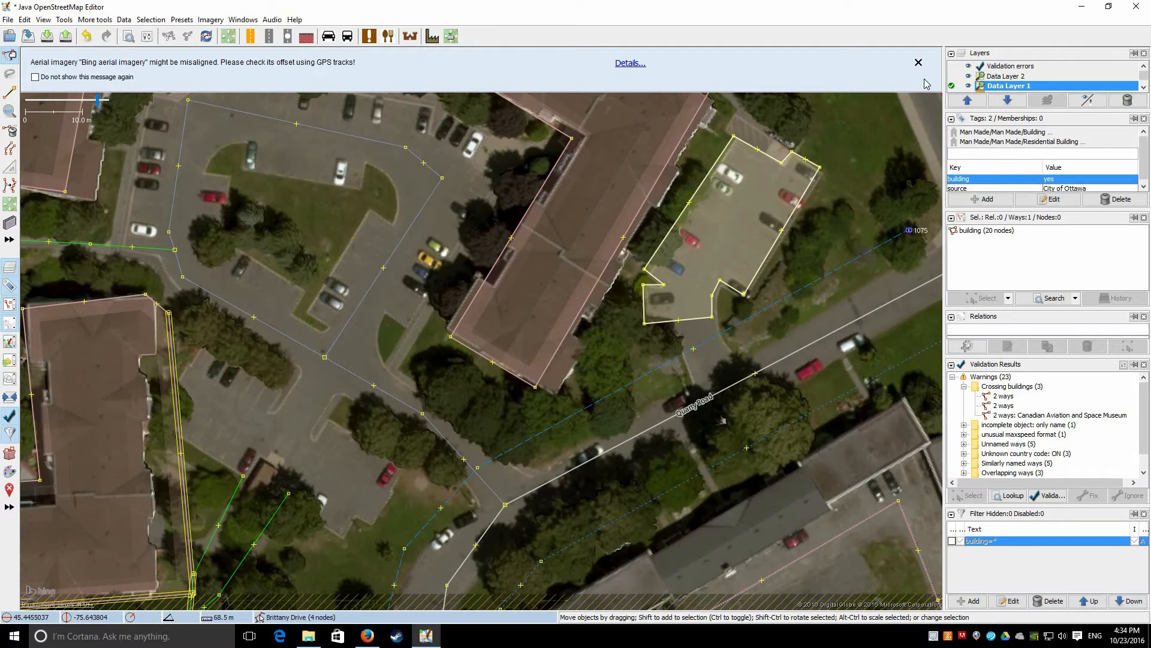
click(67, 36)
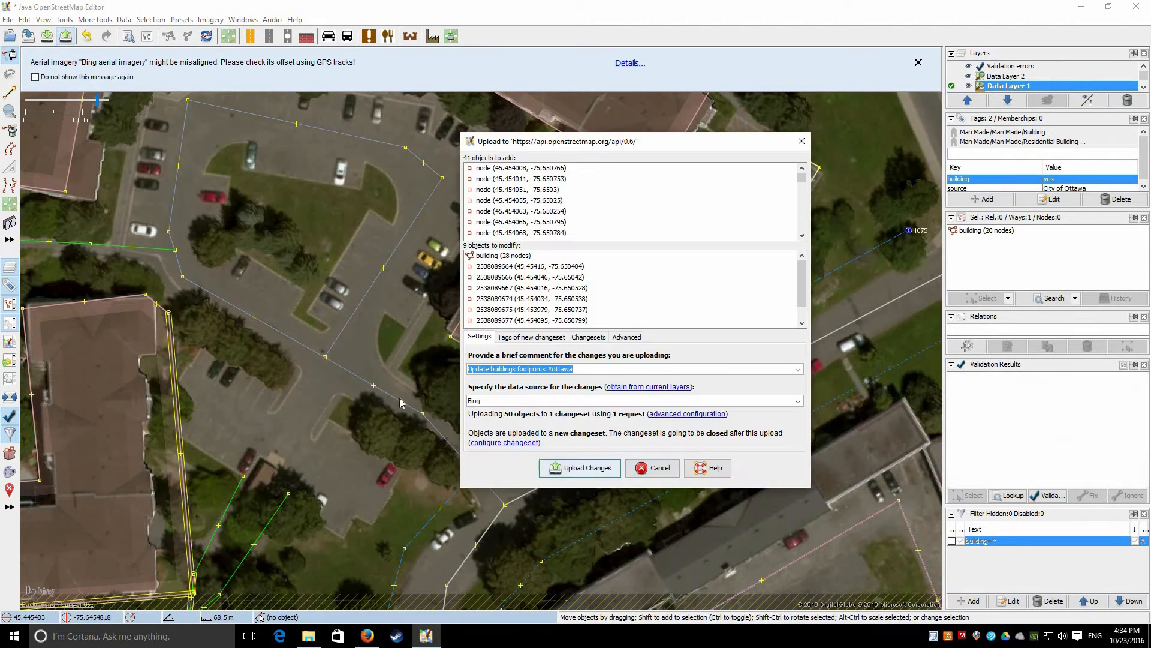
click(511, 402)
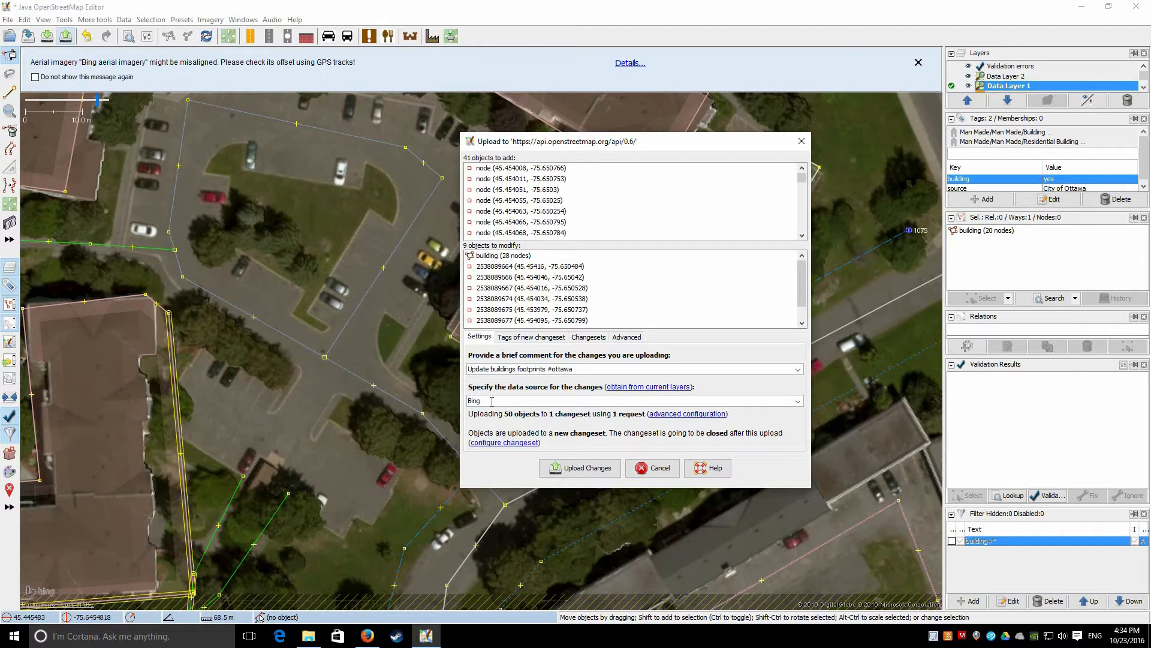
key(ctrl+a)
text(City)
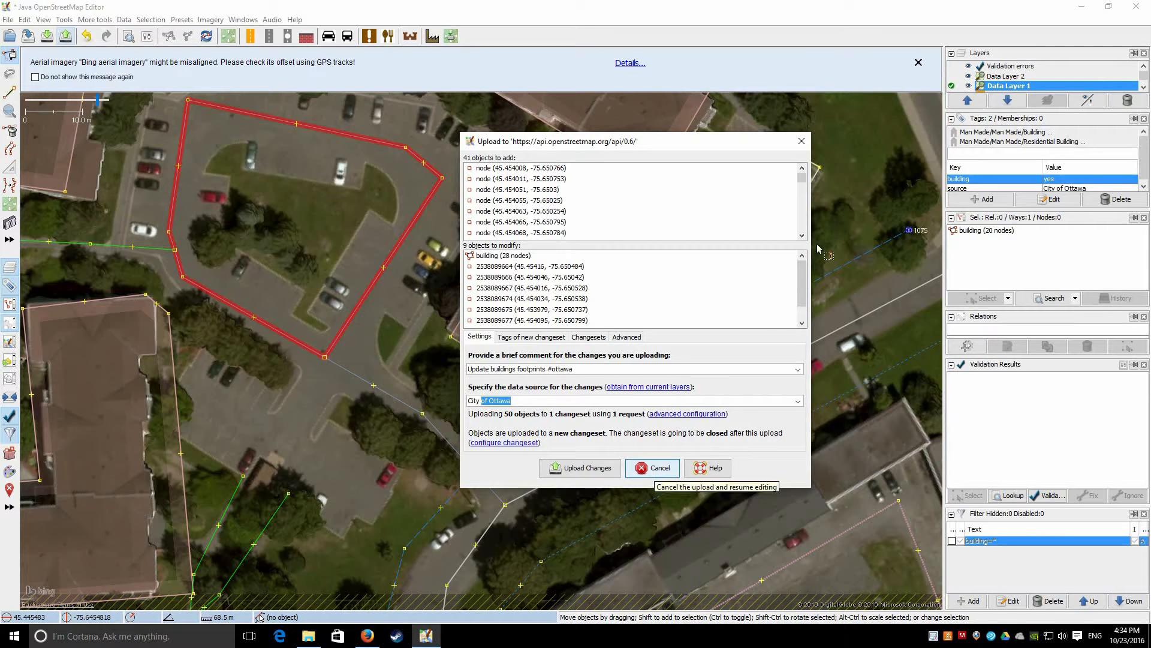
Preview Data Layer 2's upload and cancel without uploading
click(953, 76)
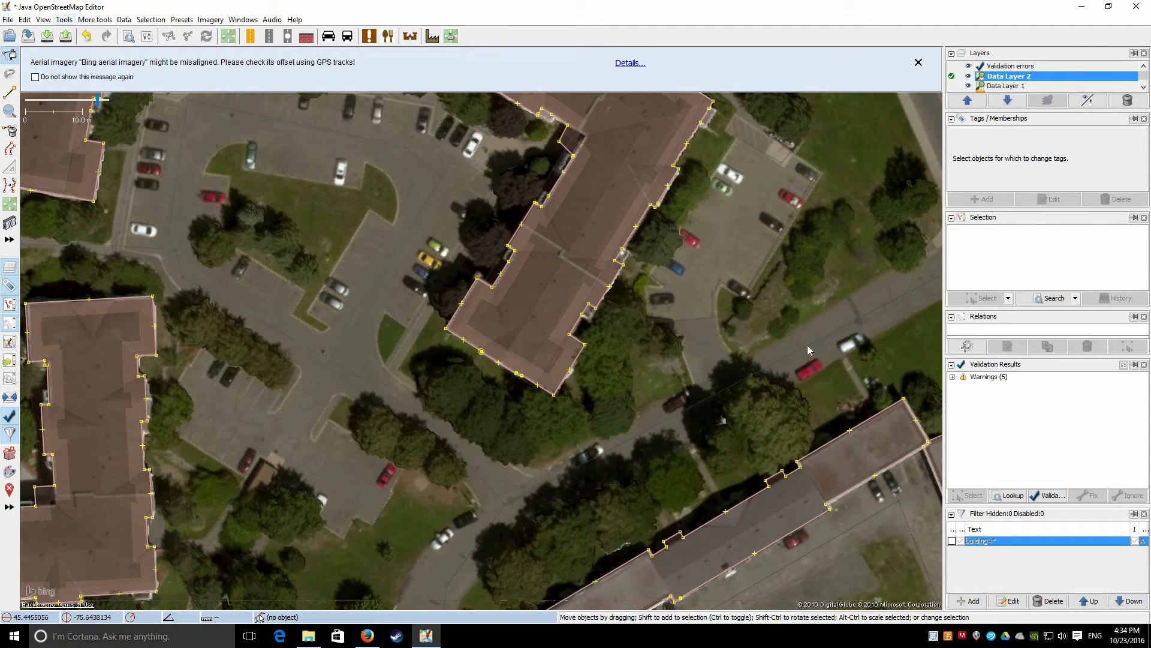
key(ctrl+shift+Up)
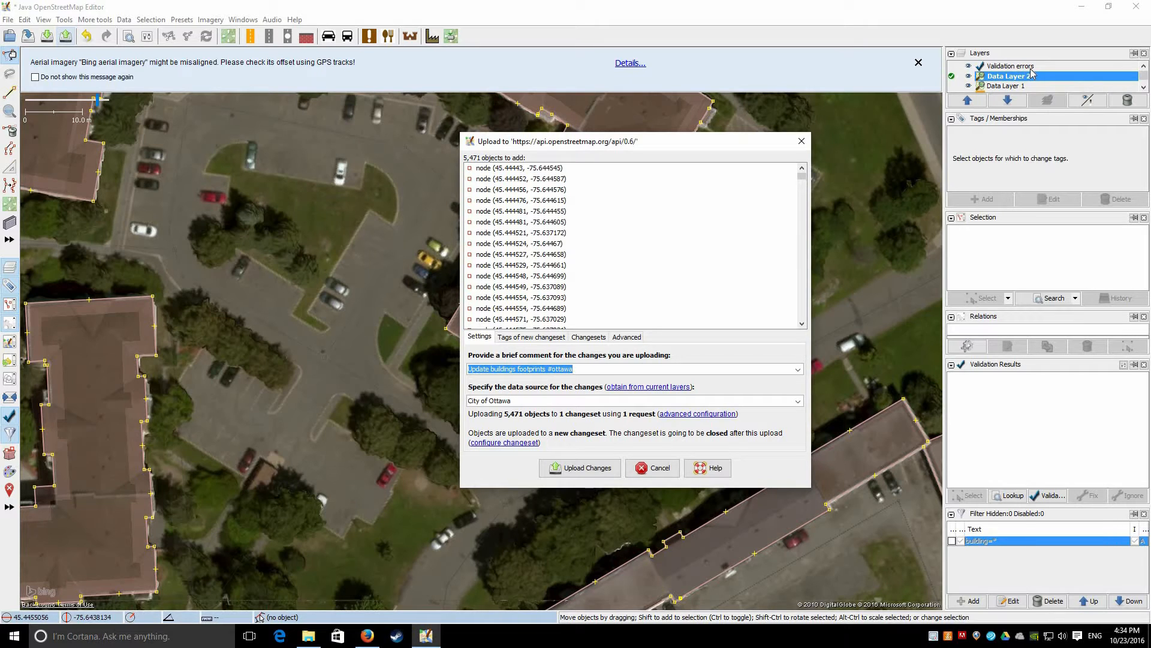
click(660, 471)
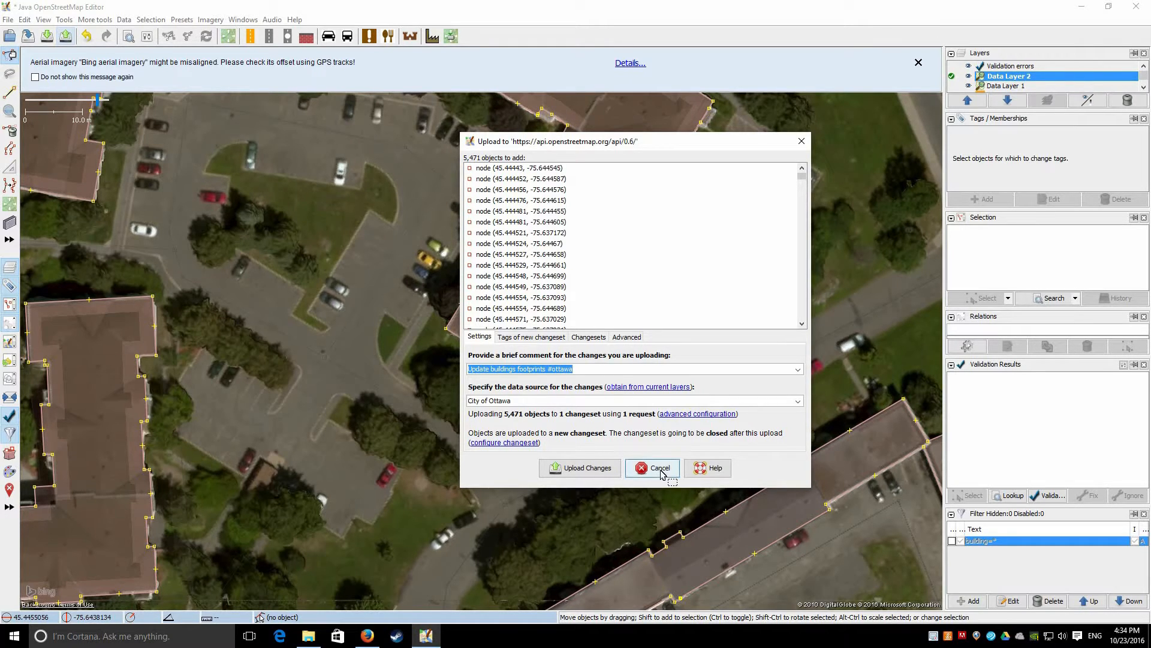
Merge Data Layer 2 into Data Layer 1, leaving one data layer above the Bing imagery
right_click(1007, 80)
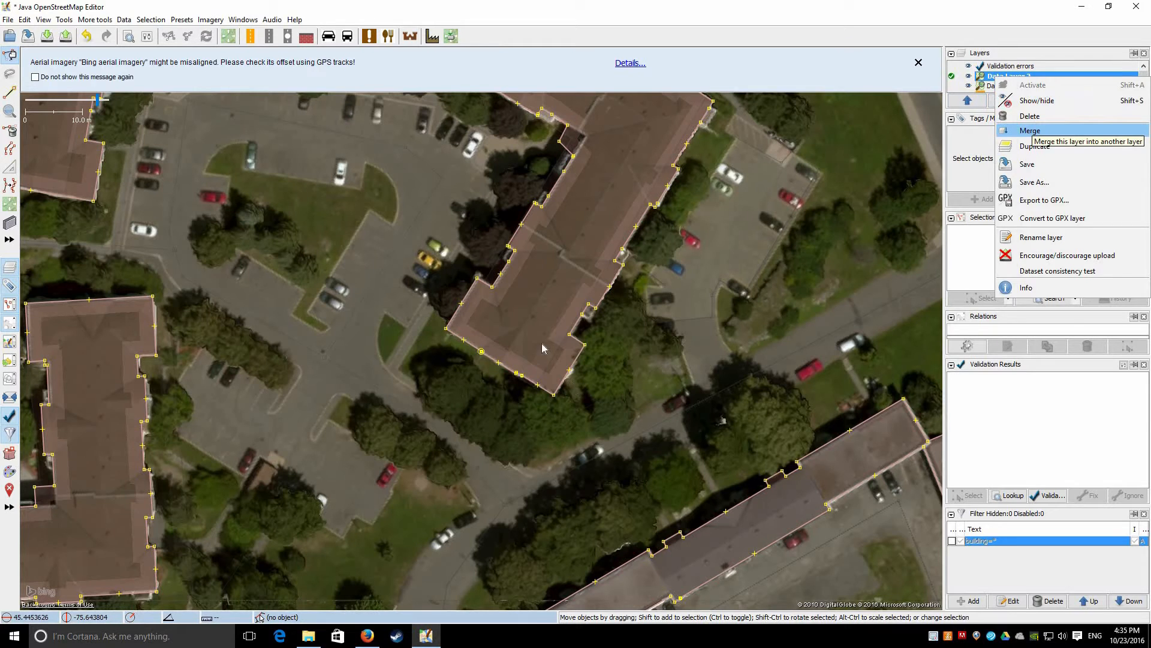
click(1029, 130)
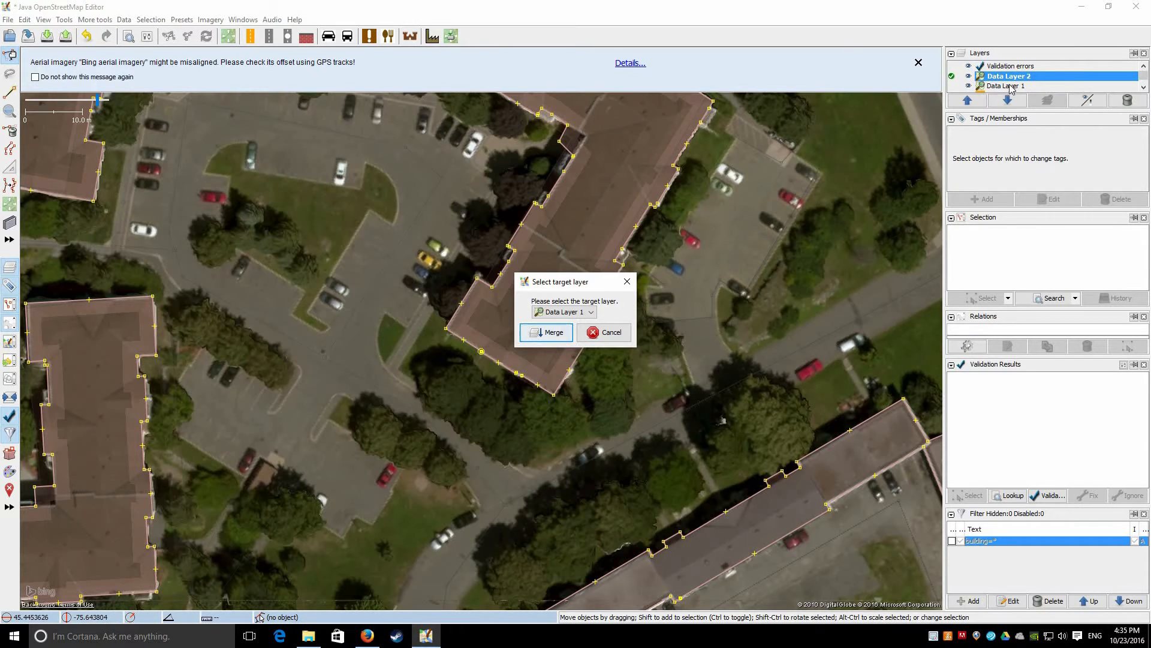
click(550, 332)
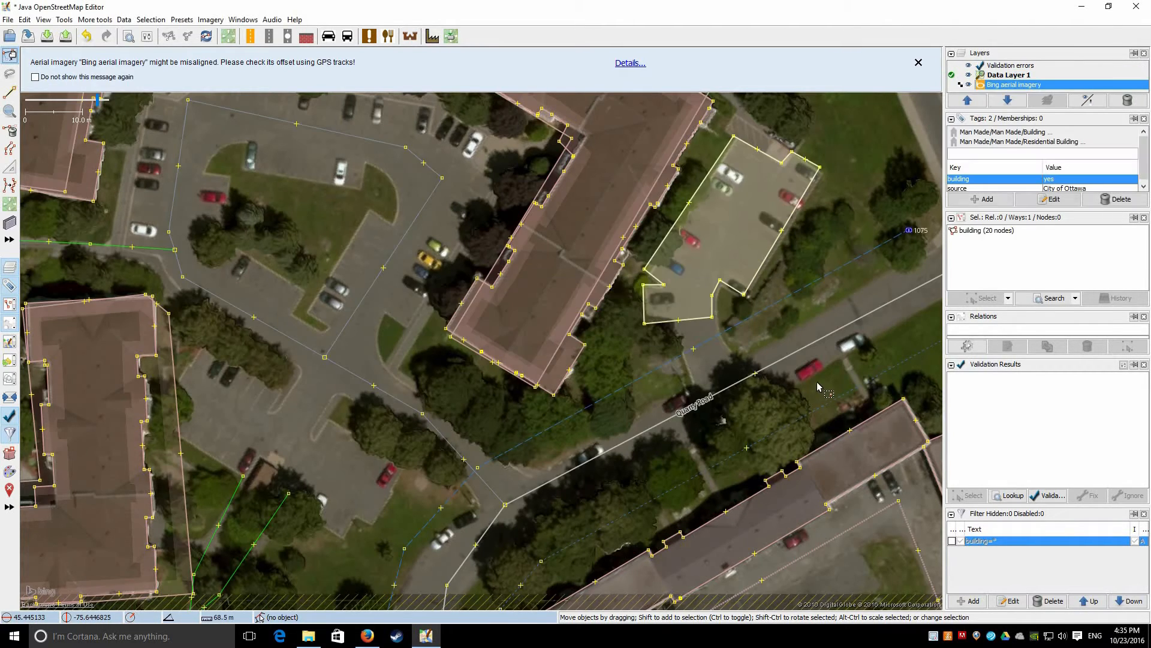
scroll(768, 336, down, 6)
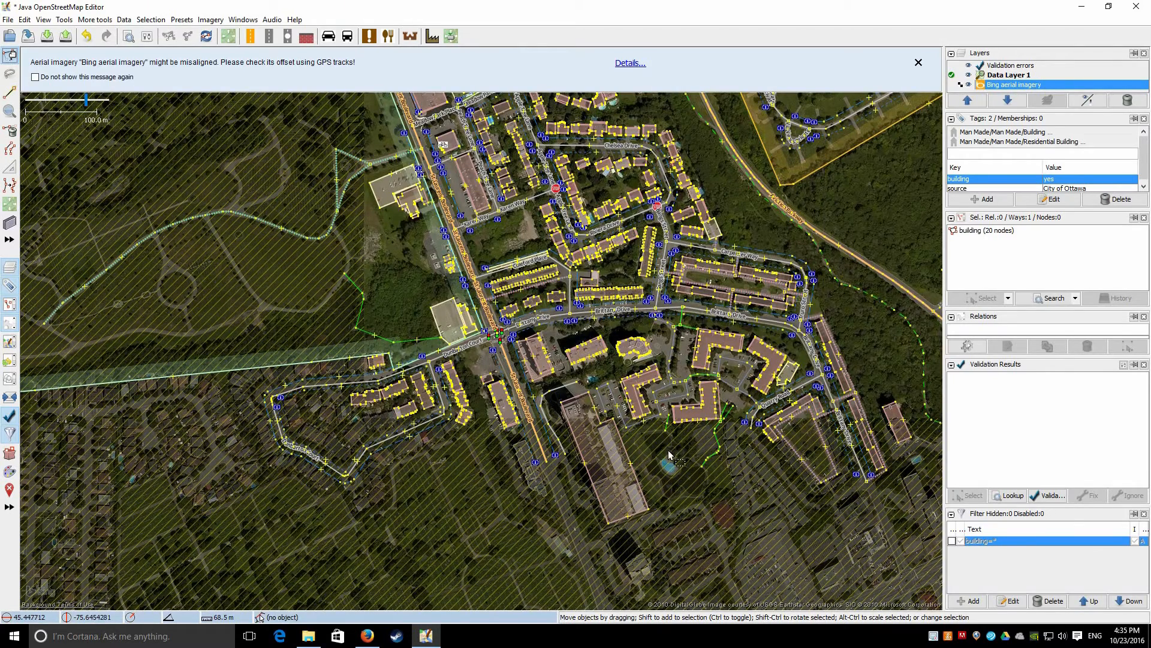
Validate the whole merged layer (201 warnings, 175 crossing buildings) and make Data Layer 1 active
drag(725, 184, 668, 455)
click(1046, 496)
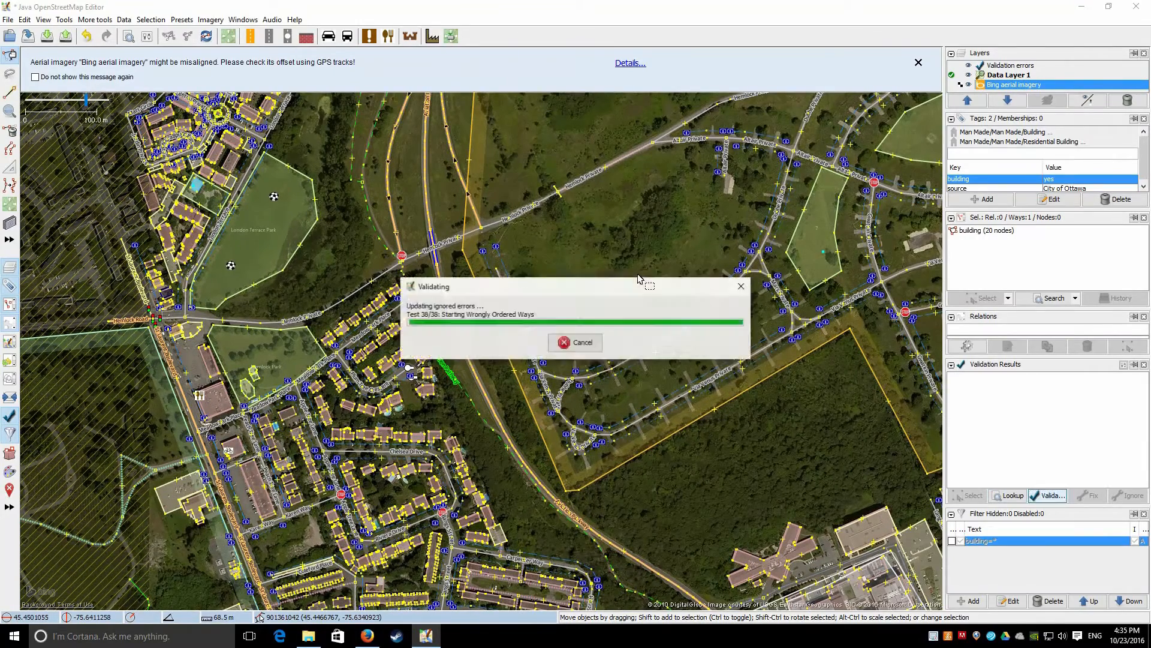
click(634, 184)
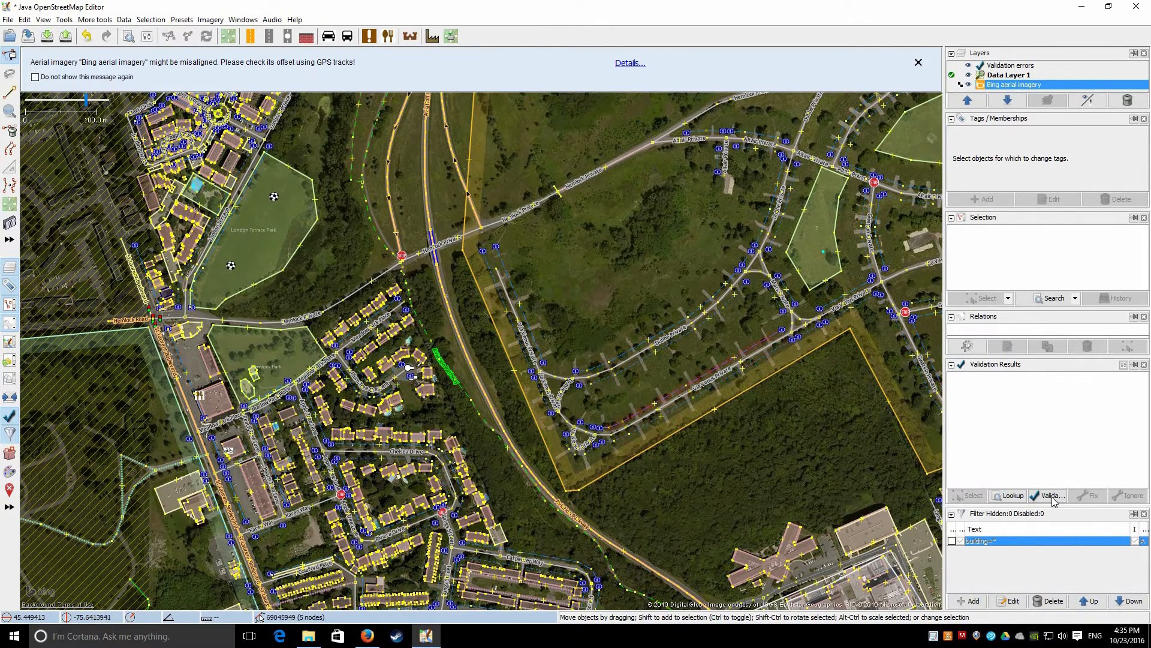
click(1032, 495)
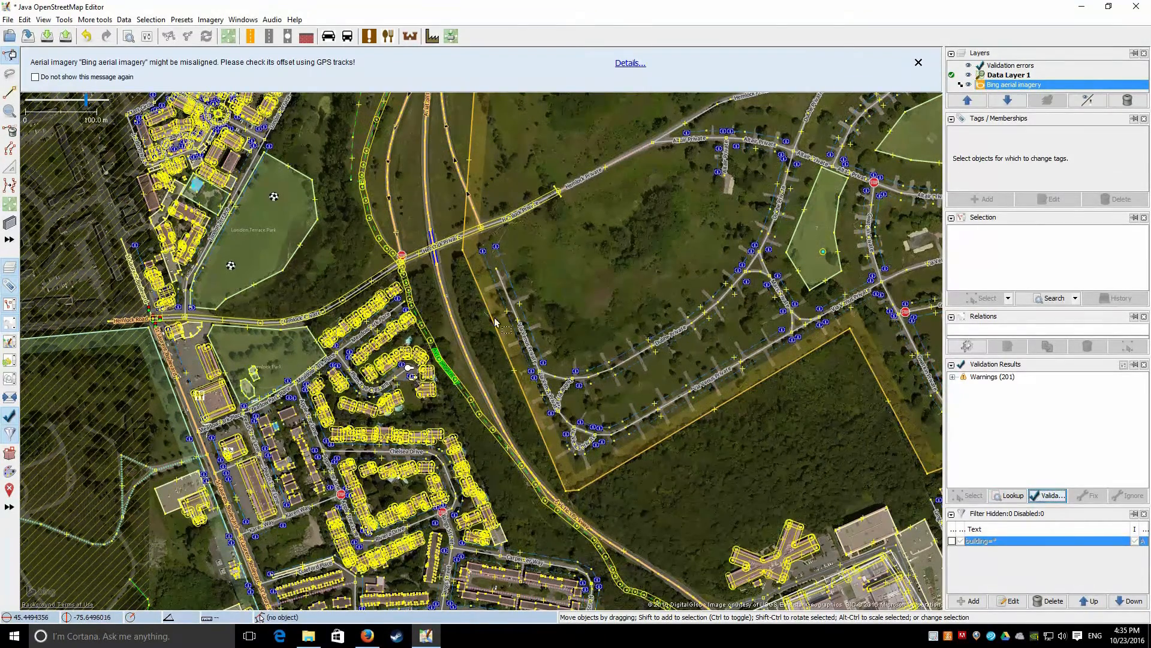
scroll(304, 337, up, 6)
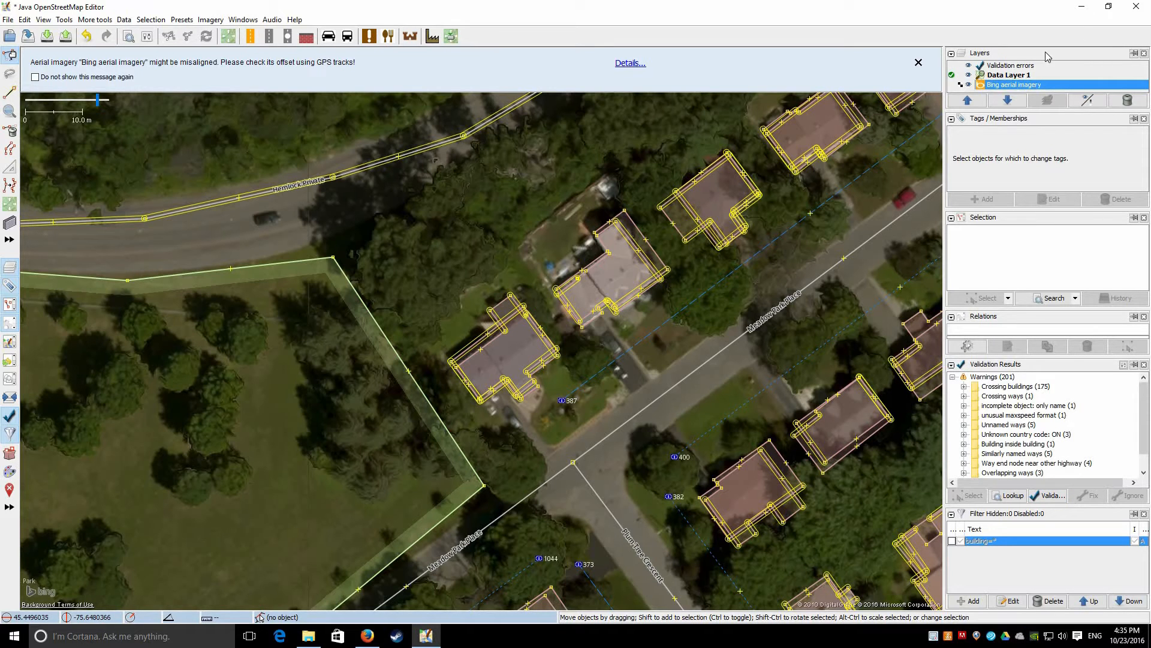
click(1004, 76)
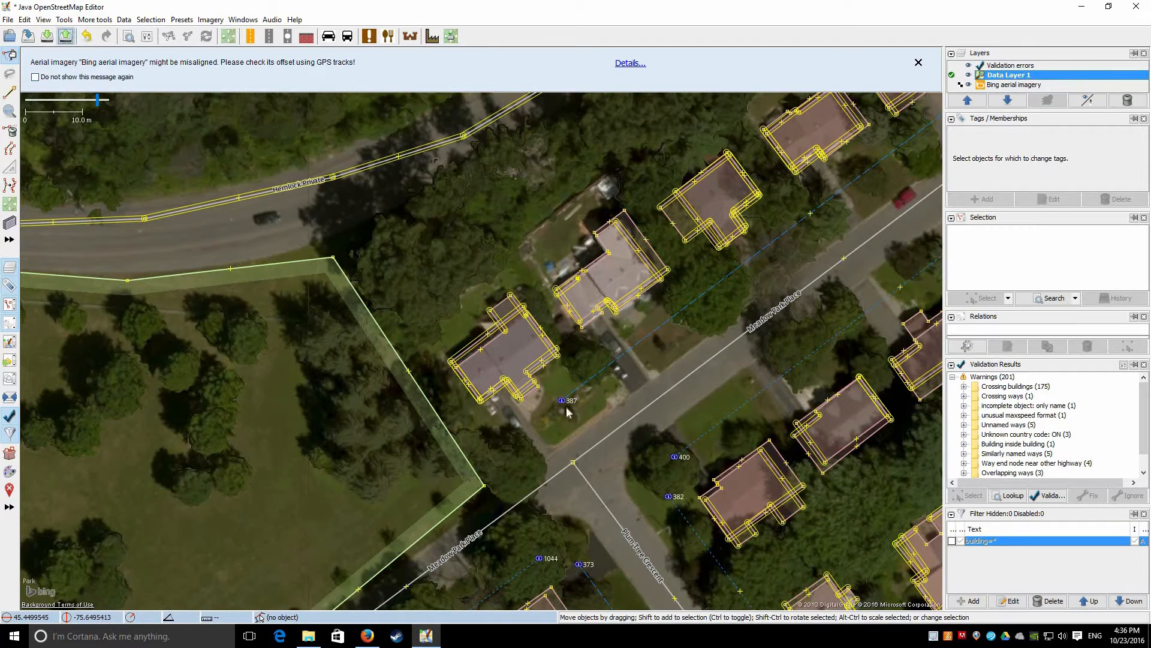
Start uploading the 5,521 objects with source City of Ottawa, cancel the dialog, then minimize JOSM
click(547, 404)
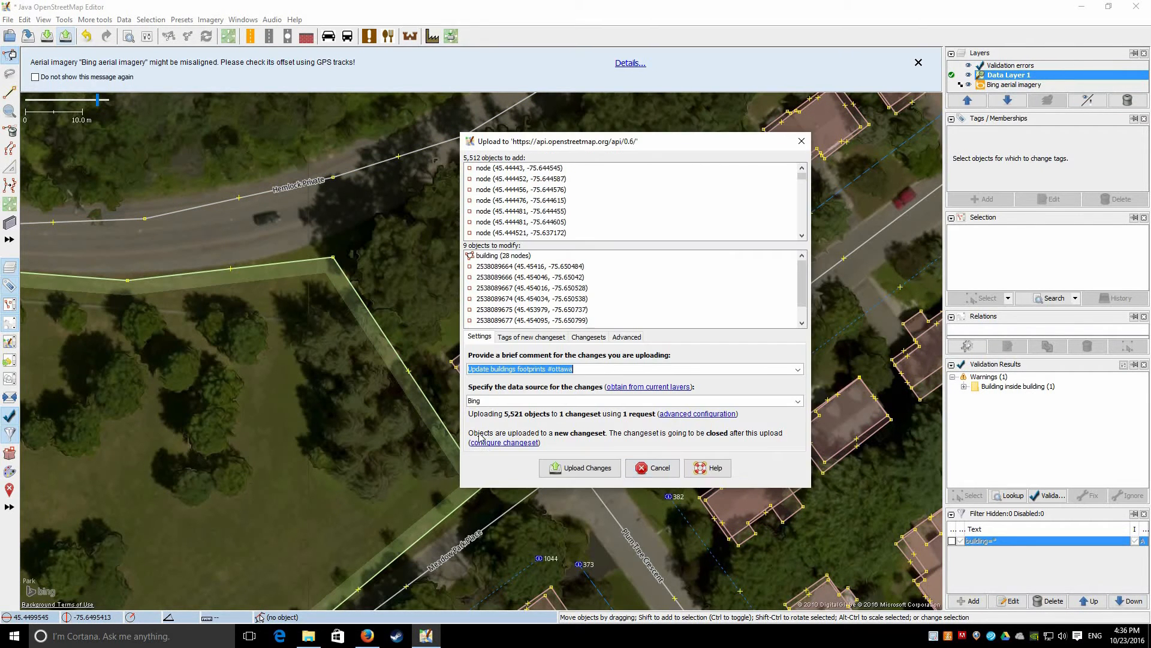
key(Tab)
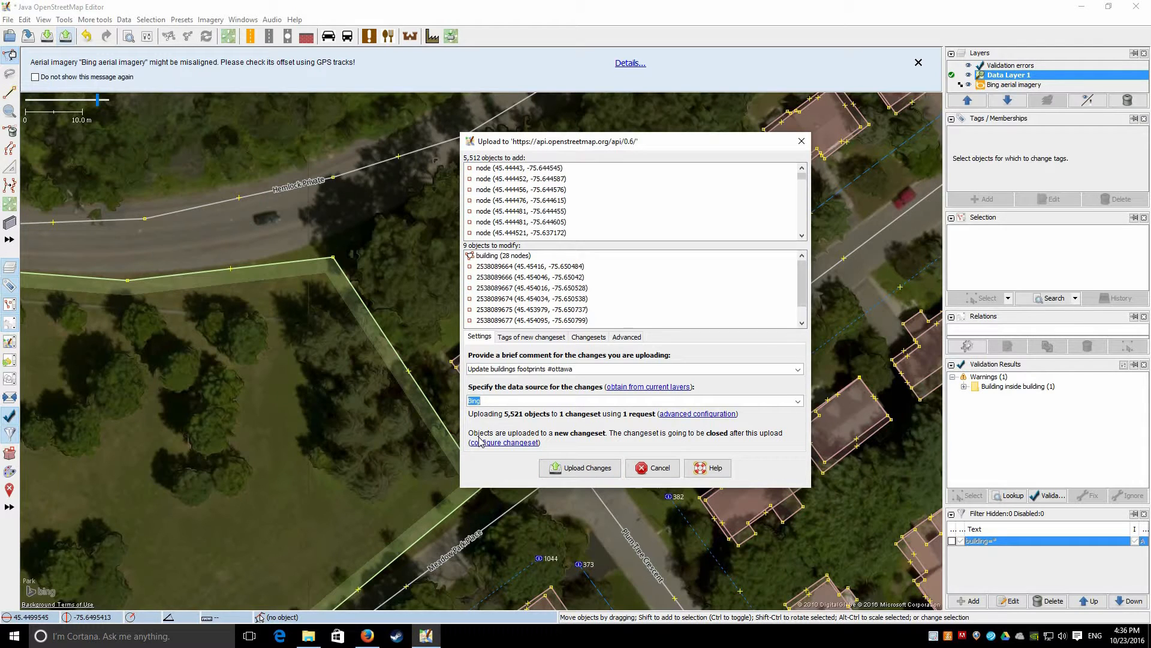
text(C)
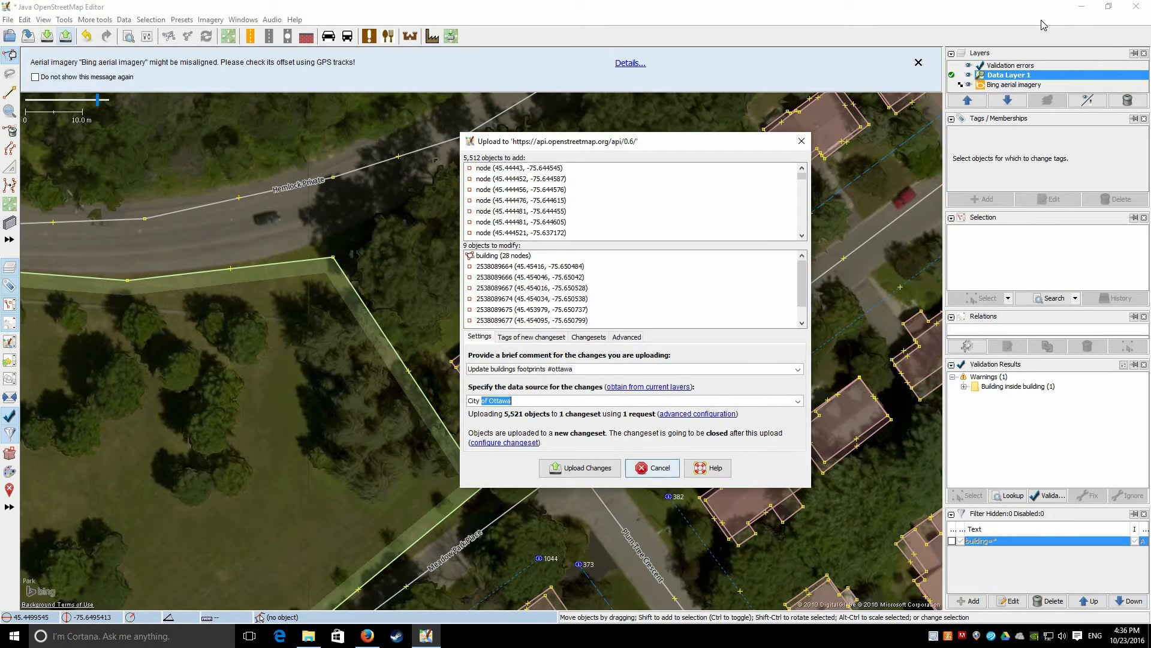
key(Escape)
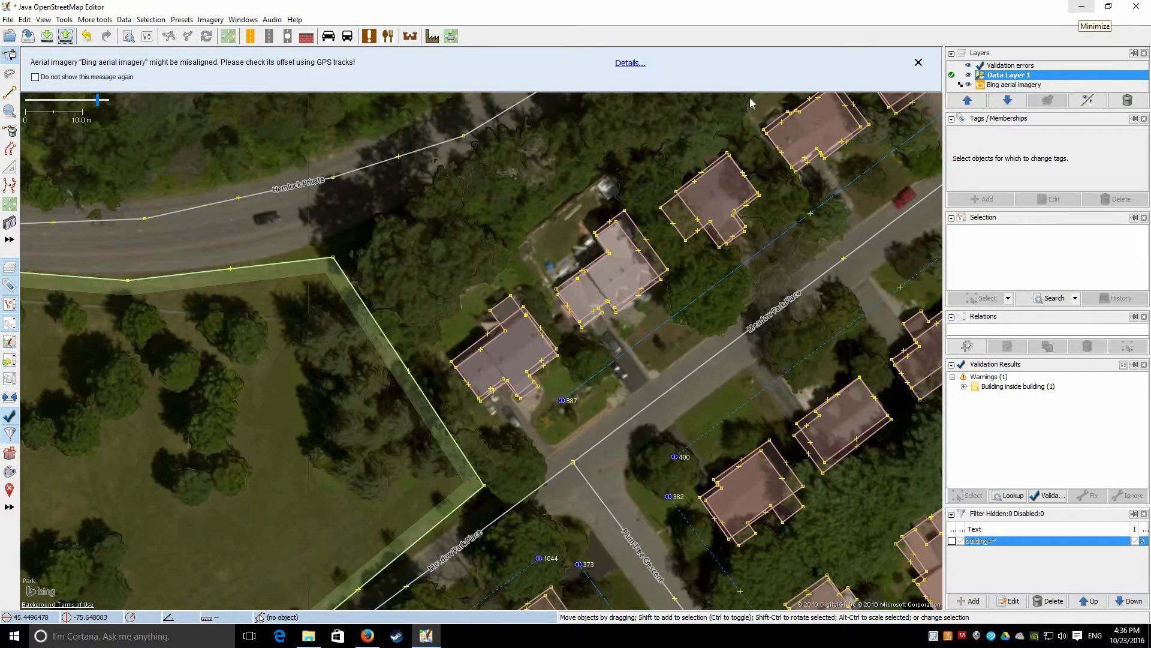
click(1082, 6)
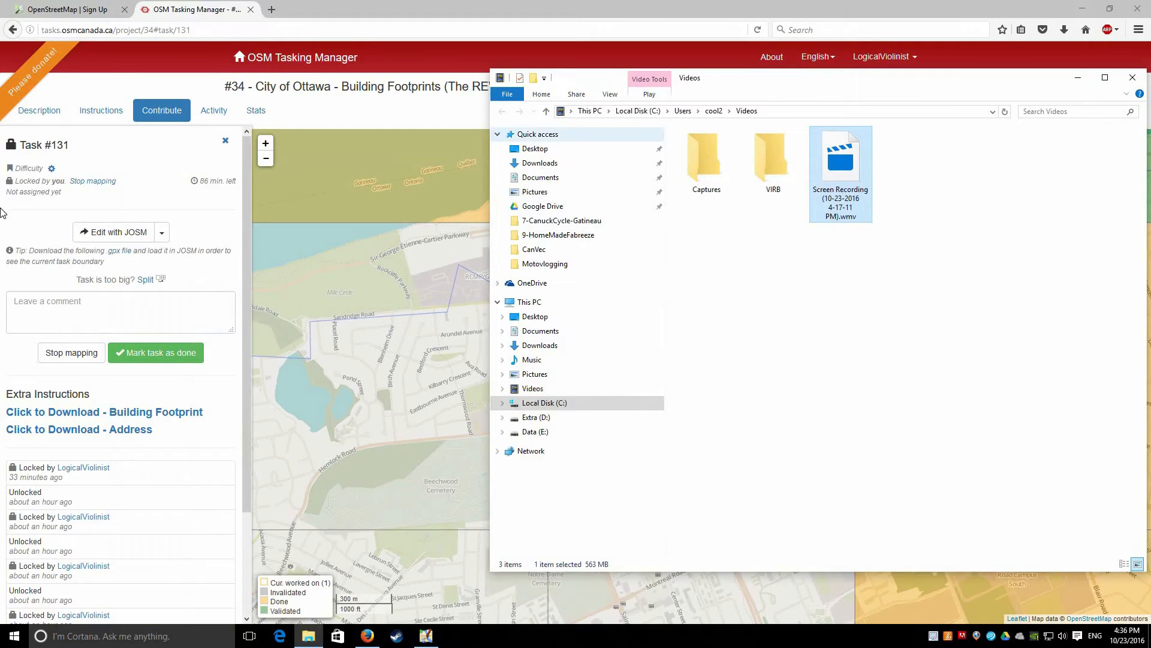
Mark Task #131 as done, then review the instructions and confirm the task's recorded status
click(1079, 78)
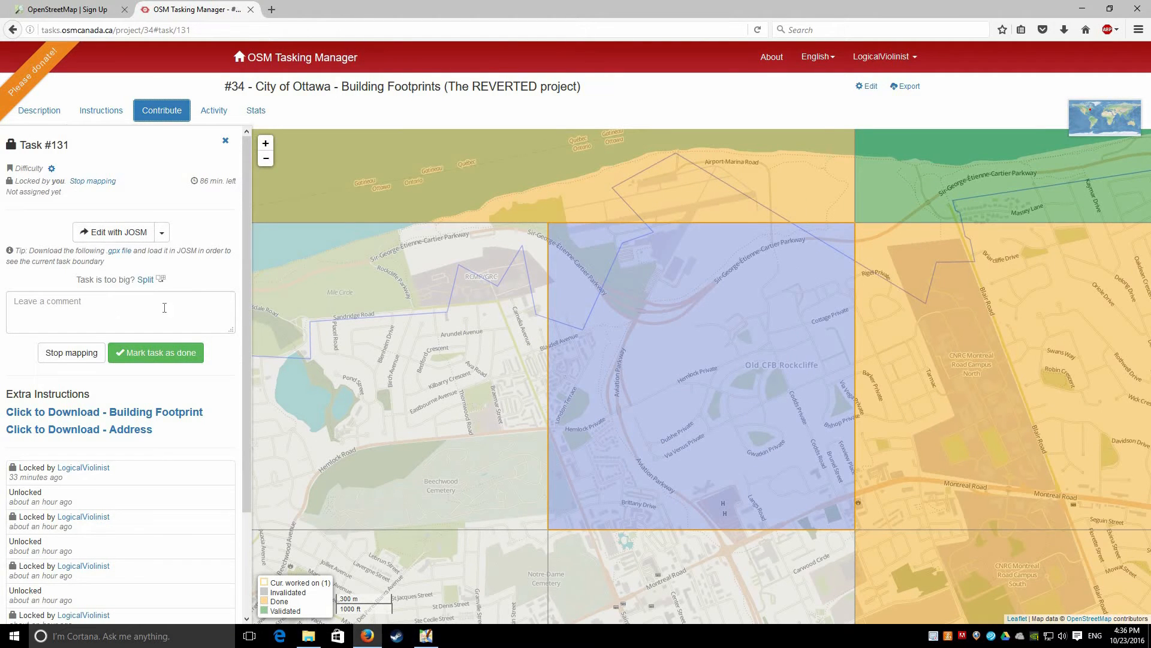
click(160, 354)
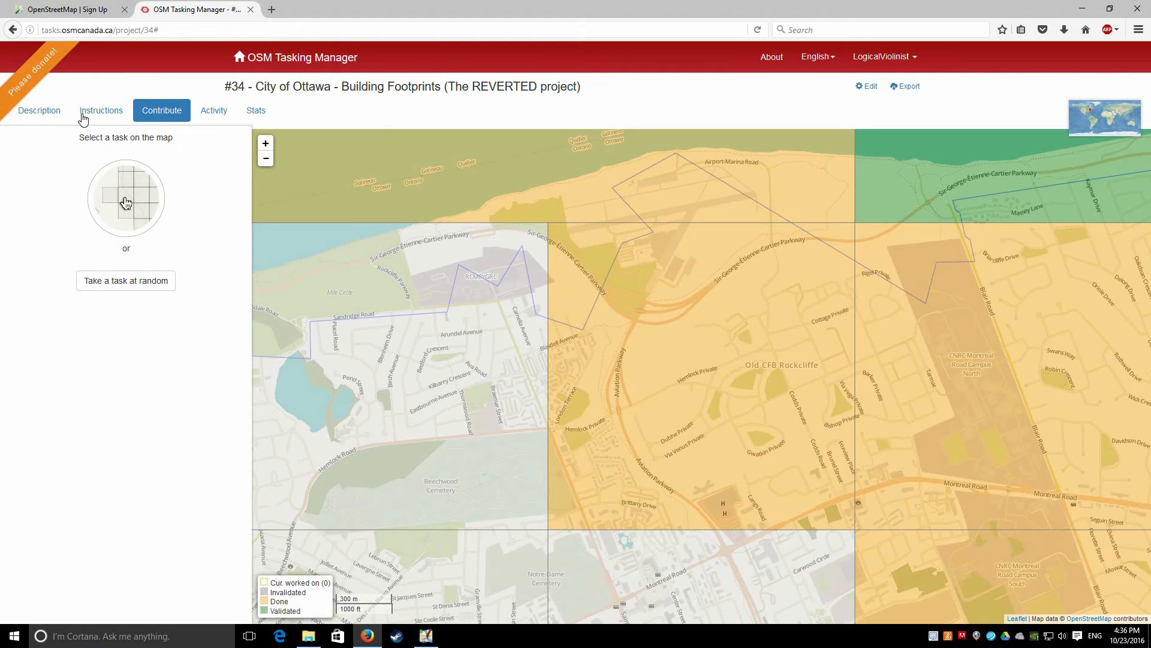
click(84, 114)
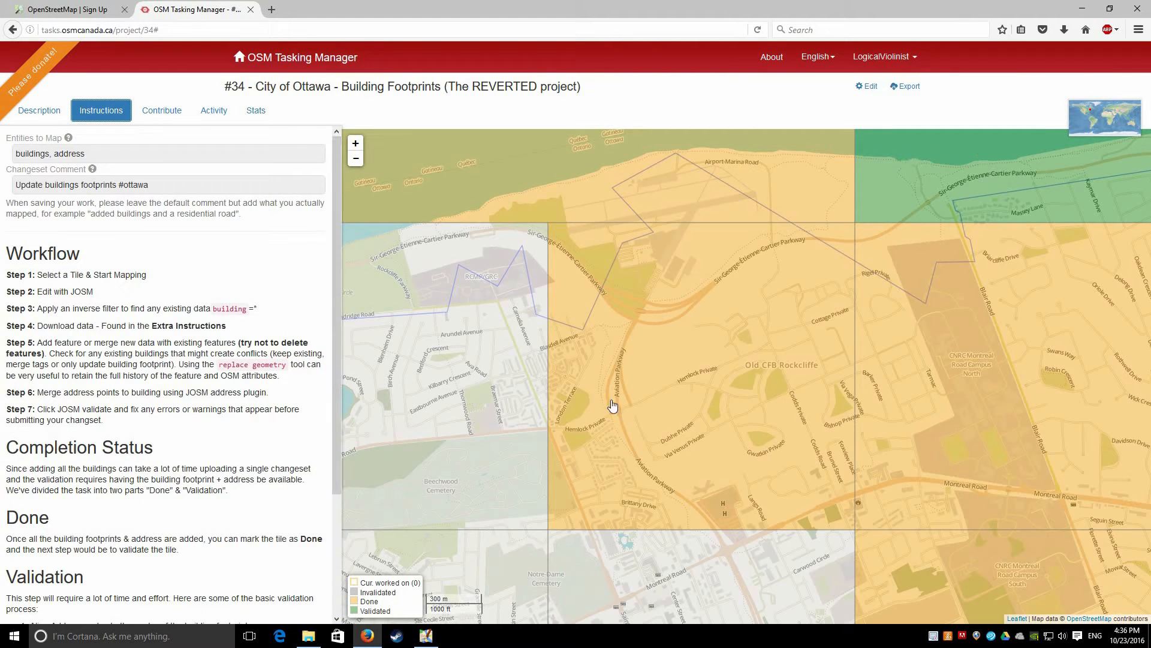
click(850, 368)
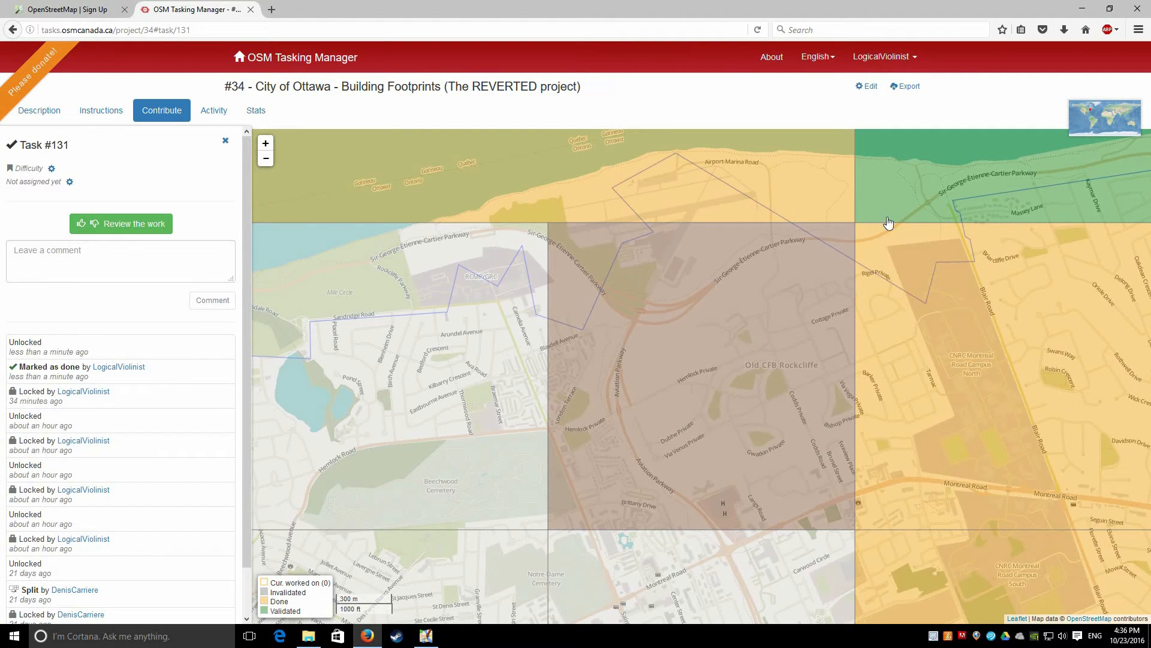
drag(824, 243, 596, 341)
scroll(692, 387, down, 1)
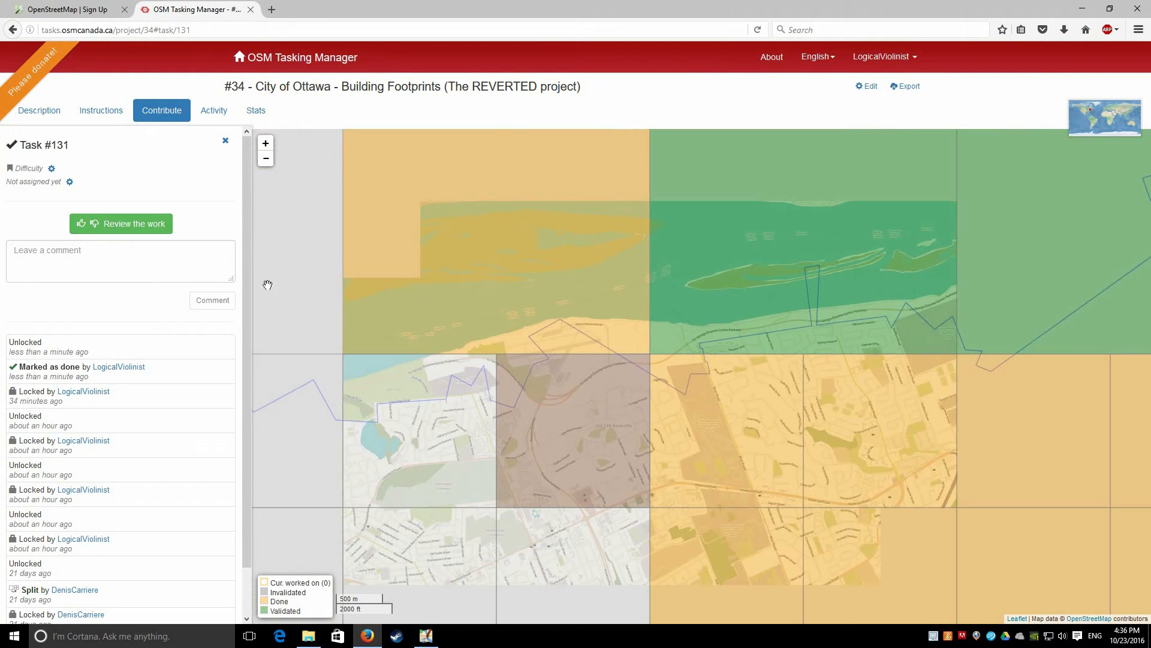
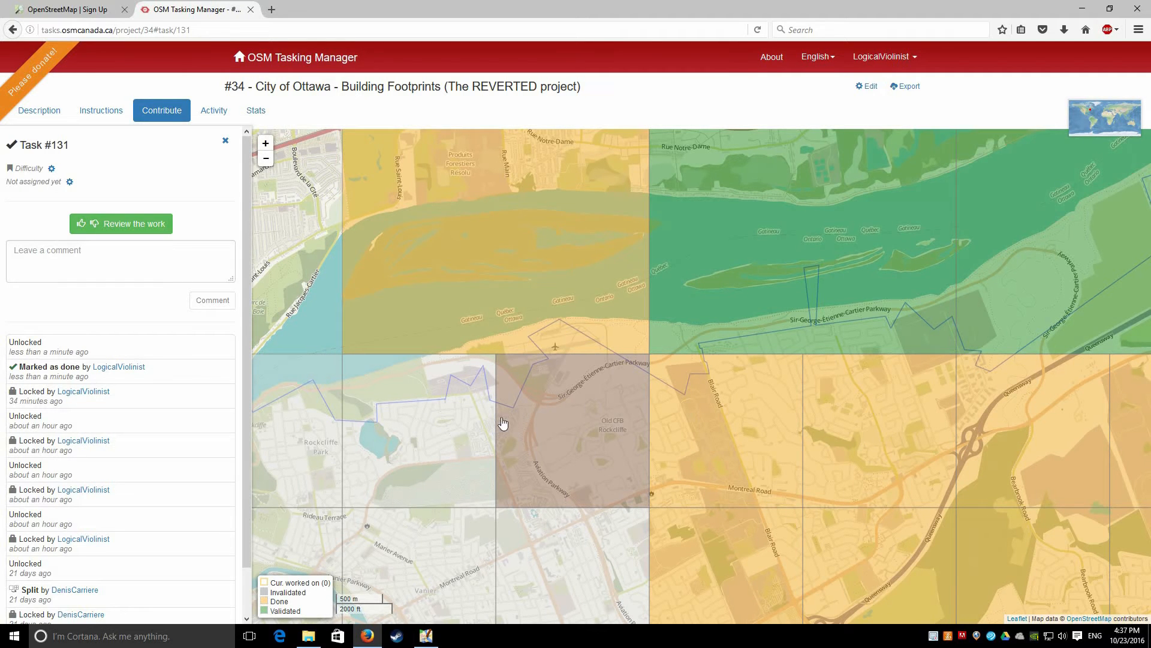
Lock Task #131 for review and launch editing of its area in JOSM
click(131, 227)
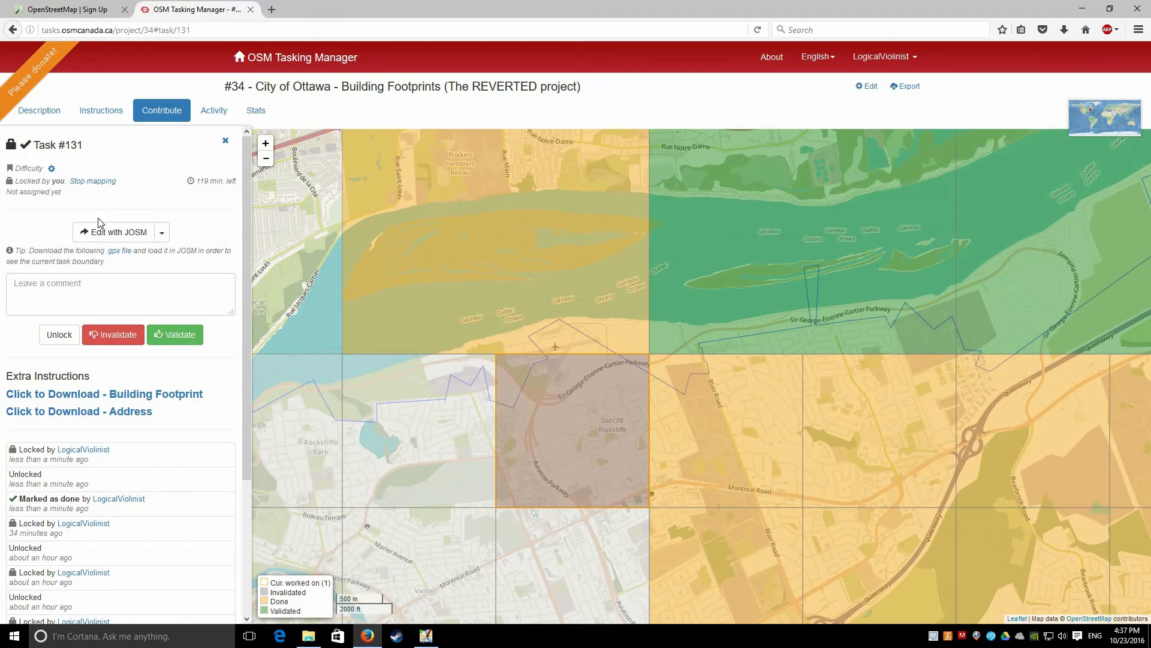
click(118, 232)
click(118, 233)
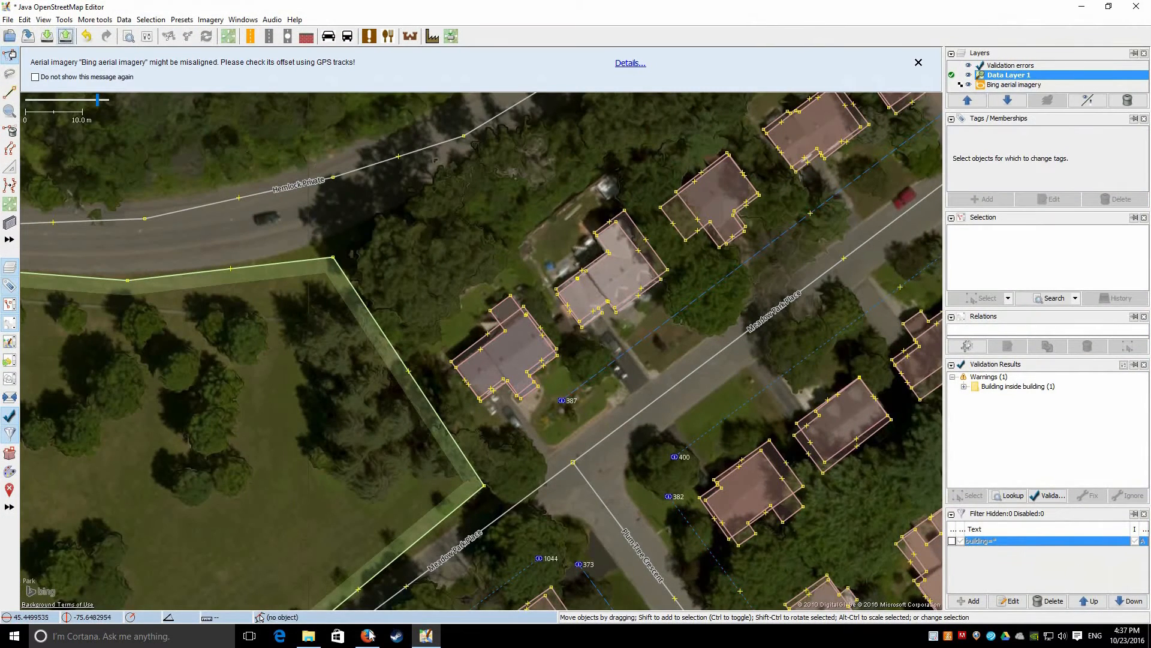
Load the task's Building Footprint and Address data into JOSM
key(alt+Tab)
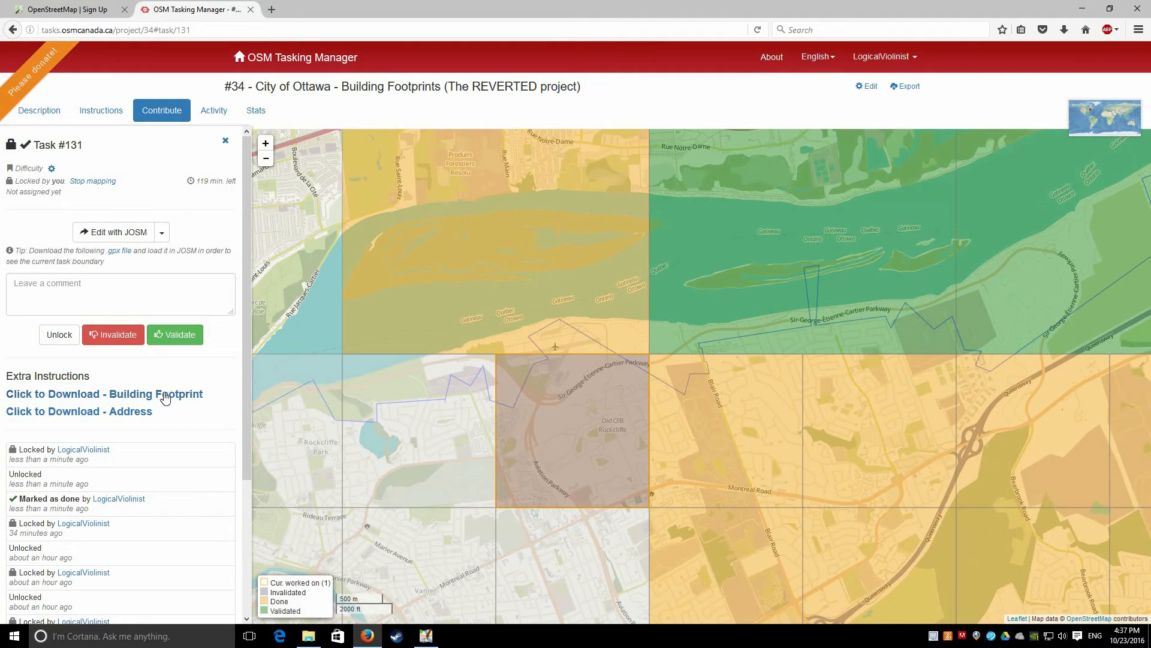
click(43, 398)
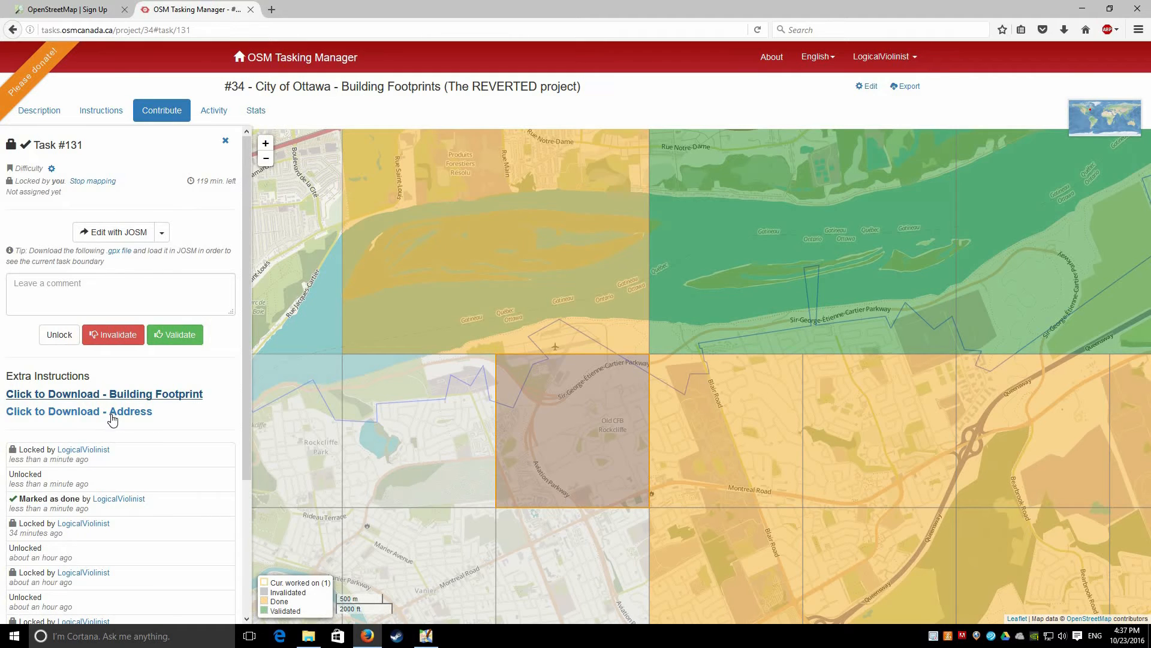
click(113, 418)
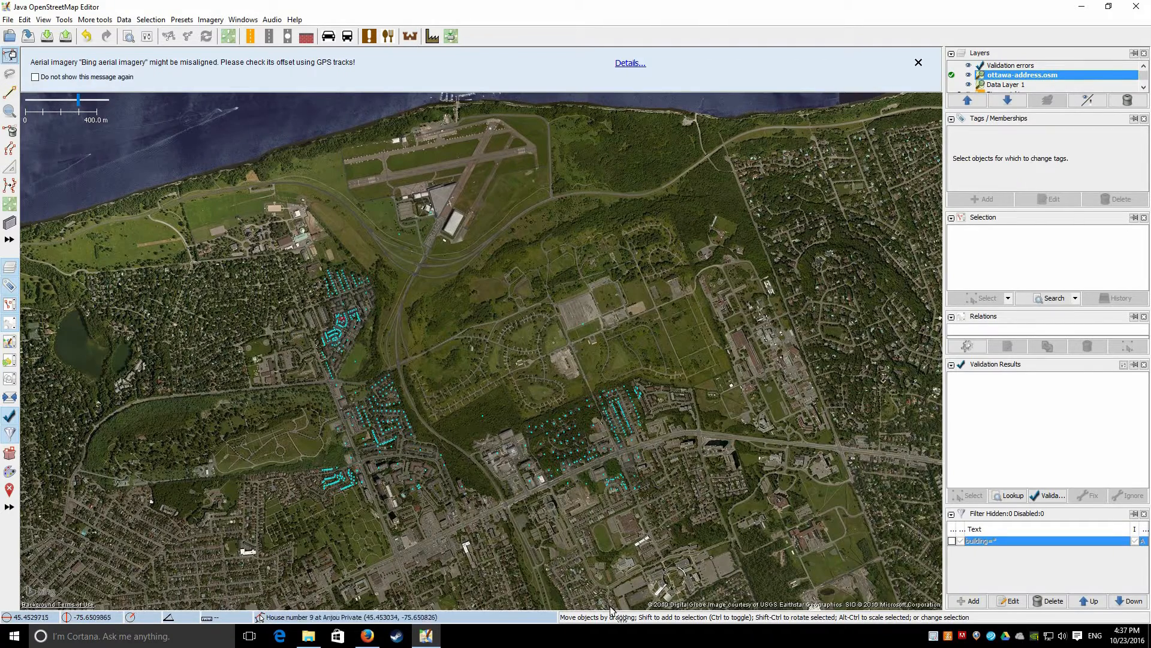
Drag the Georgeton Private address points 4 and 6 onto their building outline
scroll(341, 320, up, 10)
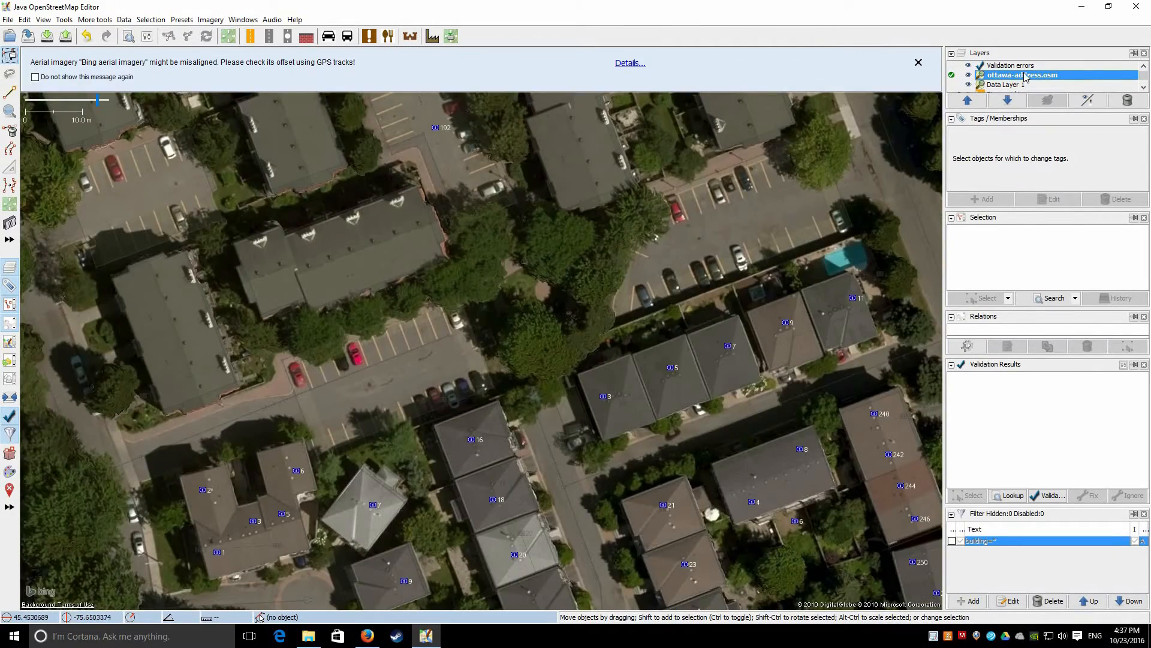
drag(570, 294, 352, 161)
scroll(414, 269, down, 3)
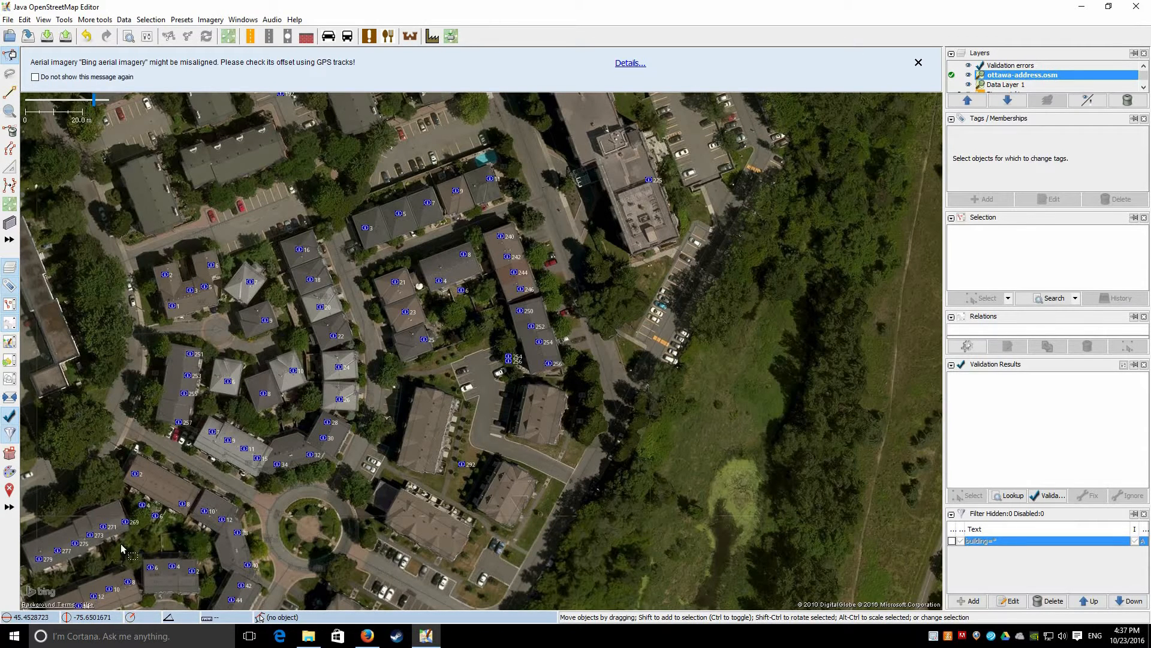
drag(409, 318, 647, 142)
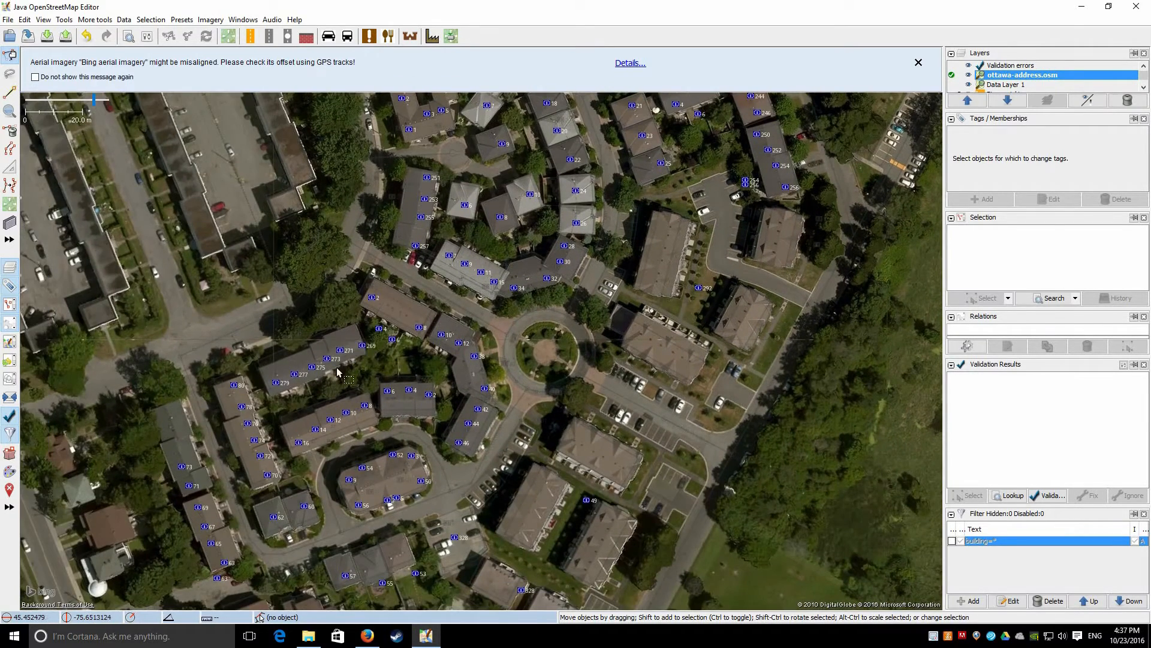
scroll(331, 360, up, 4)
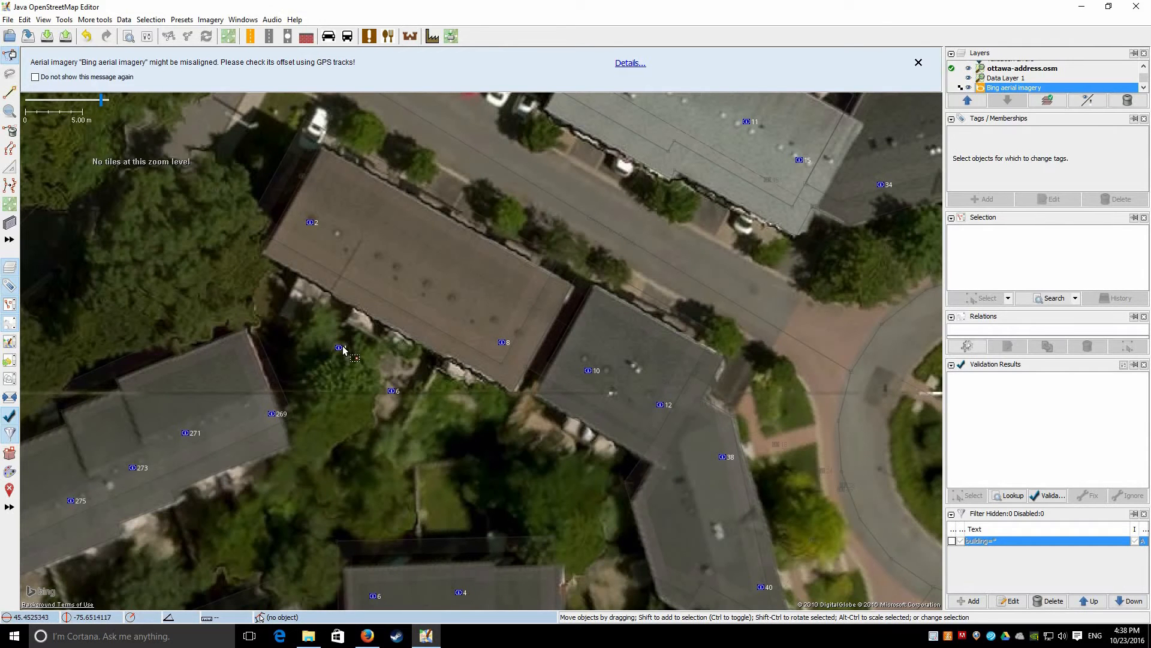
drag(377, 254, 378, 253)
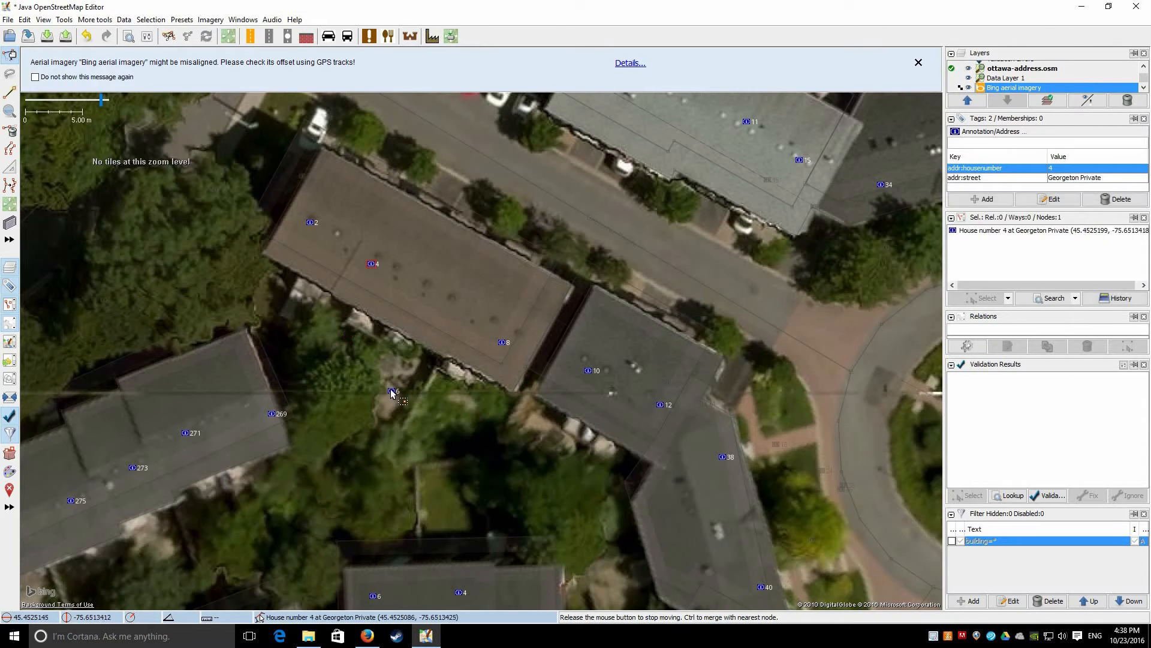
drag(392, 390, 447, 287)
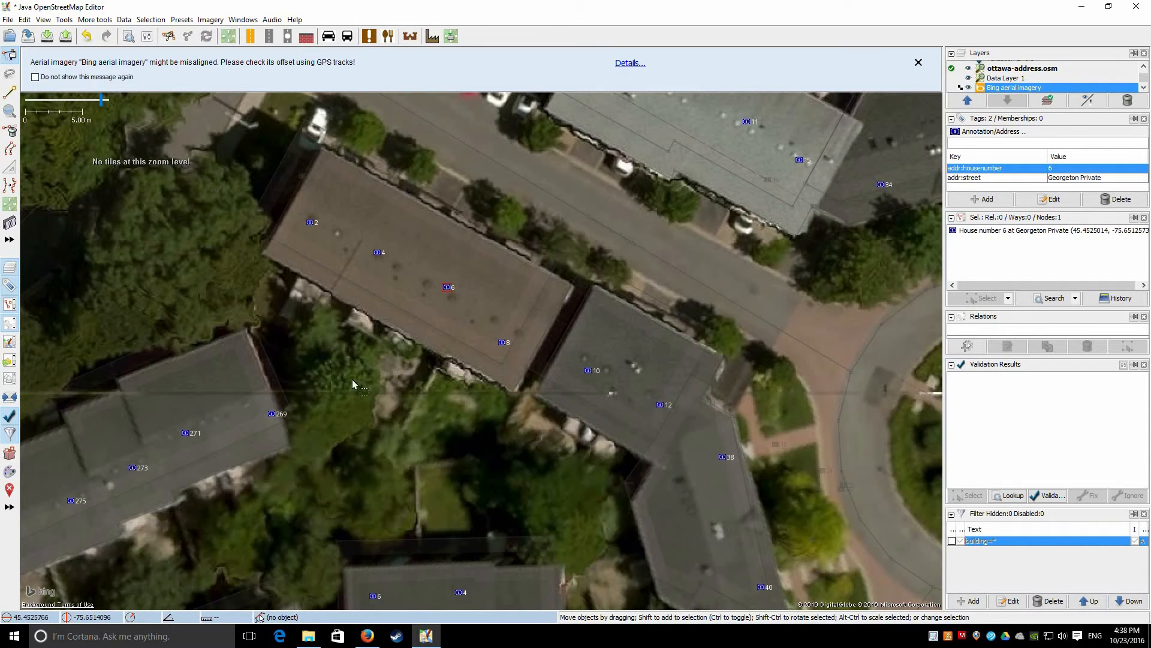
drag(422, 458, 445, 224)
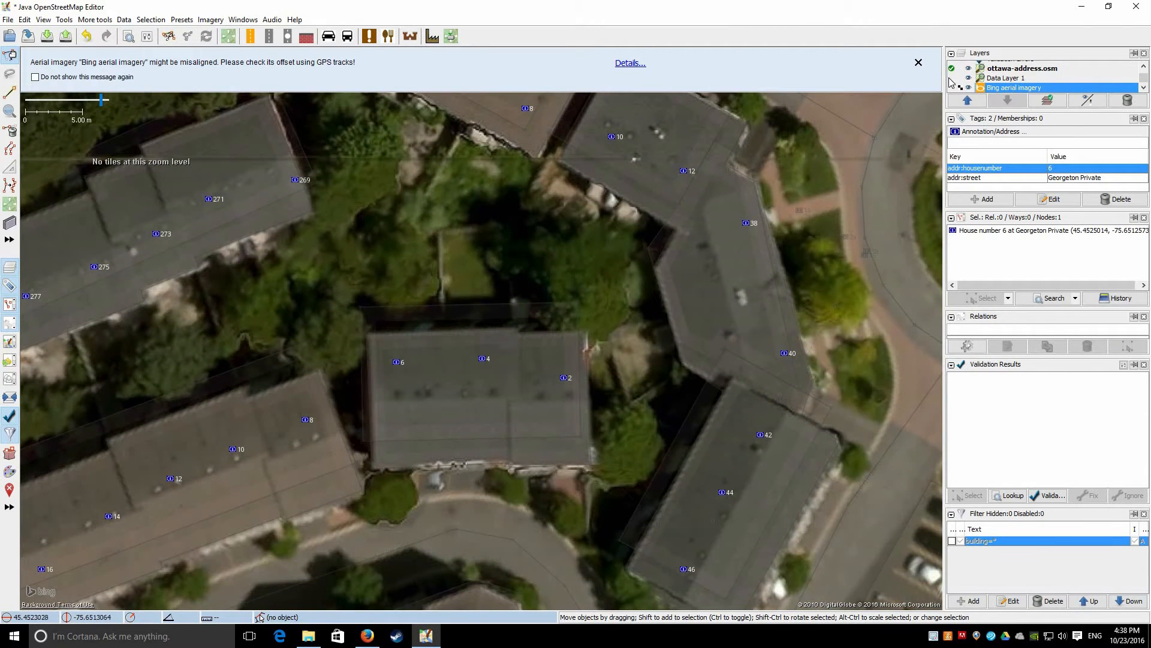
Activate the building footprints layer, select the lower building, and check the address layer's options
key(shift+a)
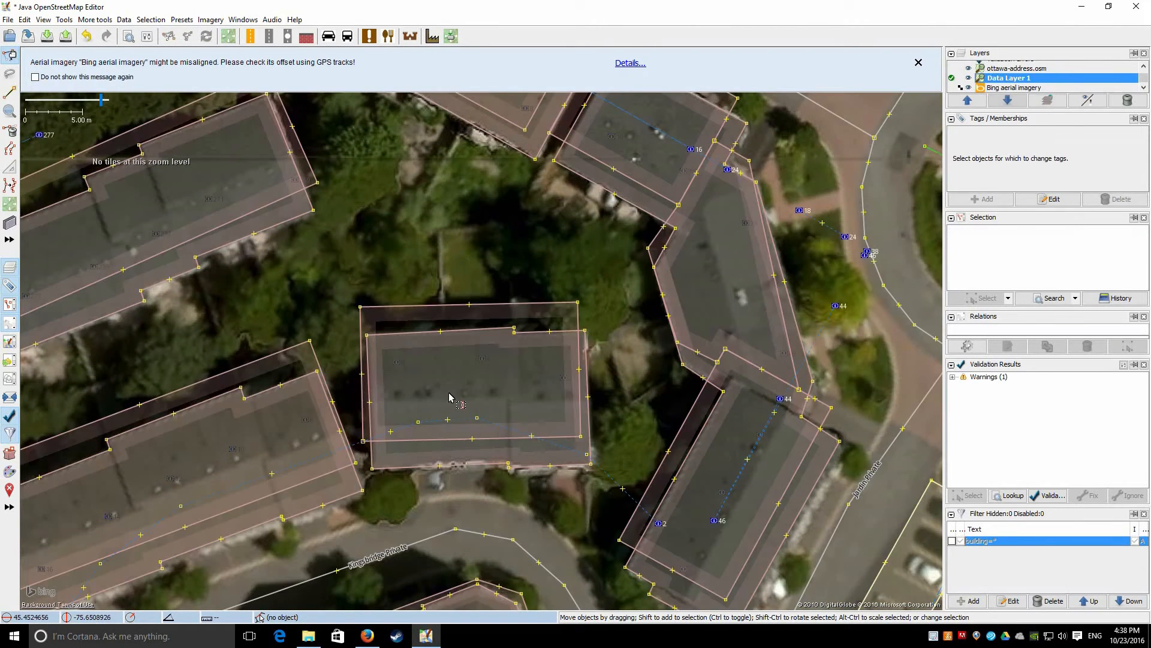
drag(439, 210, 427, 268)
click(474, 523)
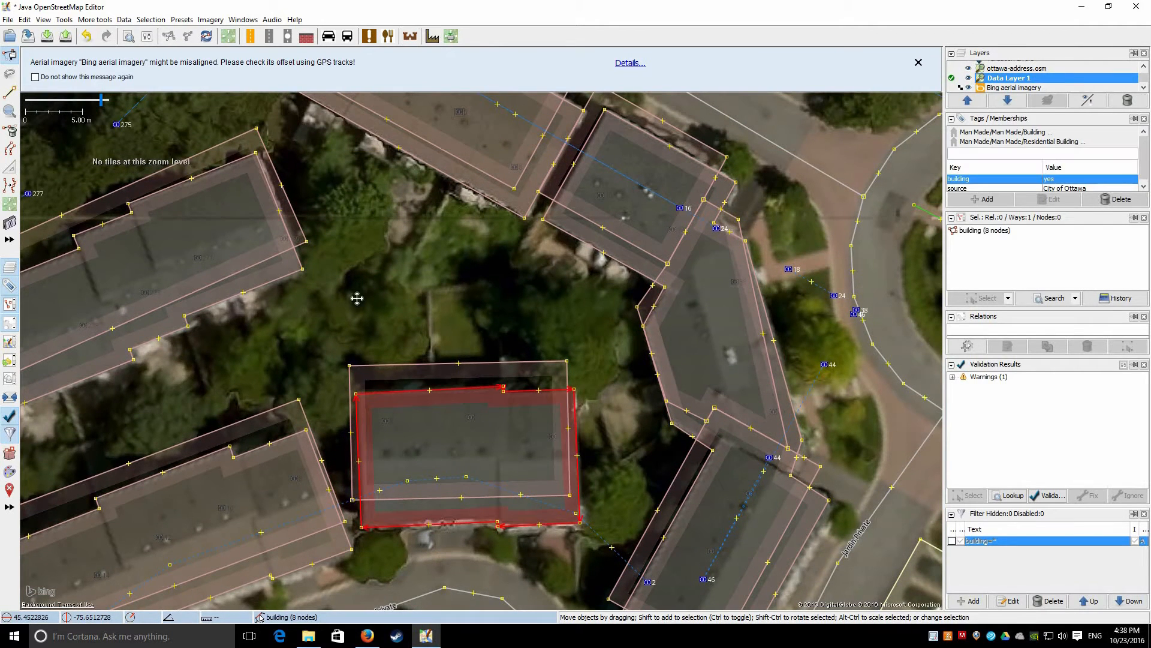
drag(452, 337, 389, 524)
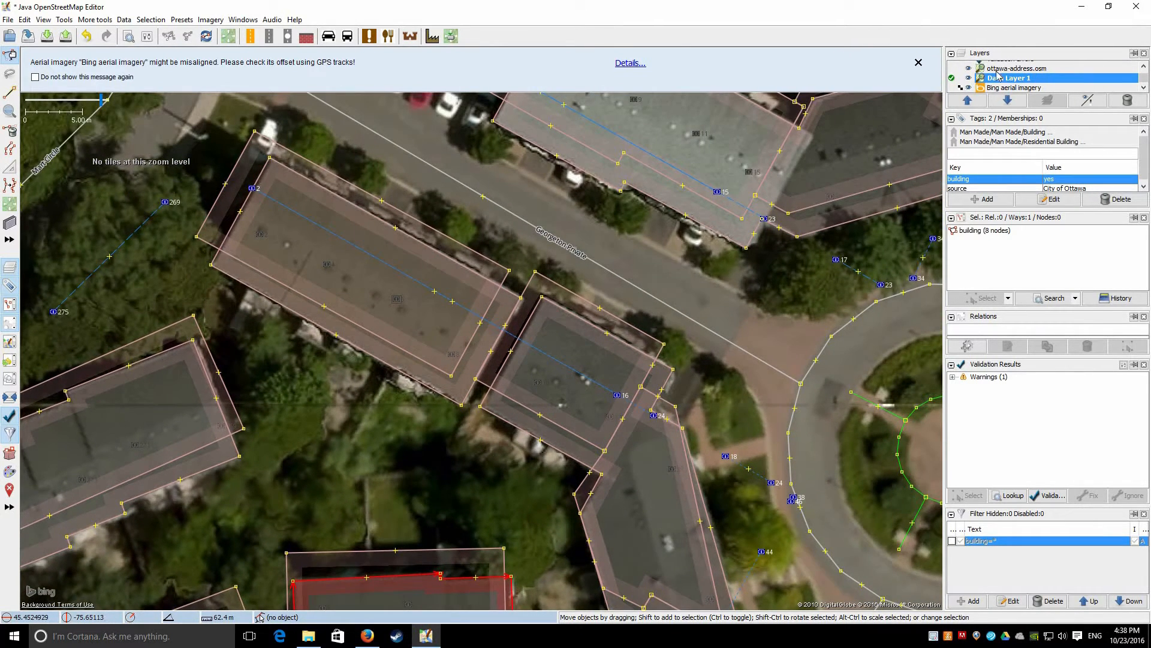
click(998, 69)
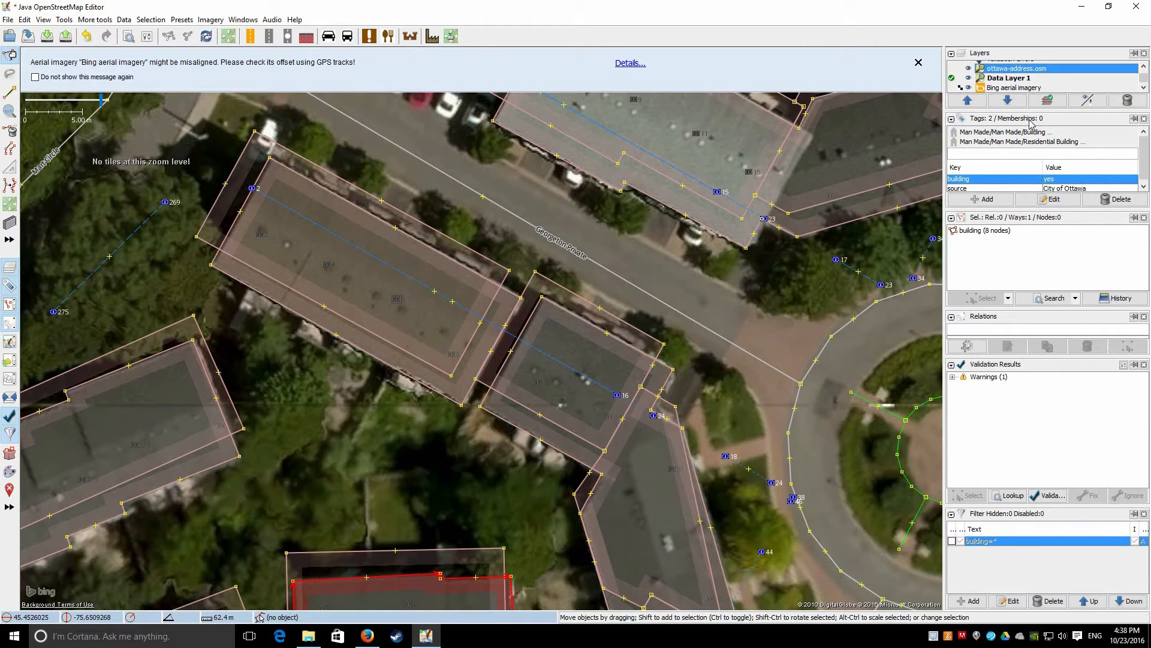
right_click(1020, 69)
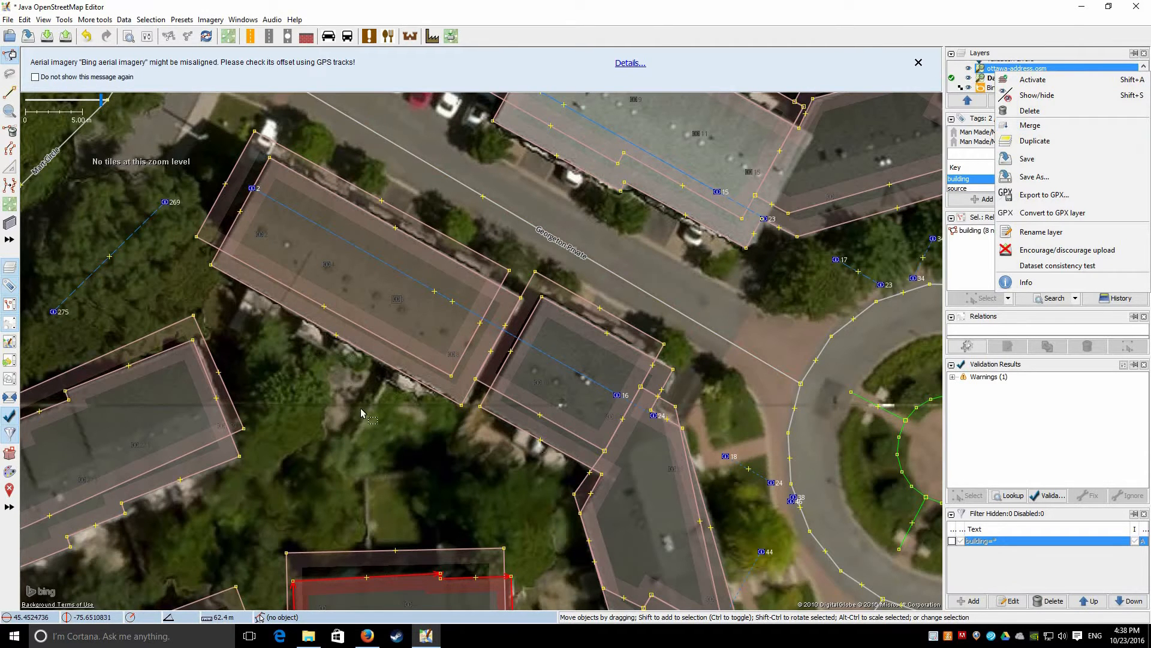
click(991, 71)
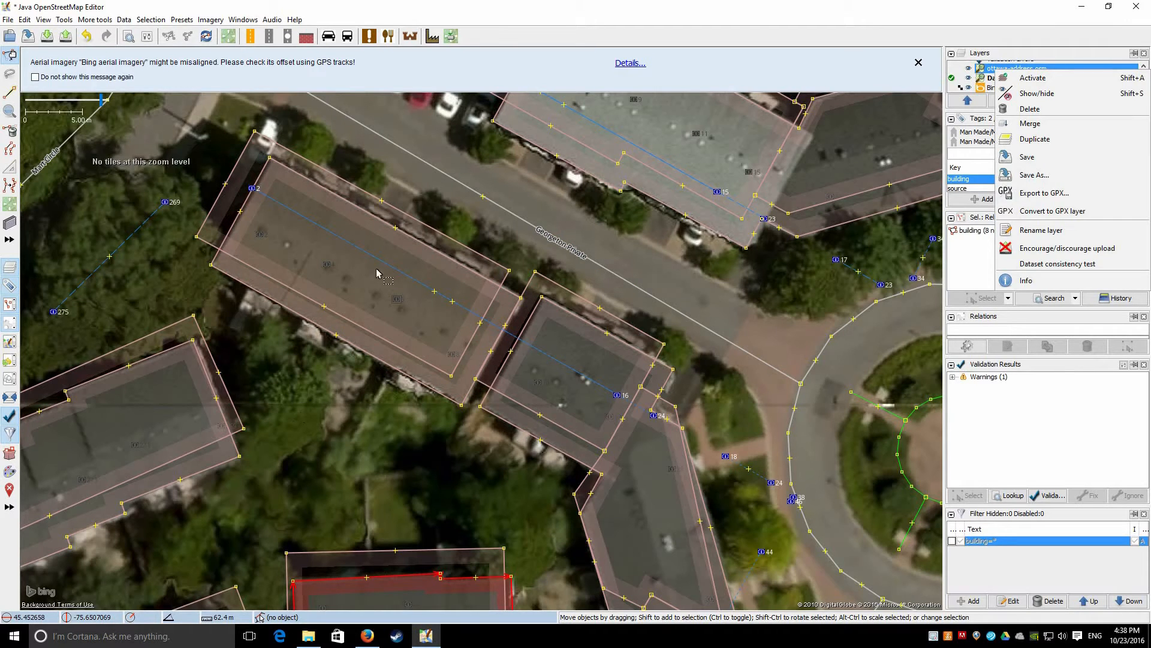
Merge the ottawa-address.osm layer into Data Layer 1
scroll(437, 227, down, 1)
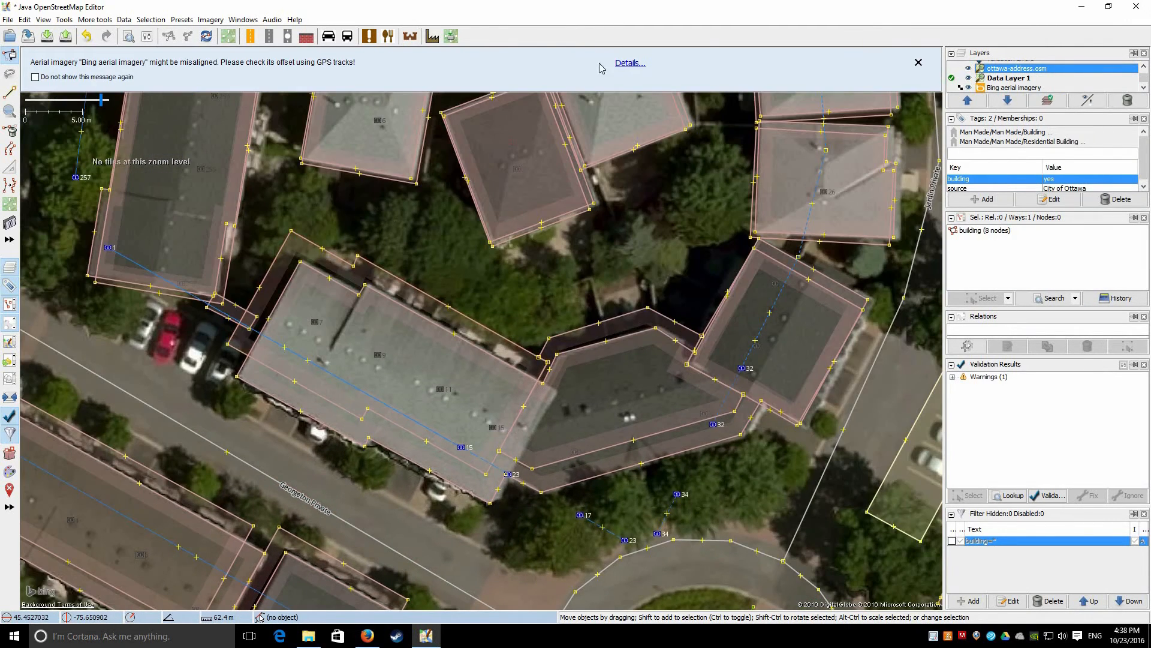
scroll(753, 240, down, 1)
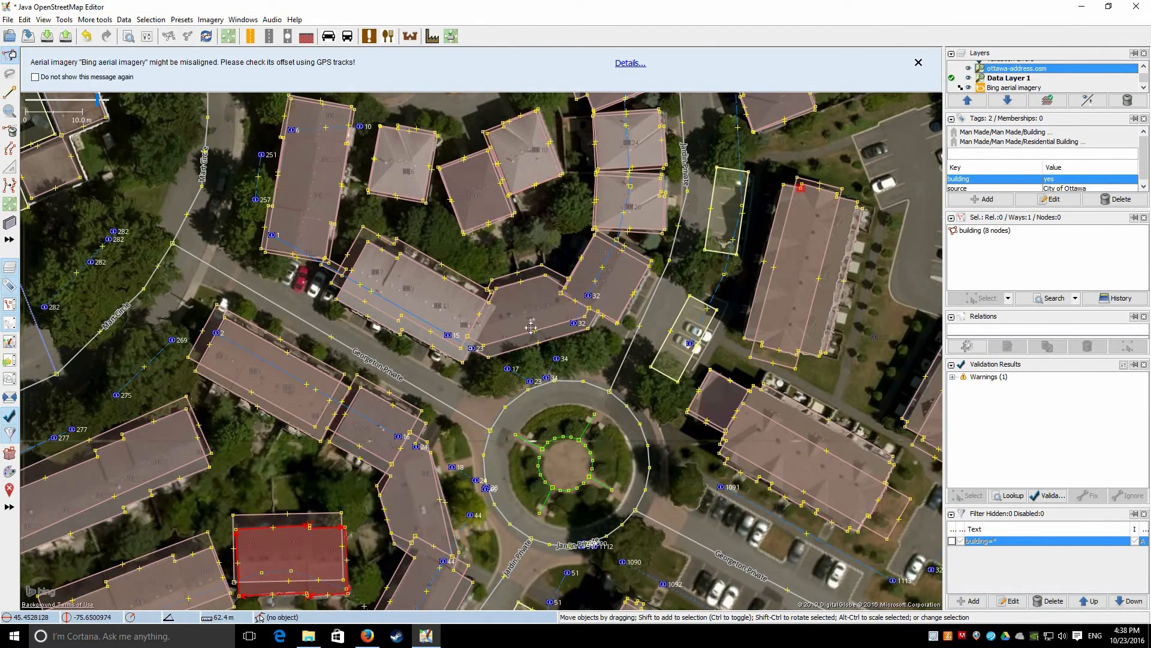
drag(632, 288, 295, 499)
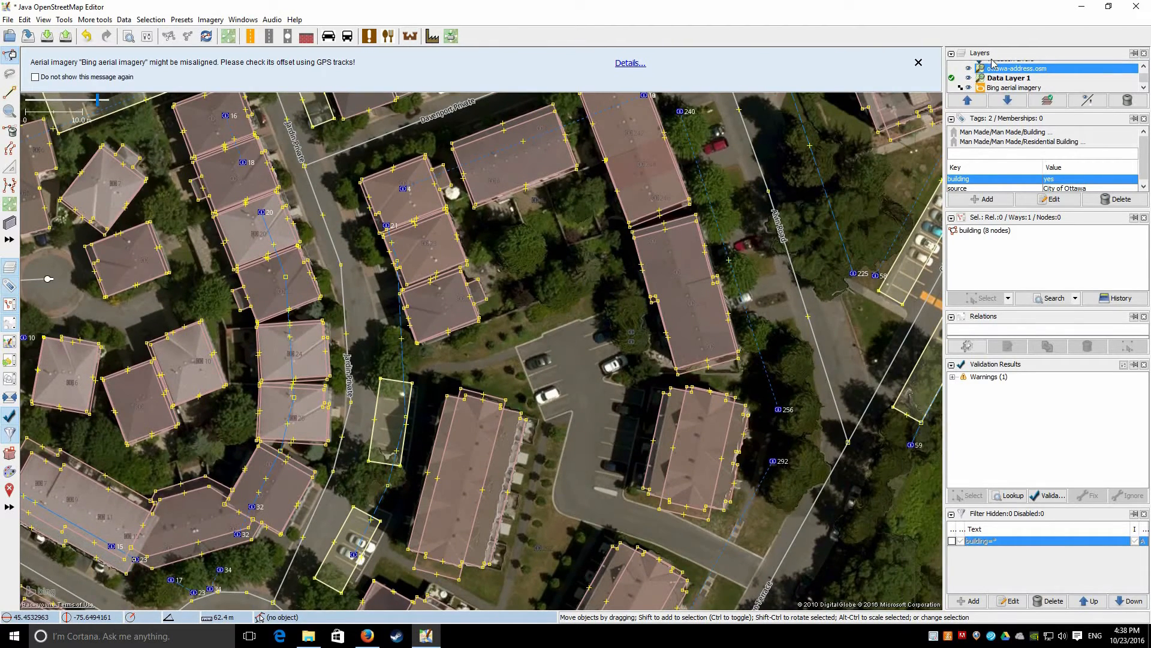
drag(731, 228, 705, 431)
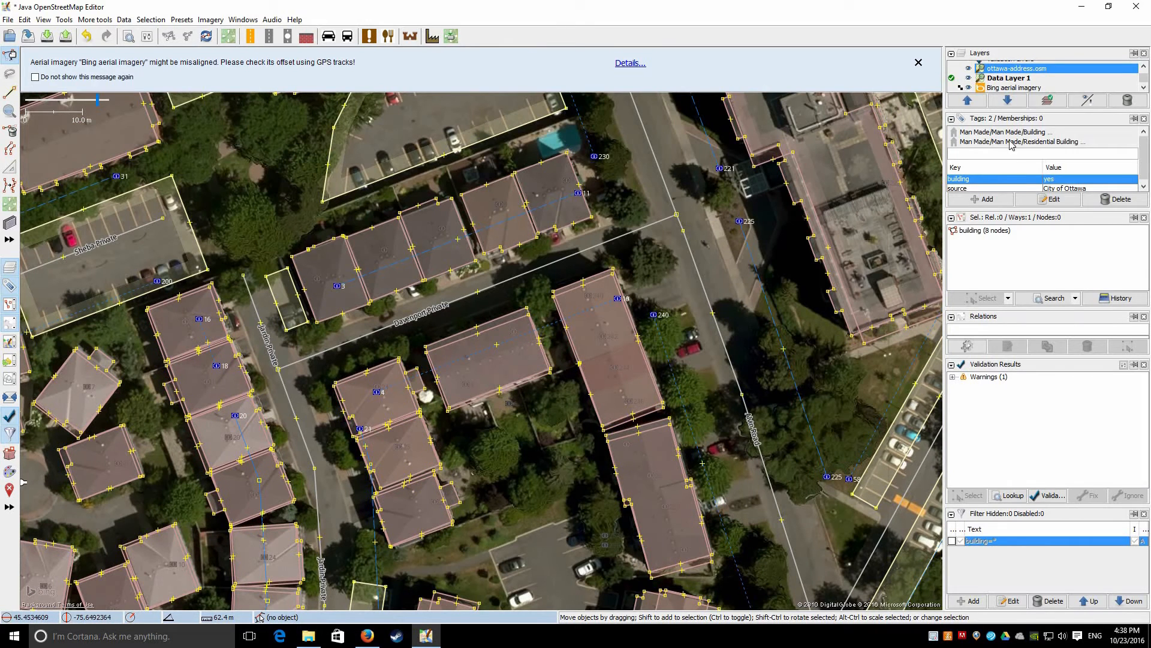
right_click(1013, 68)
click(1019, 124)
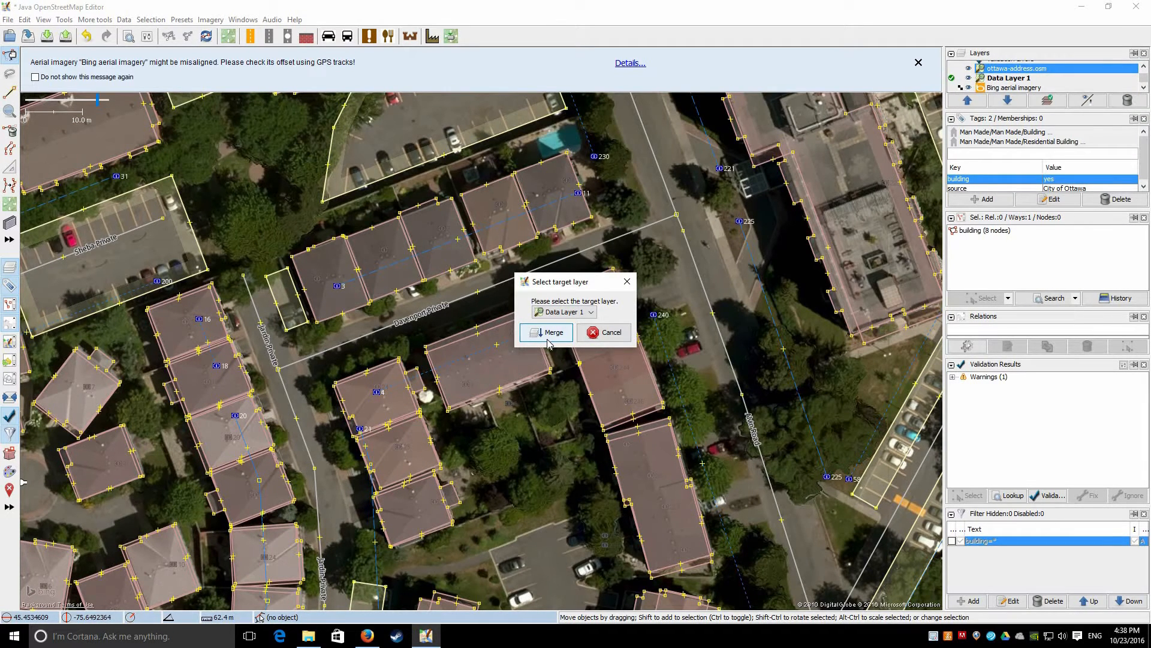
click(547, 334)
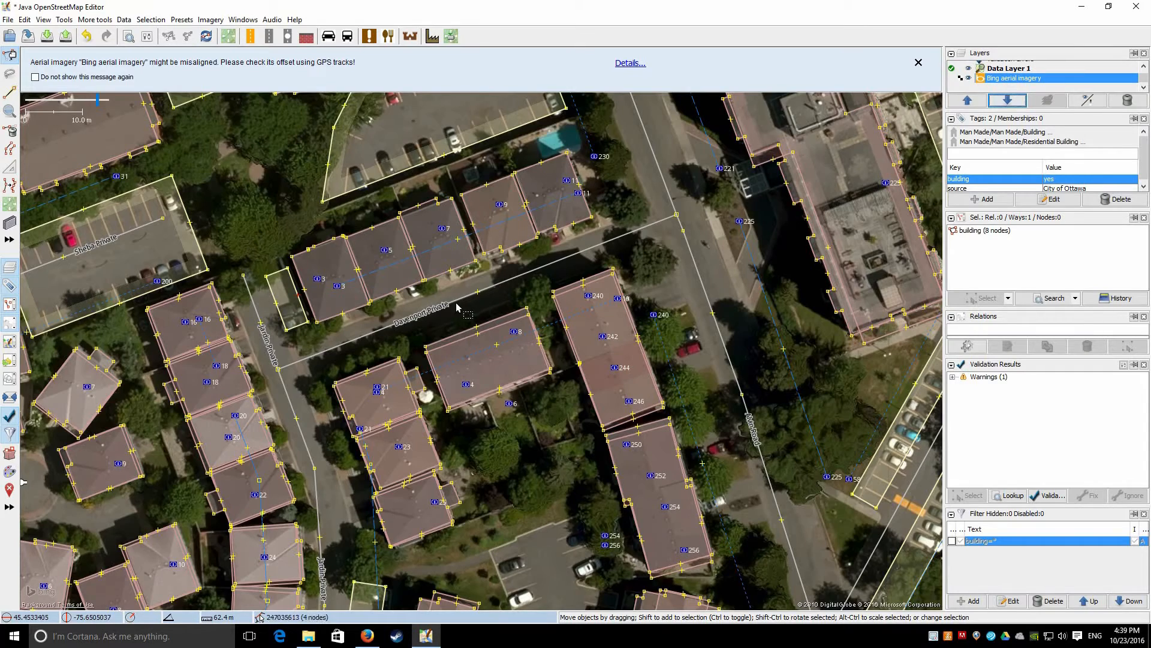
Lasso-select the houses in the block between Mafeking Avenue and Martin Avenue
scroll(250, 250, up, 2)
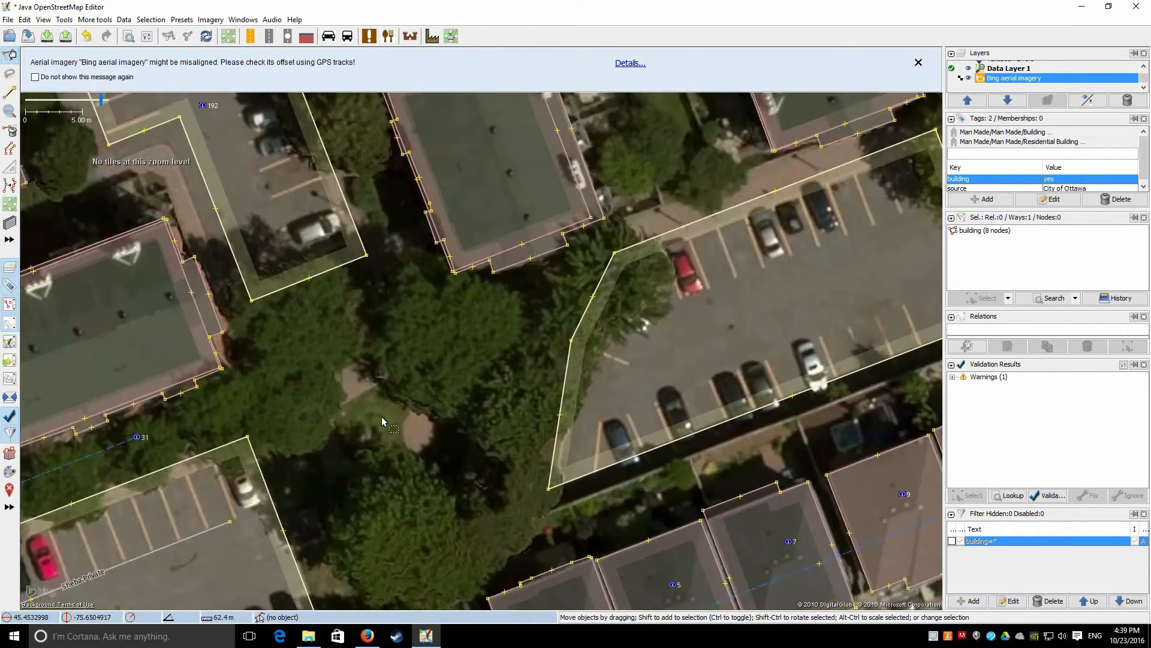
scroll(382, 421, down, 4)
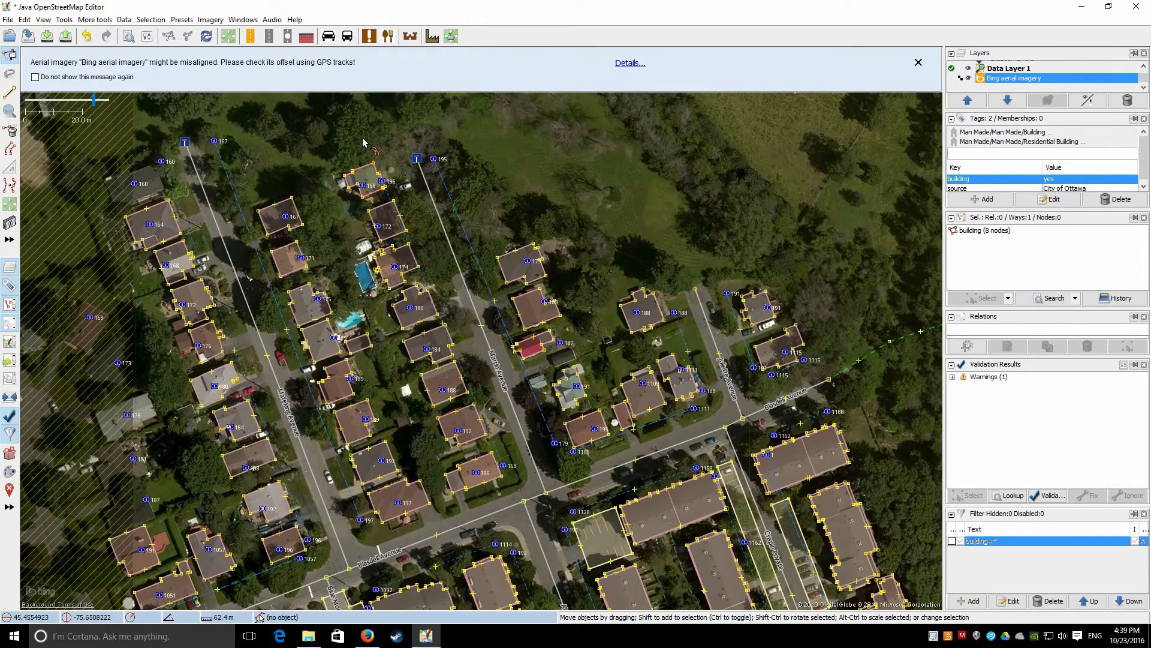
key(s)
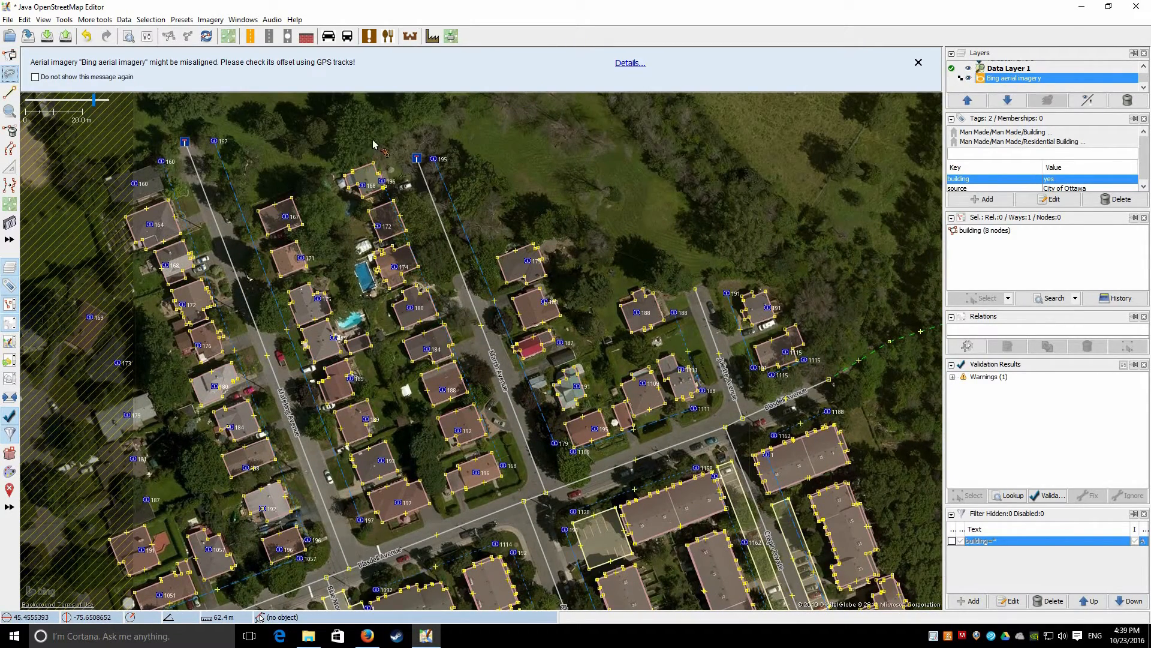
mouse_move(379, 138)
mouse_down()
mouse_move(285, 160)
mouse_move(240, 217)
mouse_move(530, 503)
mouse_move(483, 276)
mouse_move(414, 174)
mouse_move(381, 148)
mouse_move(387, 171)
mouse_move(358, 192)
mouse_move(384, 185)
mouse_up()
scroll(356, 193, up, 2)
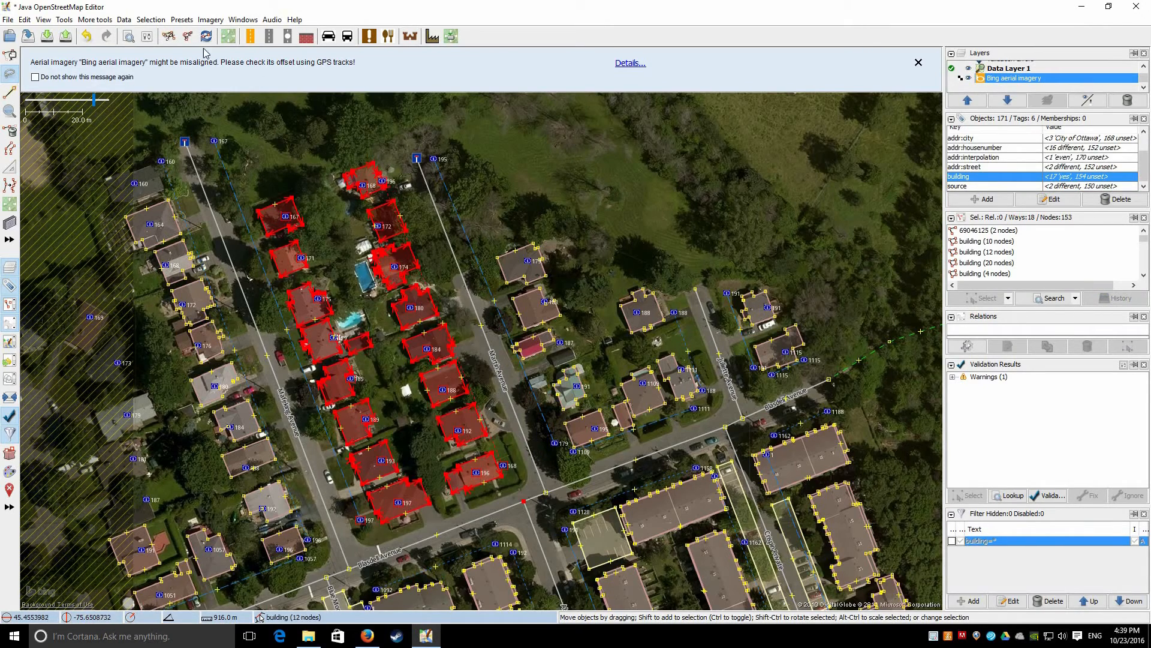
click(111, 21)
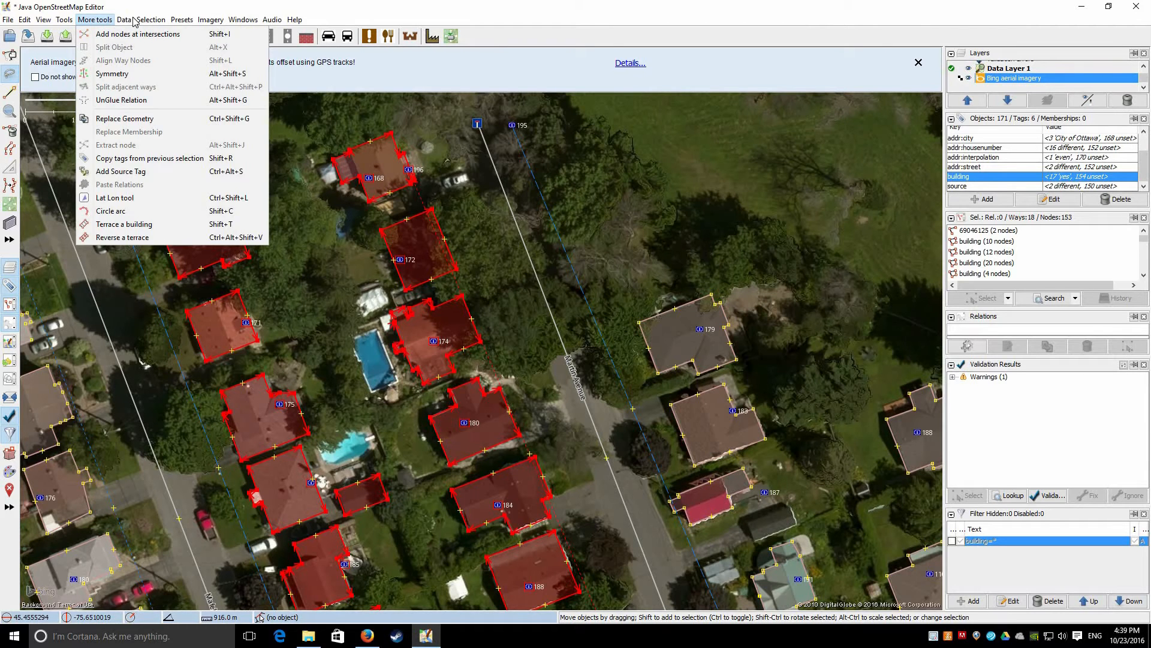
mouse_move(129, 21)
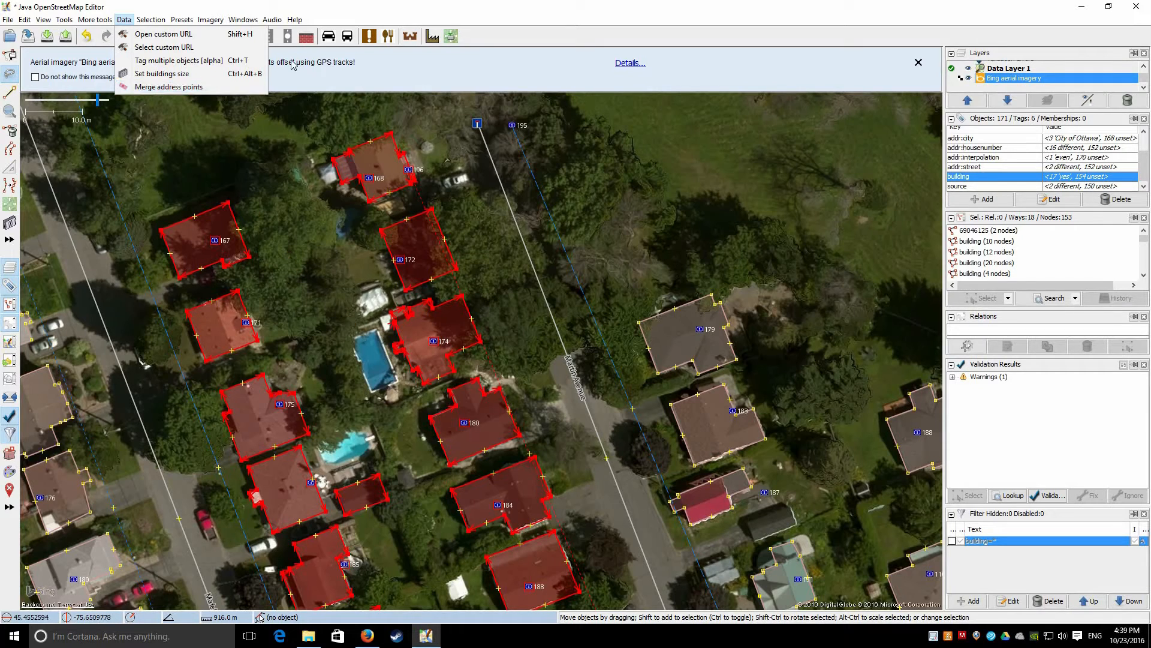
drag(421, 473, 369, 211)
drag(375, 589, 355, 368)
drag(166, 503, 337, 263)
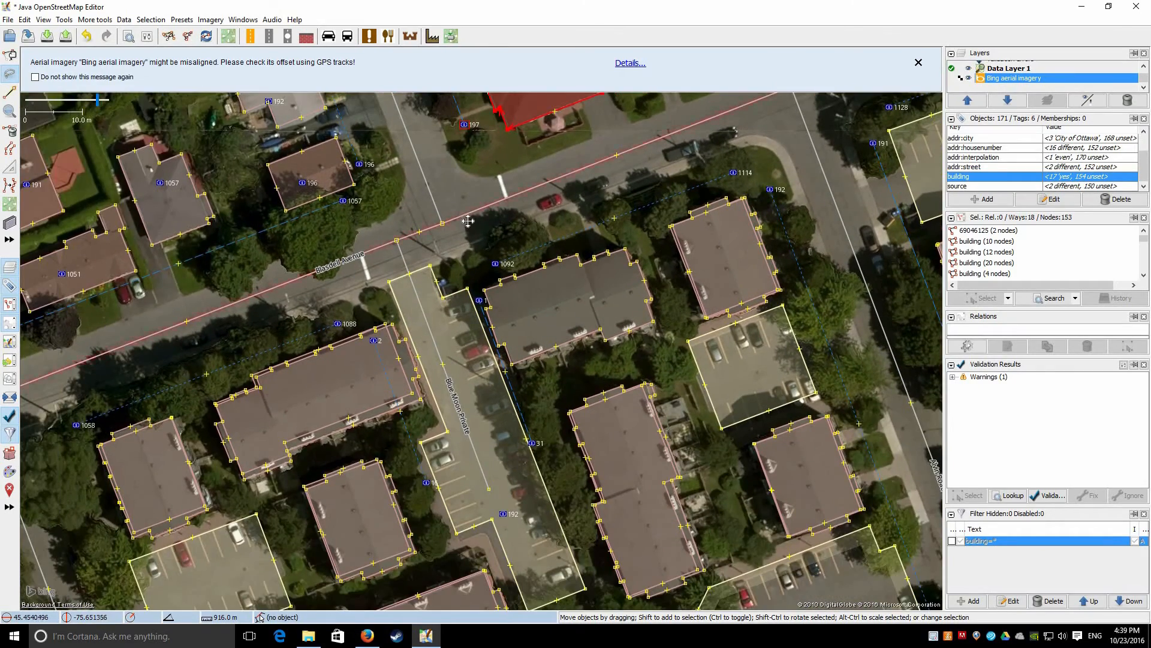
drag(231, 495, 513, 345)
drag(459, 208, 210, 633)
scroll(316, 387, down, 4)
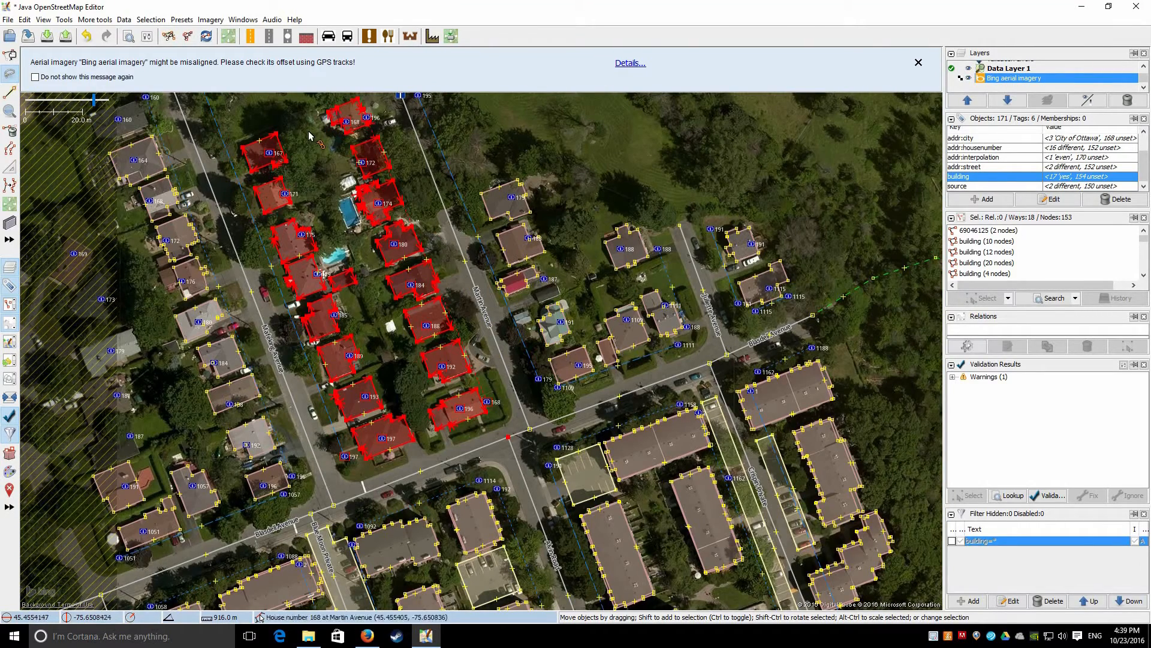
drag(480, 199, 496, 344)
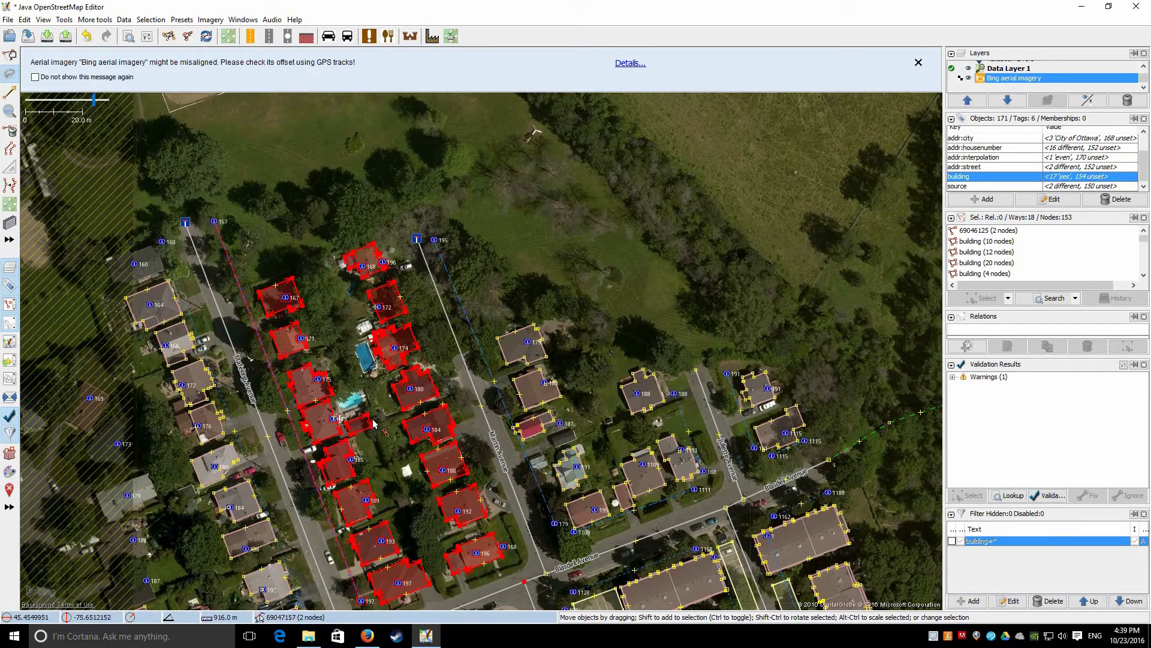
Zoom in on the small footprint, pan over the selected houses, and open the Data menu
scroll(380, 441, up, 4)
scroll(318, 451, up, 2)
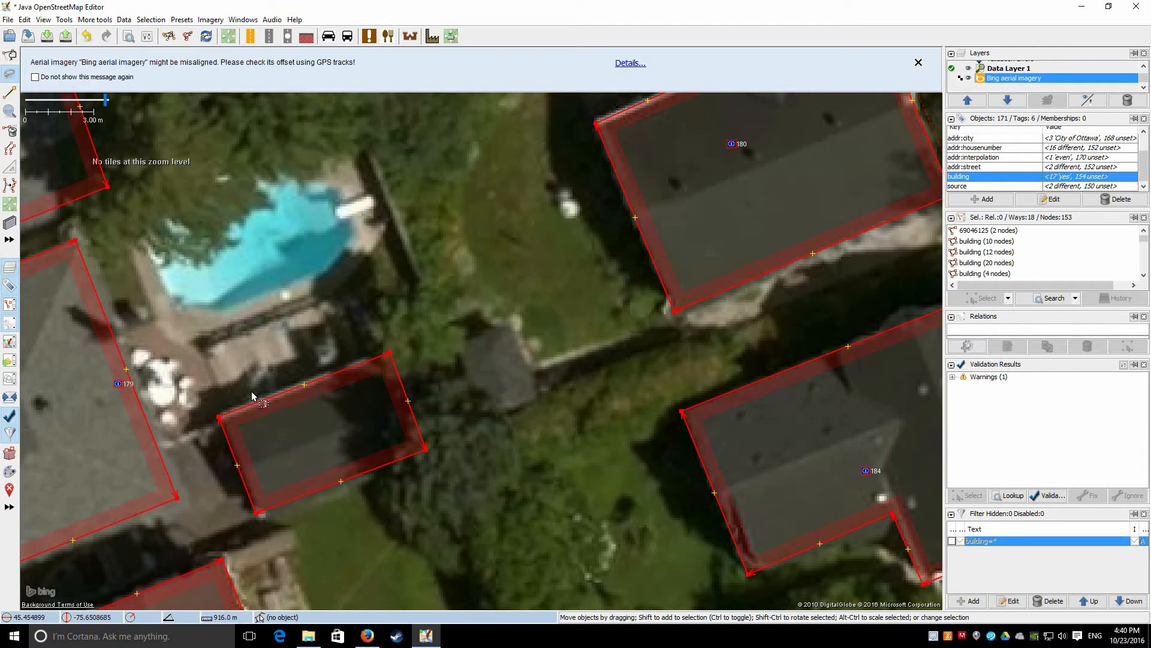
scroll(251, 394, down, 4)
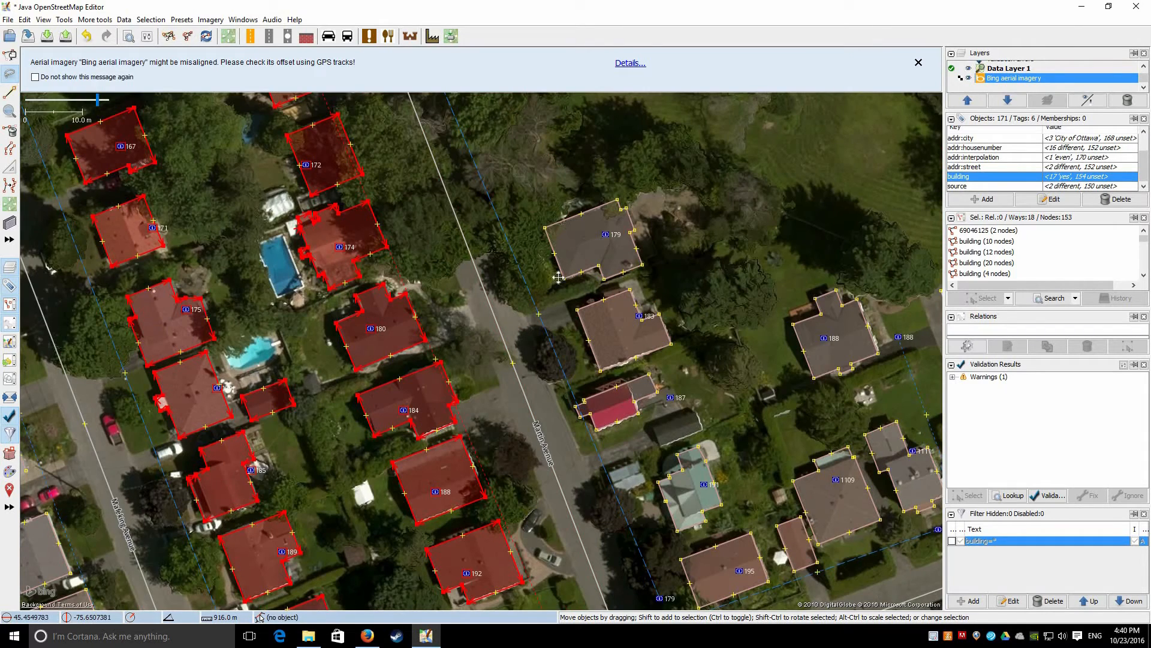
drag(558, 277, 441, 239)
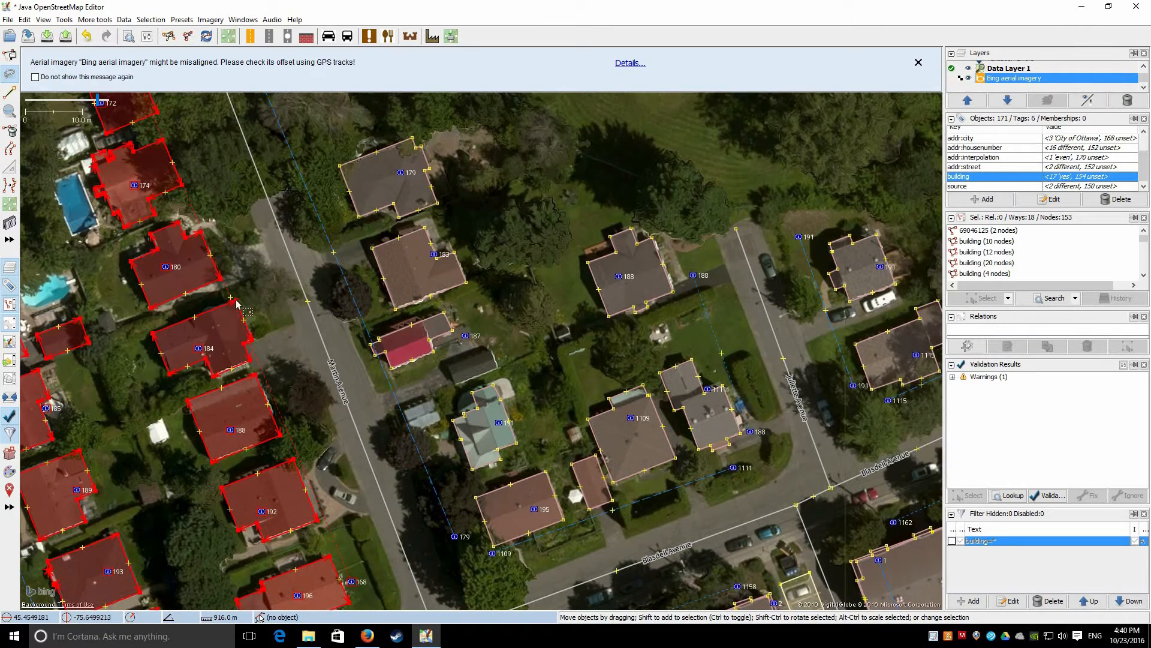
drag(75, 248, 263, 380)
click(124, 19)
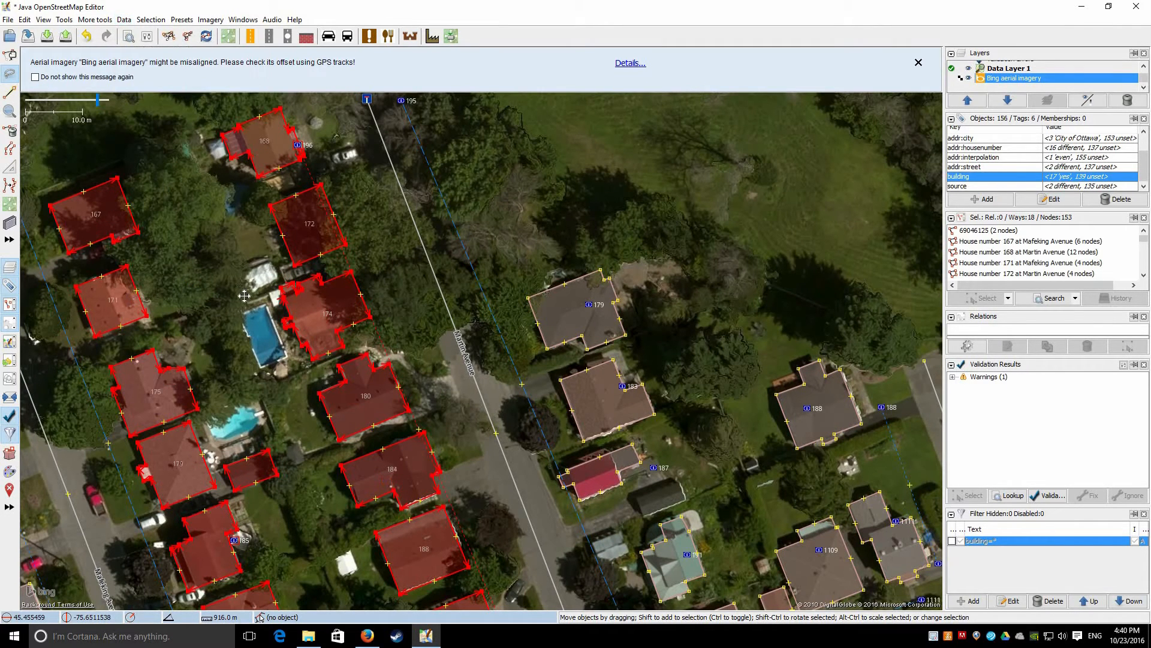
Pan south across the block toward Blasdell Avenue to check the merged buildings
drag(213, 100, 224, 64)
drag(203, 588, 222, 296)
drag(354, 462, 450, 208)
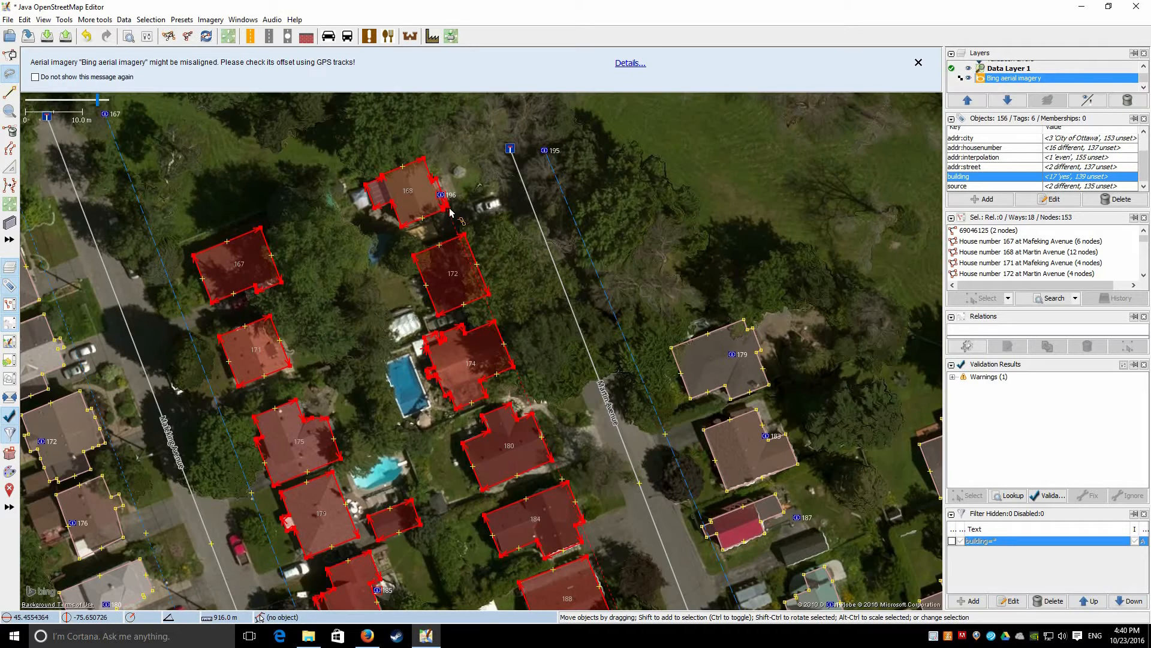
scroll(474, 242, up, 3)
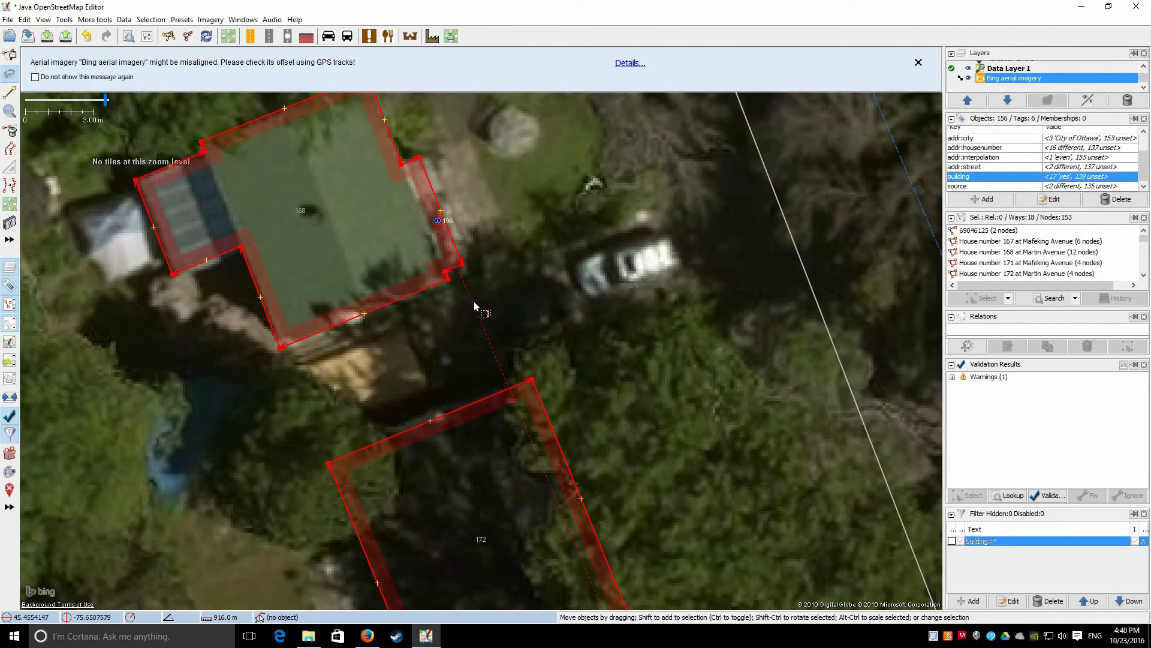
scroll(333, 311, down, 3)
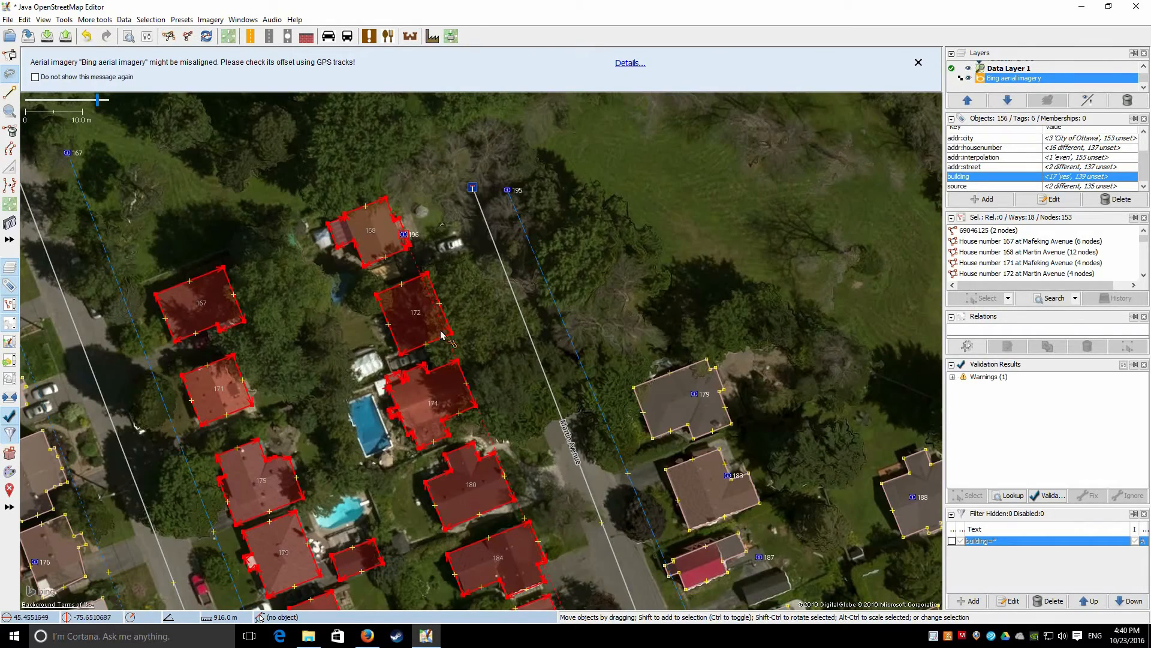
drag(338, 564, 354, 234)
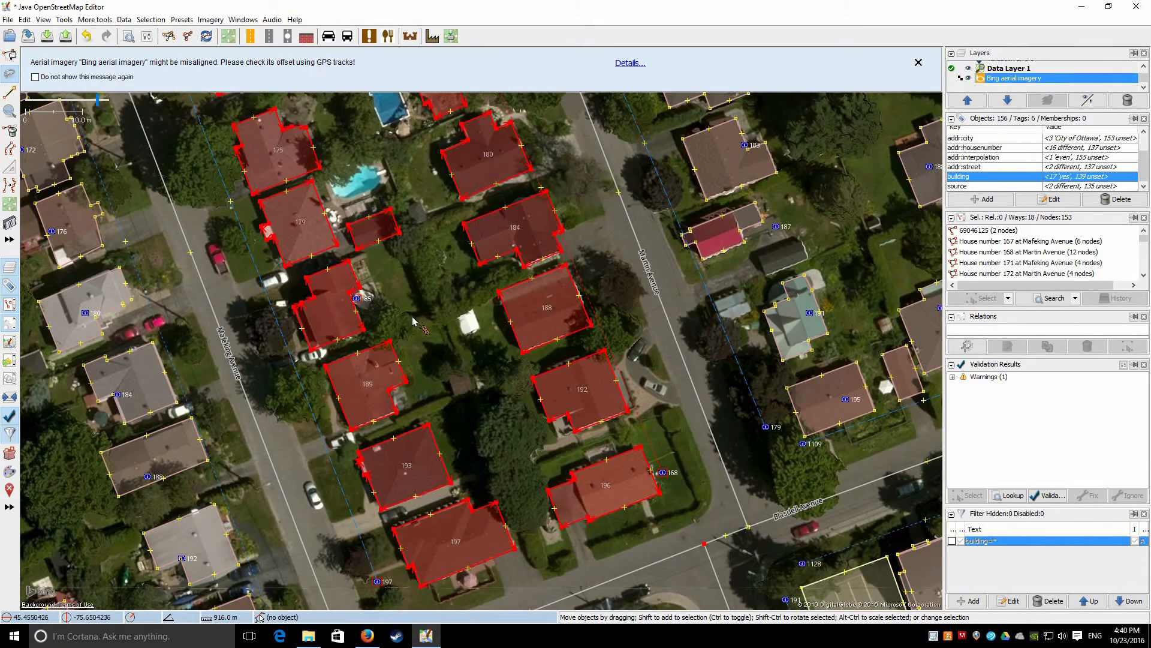
Move address point 185 onto its house and select it together with the building
click(357, 303)
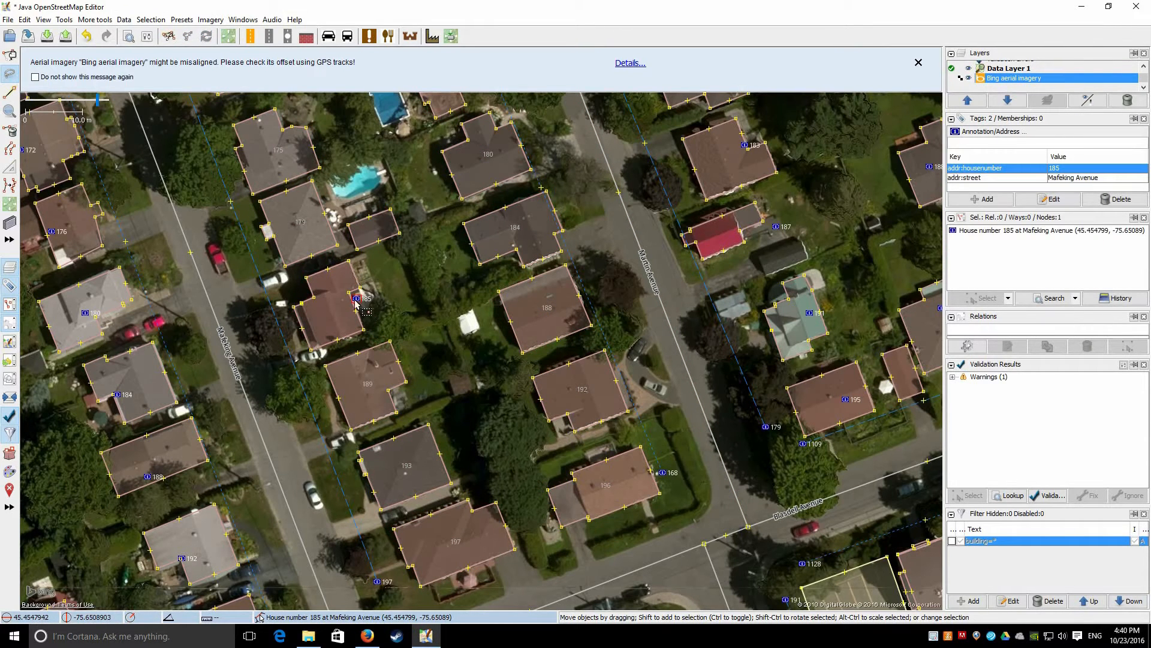
drag(356, 298, 334, 304)
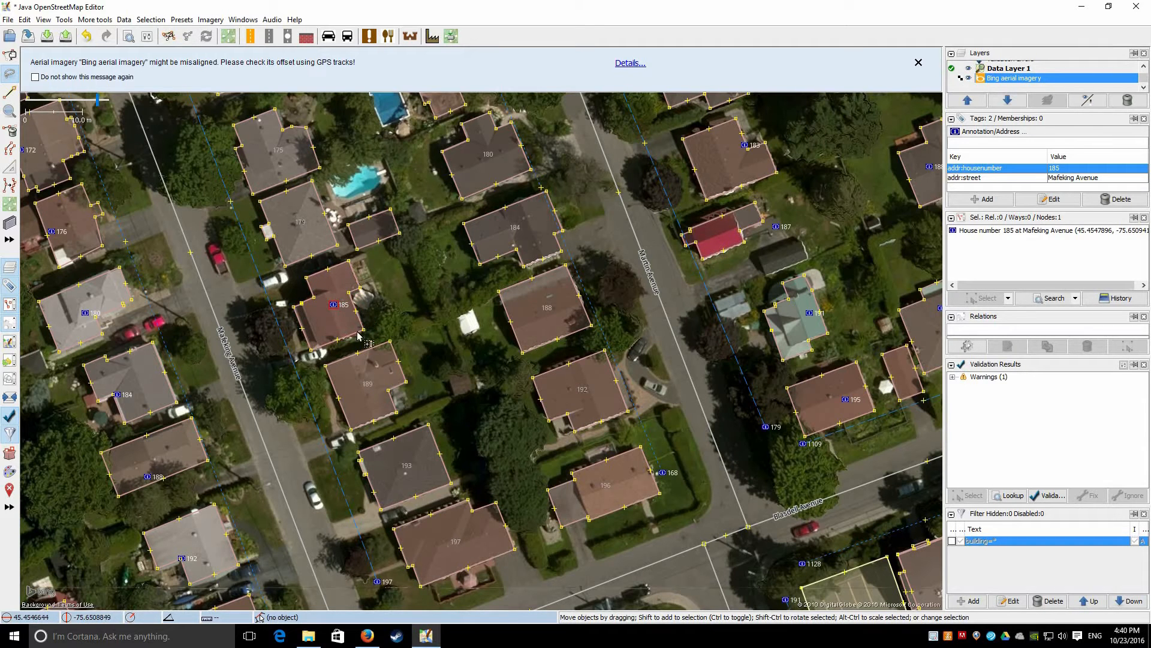
shift+click(357, 310)
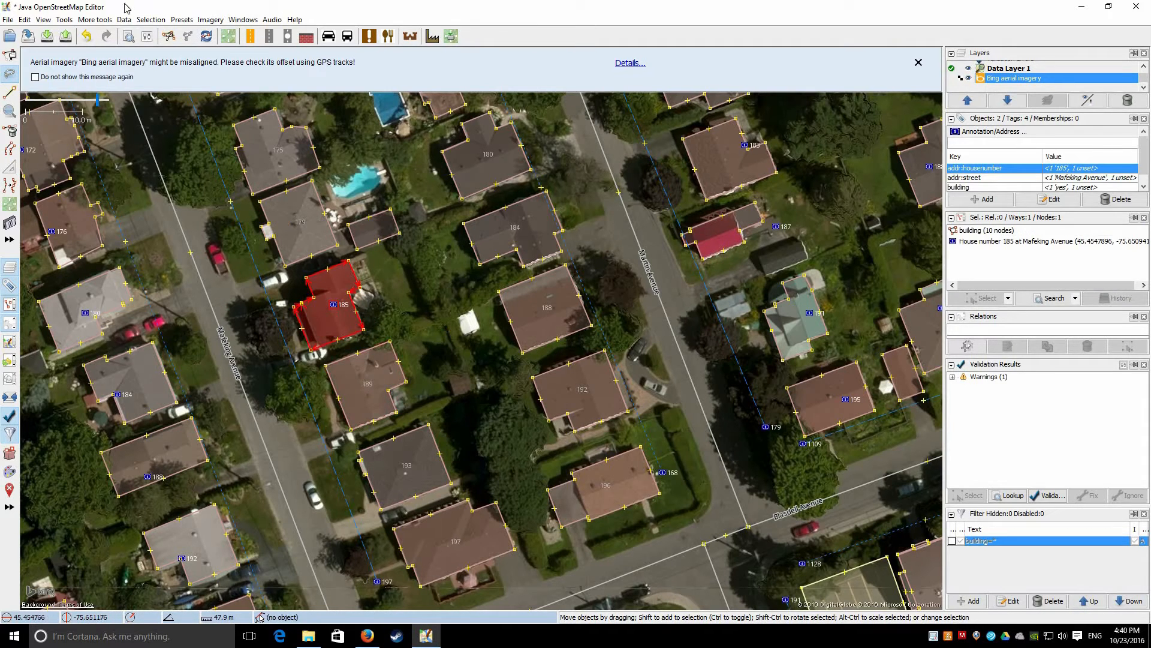
click(96, 20)
key(Right)
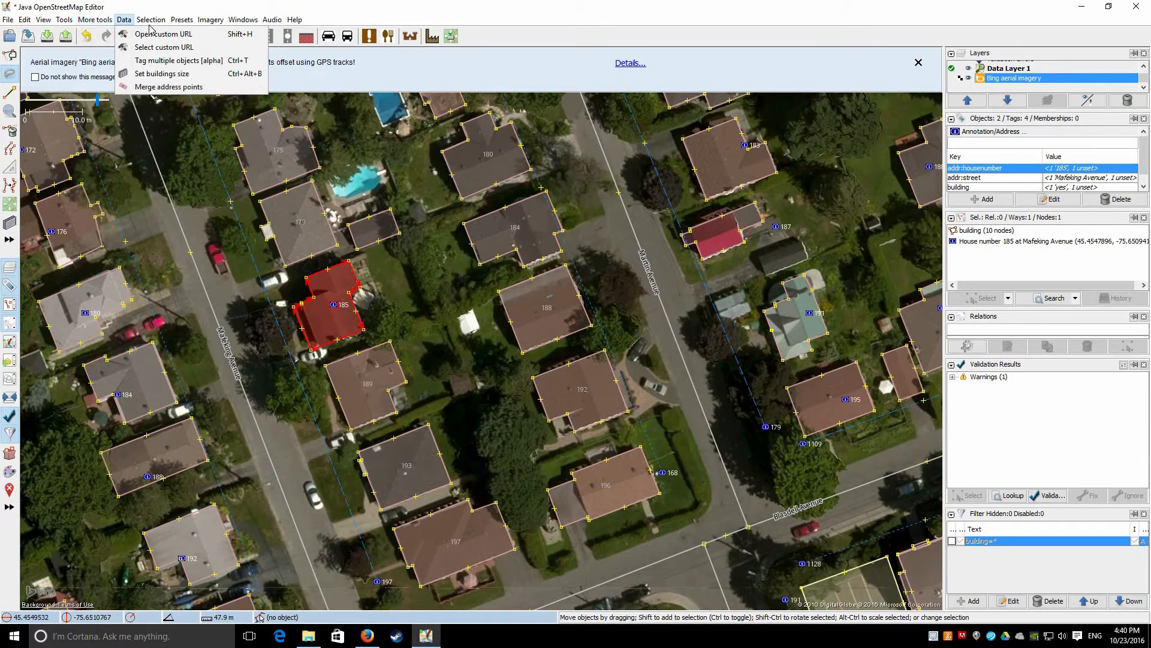
key(Right)
key(Right)
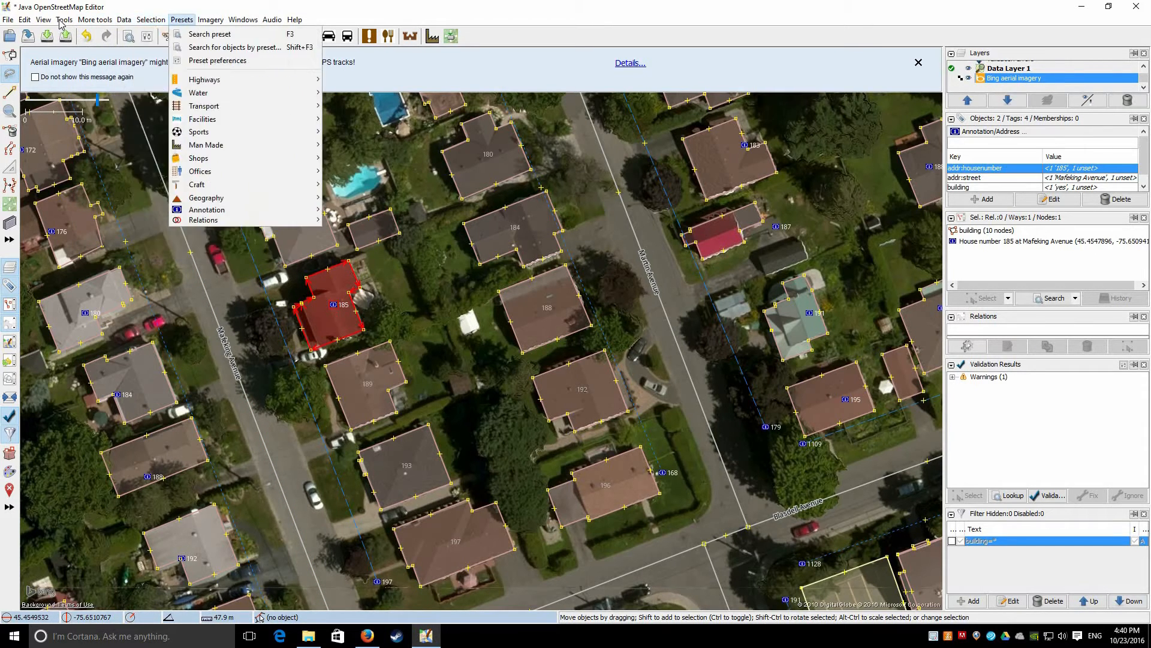
key(Left)
key(Left)
key(Left)
key(Left)
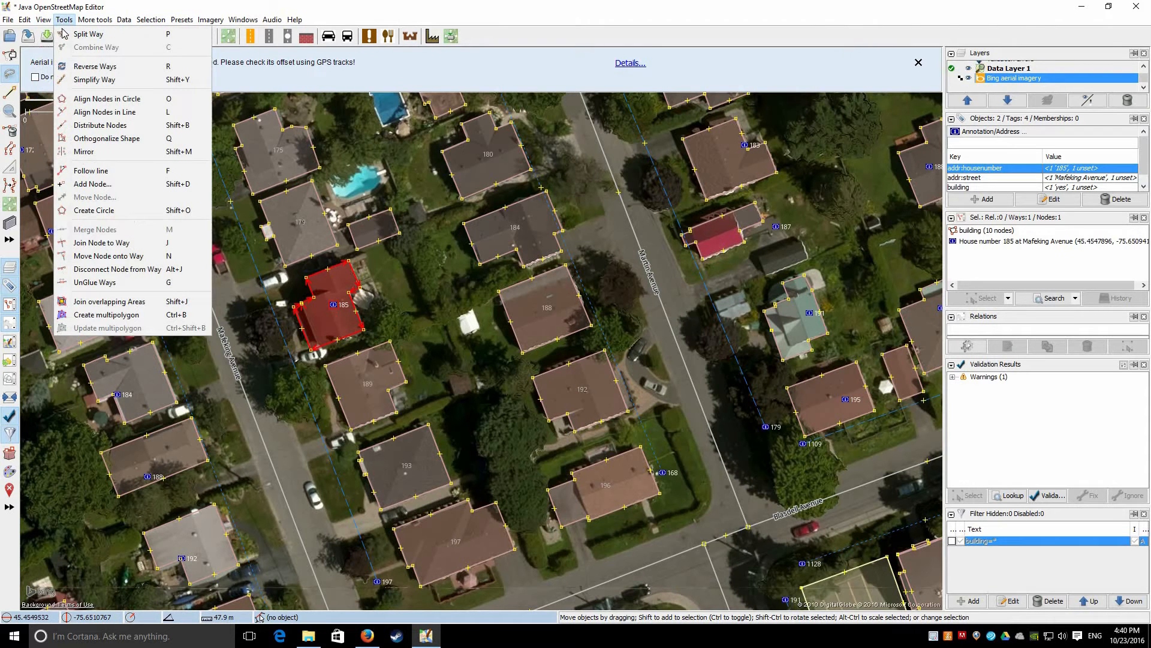
key(Down)
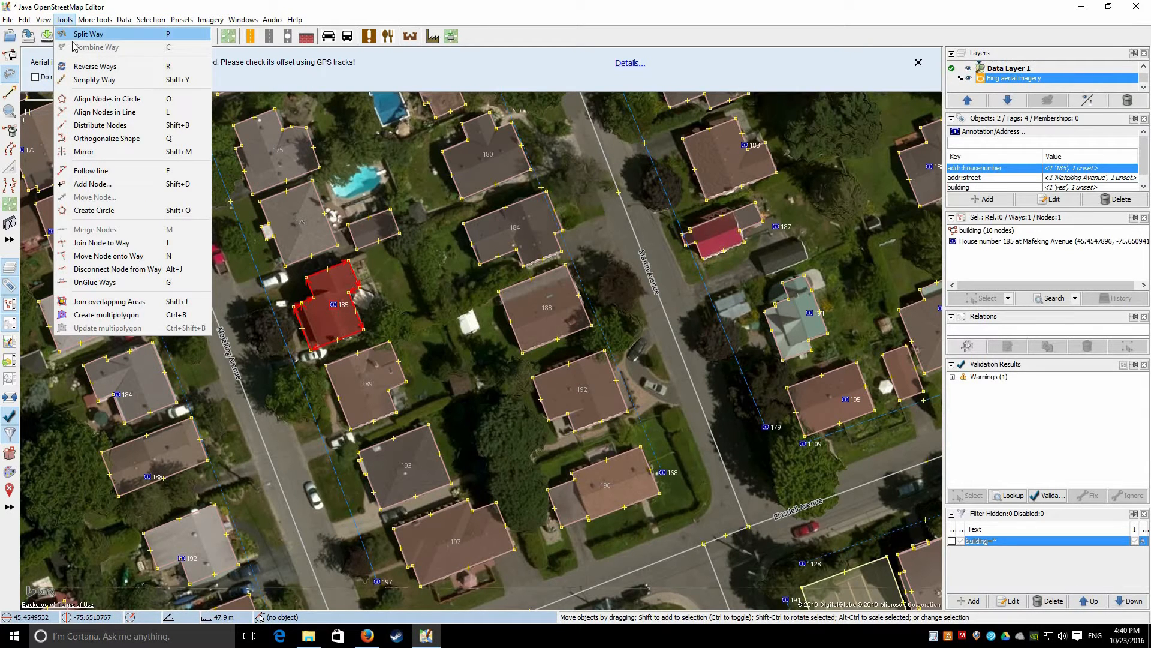
click(95, 20)
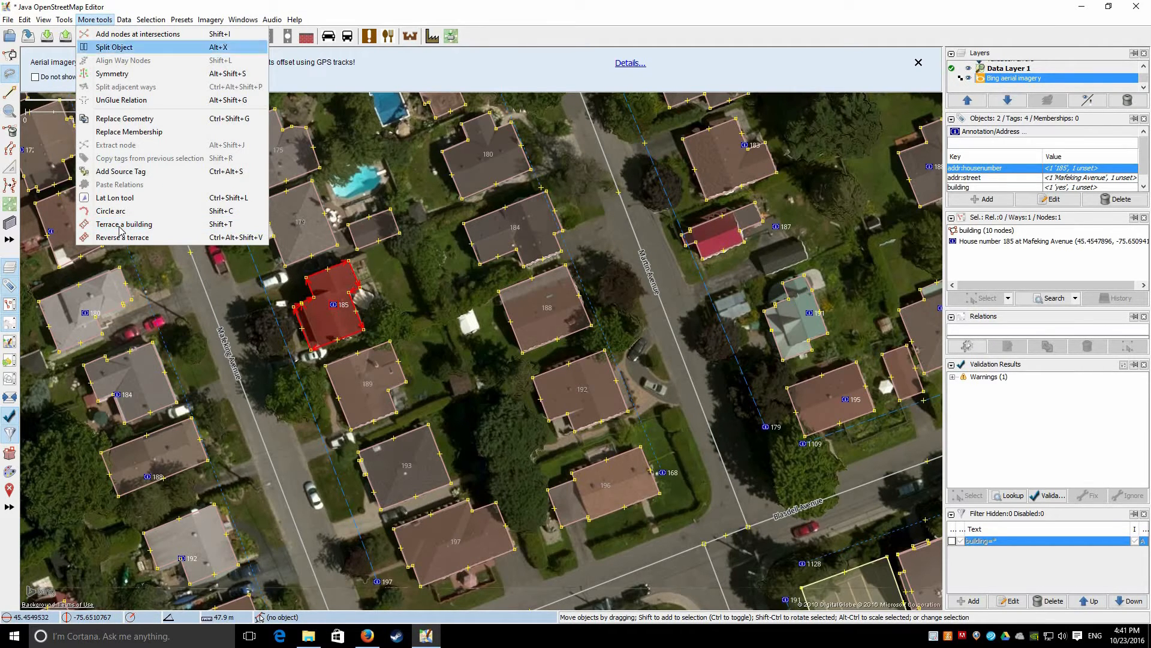
key(ctrl+shift+g)
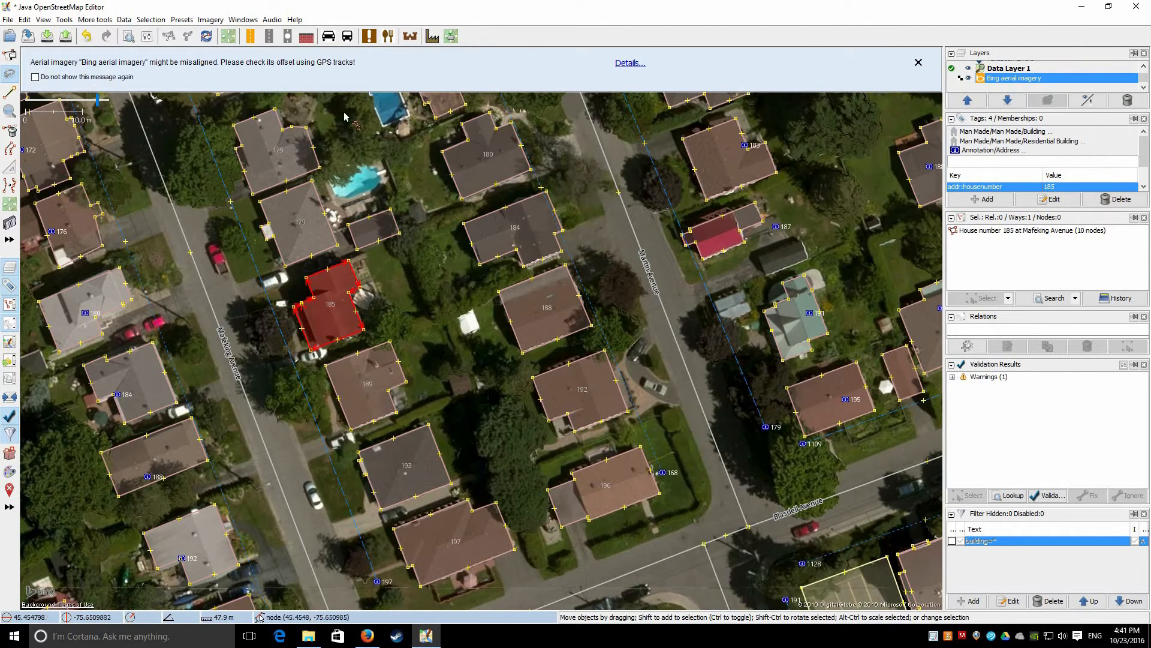
Pan to Georgeton Private and lasso the long building with address points 2, 4 and 6
drag(413, 407, 308, 167)
scroll(355, 261, down, 1)
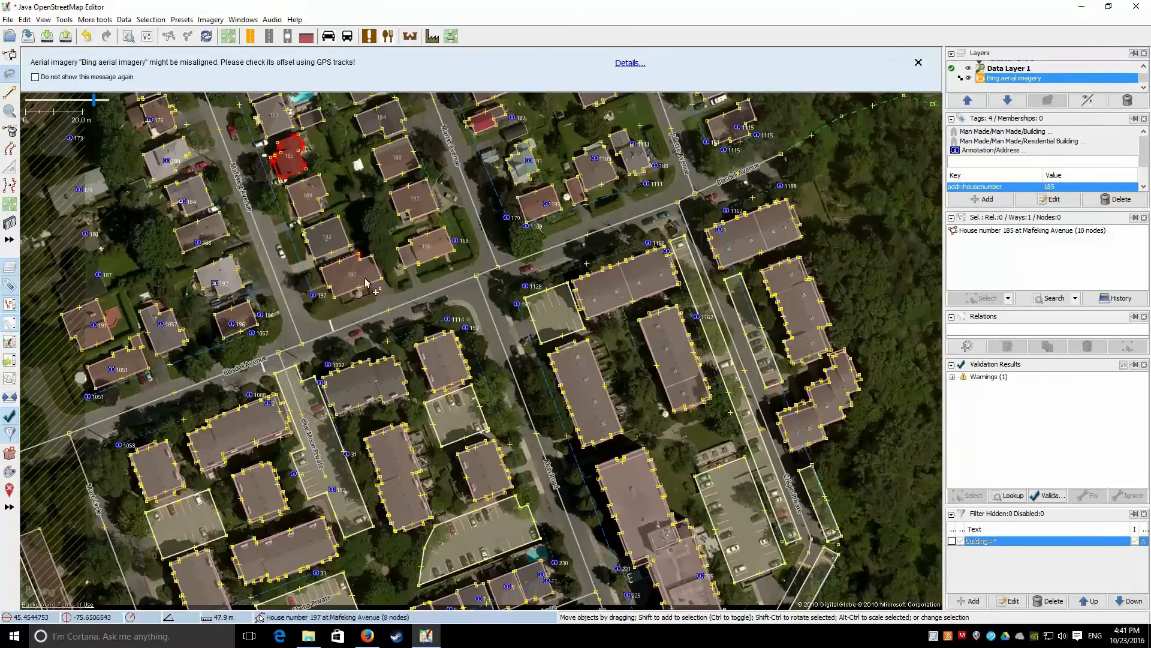
drag(405, 479, 403, 177)
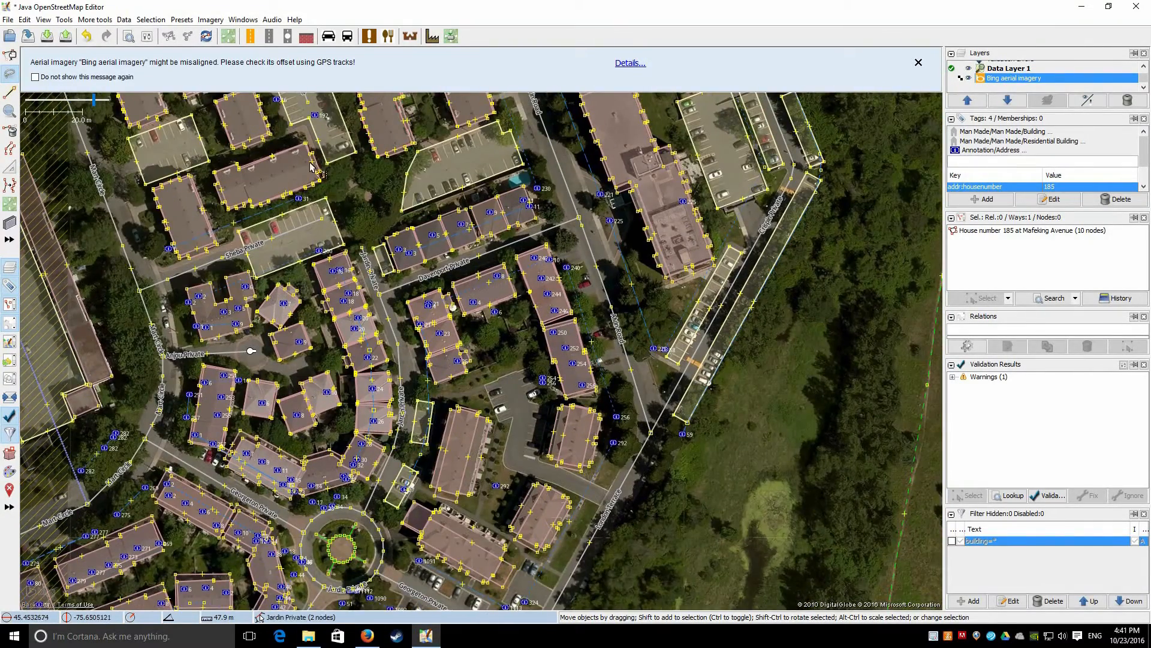
drag(317, 426, 443, 153)
scroll(443, 153, down, 1)
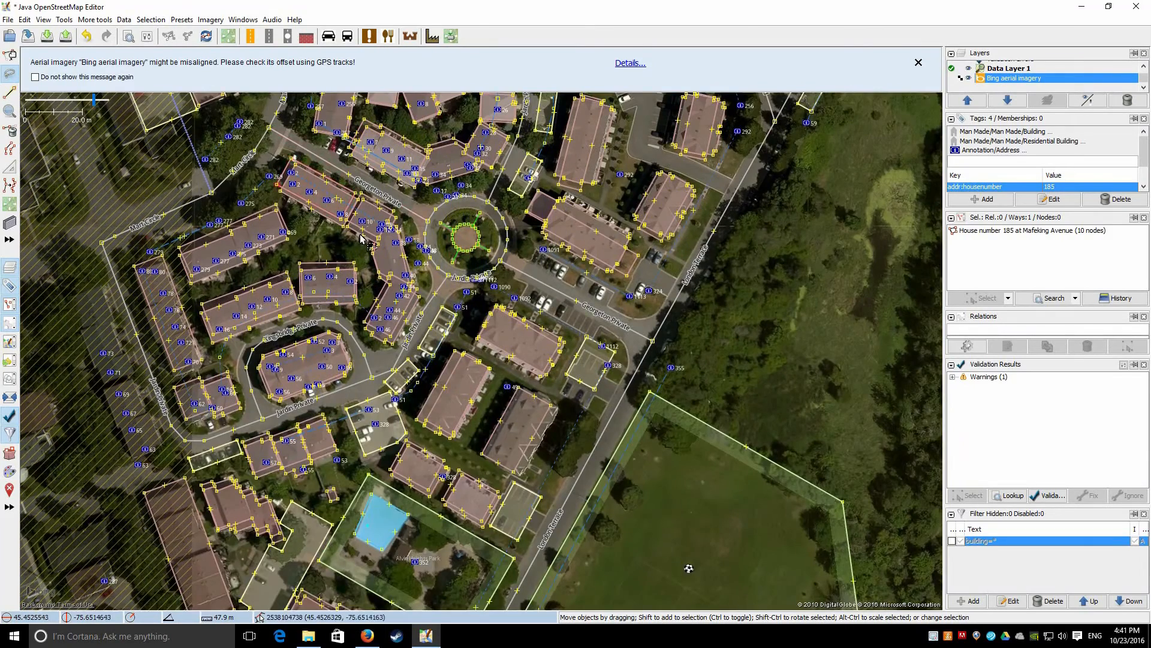
scroll(356, 228, up, 5)
click(361, 239)
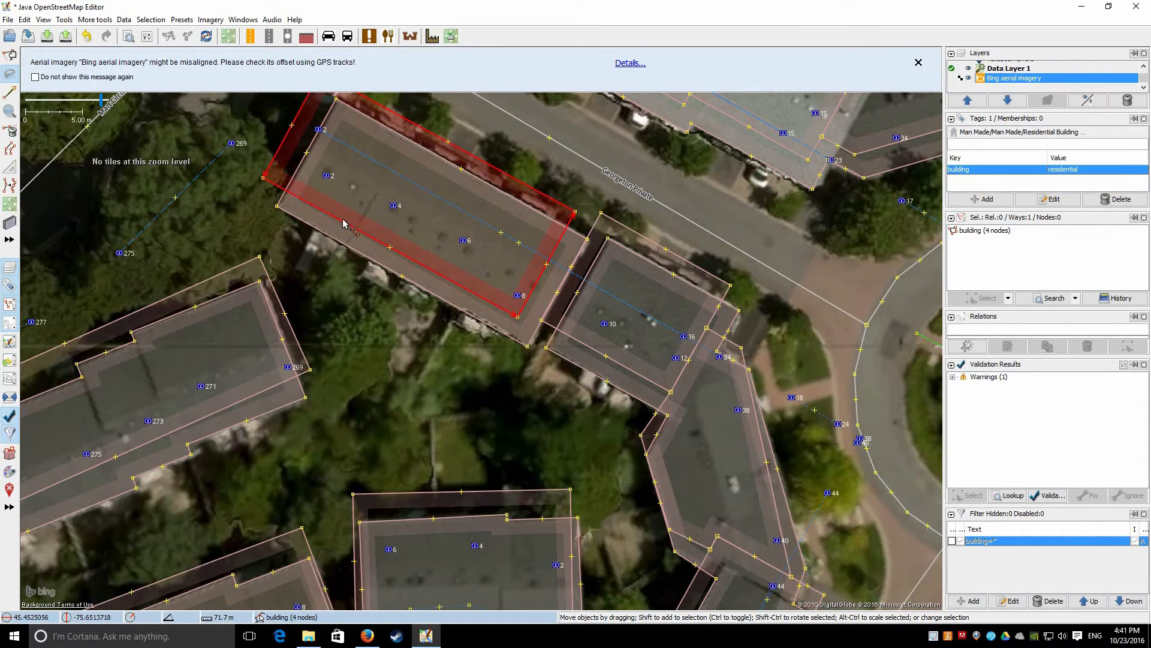
click(363, 381)
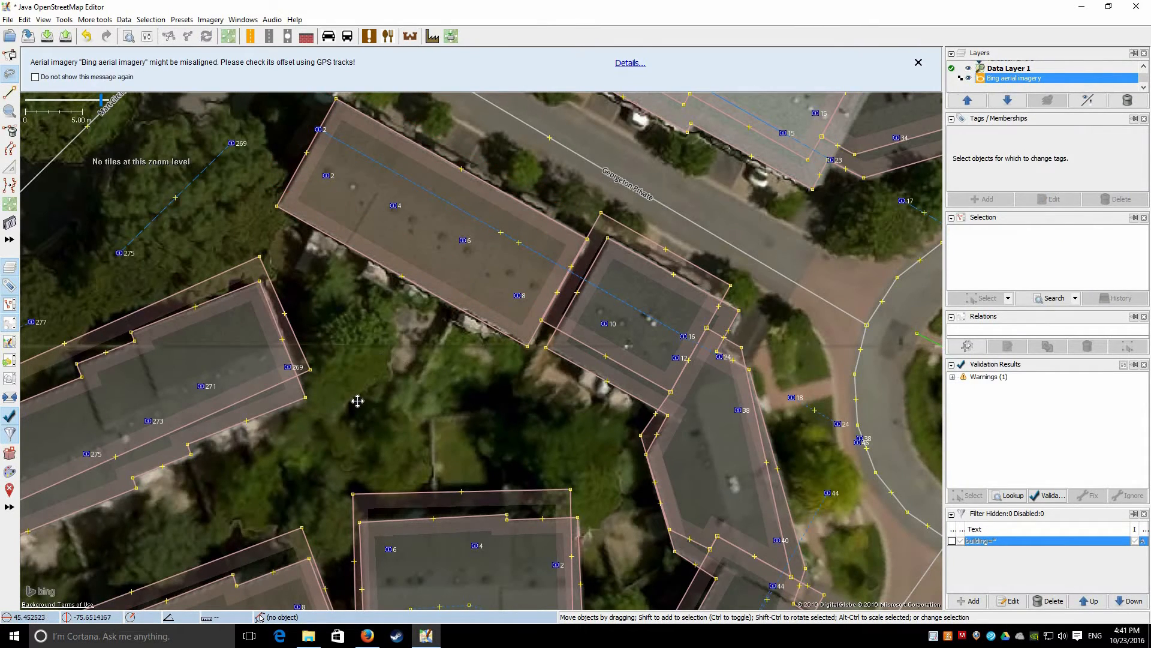
drag(327, 107, 288, 159)
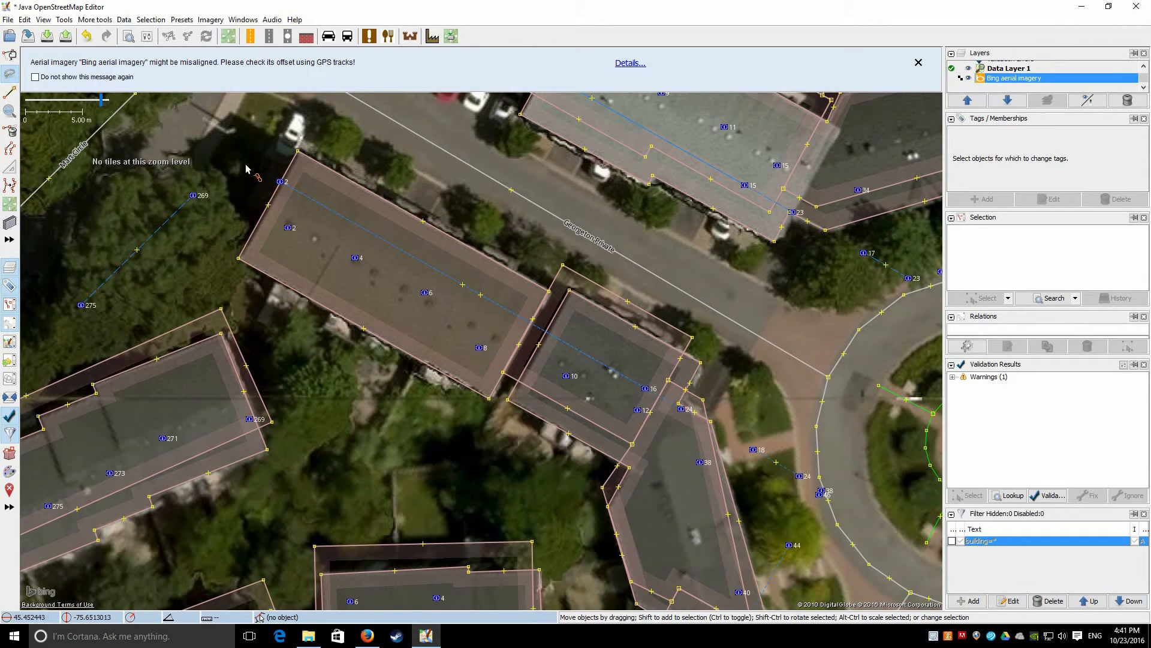
mouse_move(245, 324)
mouse_down()
mouse_move(384, 423)
mouse_move(501, 429)
mouse_move(568, 275)
mouse_move(468, 216)
mouse_move(445, 294)
mouse_move(366, 222)
mouse_up()
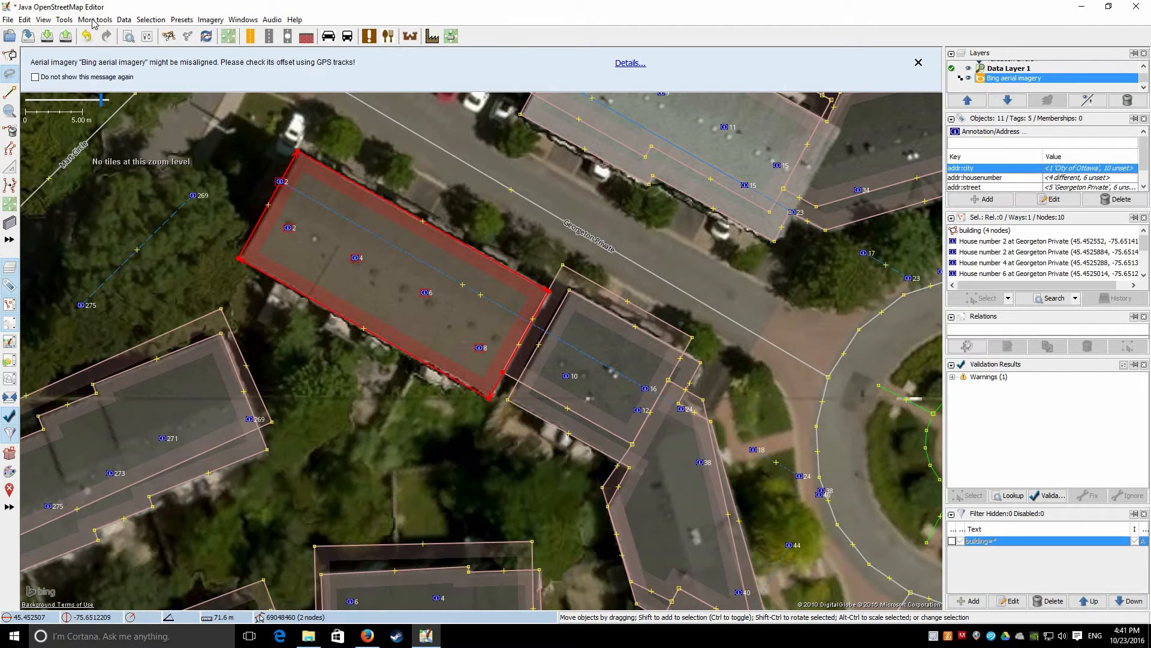
key(alt+m)
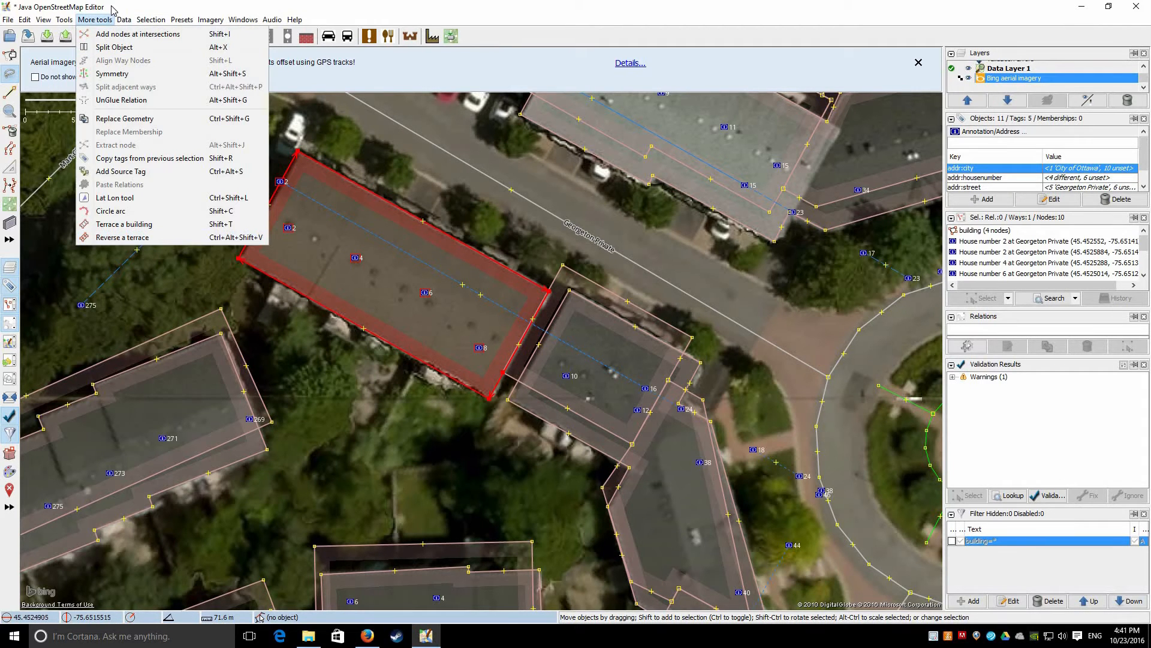
mouse_move(124, 20)
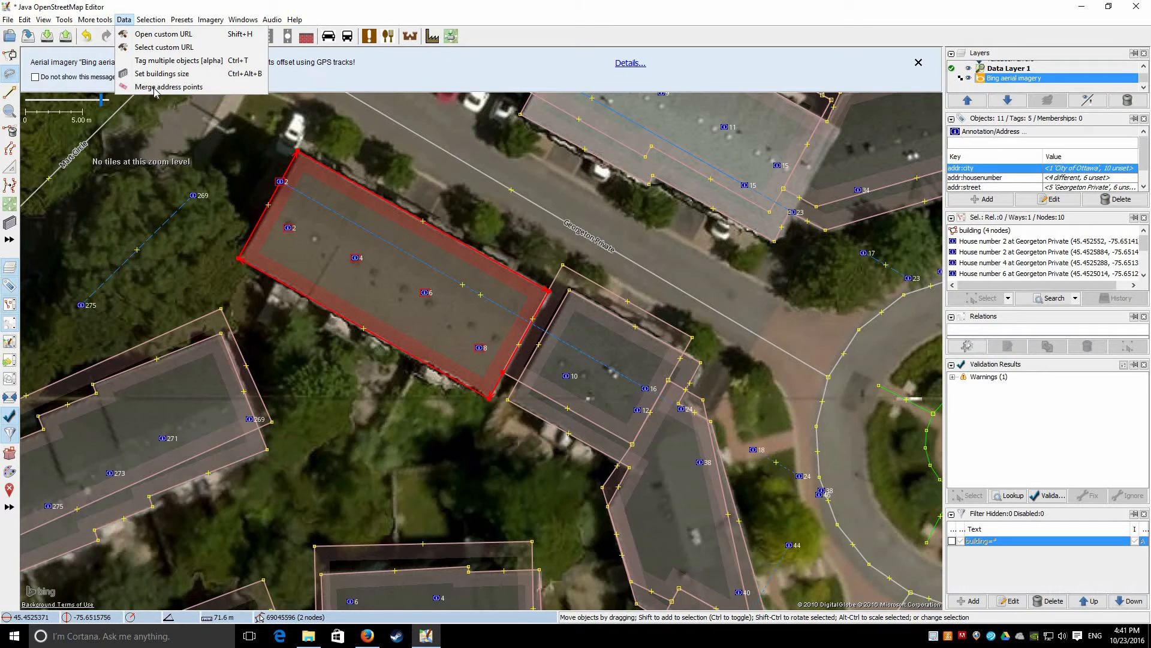
key(Return)
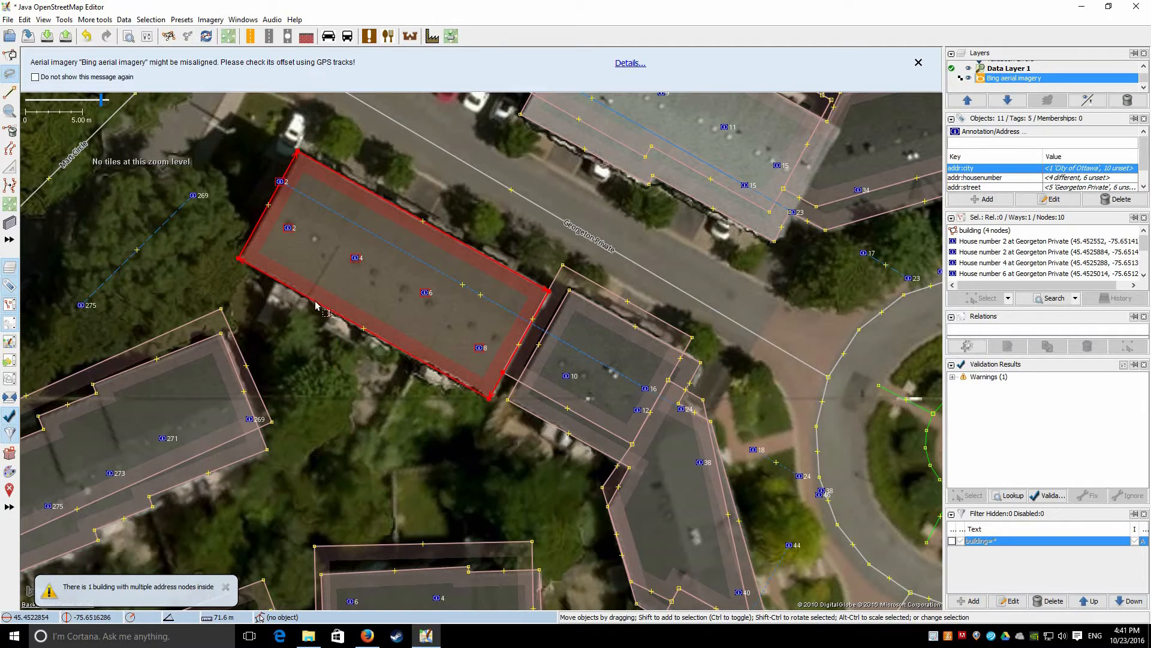
click(403, 175)
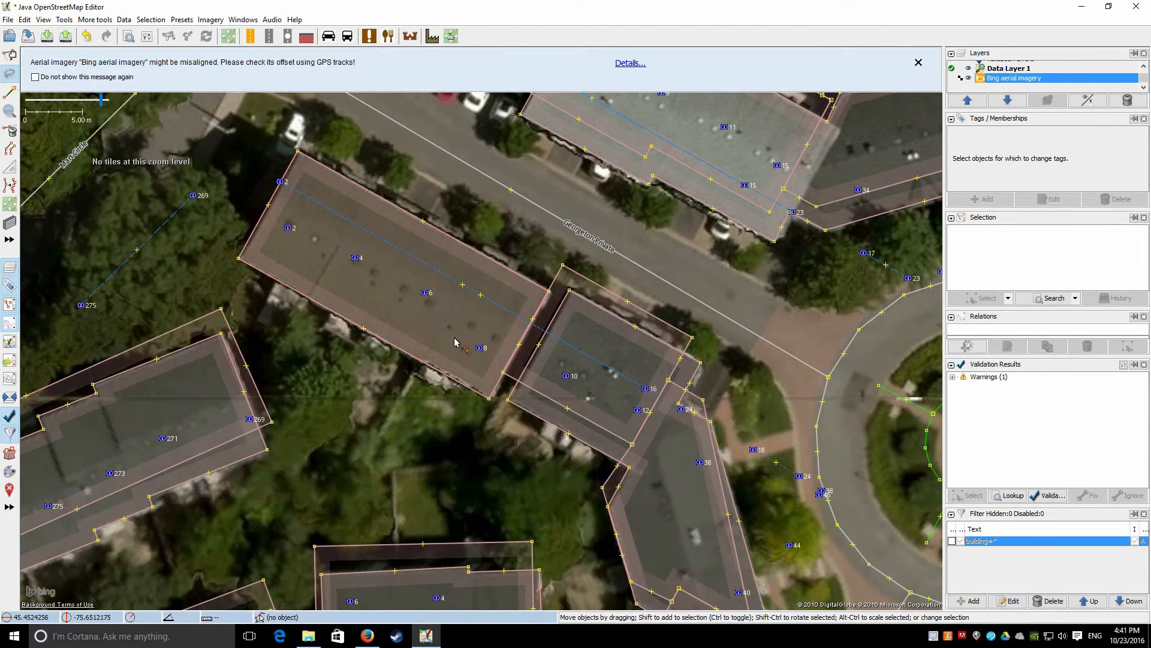
drag(201, 567, 464, 424)
drag(498, 237, 397, 440)
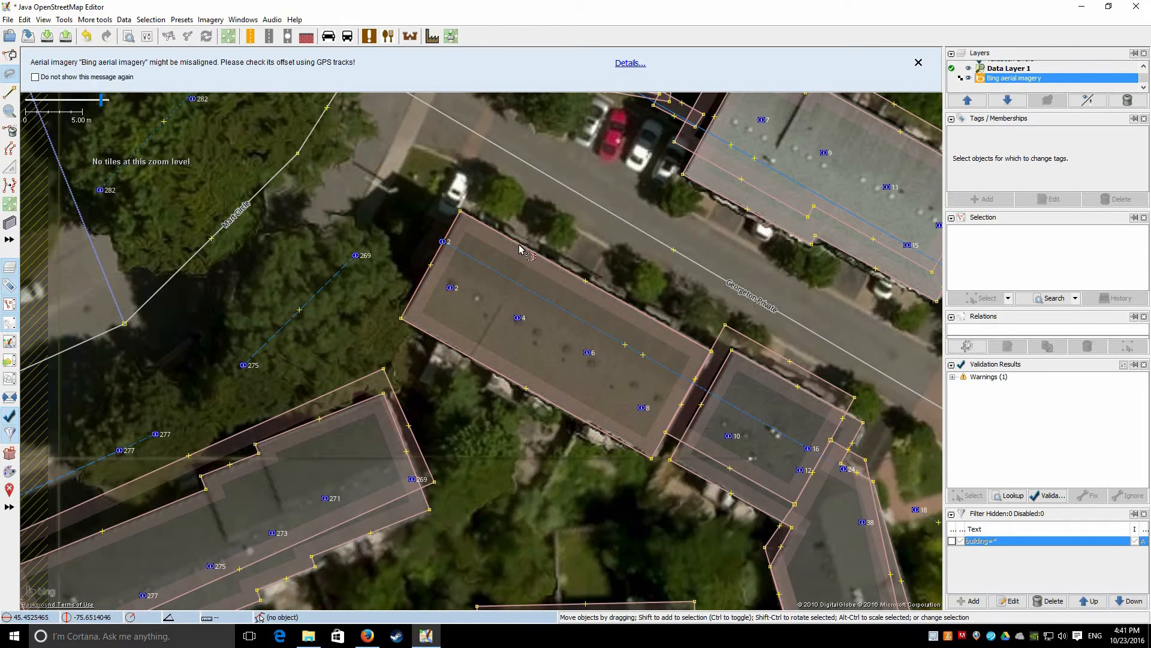
click(453, 304)
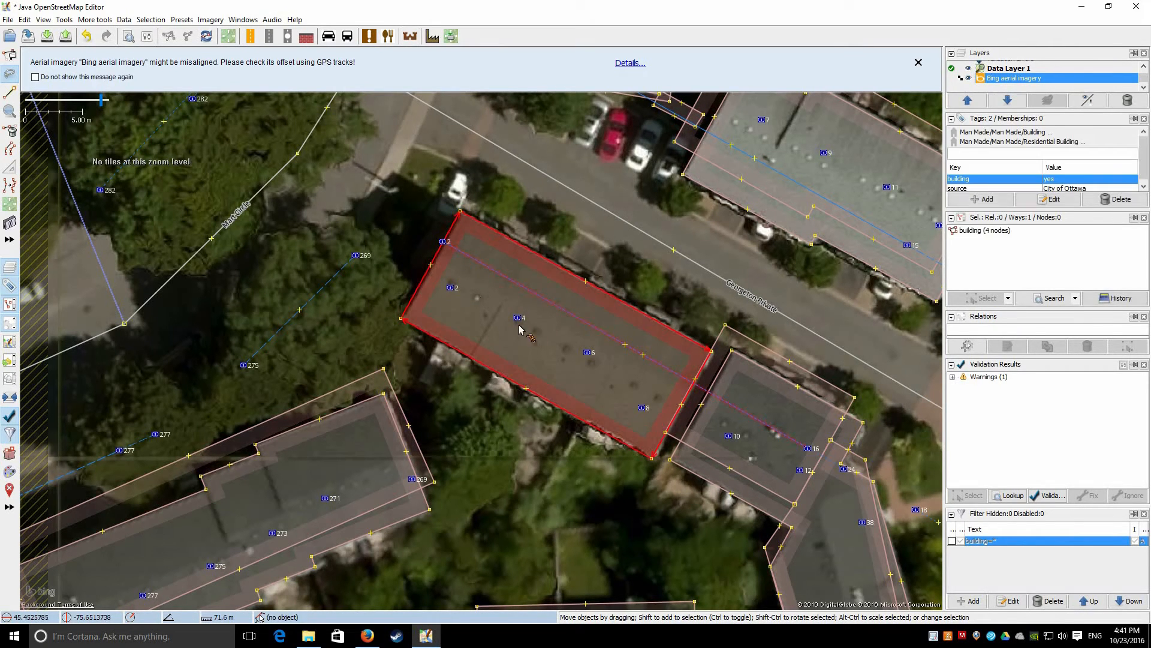
shift+click(587, 353)
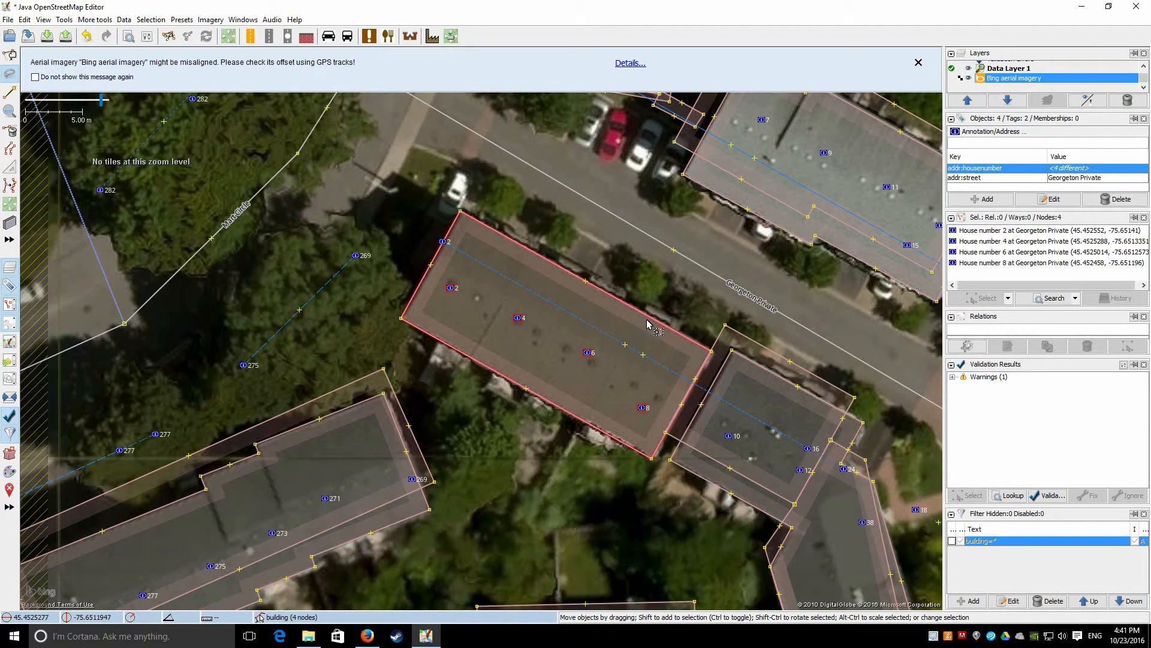
shift+click(576, 331)
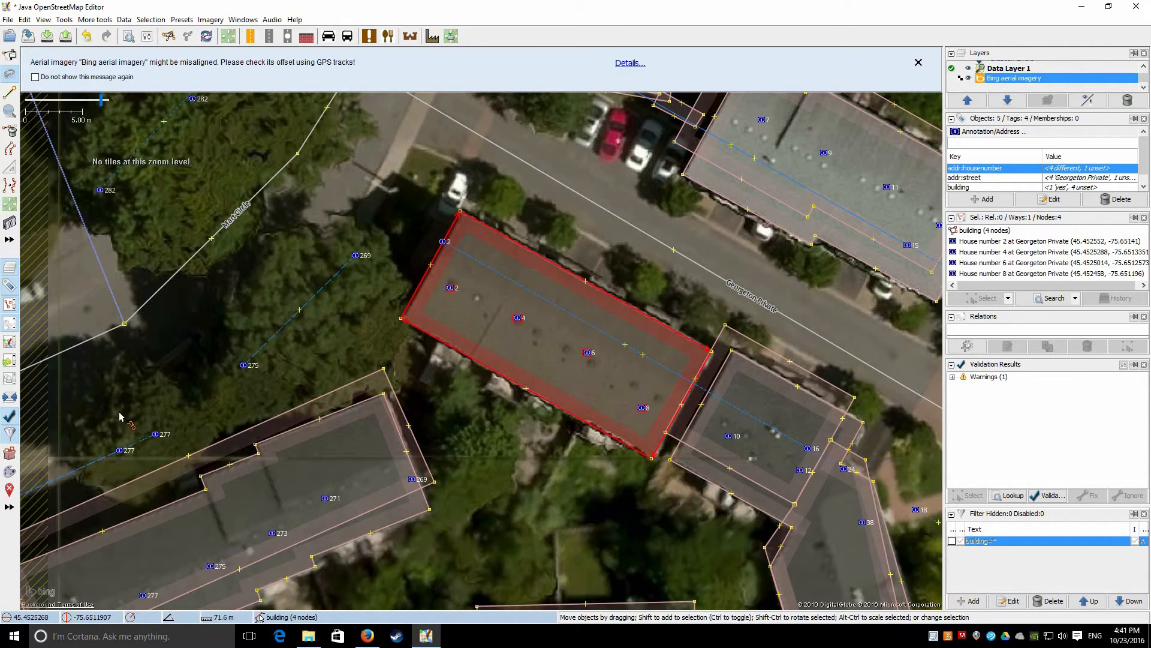
click(65, 19)
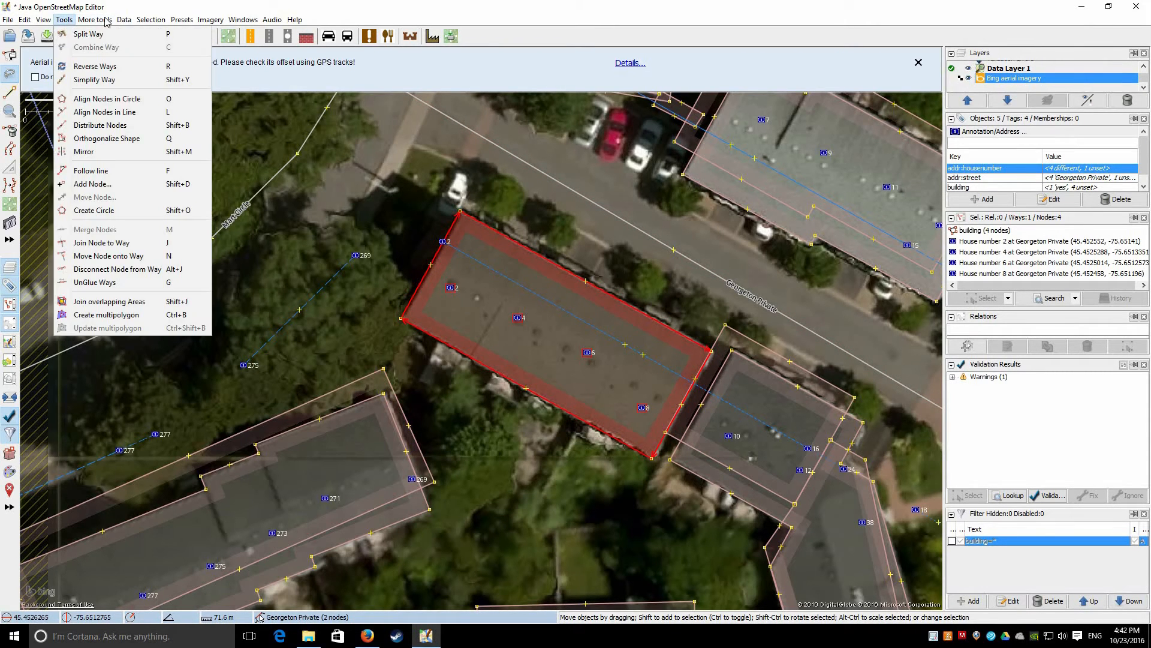
click(95, 19)
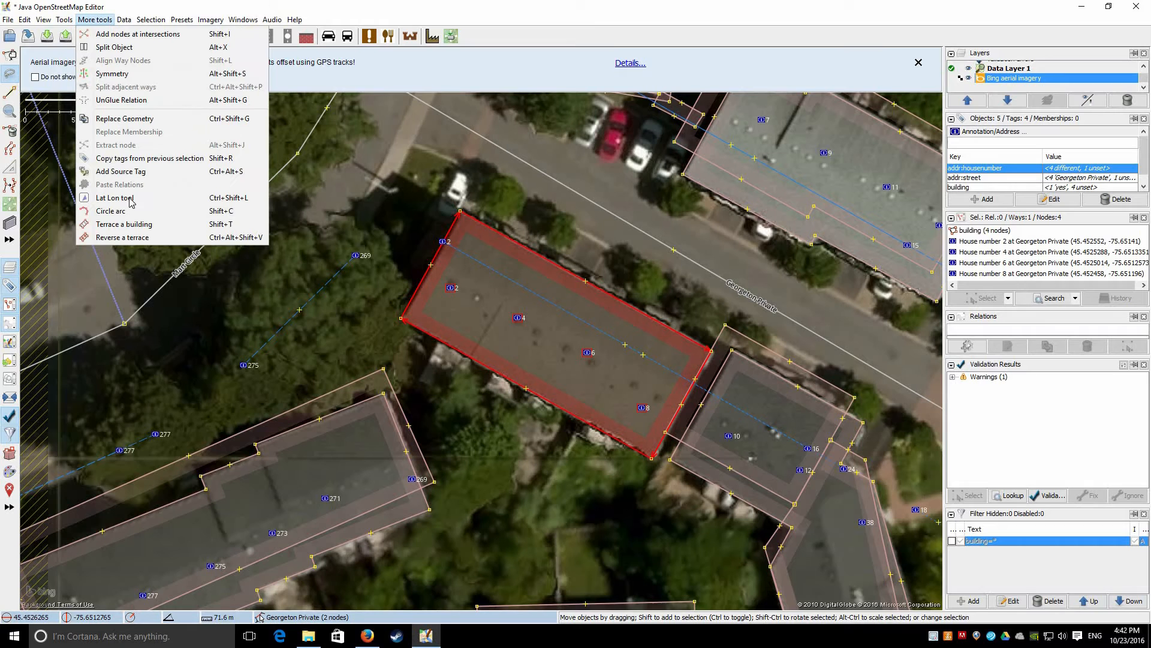
click(139, 237)
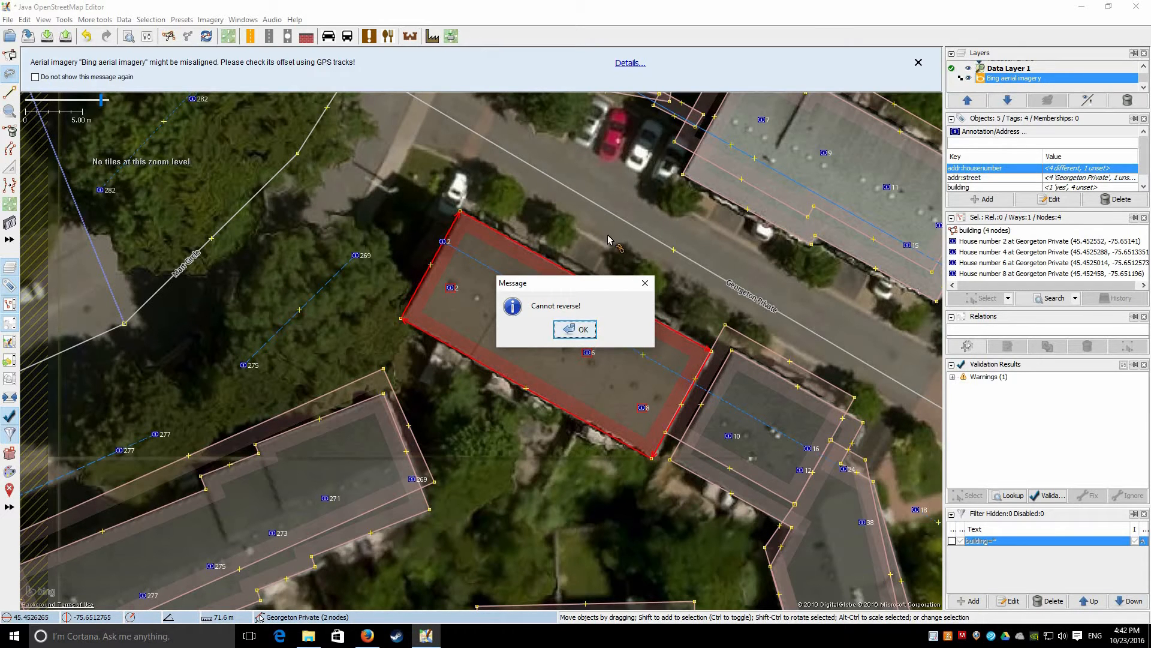
click(574, 329)
drag(471, 303, 472, 305)
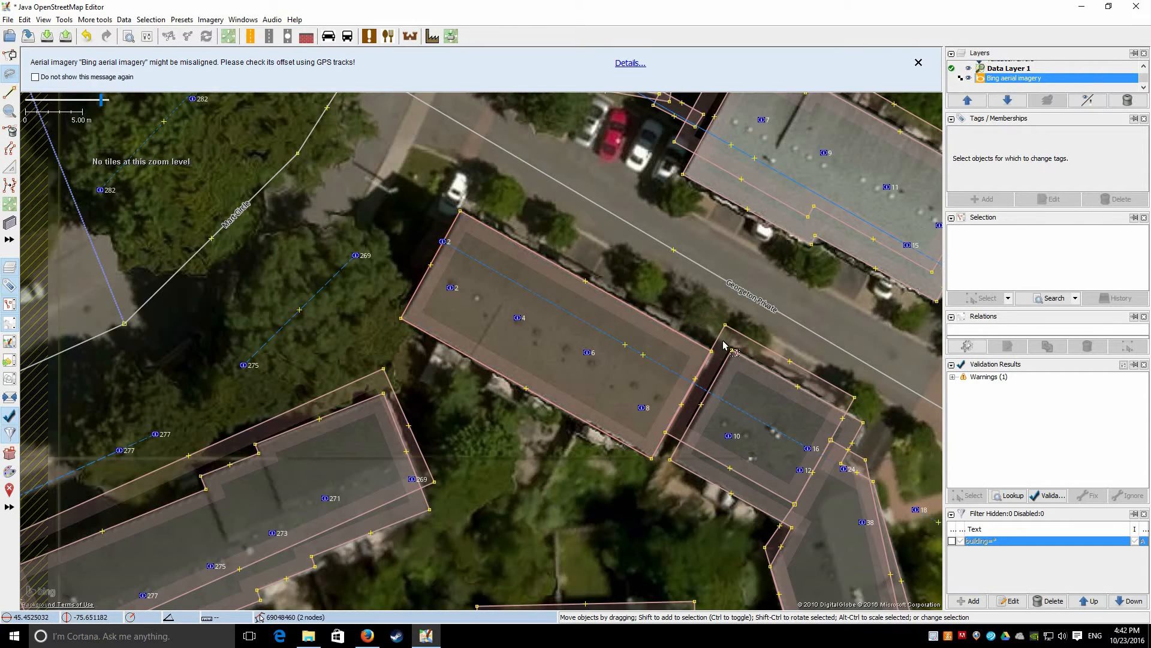
Select the 12-node Mart Circle building and drag address point 269 inside its outline
drag(551, 500, 552, 501)
drag(223, 439, 347, 187)
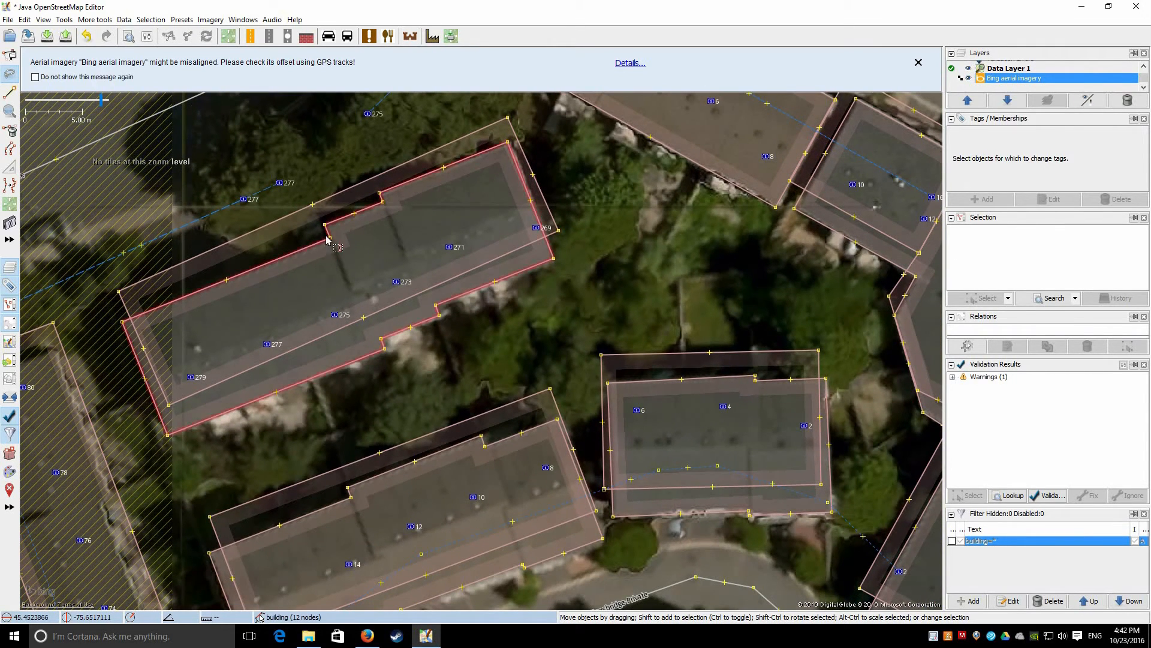
click(318, 243)
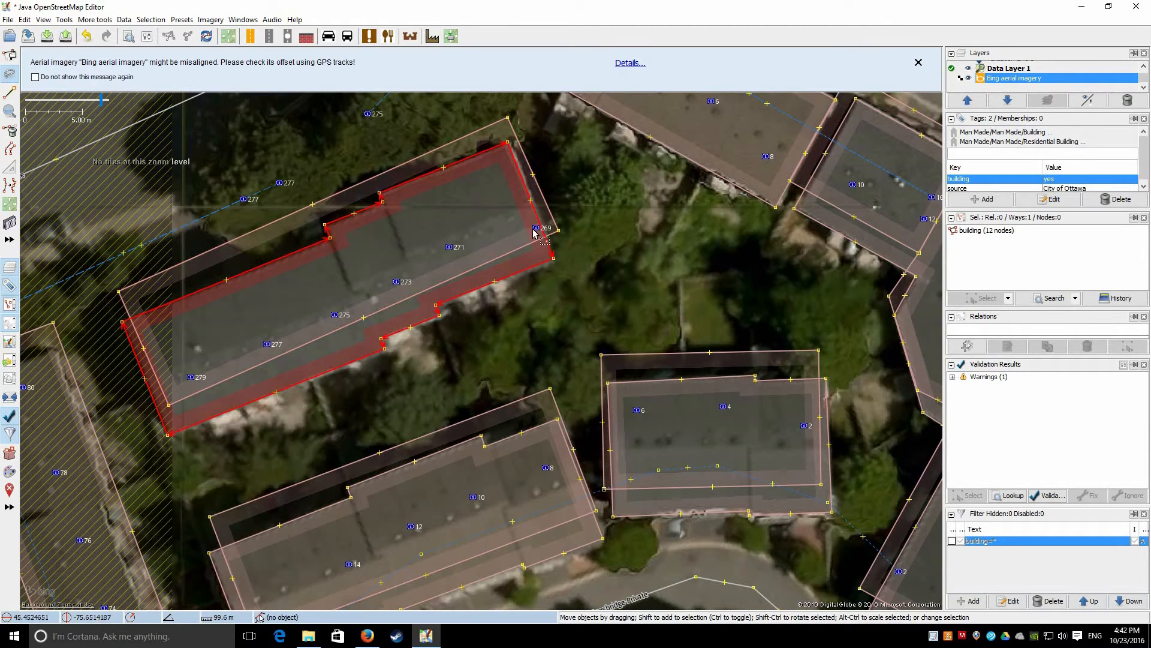
drag(539, 235, 519, 220)
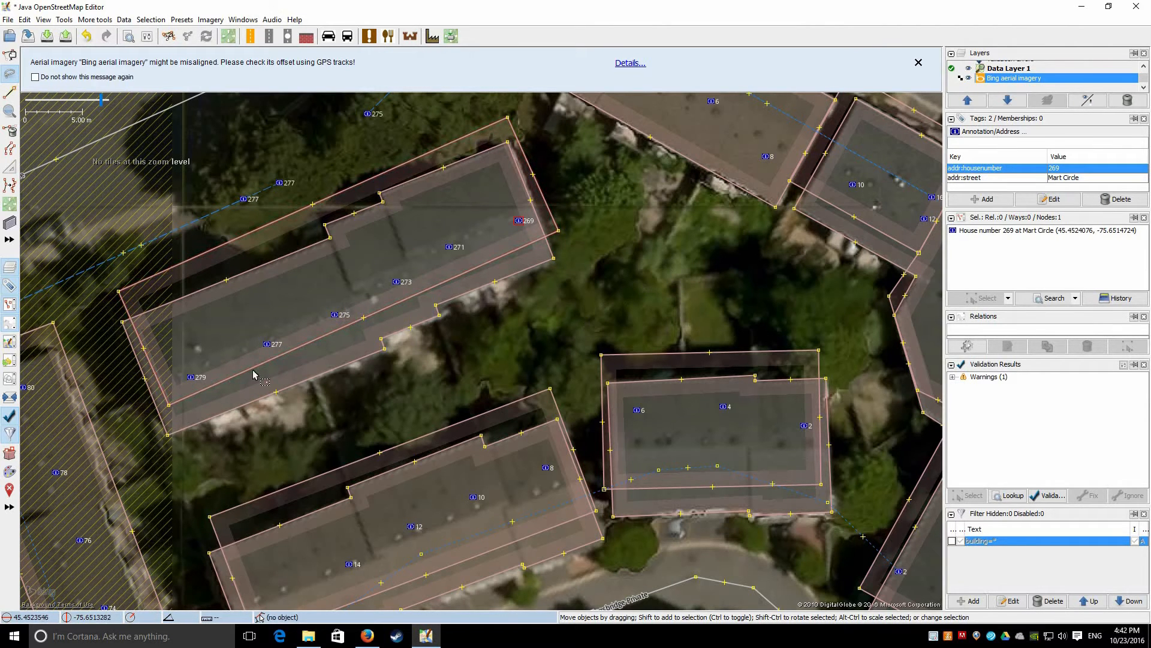
drag(379, 363, 295, 420)
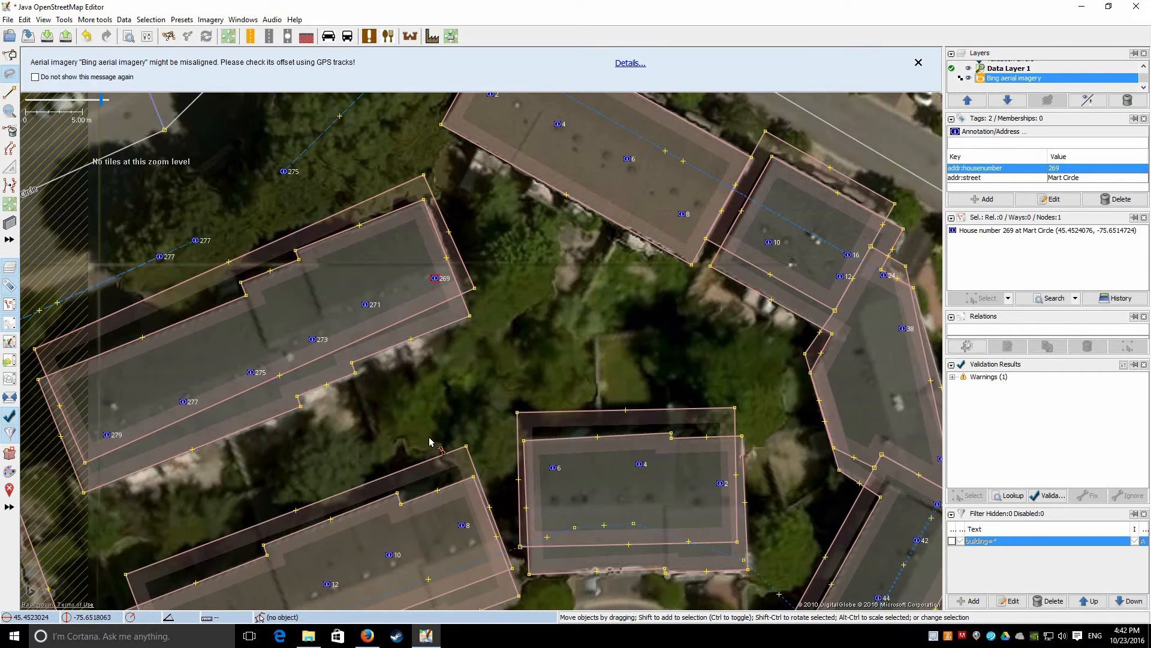
Pan to Davenport Private and check house number 3's address point and 9-node building
scroll(544, 334, down, 4)
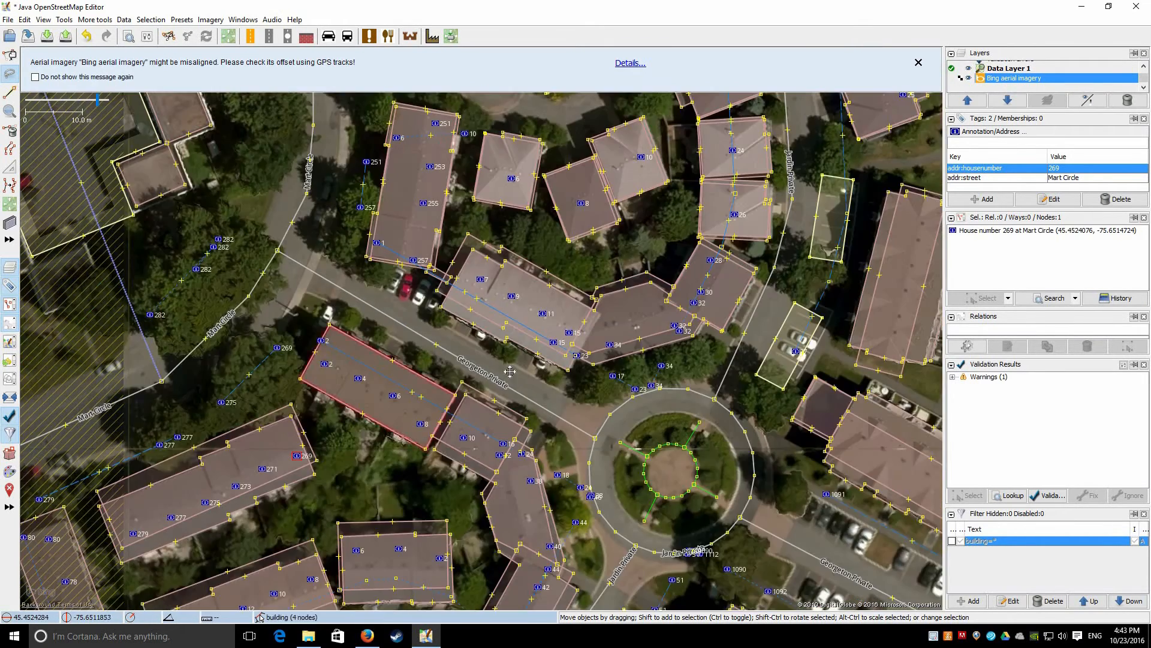
drag(702, 202, 562, 344)
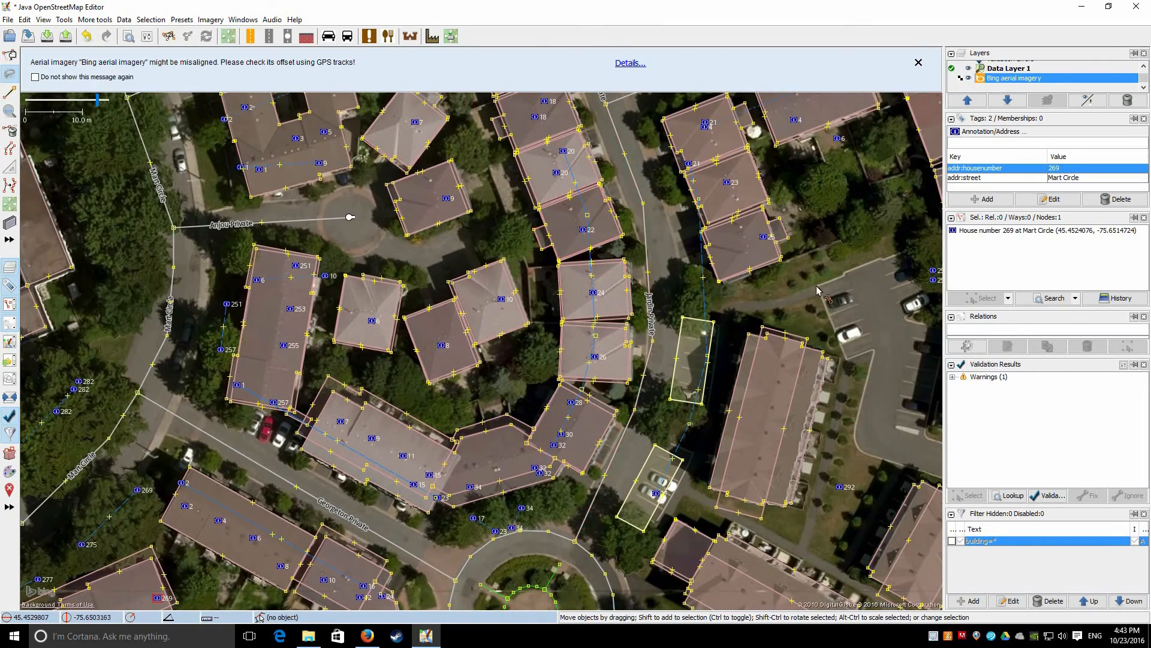
drag(816, 305, 757, 469)
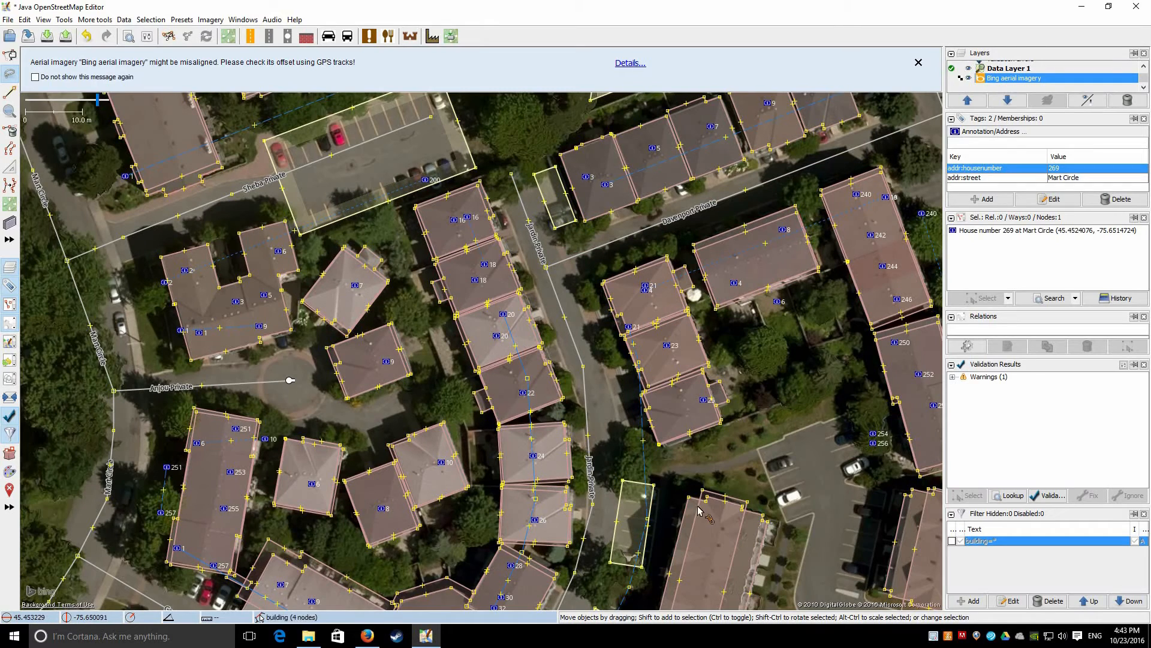
drag(608, 192, 528, 320)
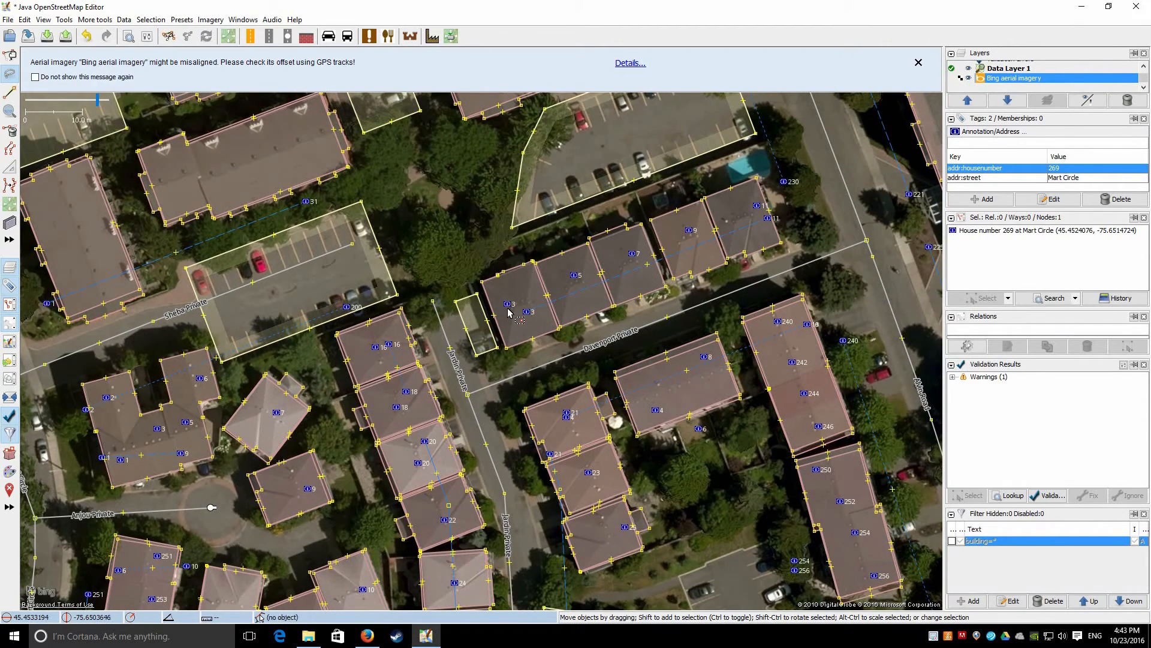
click(508, 307)
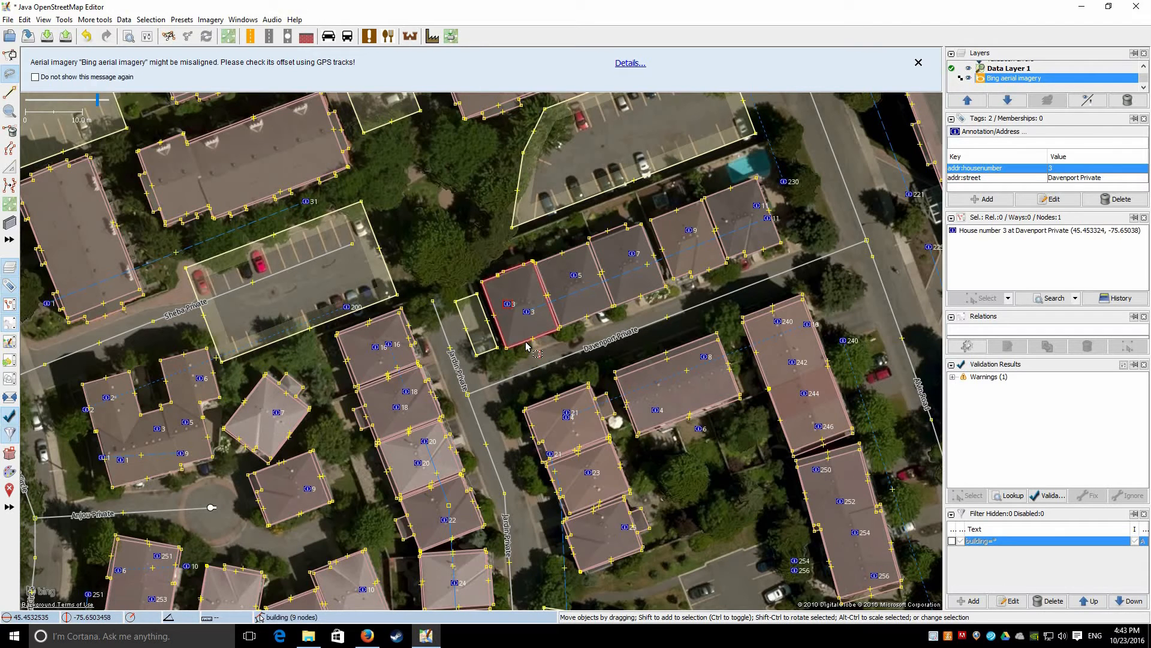
click(527, 346)
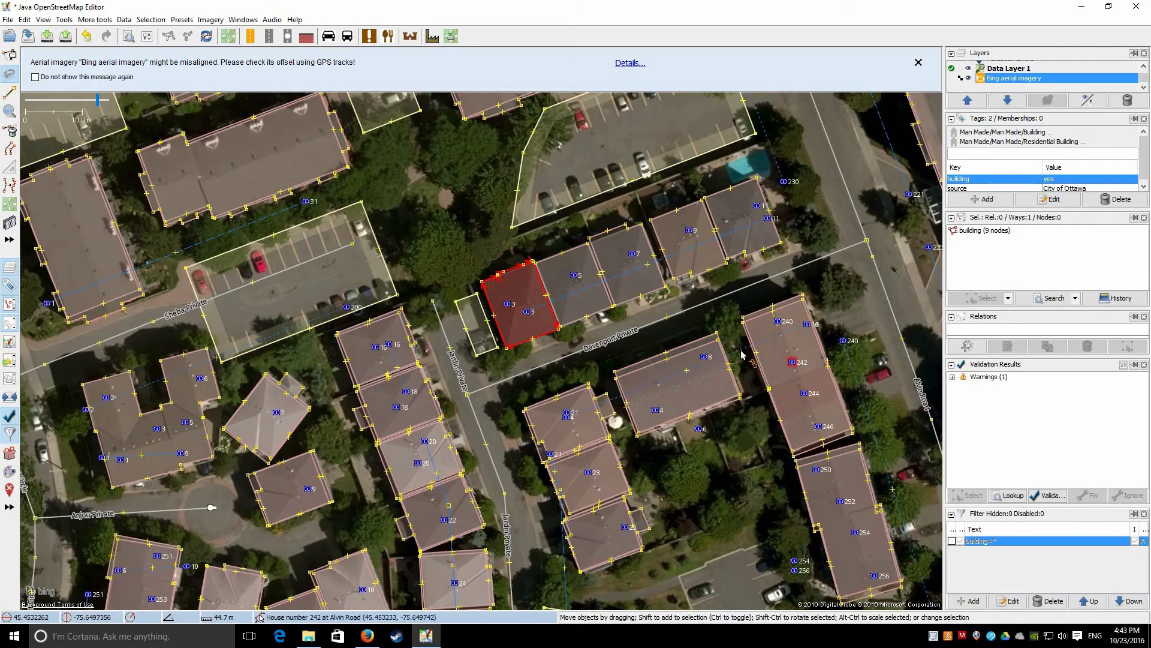
scroll(798, 368, up, 2)
Move address points 8, 4 and 6 inside the long Davenport Private building, then start the upload
drag(712, 394, 629, 322)
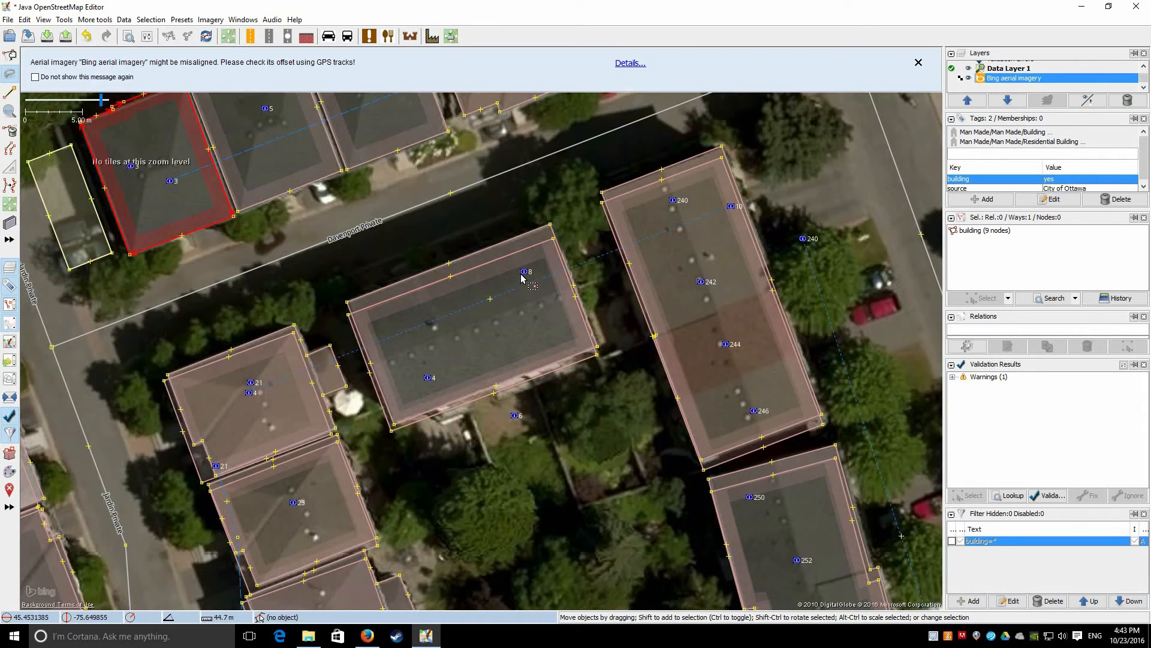
drag(524, 271, 535, 307)
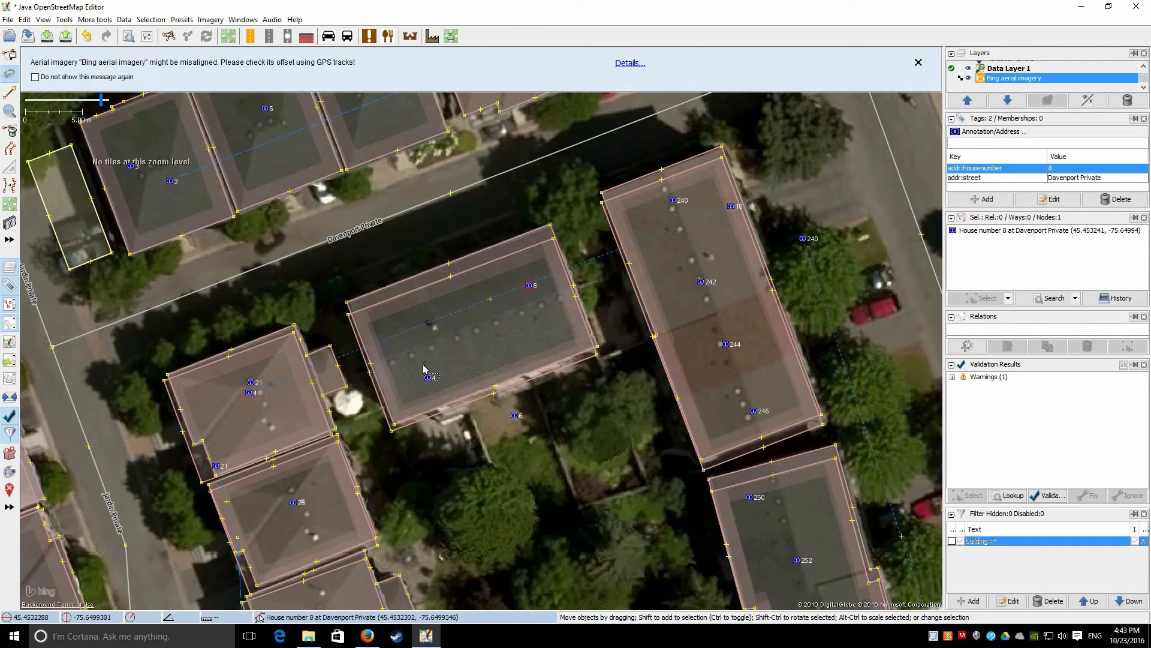
drag(427, 378, 413, 343)
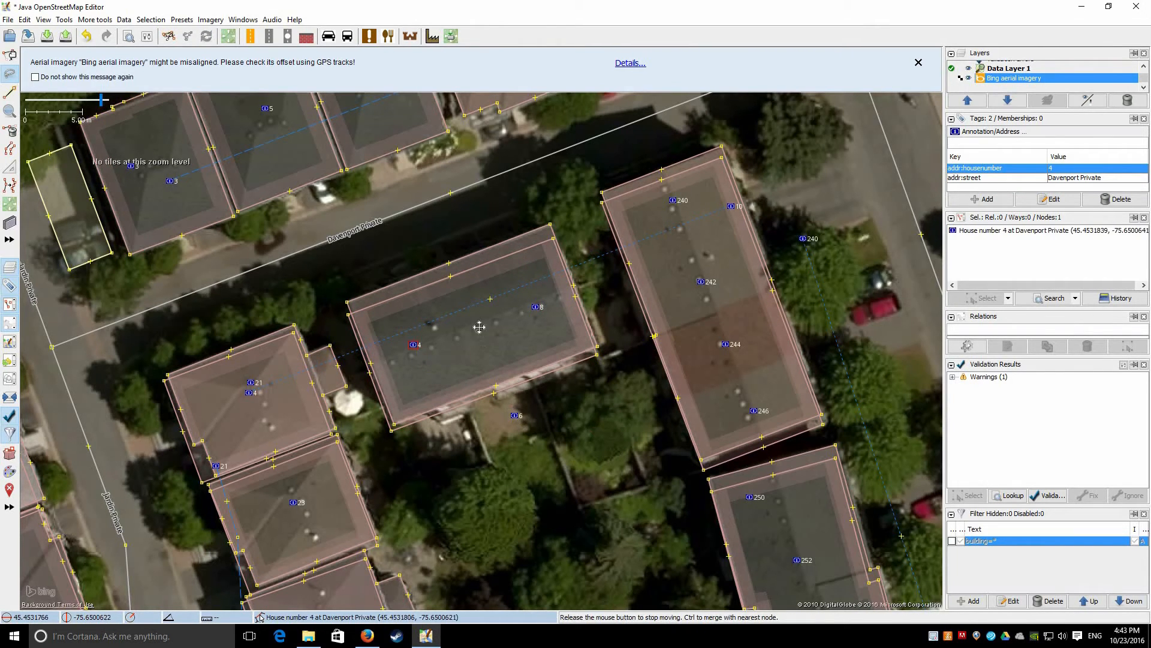
click(514, 415)
drag(514, 415, 481, 325)
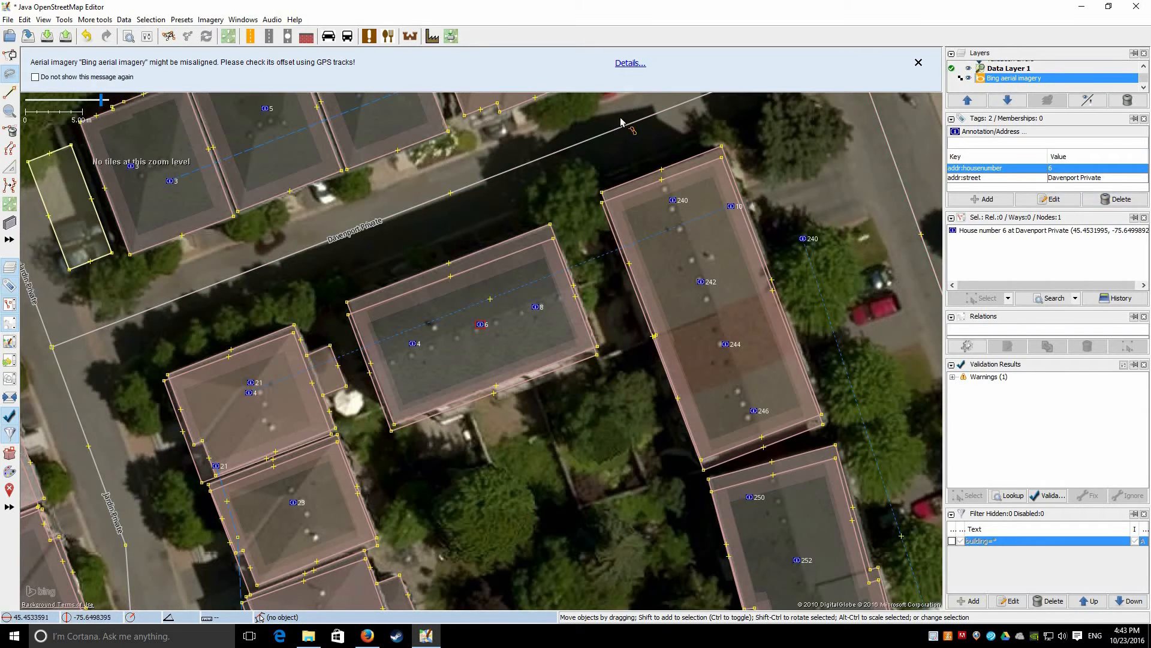
click(66, 40)
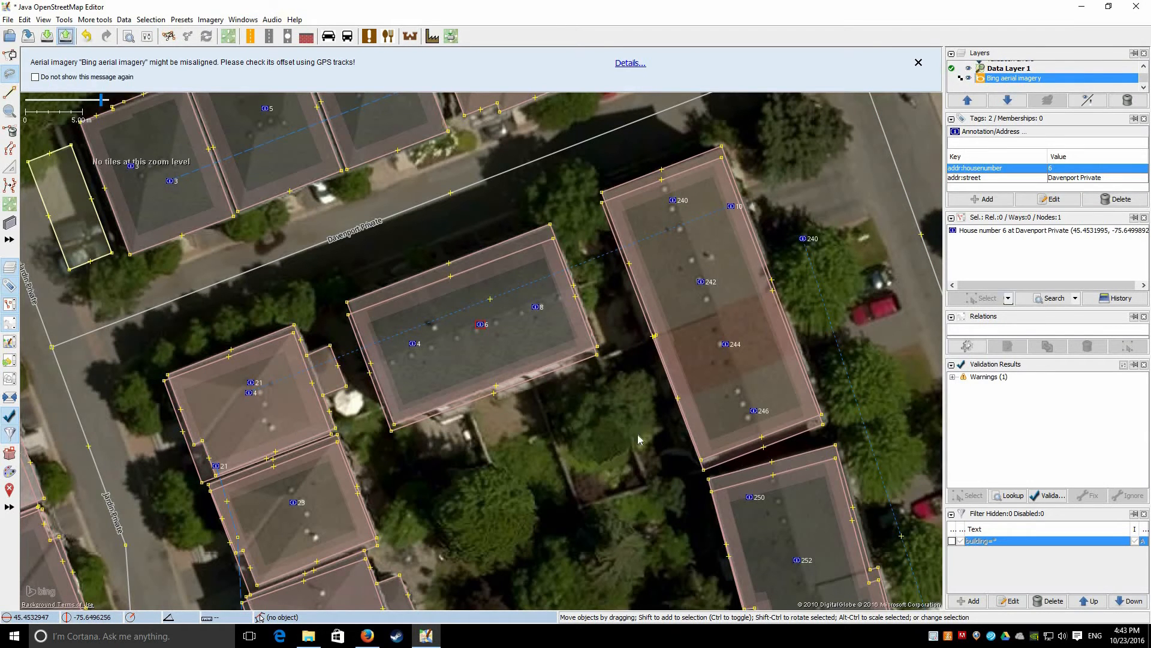
Enter City of Ottawa as the upload data source, cancel the upload, and return to Firefox
click(539, 407)
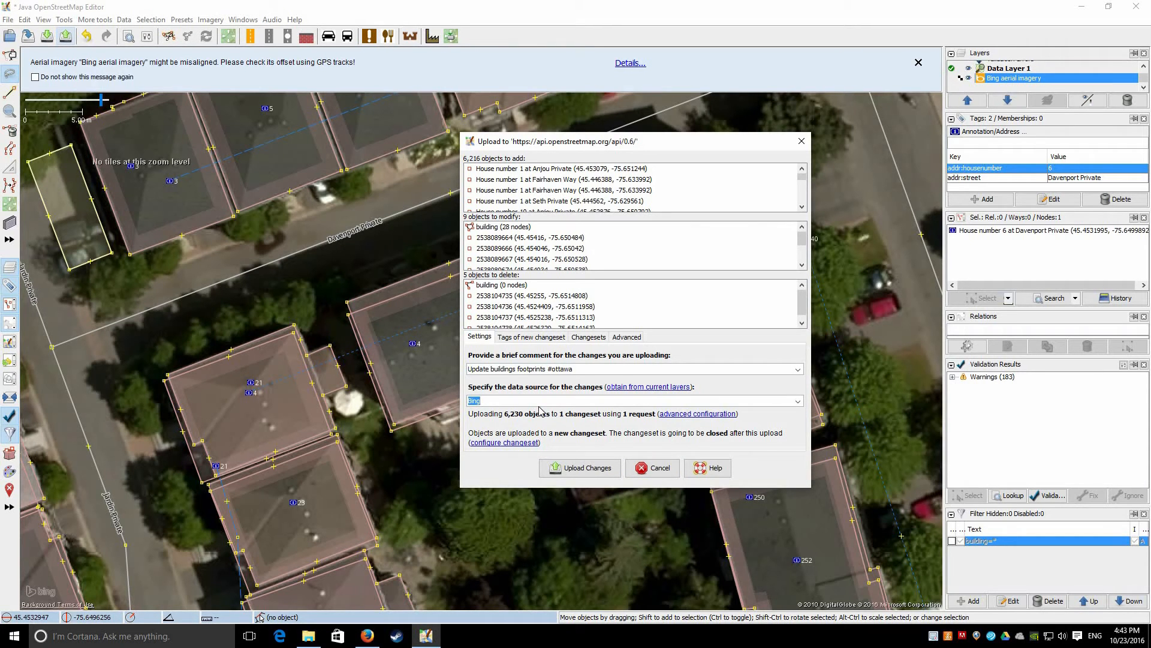
text(C)
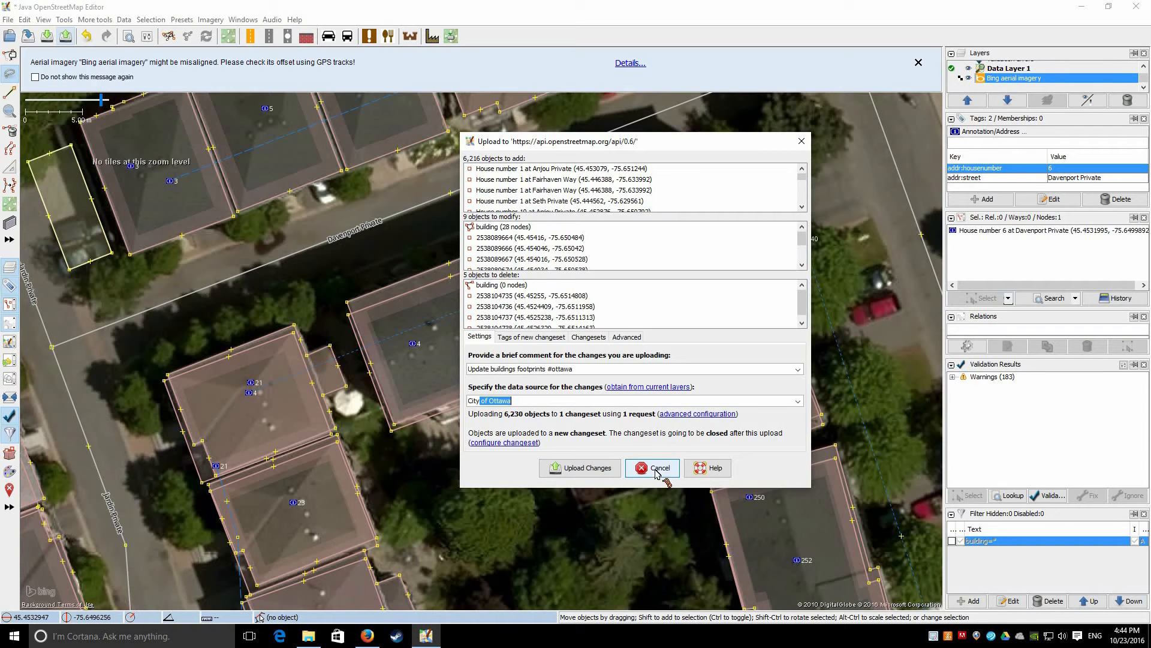
key(Escape)
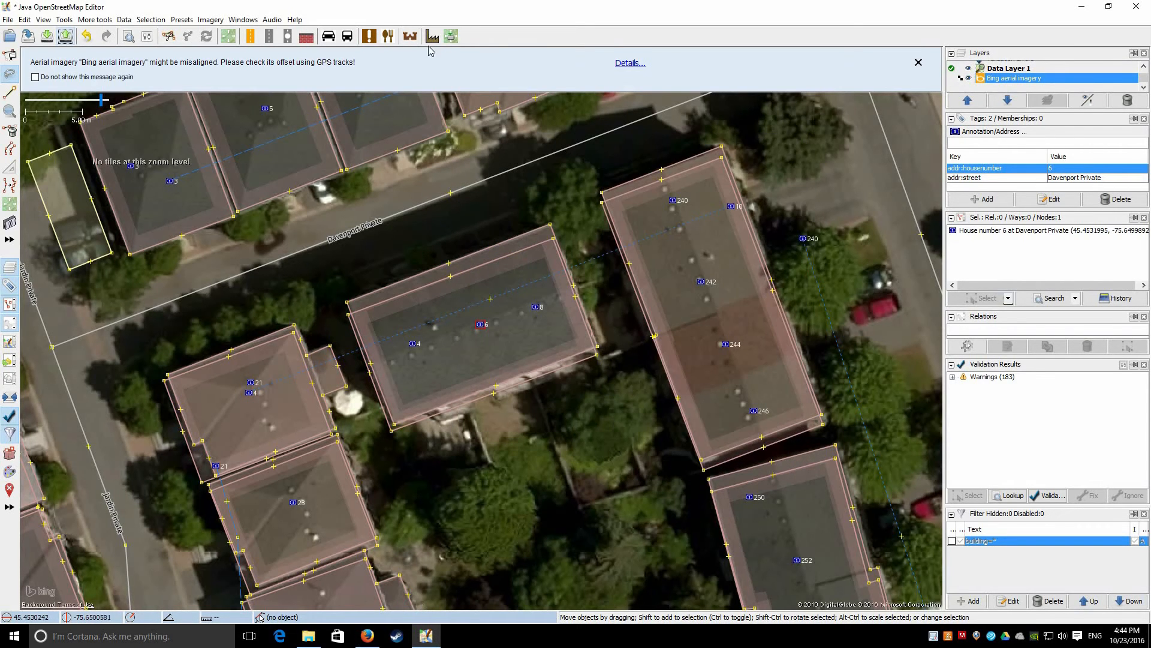
click(368, 635)
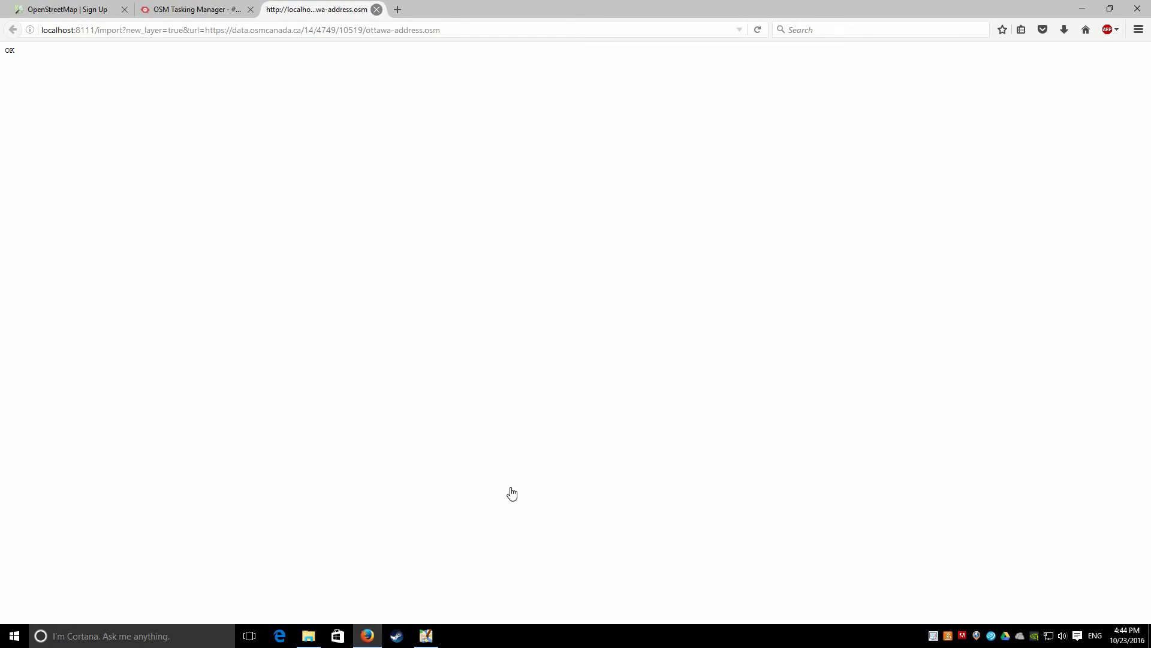
Close the localhost import tab, mark the task validated, and open the Building footprint description link
key(ctrl+w)
click(181, 340)
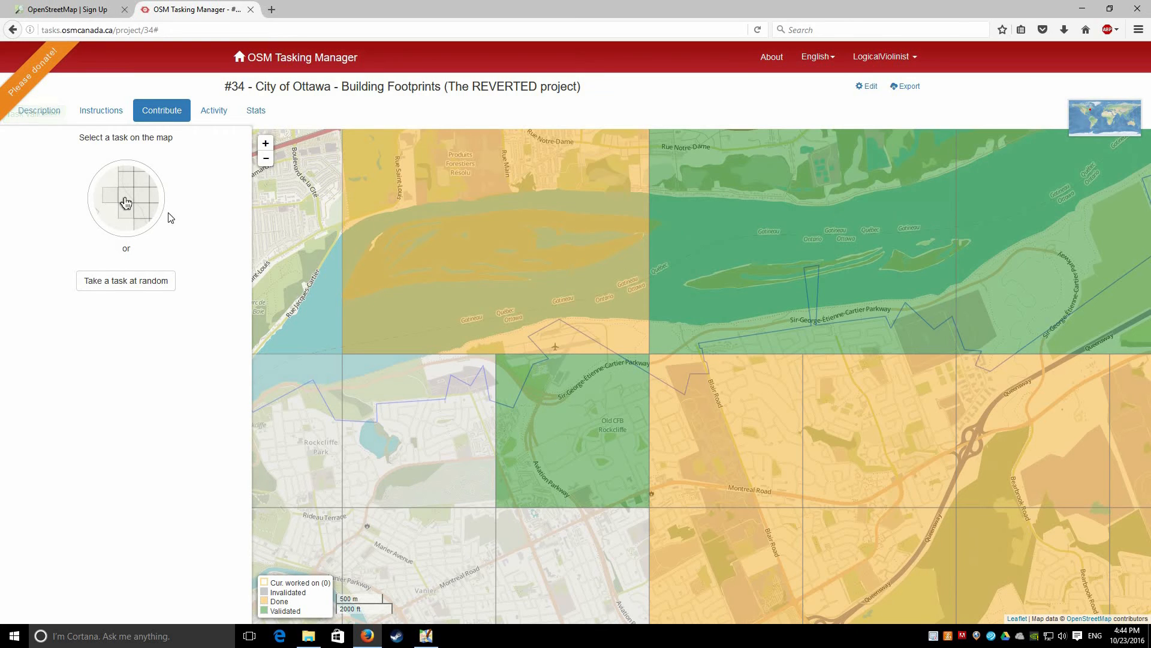
click(44, 115)
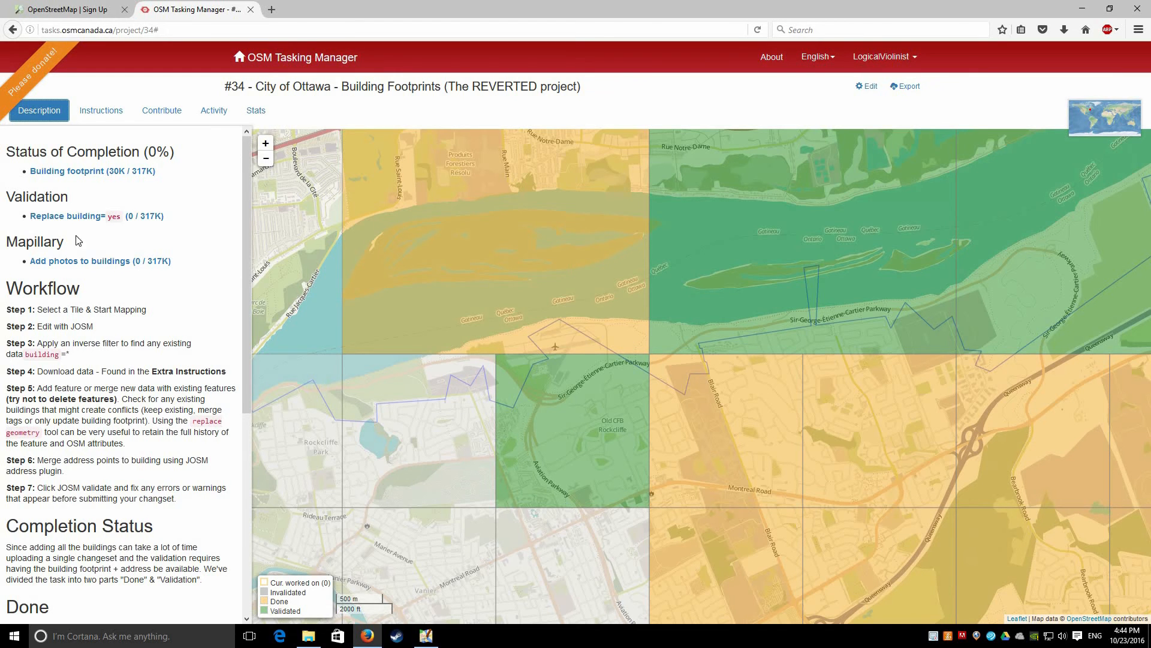
click(91, 174)
click(428, 637)
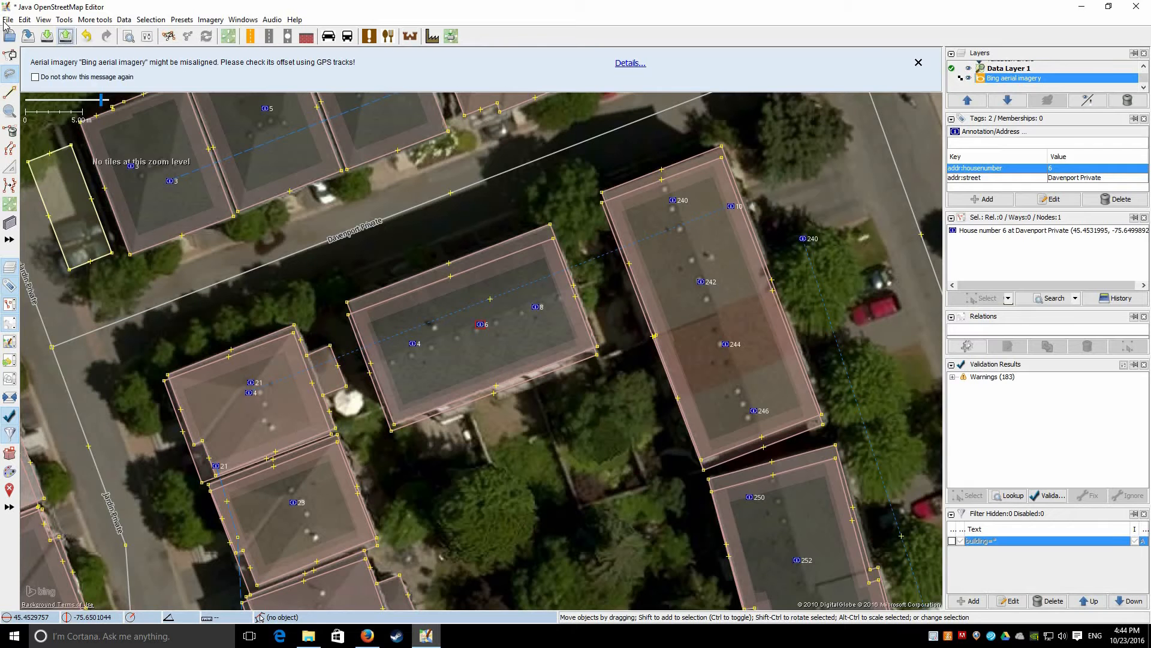
click(8, 19)
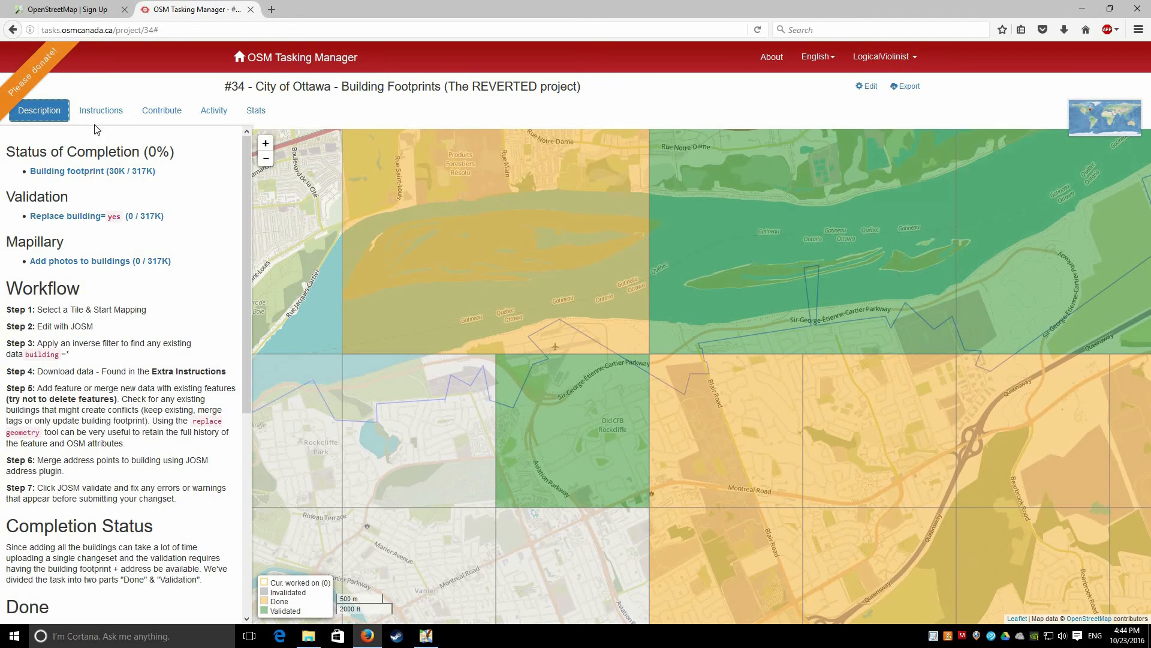
Return to the Contribute page and pan and zoom out the task map across Ottawa's grid
click(155, 111)
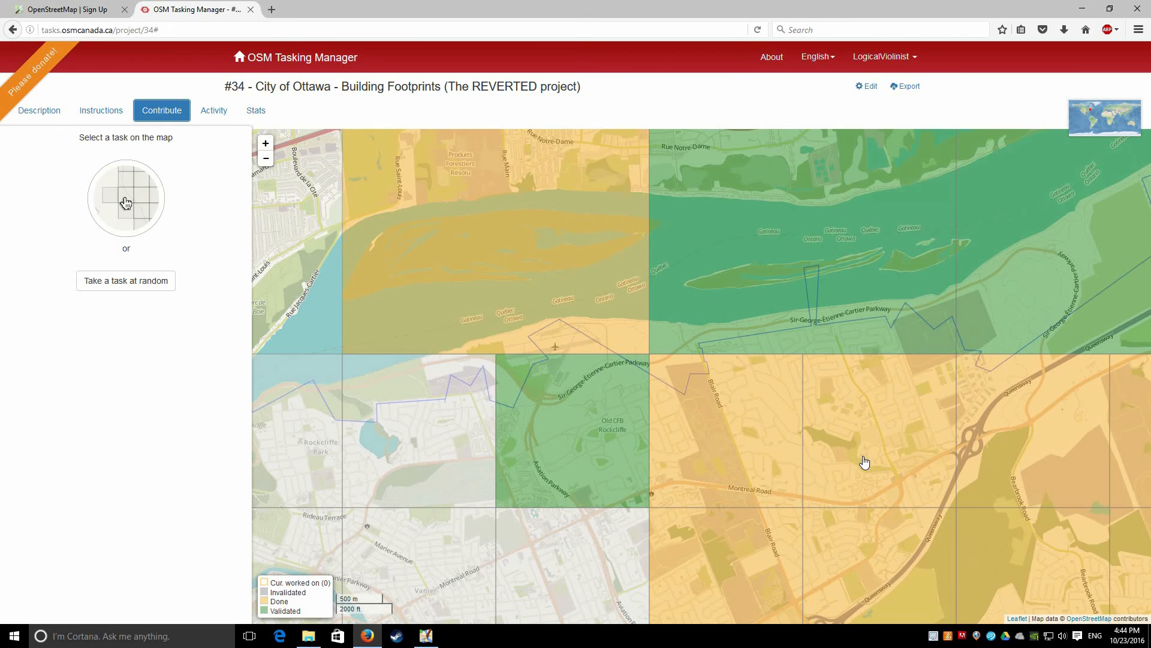
drag(881, 340, 661, 332)
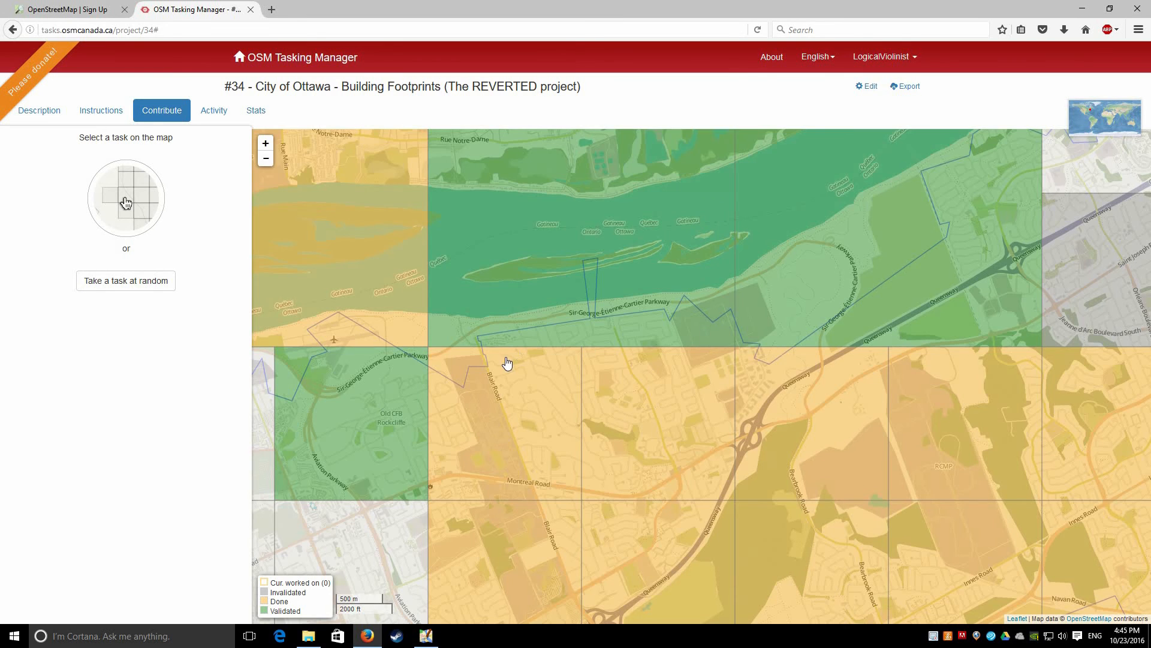
drag(506, 362, 740, 234)
scroll(945, 298, down, 1)
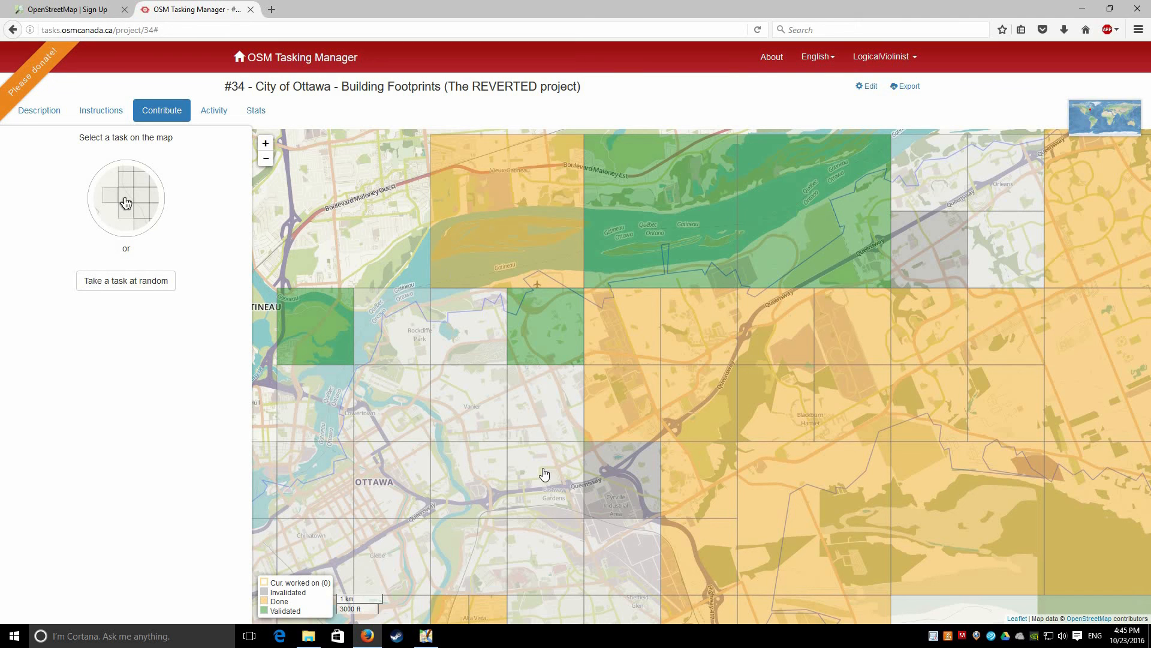
drag(507, 413, 525, 328)
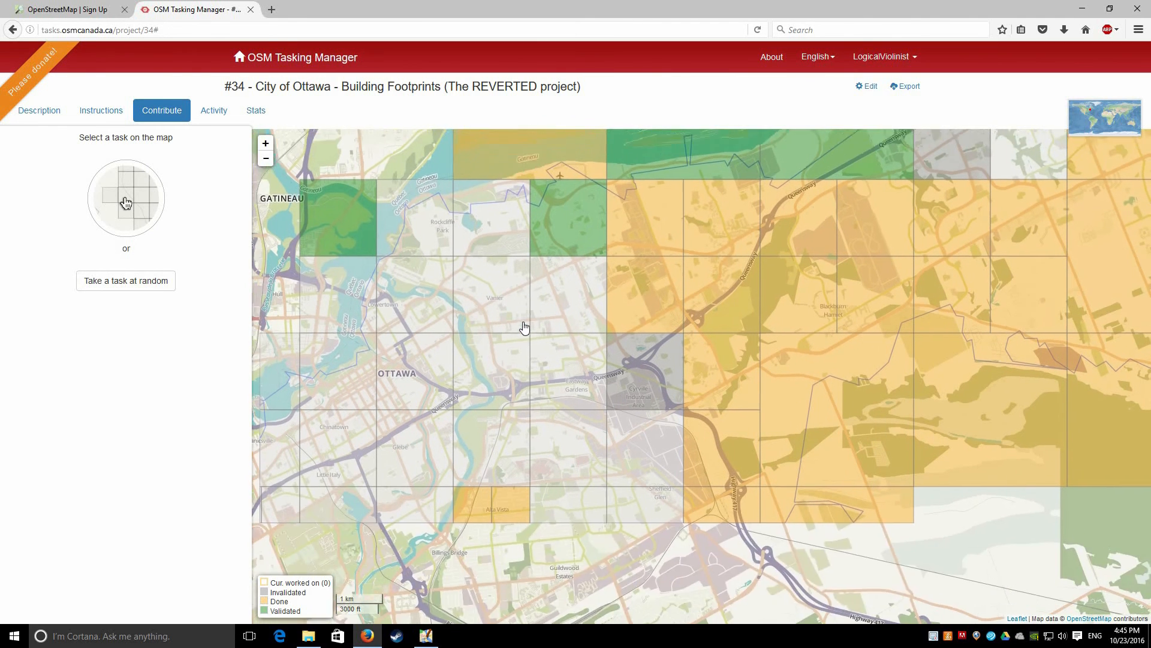